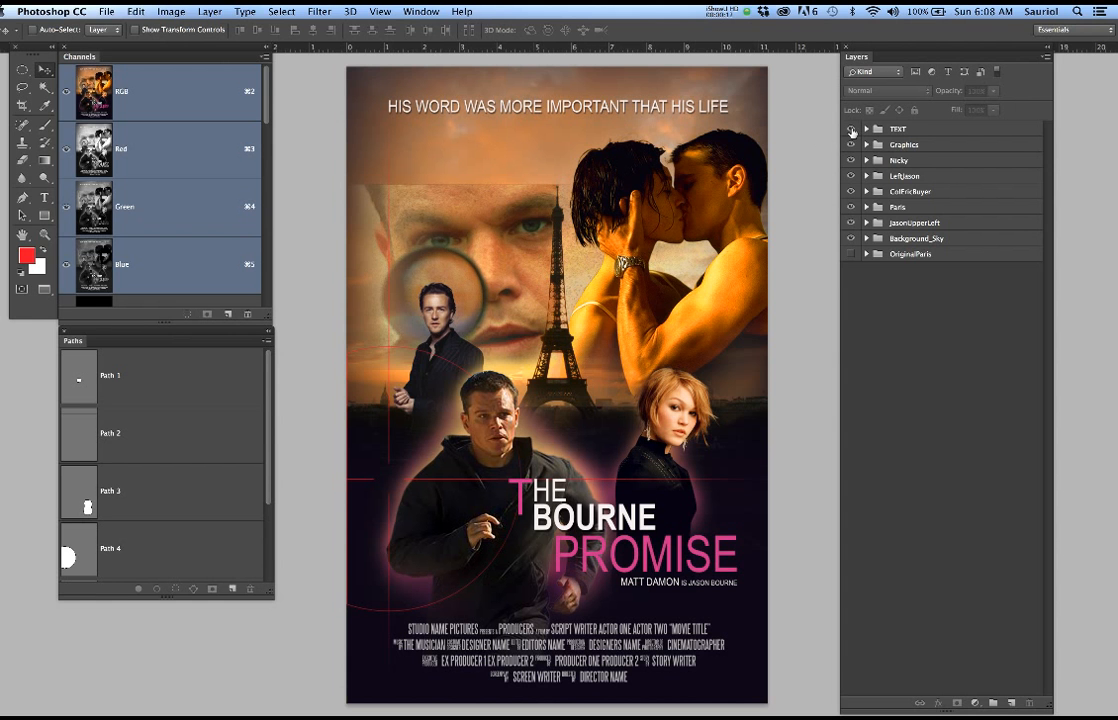
Toggle the TEXT group's visibility to compare, leaving it hidden, and hide the Graphics, Nicky and LeftJason groups
click(851, 130)
click(851, 130)
click(851, 130)
click(851, 130)
click(851, 130)
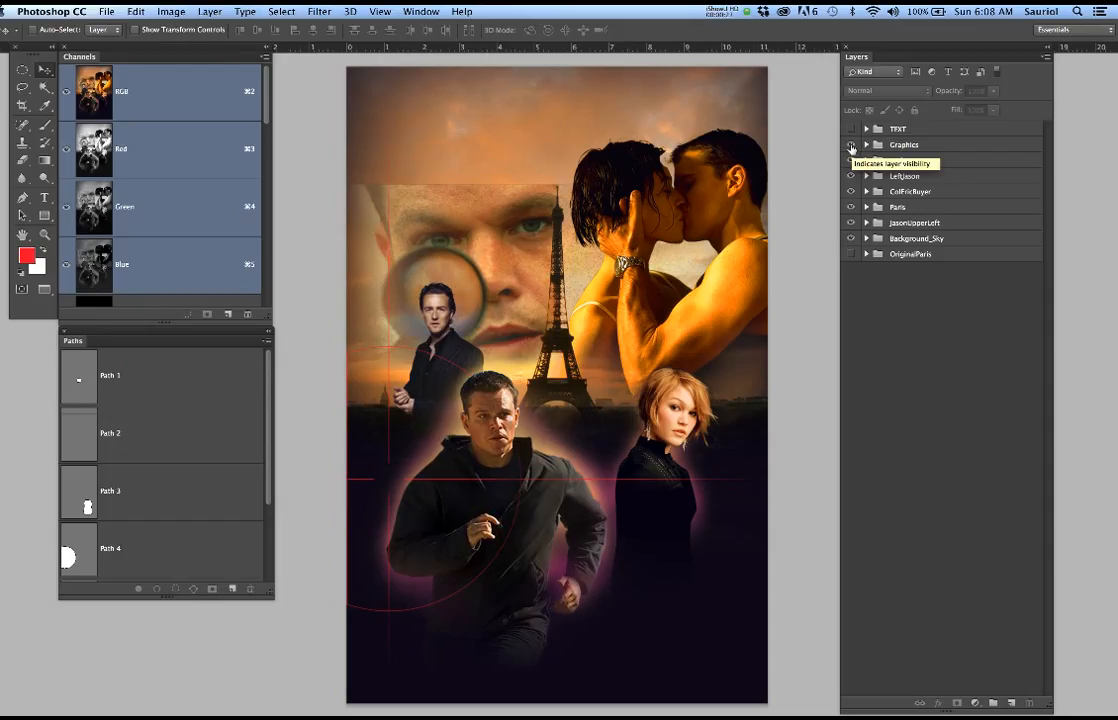
click(851, 146)
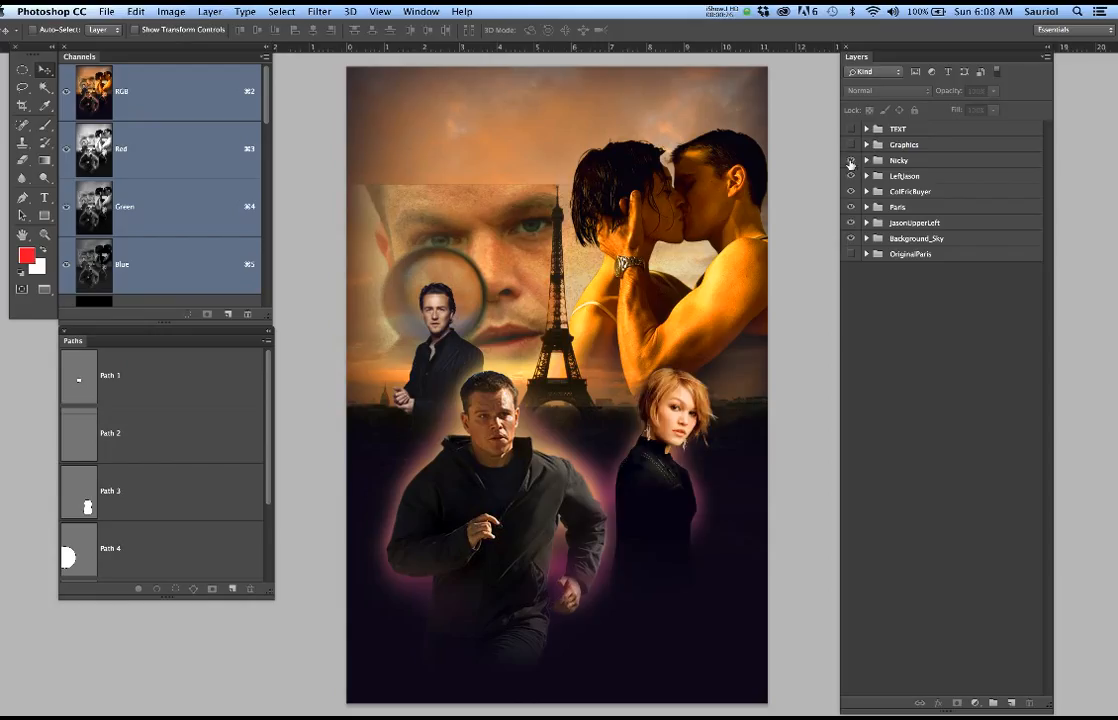
click(851, 161)
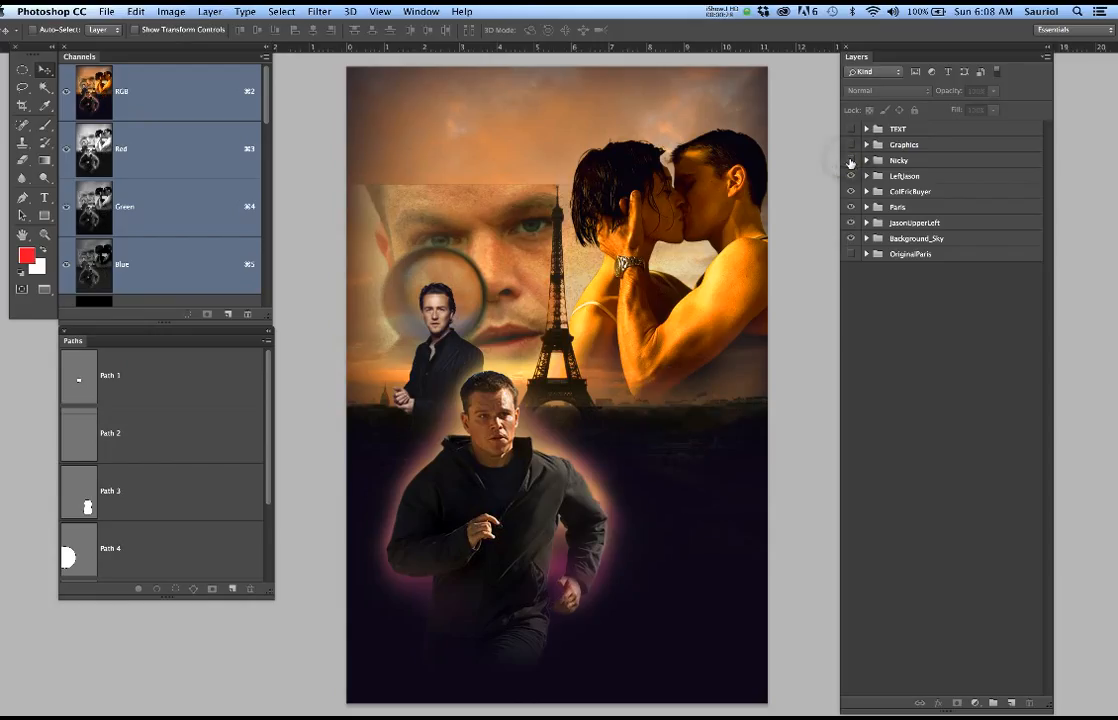
click(851, 176)
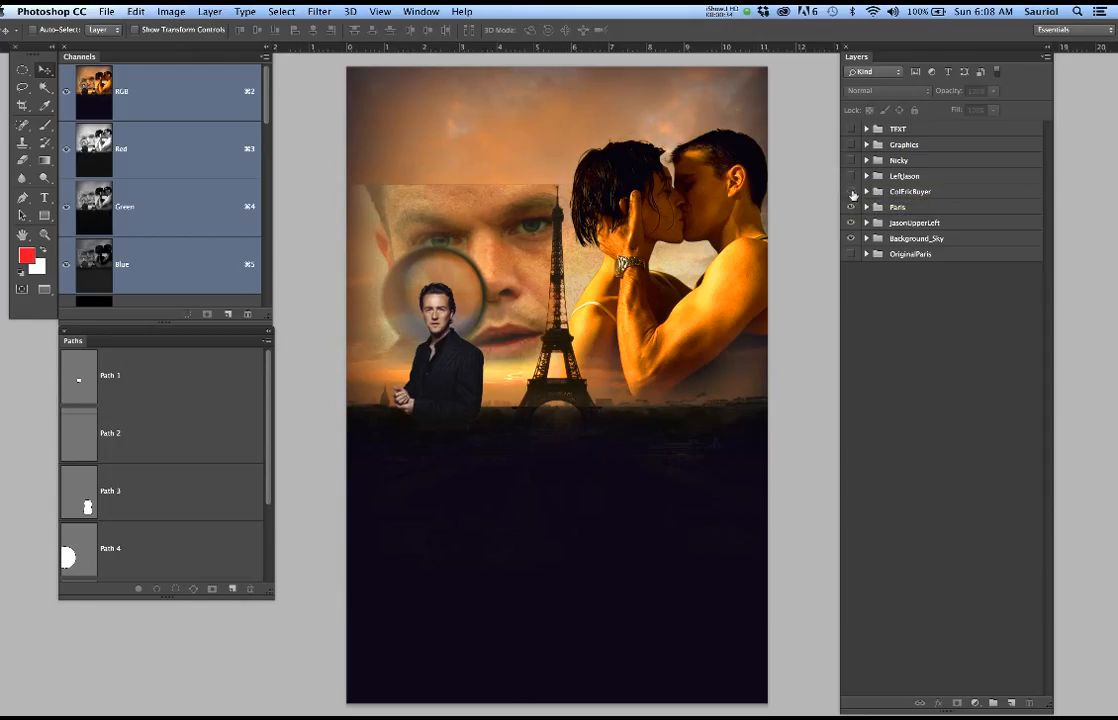
Hide the ColEricBuyer group and toggle the Paris group's visibility to compare the poster with and without each
click(851, 192)
click(851, 192)
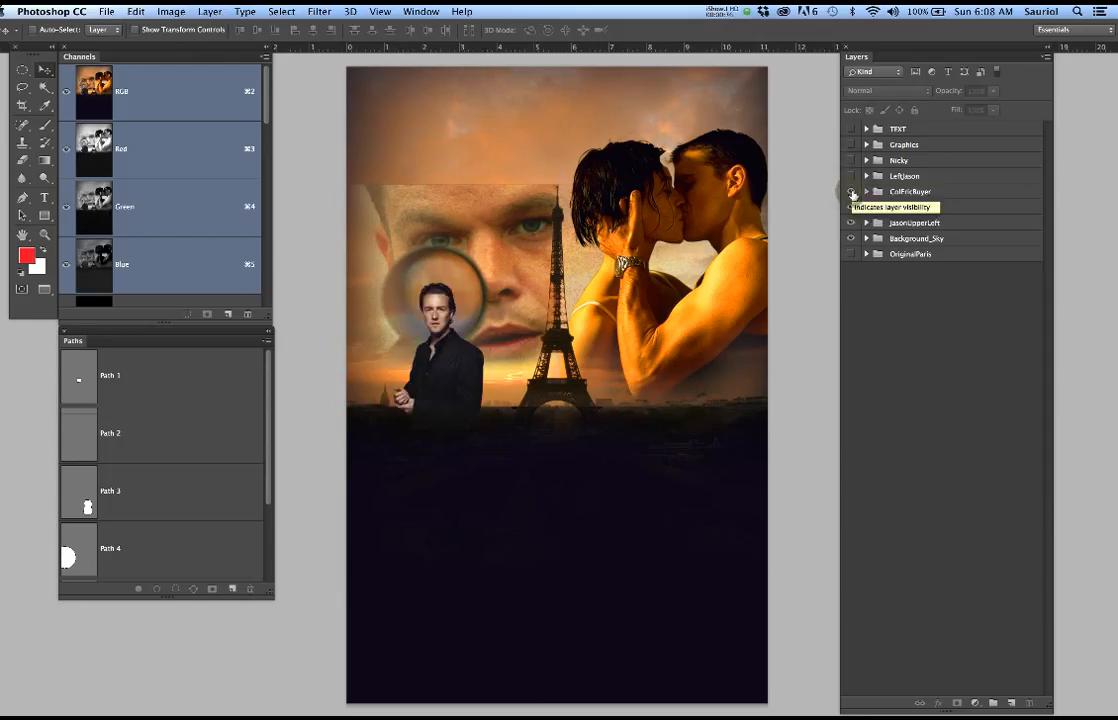
click(851, 192)
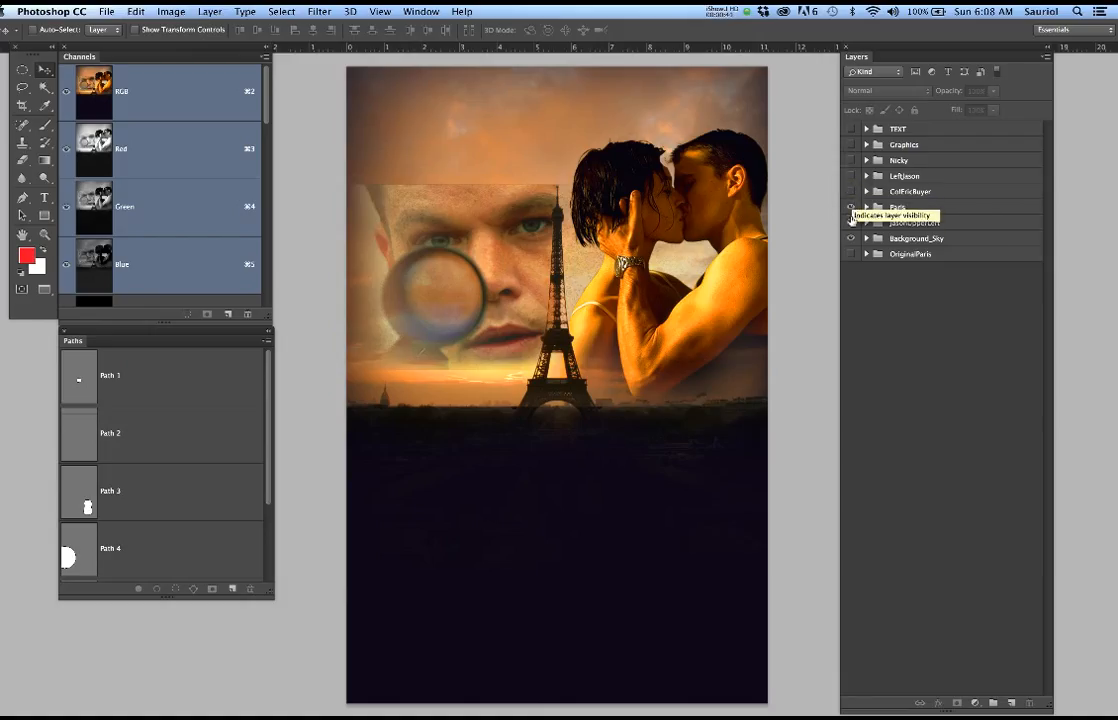
click(851, 207)
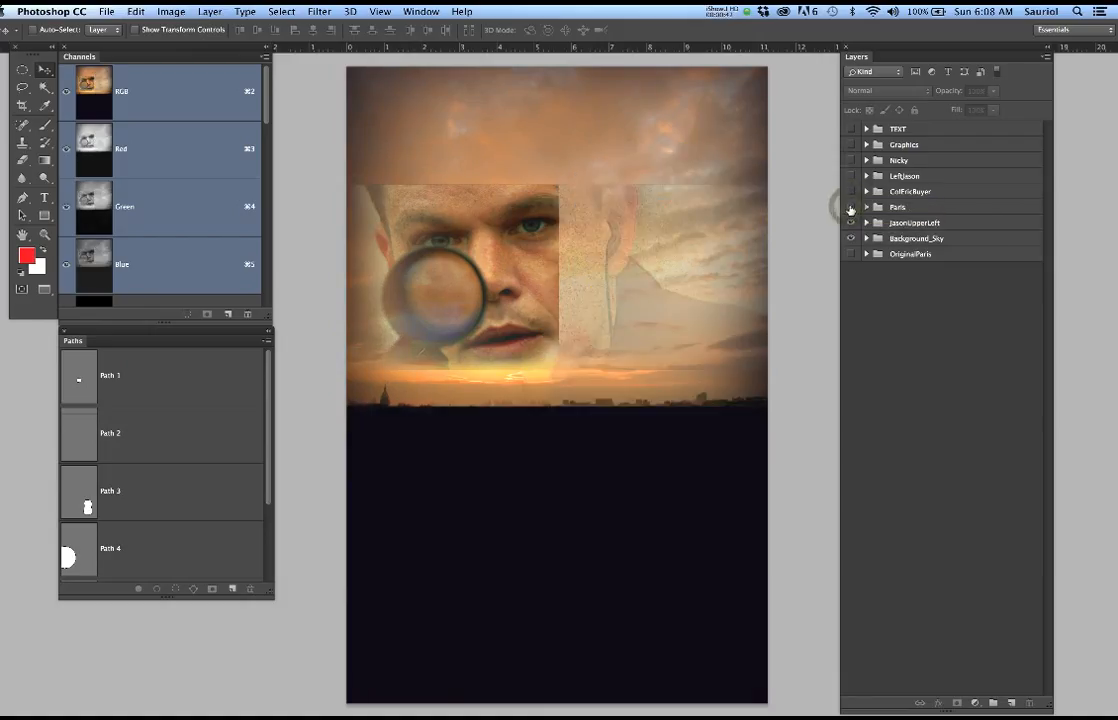
click(851, 207)
click(851, 207)
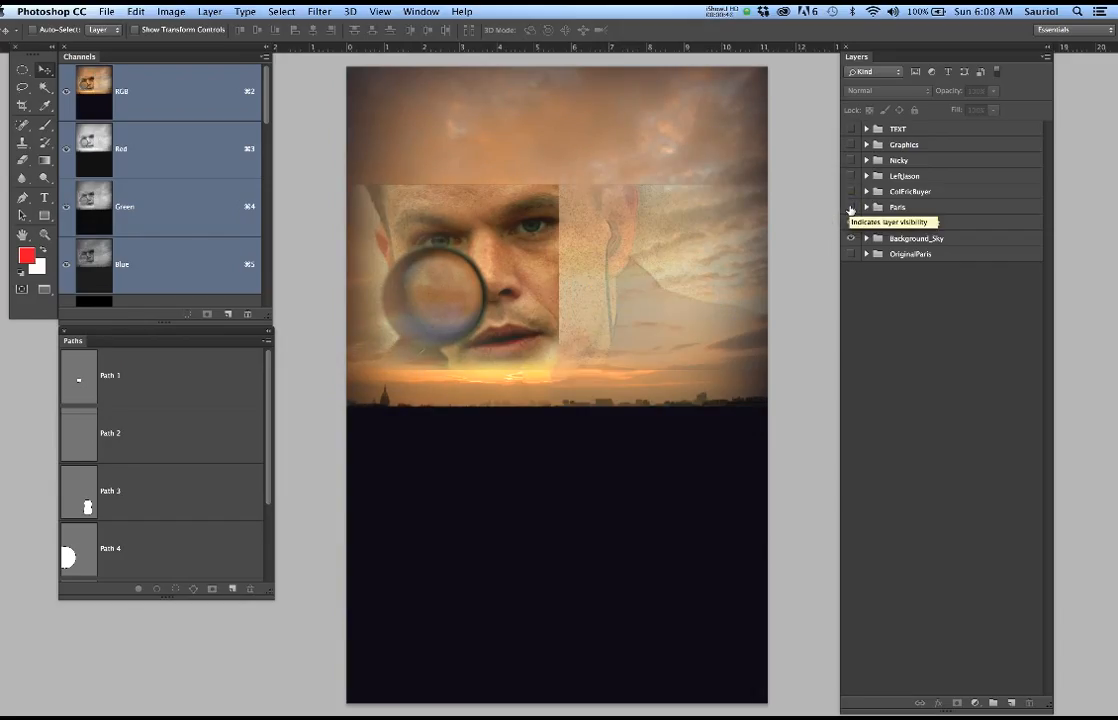
click(851, 207)
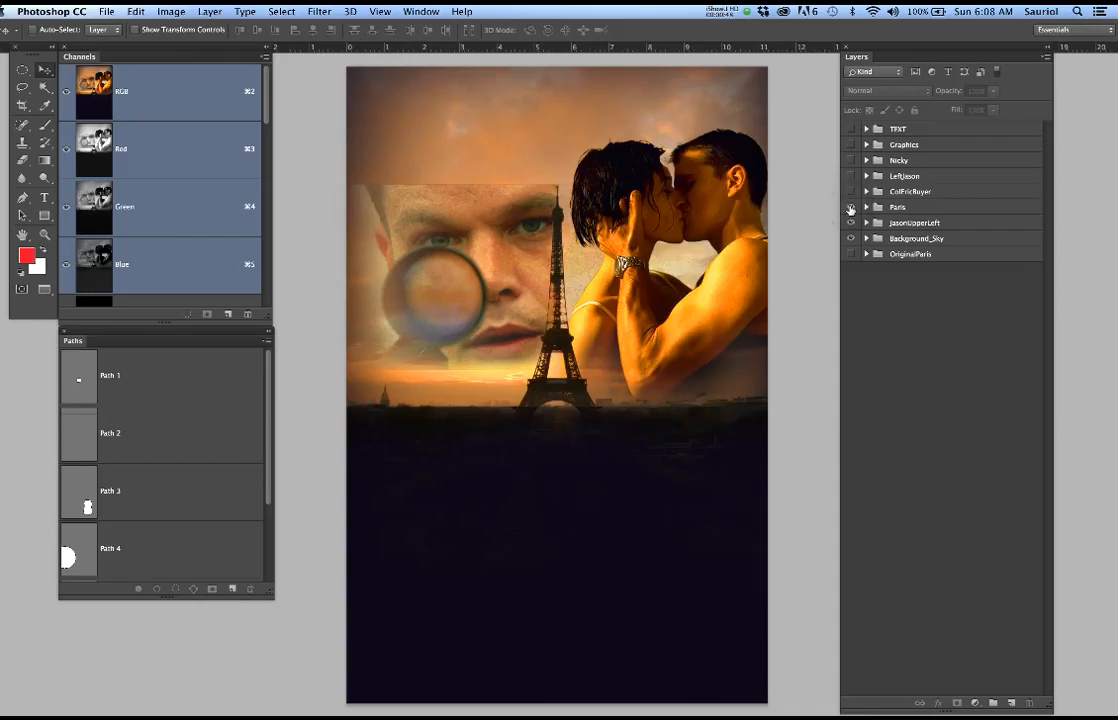
Hide the Paris, JasonUpperLeft and Background_Sky groups so that no poster artwork remains displayed
click(851, 207)
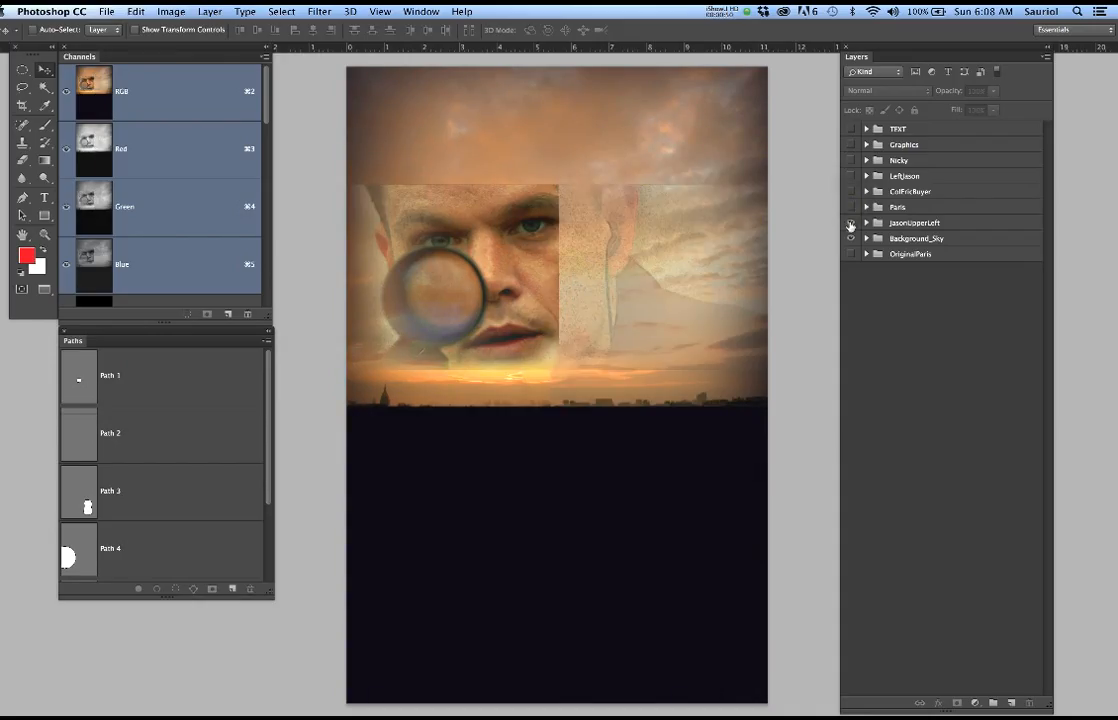
click(851, 223)
click(851, 223)
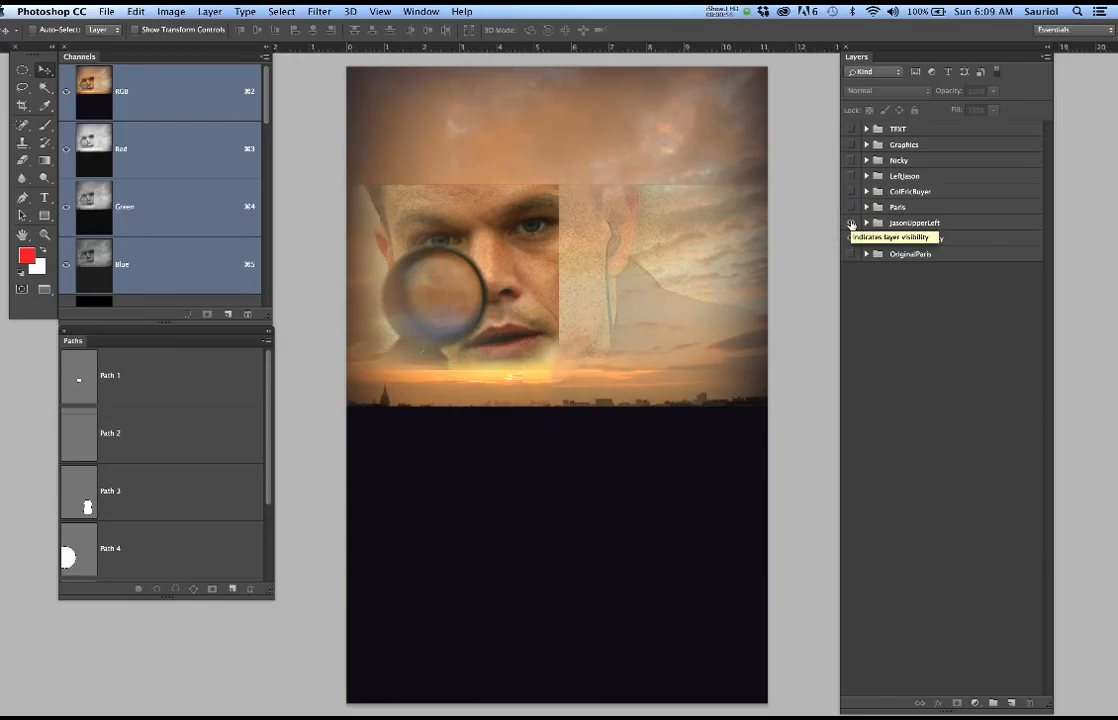
click(851, 223)
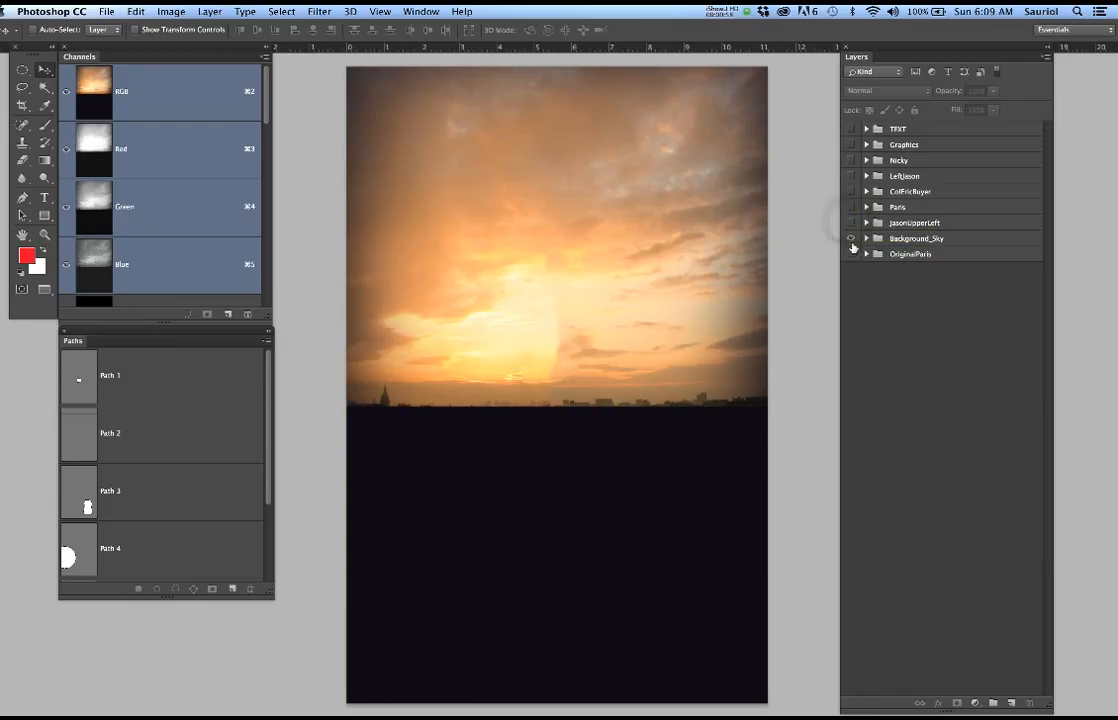
click(851, 240)
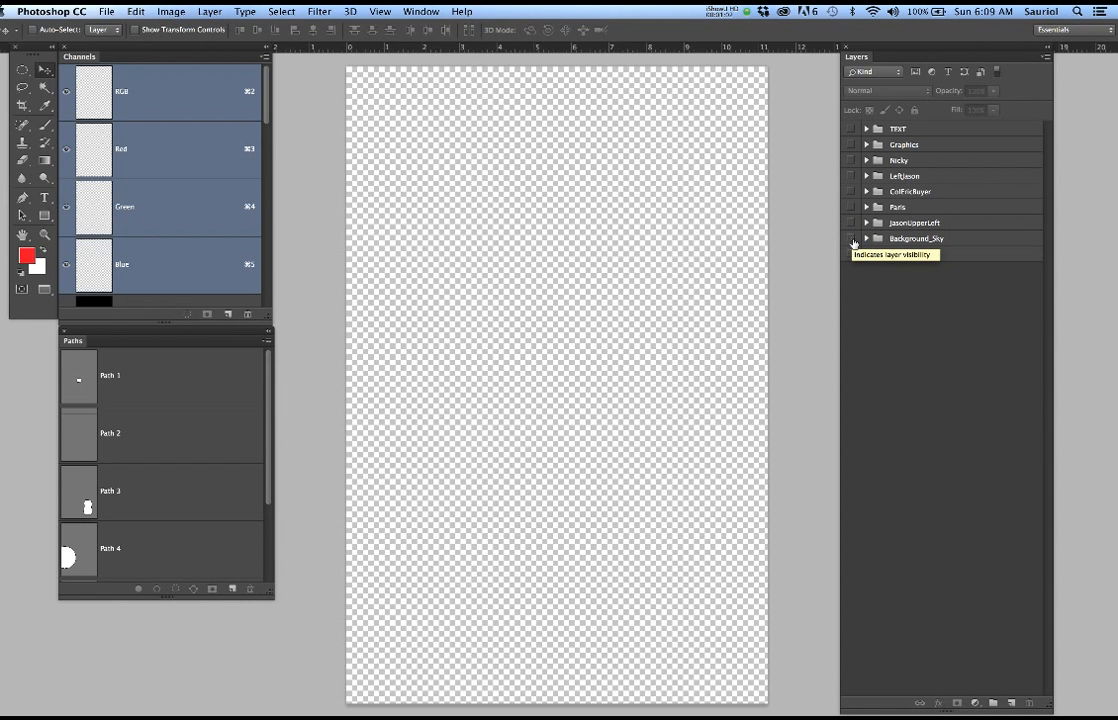
Show all the poster groups again from Background_Sky up to TEXT, leaving OriginalParis hidden
click(851, 239)
click(851, 223)
click(851, 207)
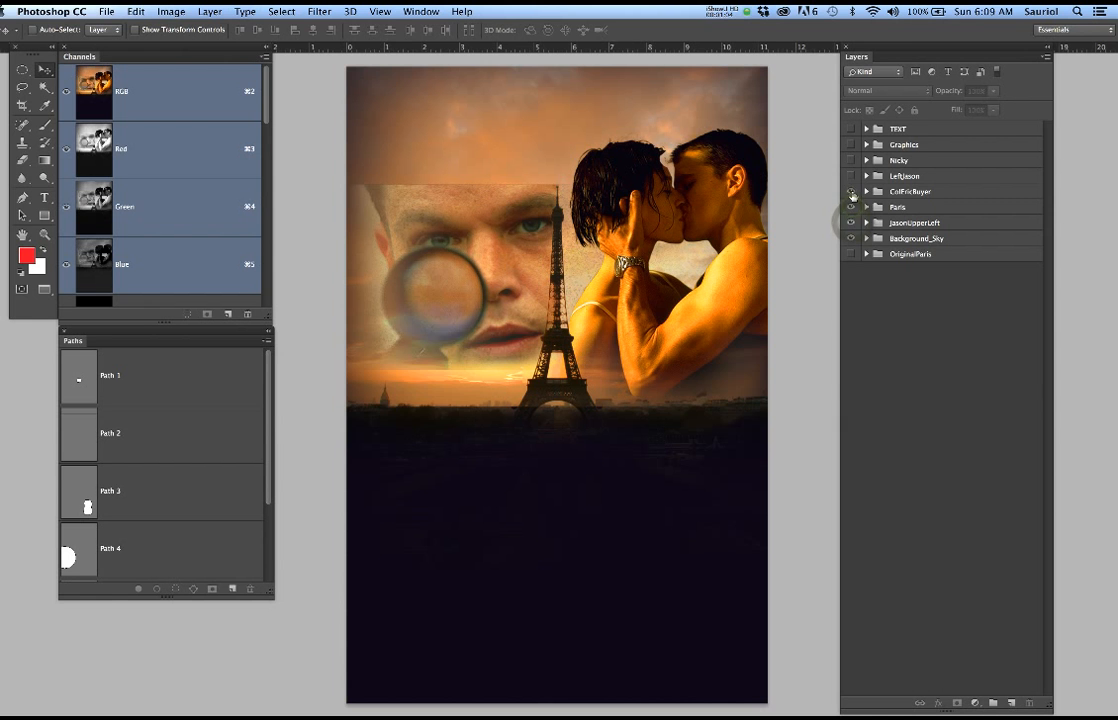
click(851, 191)
click(851, 176)
click(851, 160)
click(851, 145)
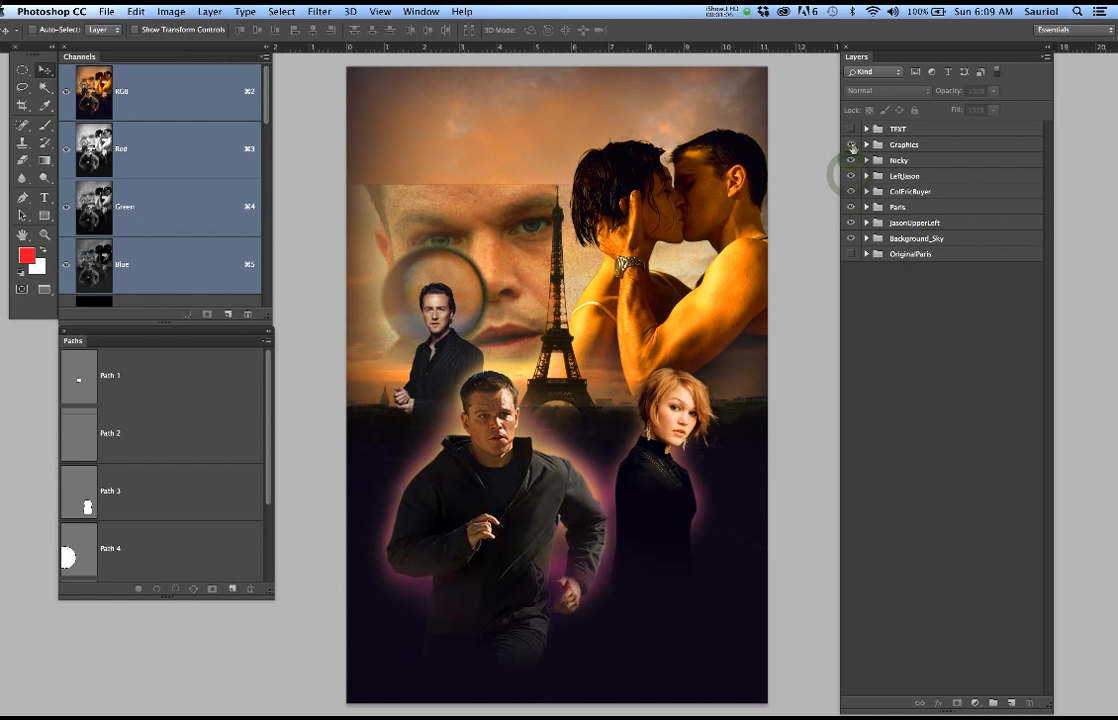
click(851, 129)
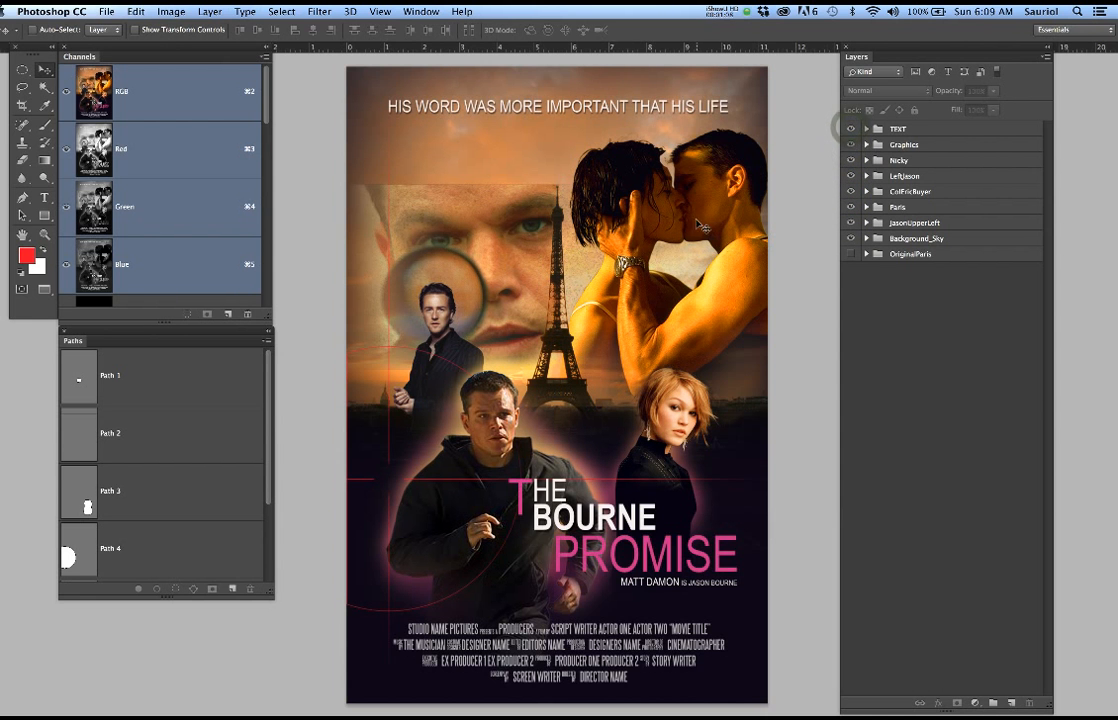
Examine the poster's details up close: the kissing couple, the Eiffel Tower and the blonde woman's hair edges
scroll(700, 210, up, 5)
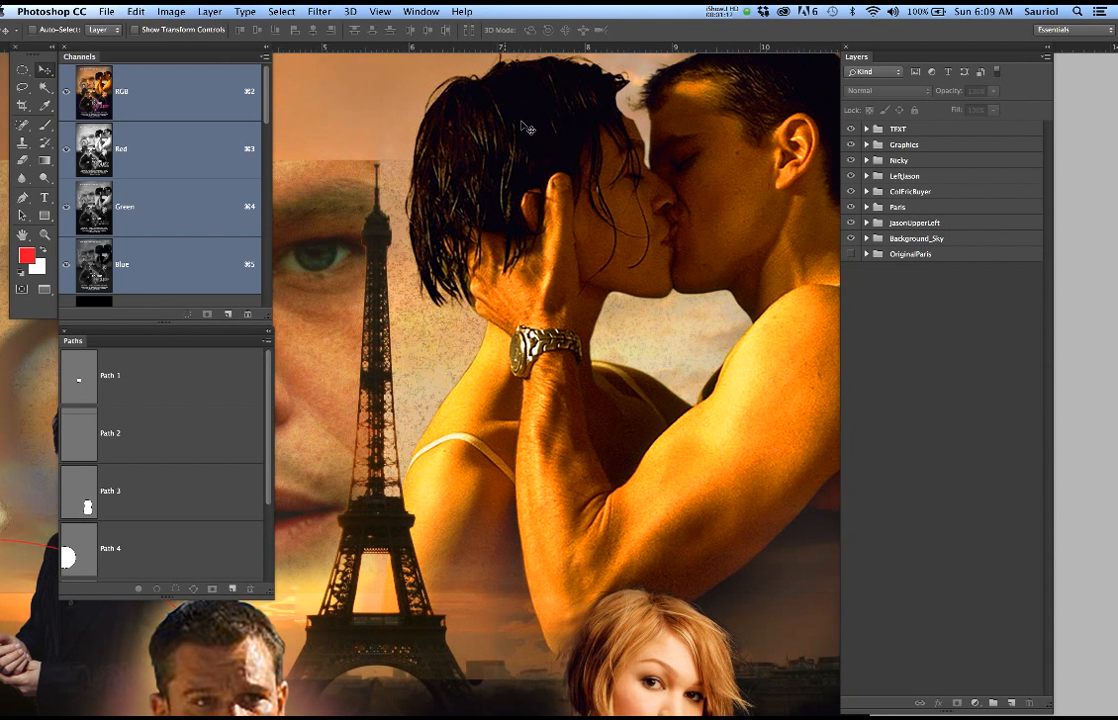
scroll(525, 128, up, 3)
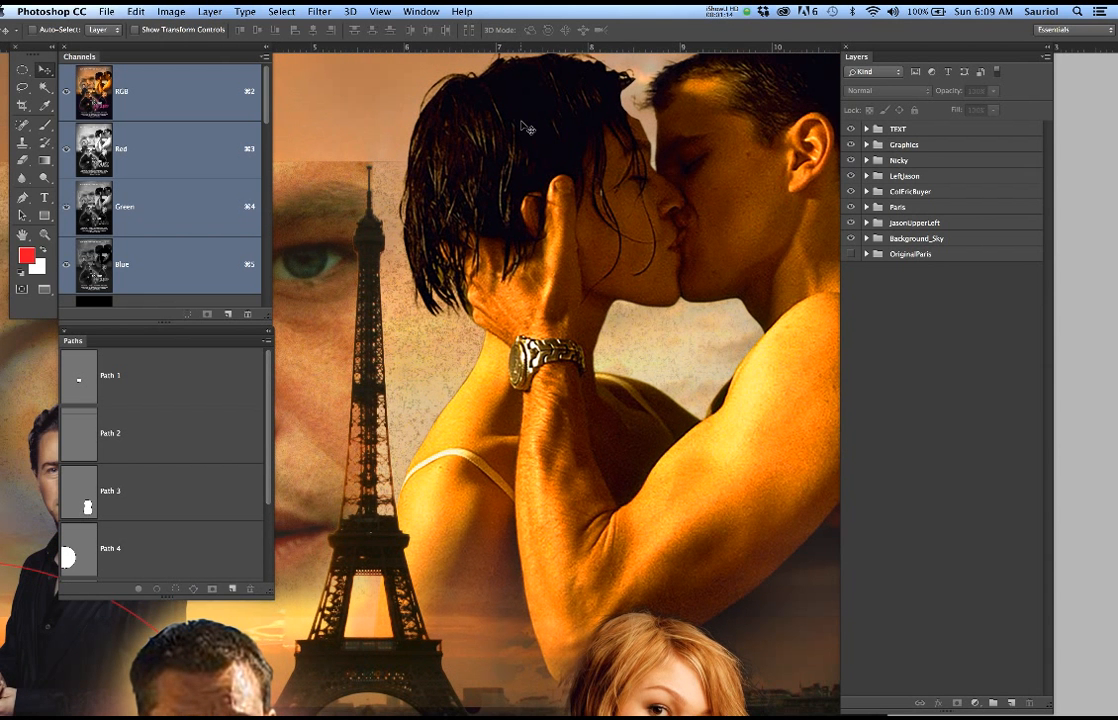
scroll(436, 161, down, 3)
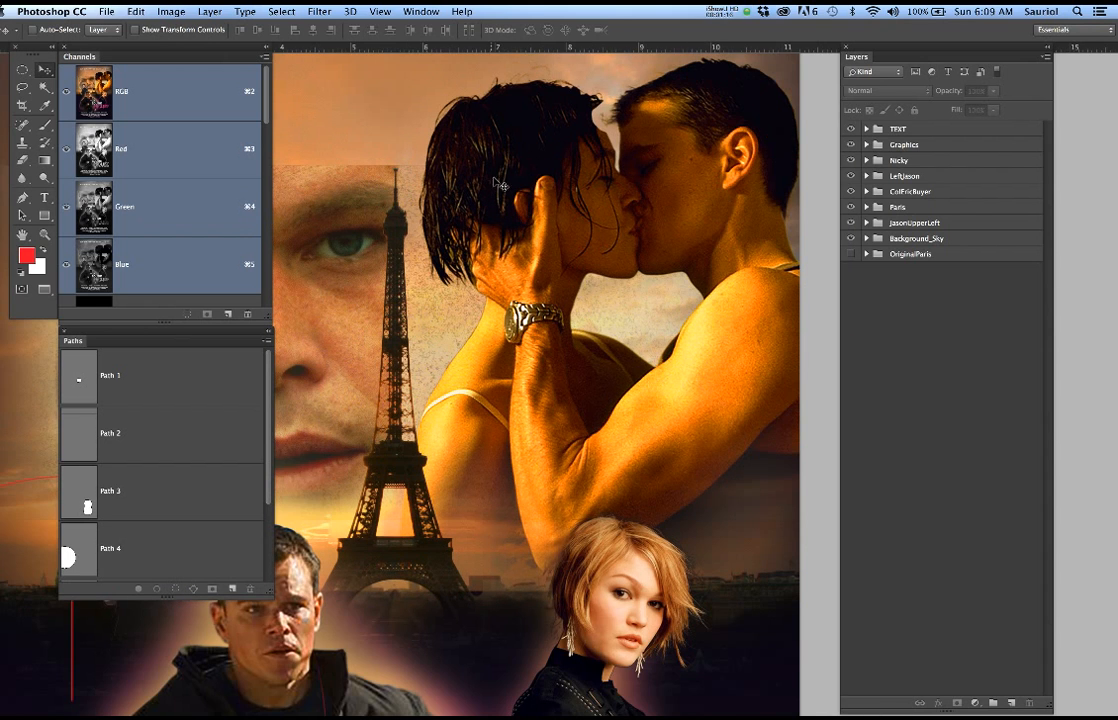
scroll(320, 568, up, 1)
scroll(320, 568, up, 3)
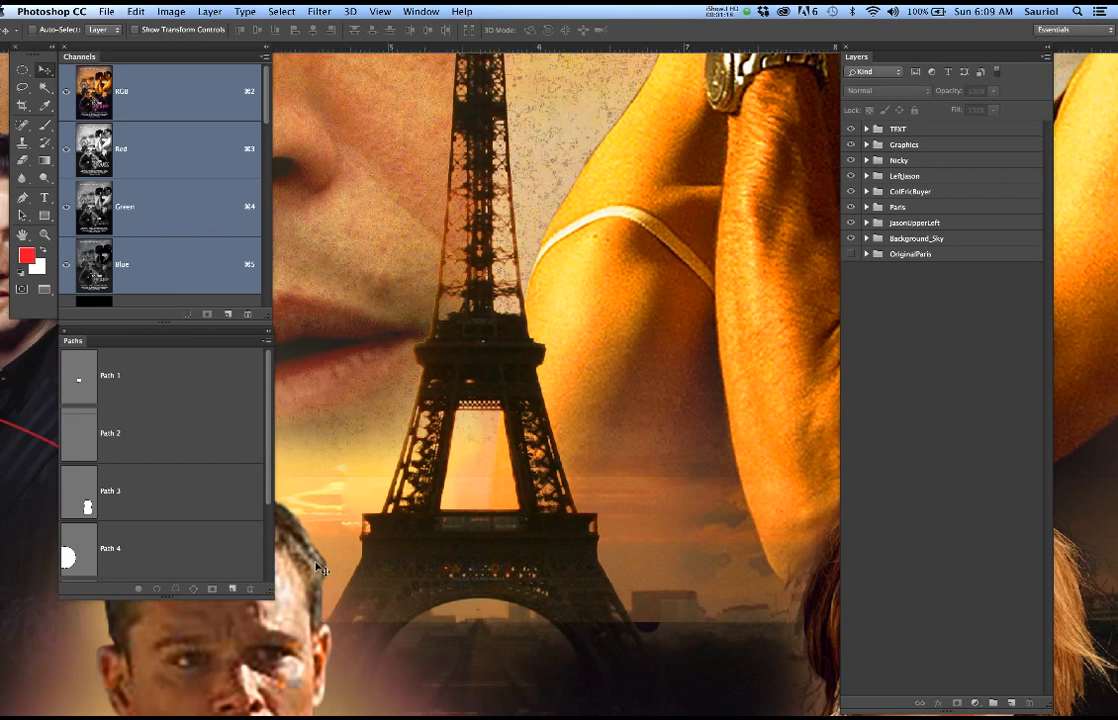
scroll(320, 568, down, 3)
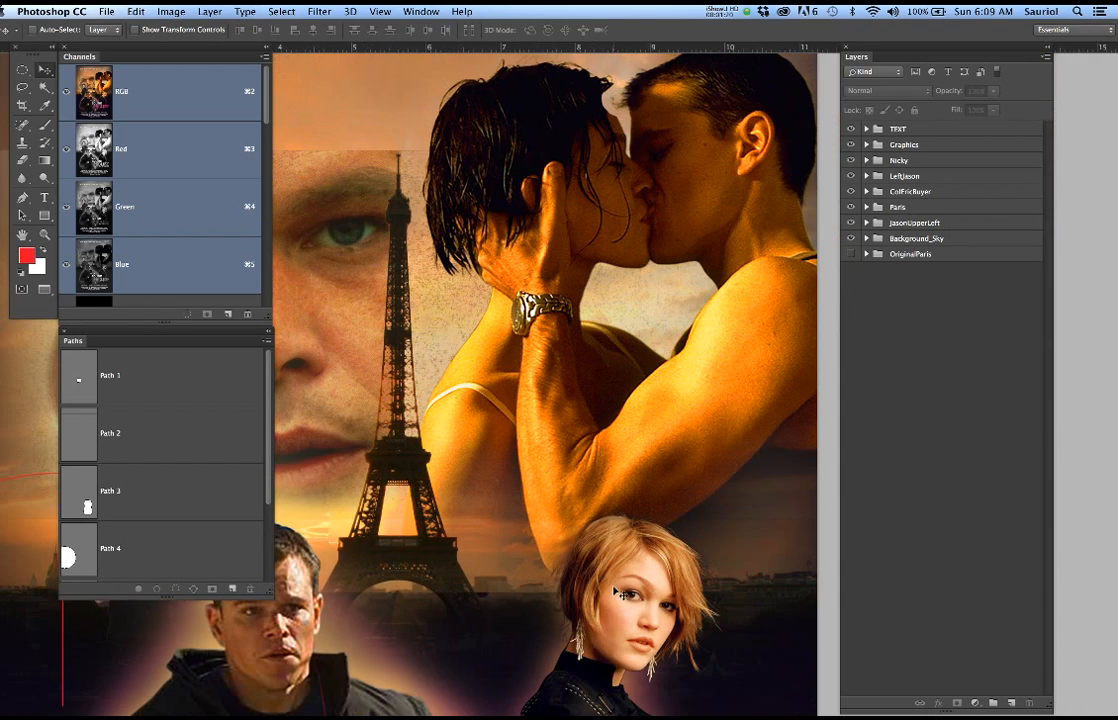
scroll(617, 593, up, 3)
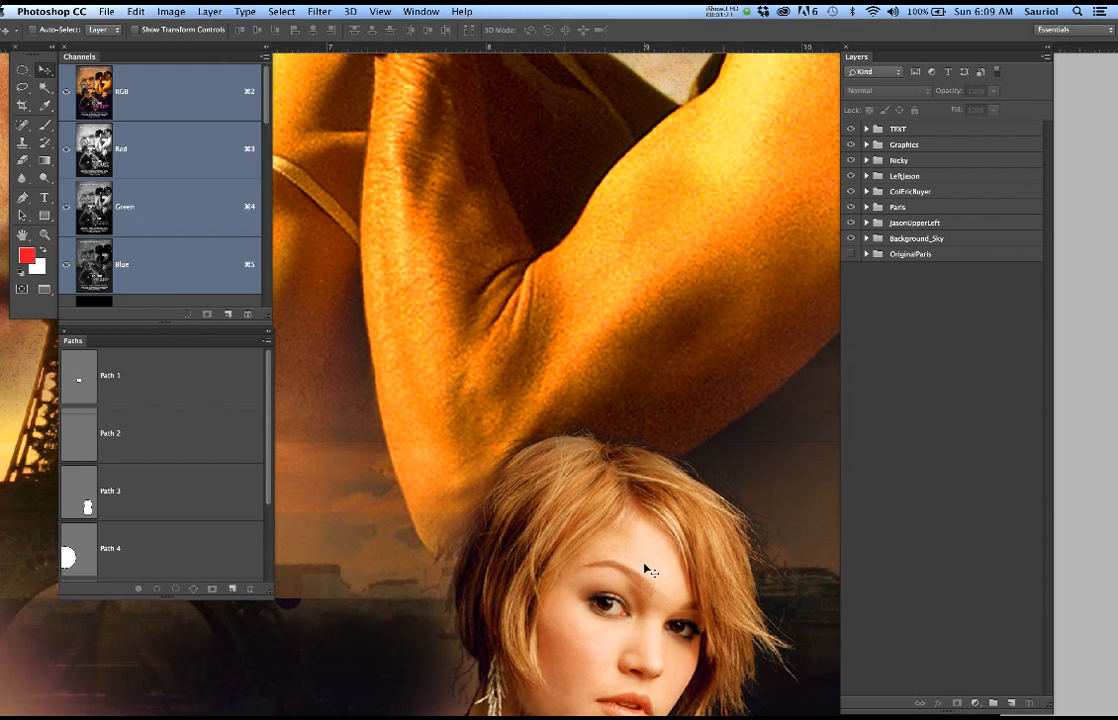
scroll(641, 559, down, 5)
scroll(641, 559, right, 3)
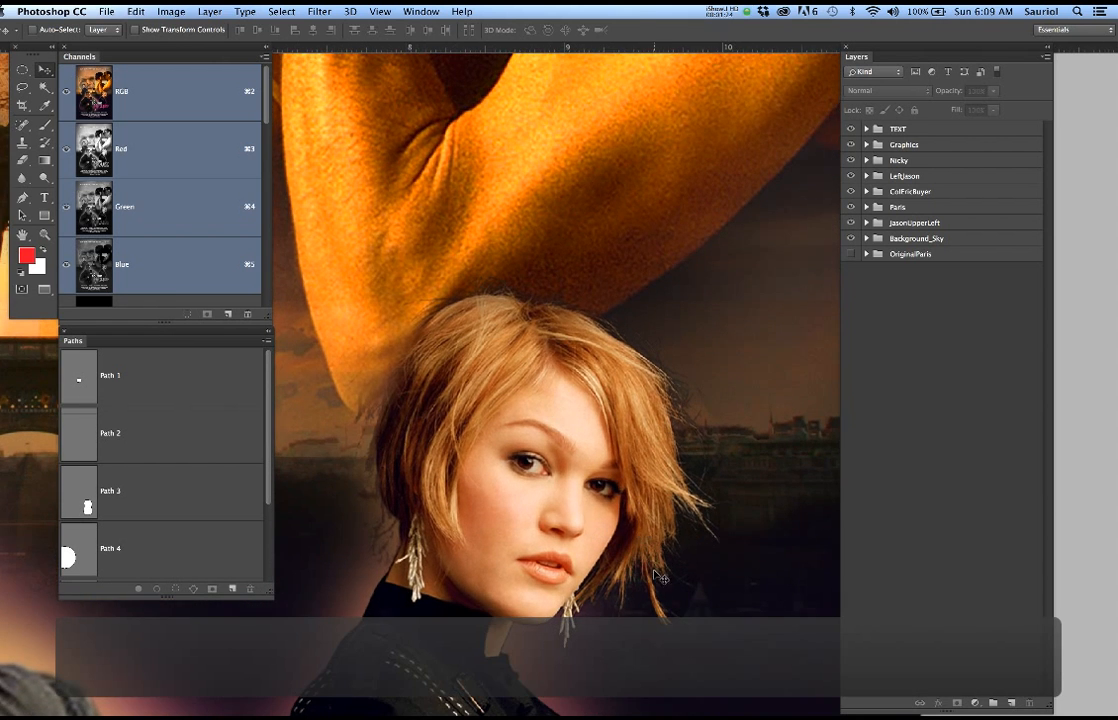
scroll(632, 500, up, 3)
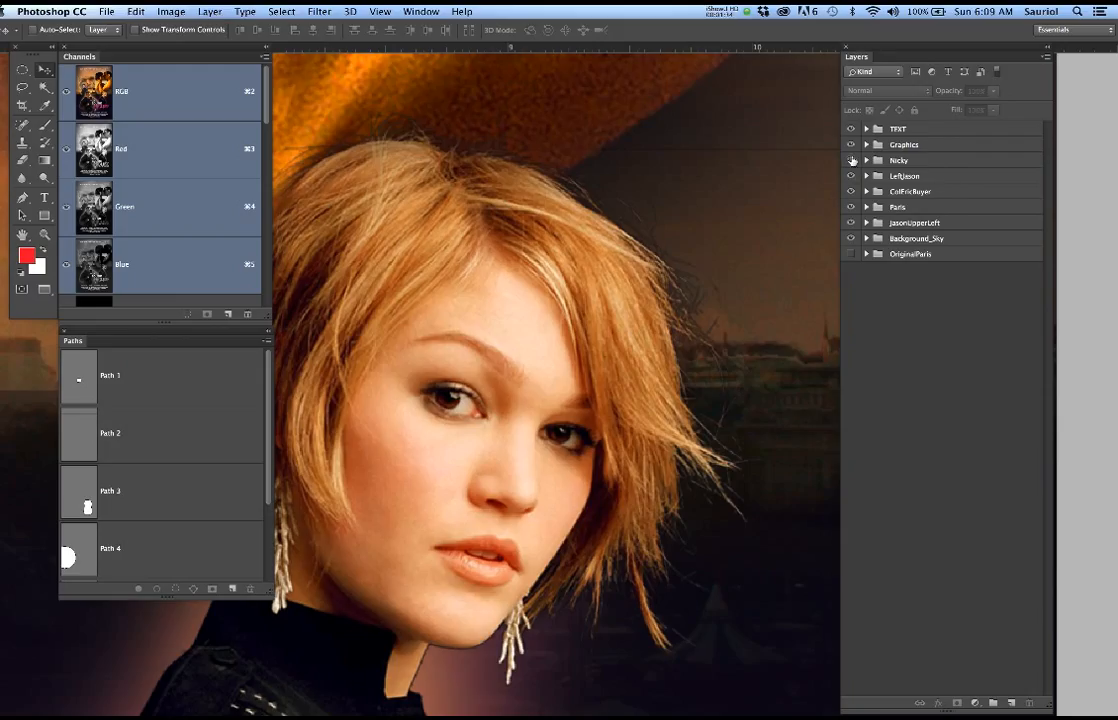
Toggle the Nicky group off and on to check the woman's cutout against the background, and return to the whole poster
click(851, 160)
click(851, 160)
scroll(680, 243, down, 6)
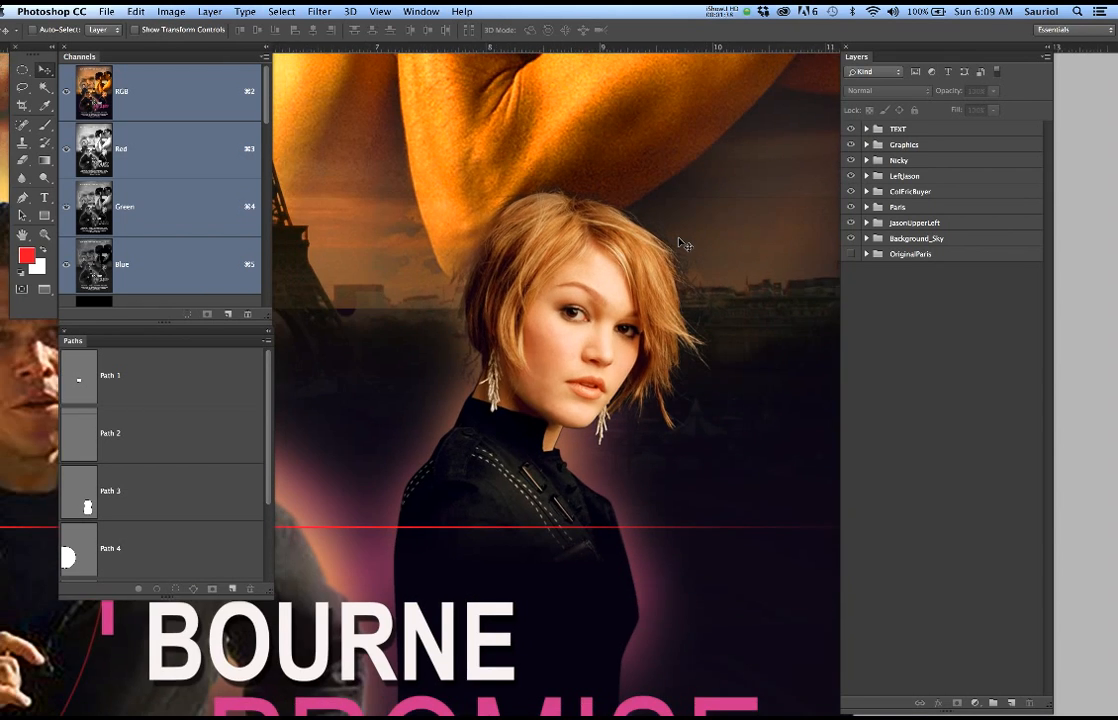
scroll(680, 243, down, 8)
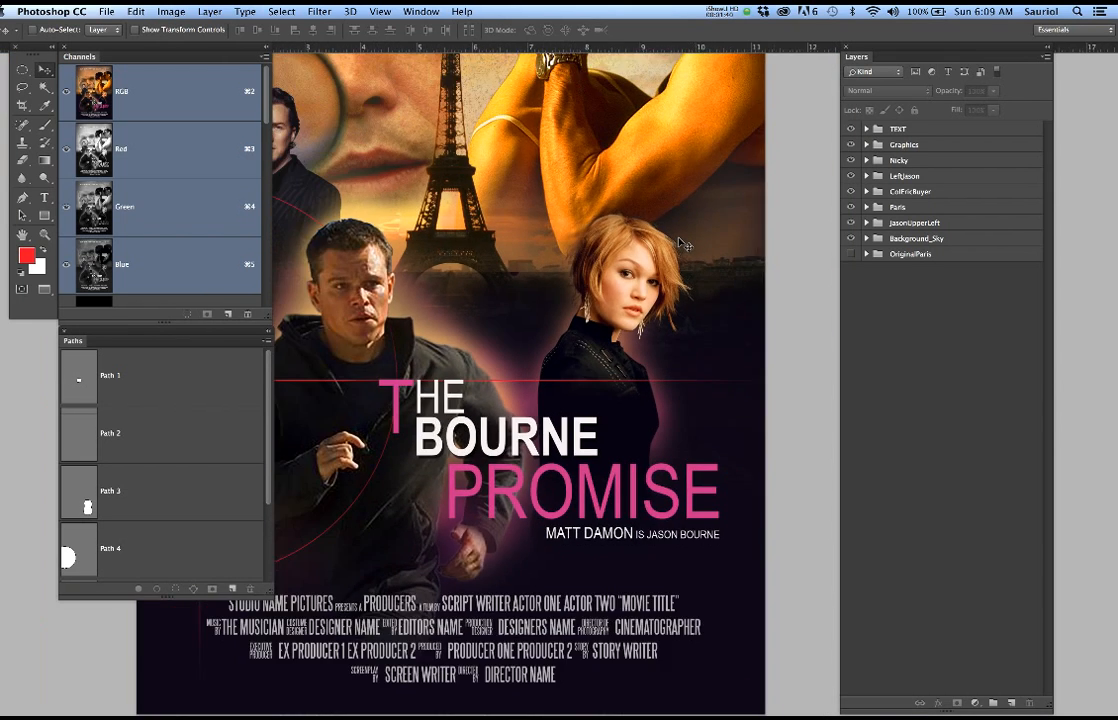
scroll(680, 243, down, 4)
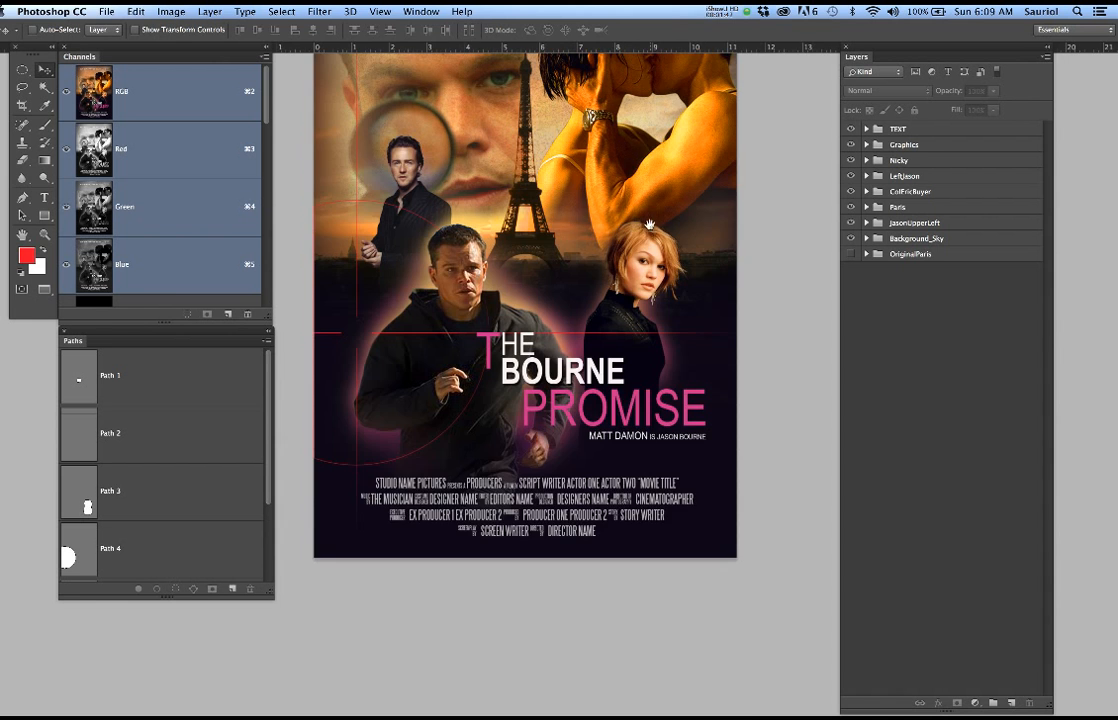
drag(655, 359, 667, 375)
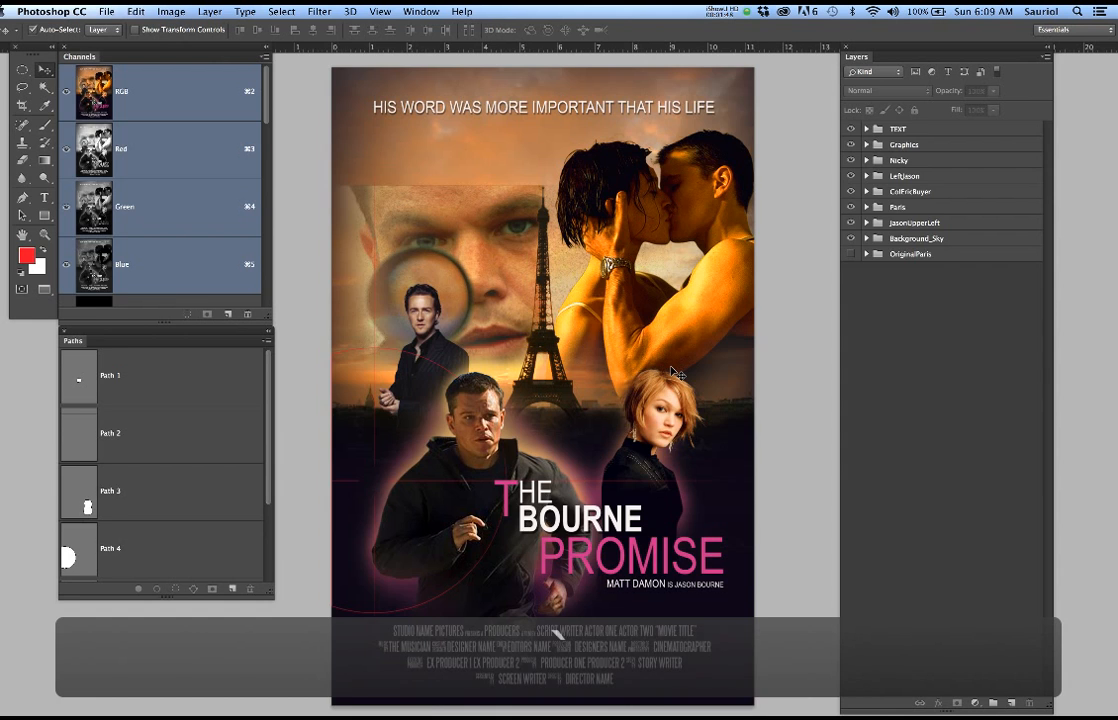
Switch to the open document containing the blonde woman's portrait on a black background
key(super+grave)
key(super+grave)
key(super+grave)
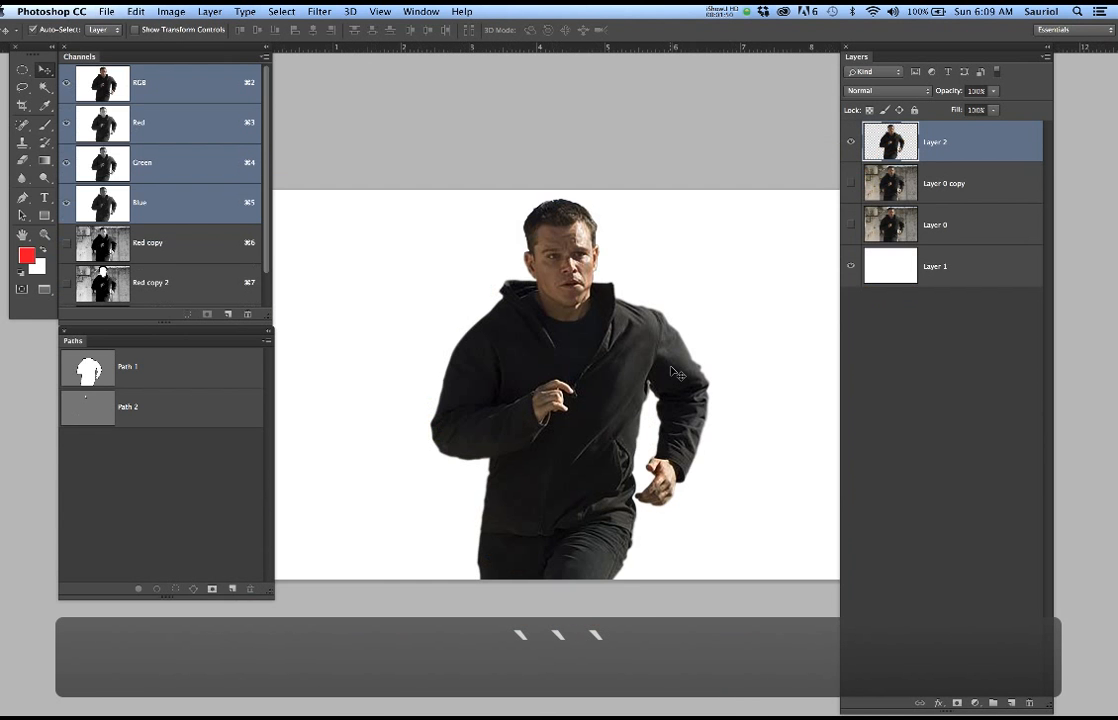
key(super+grave)
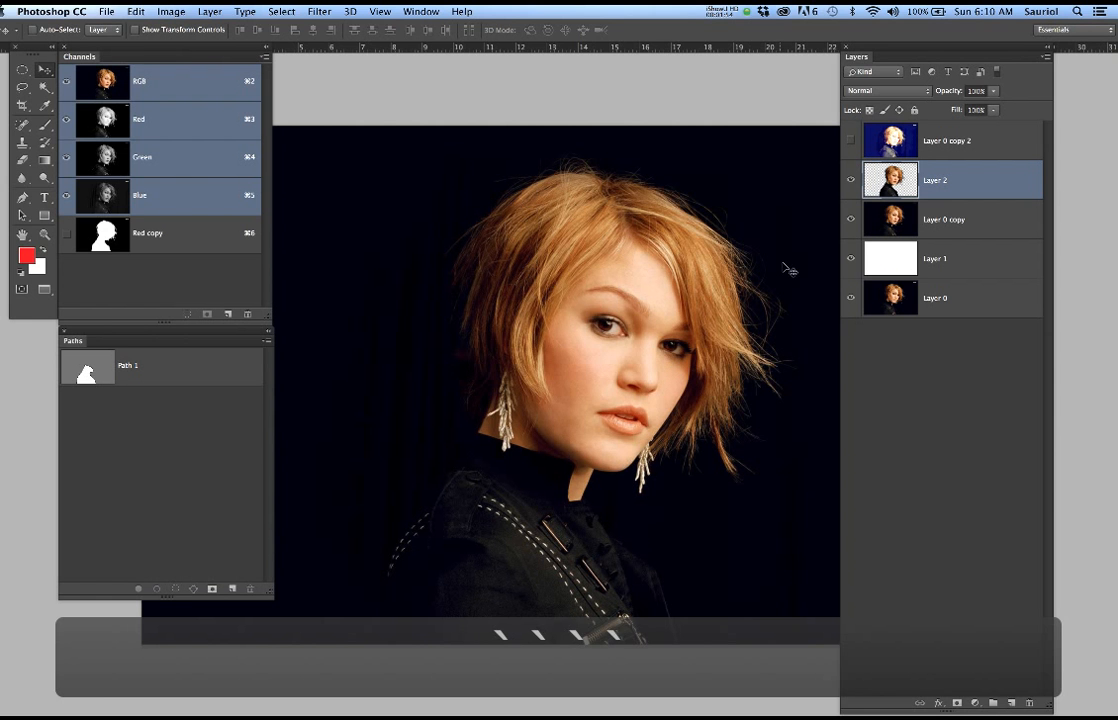
Hide Layer 2, Layer 0 copy and Layer 1 to view only the original portrait, and select Layer 0
click(849, 183)
click(849, 219)
click(849, 258)
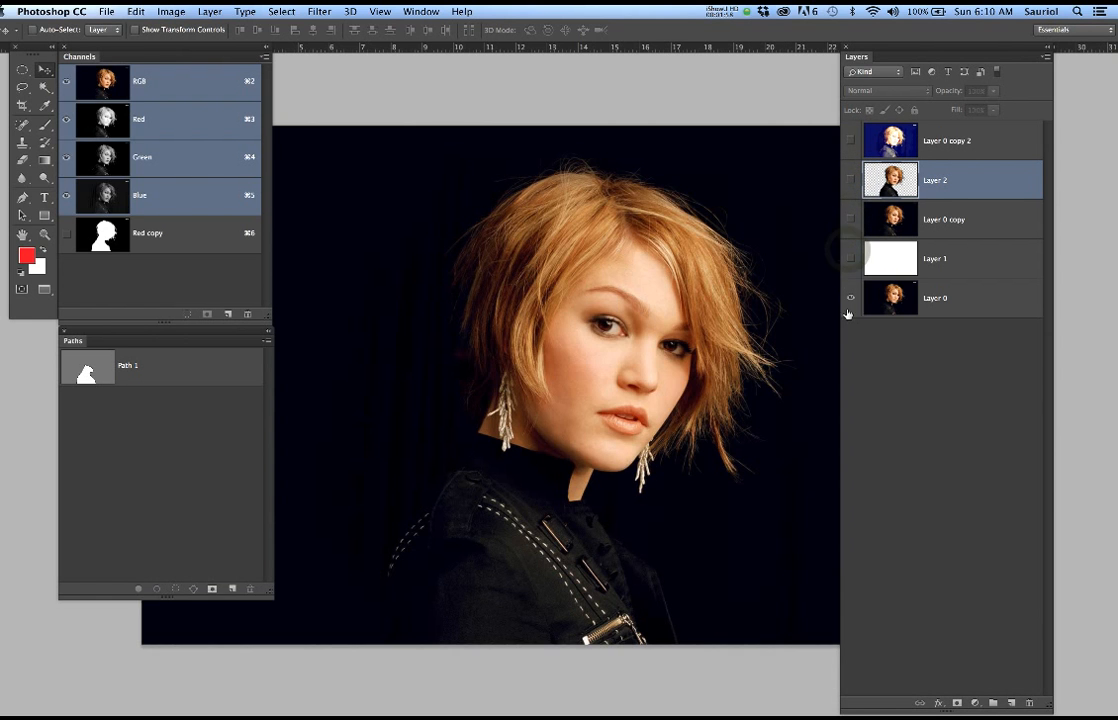
click(959, 298)
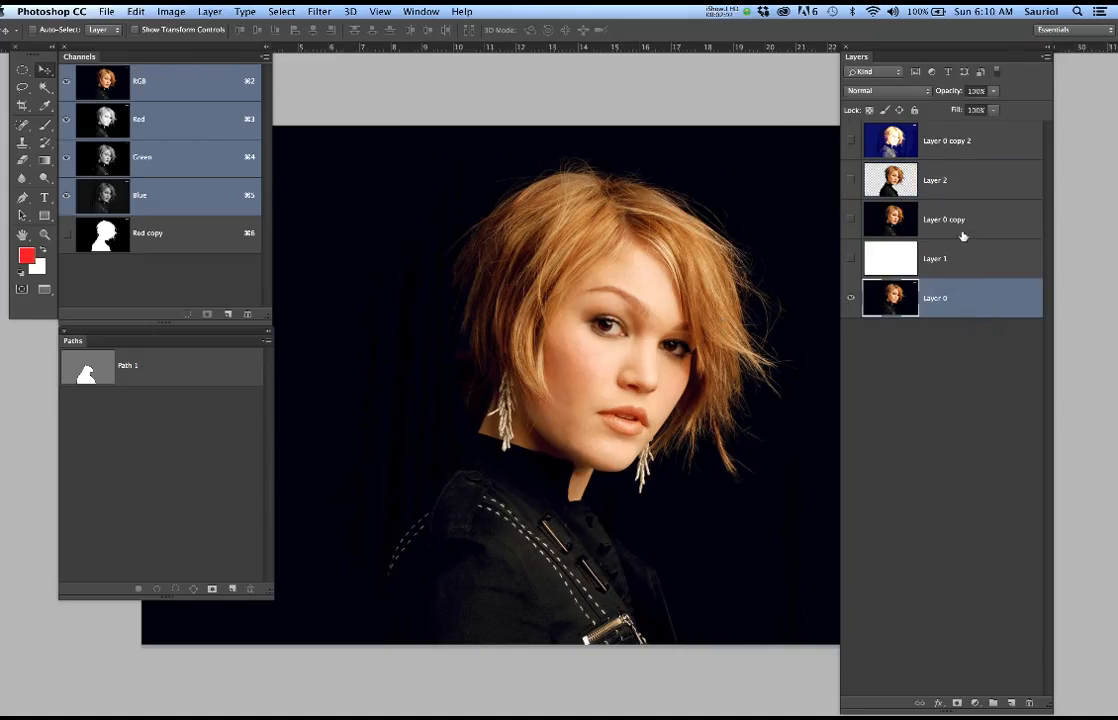
Select Layer 0 copy but leave it hidden, and show Layer 1 and Layer 2 to display the woman's cutout on white
click(850, 219)
click(941, 221)
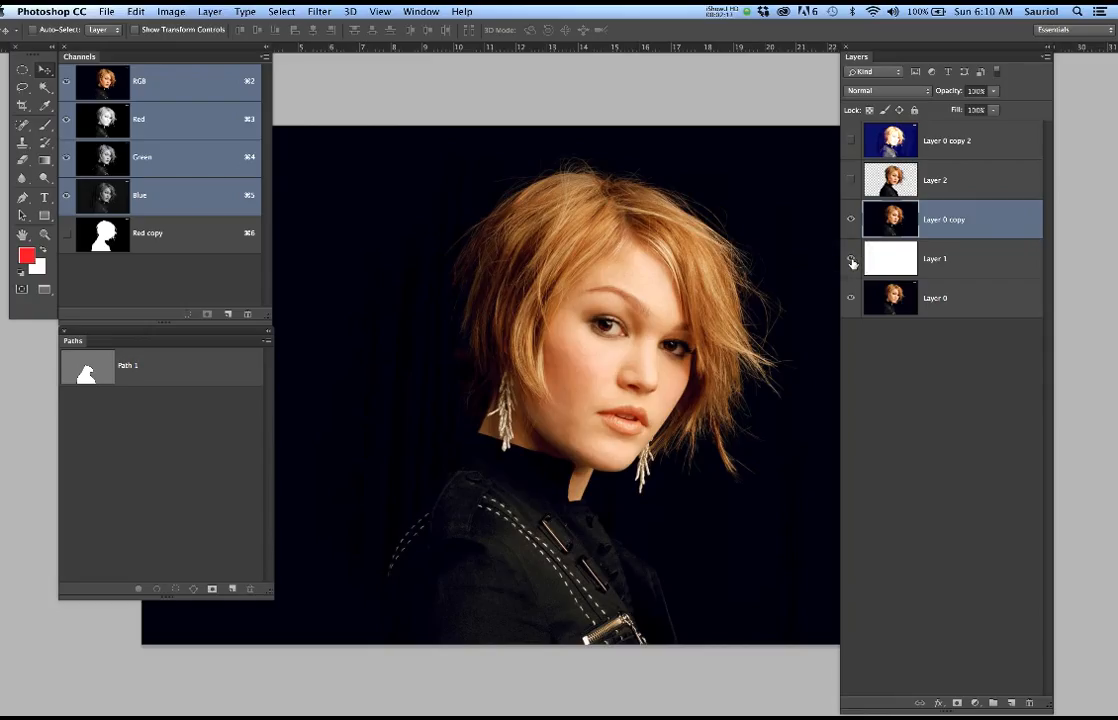
click(851, 180)
click(851, 221)
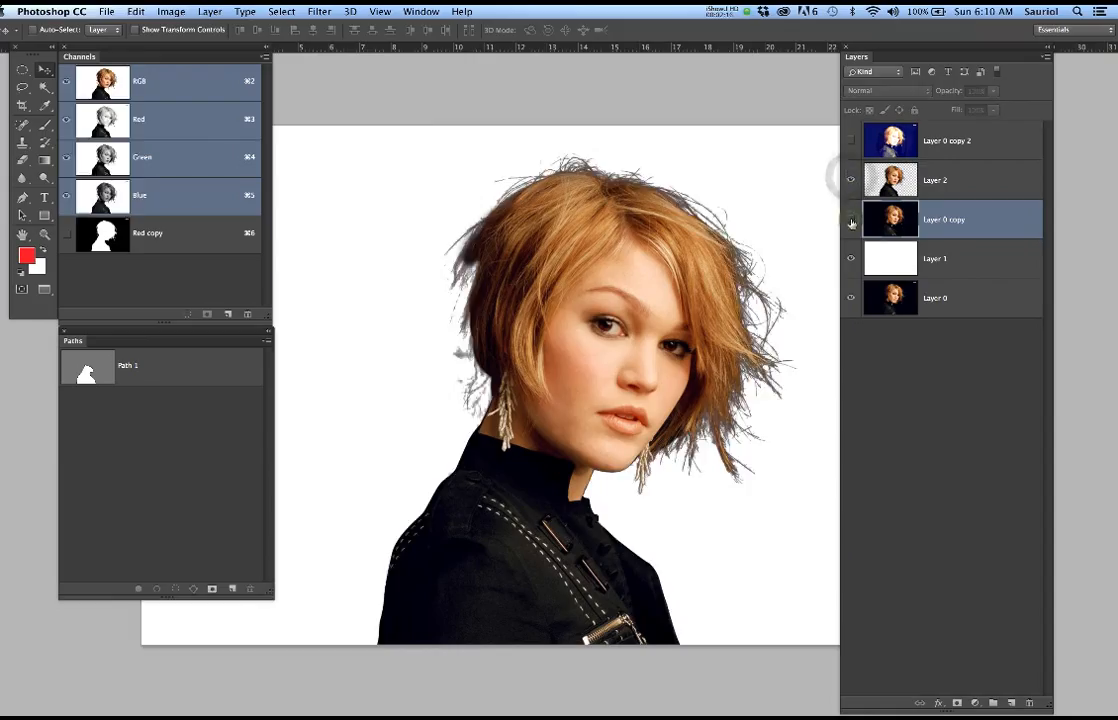
click(851, 221)
click(851, 221)
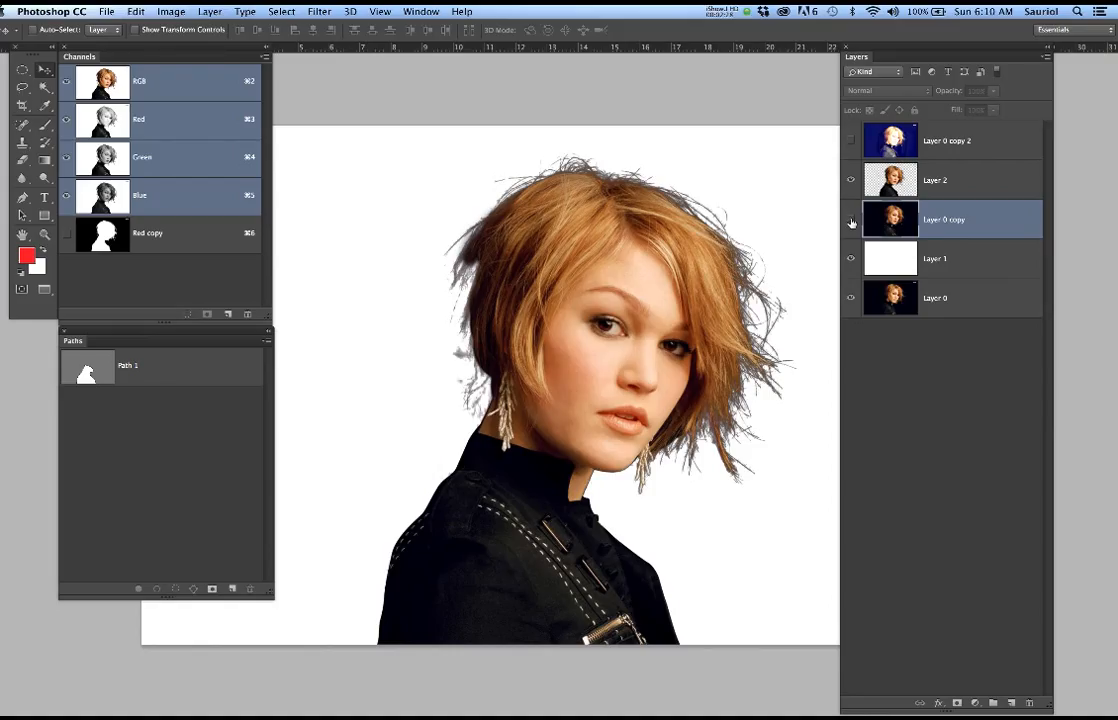
Show Layer 0 copy beneath the woman's cutout and lower its opacity to 54%
click(851, 220)
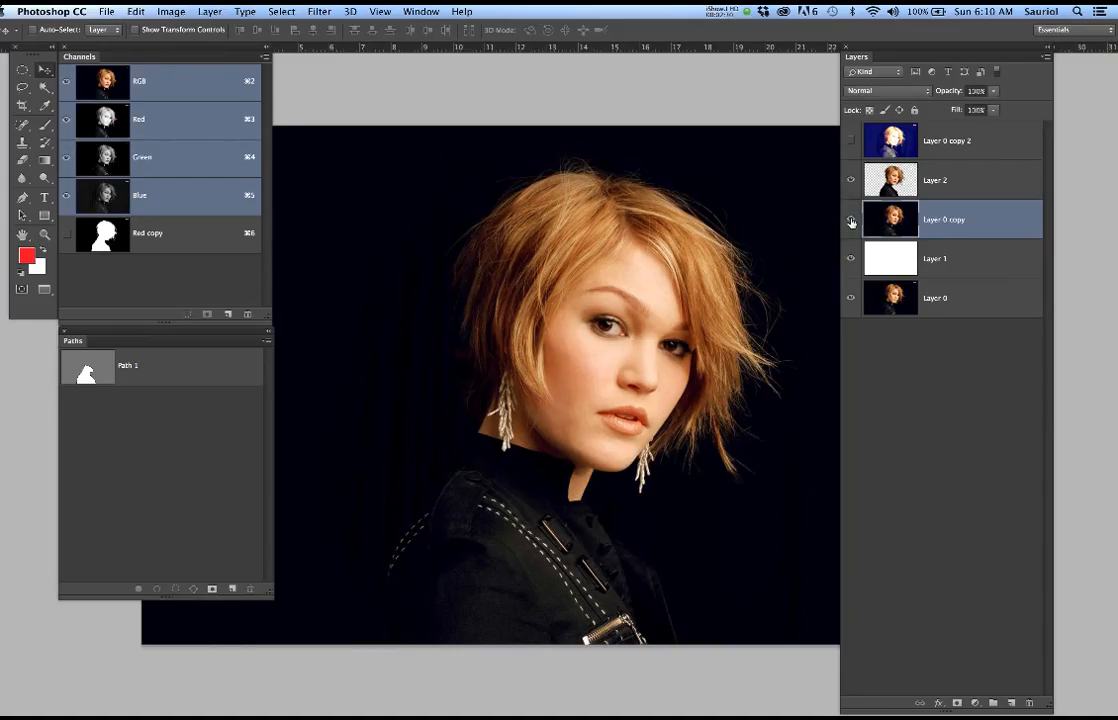
click(956, 227)
click(988, 221)
click(993, 91)
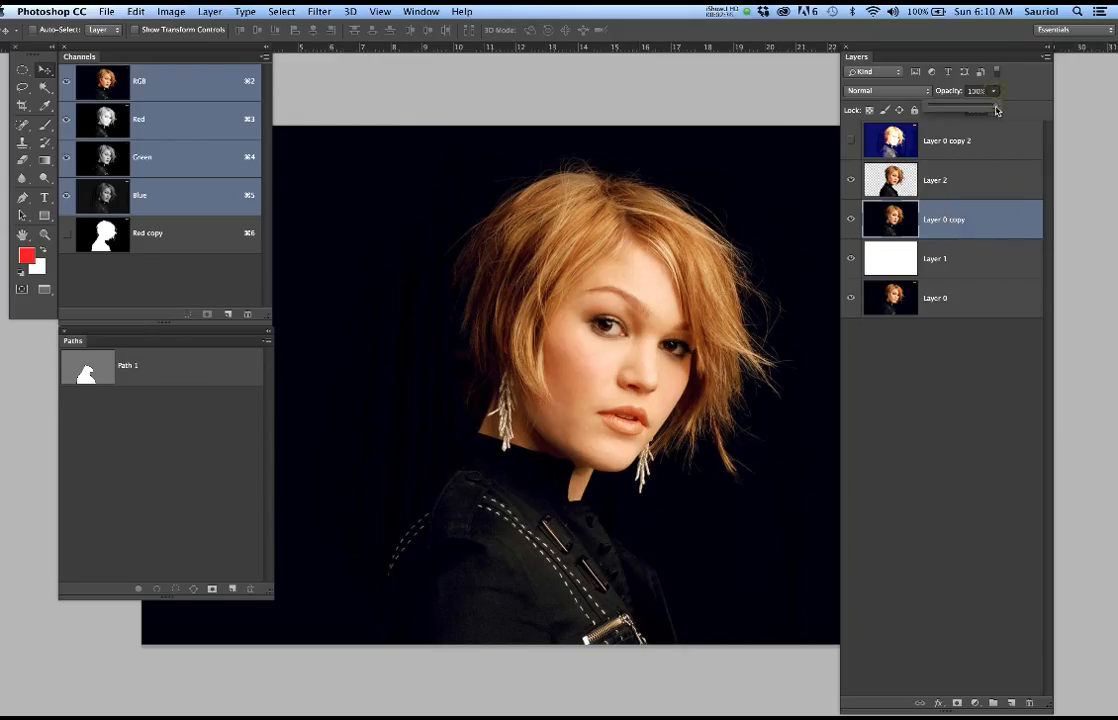
drag(996, 110, 966, 111)
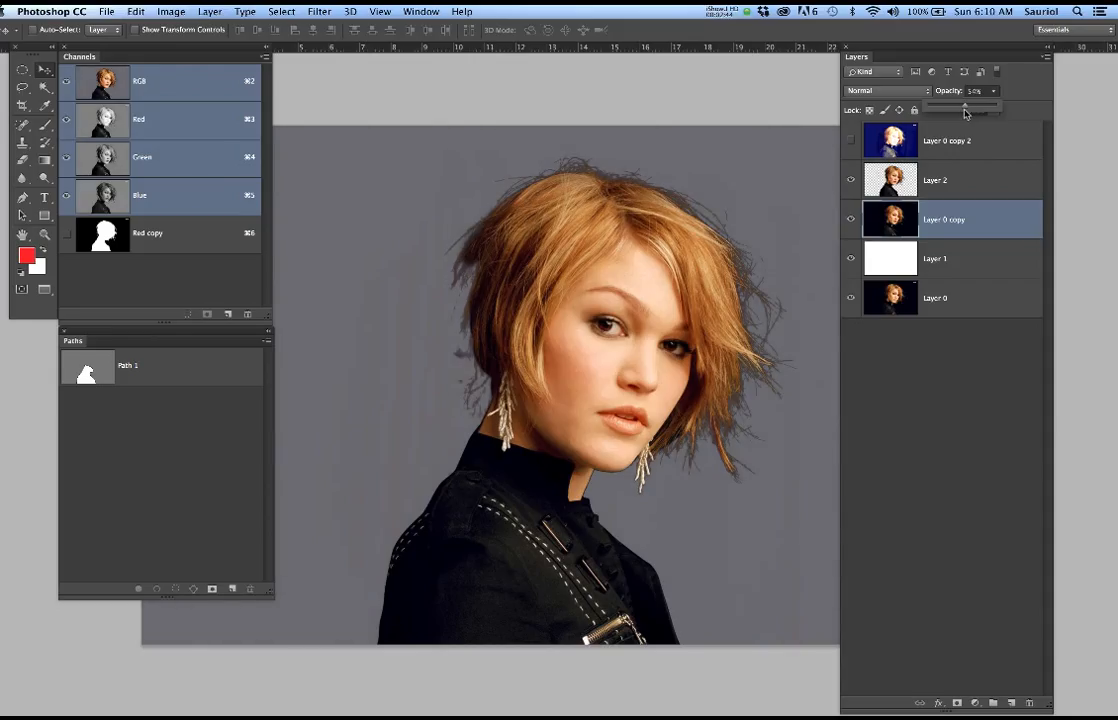
View the Red copy channel's mask alone, and display Path 1 over the RGB composite
click(186, 238)
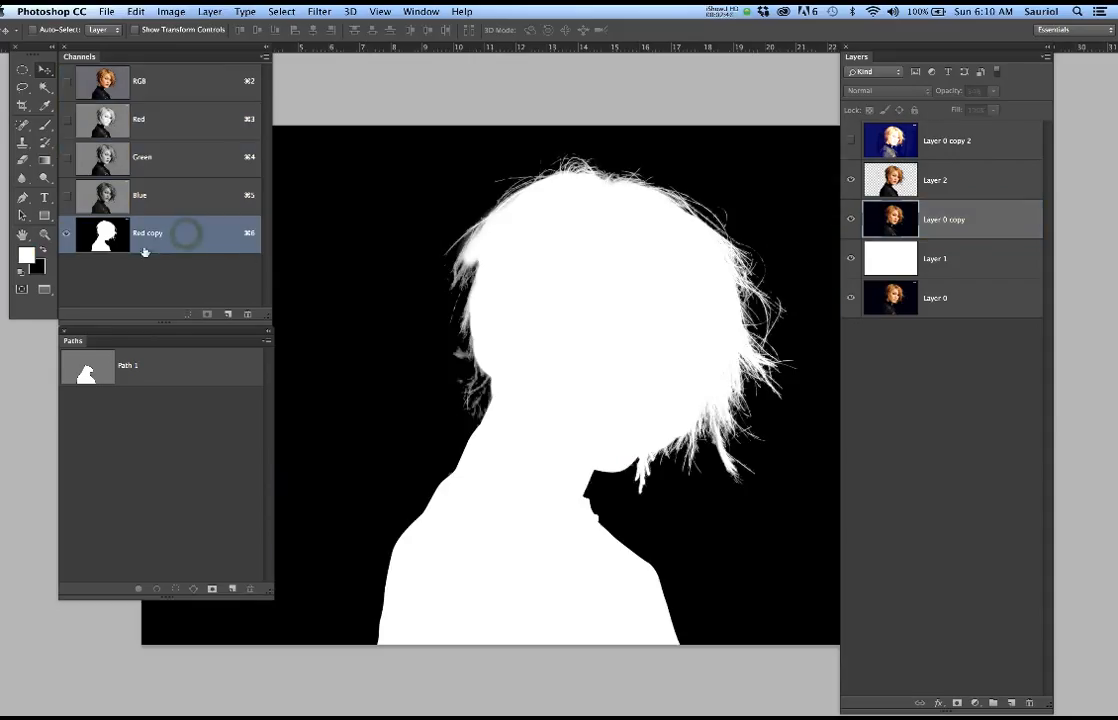
click(170, 76)
click(158, 367)
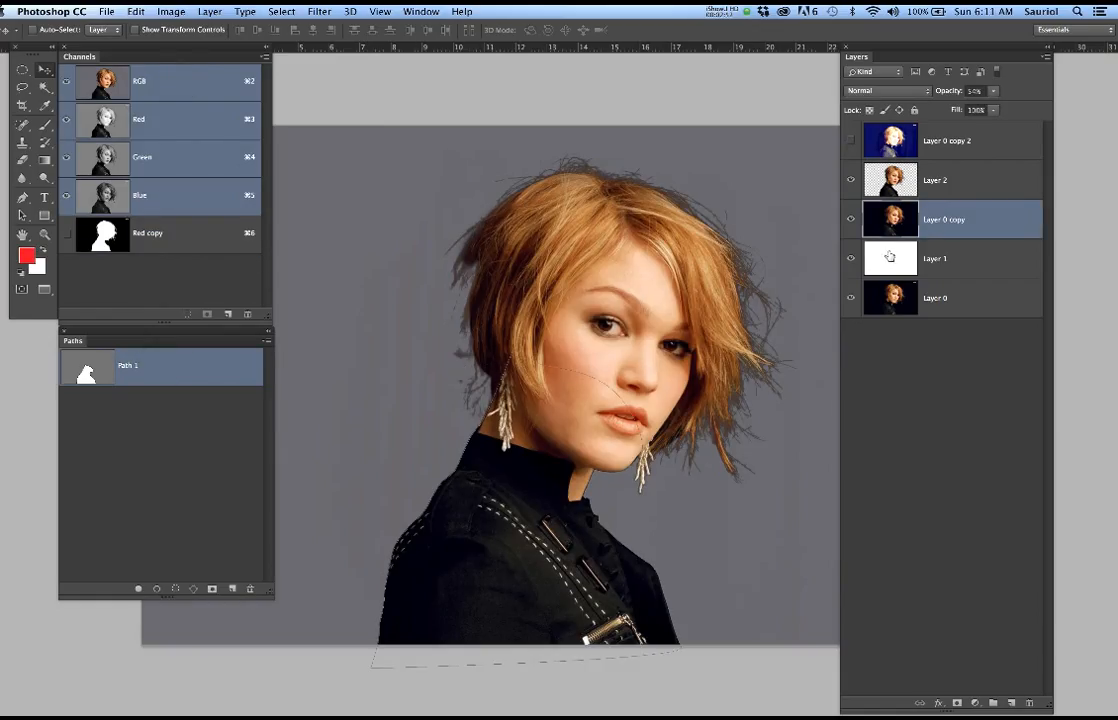
Toggle Layer 0 copy off and on, and hide Layer 2 to view the faded portrait behind Path 1
click(851, 218)
click(851, 218)
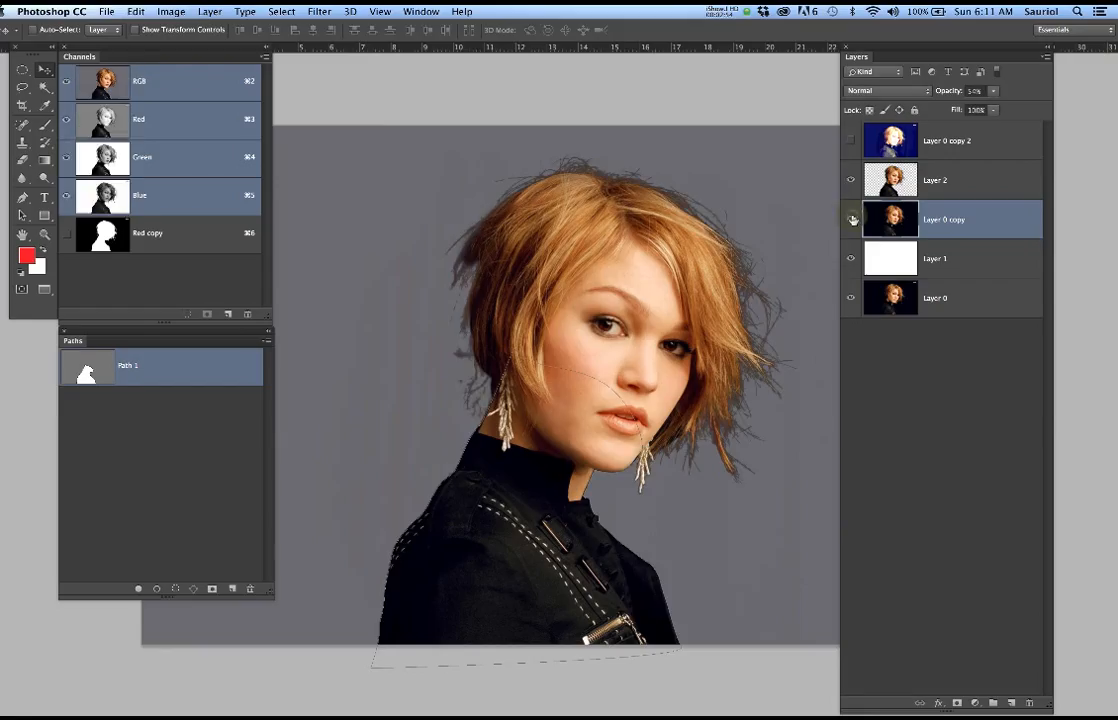
click(965, 181)
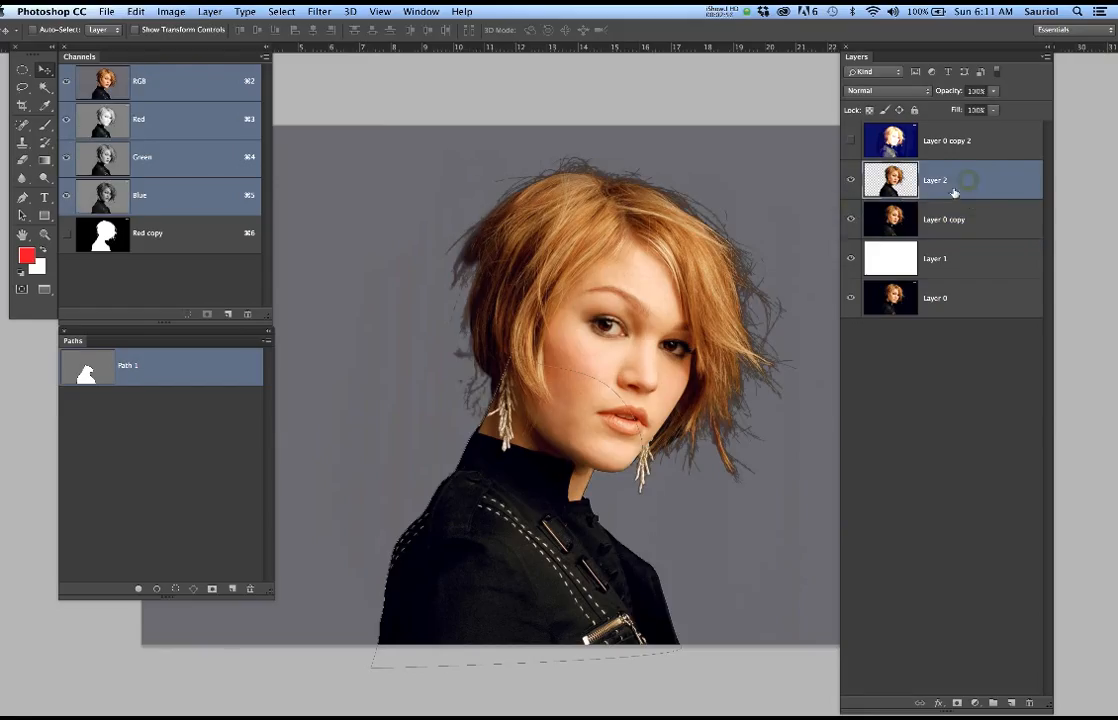
click(852, 181)
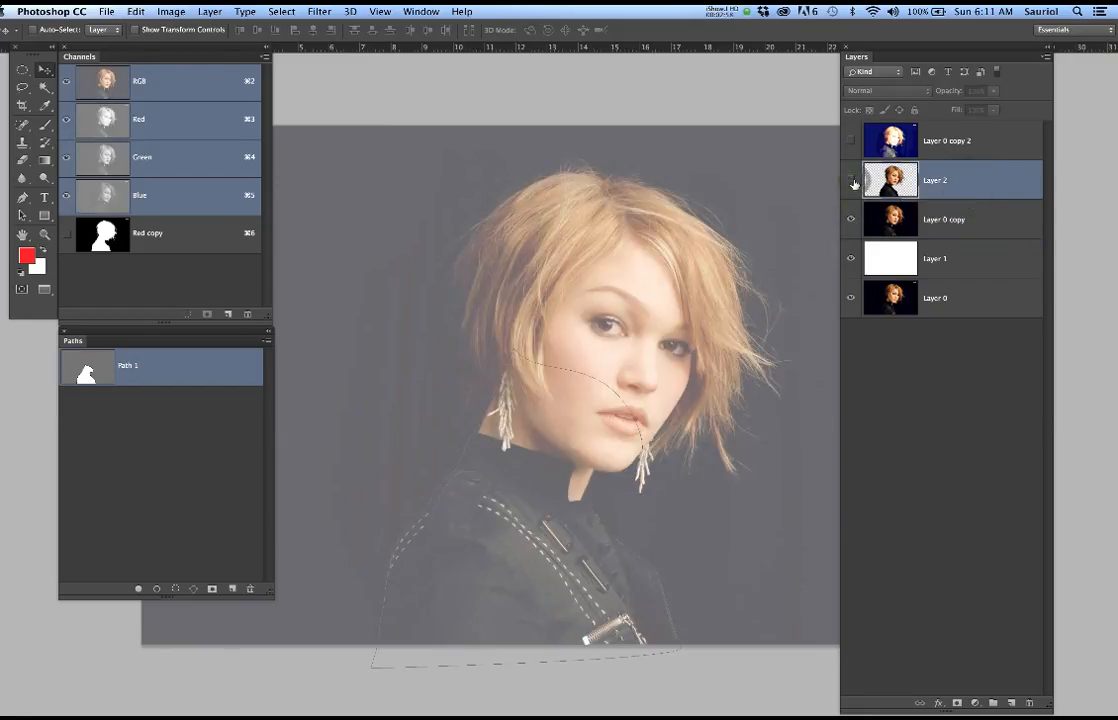
Select Path 1 on the portrait with the Pen tool to examine its anchor points along the neck and jacket
key(p)
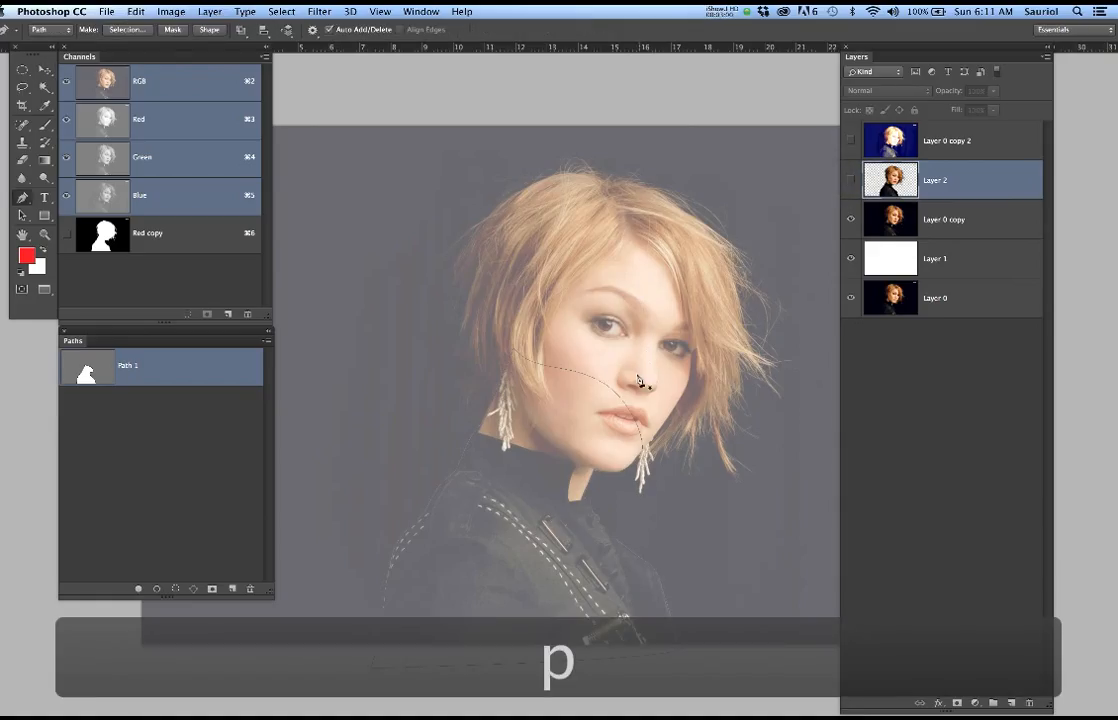
click(586, 376)
scroll(546, 445, up, 2)
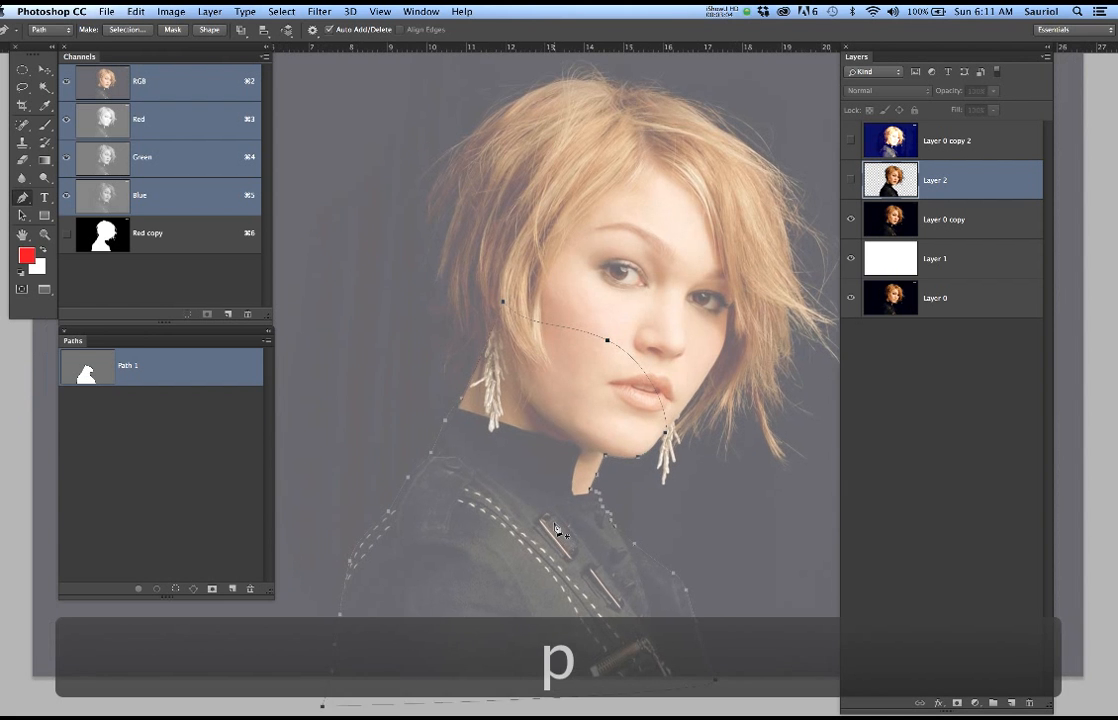
scroll(578, 494, down, 2)
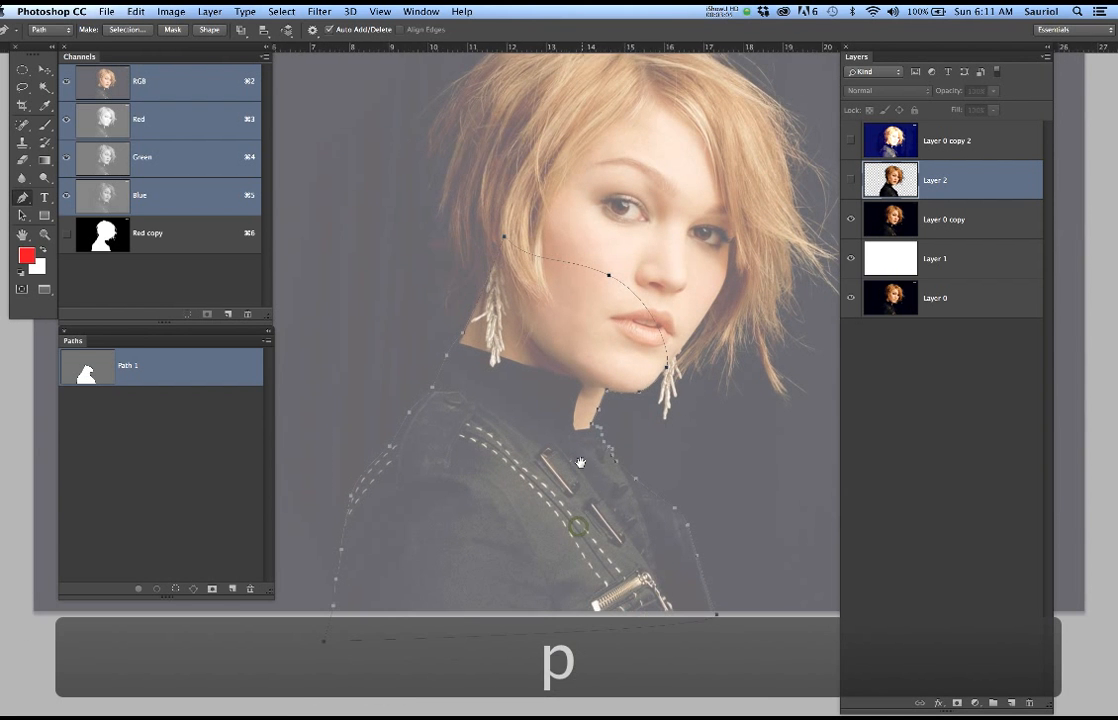
Select Layer 0 copy and set its opacity to 100%
click(1013, 211)
click(993, 91)
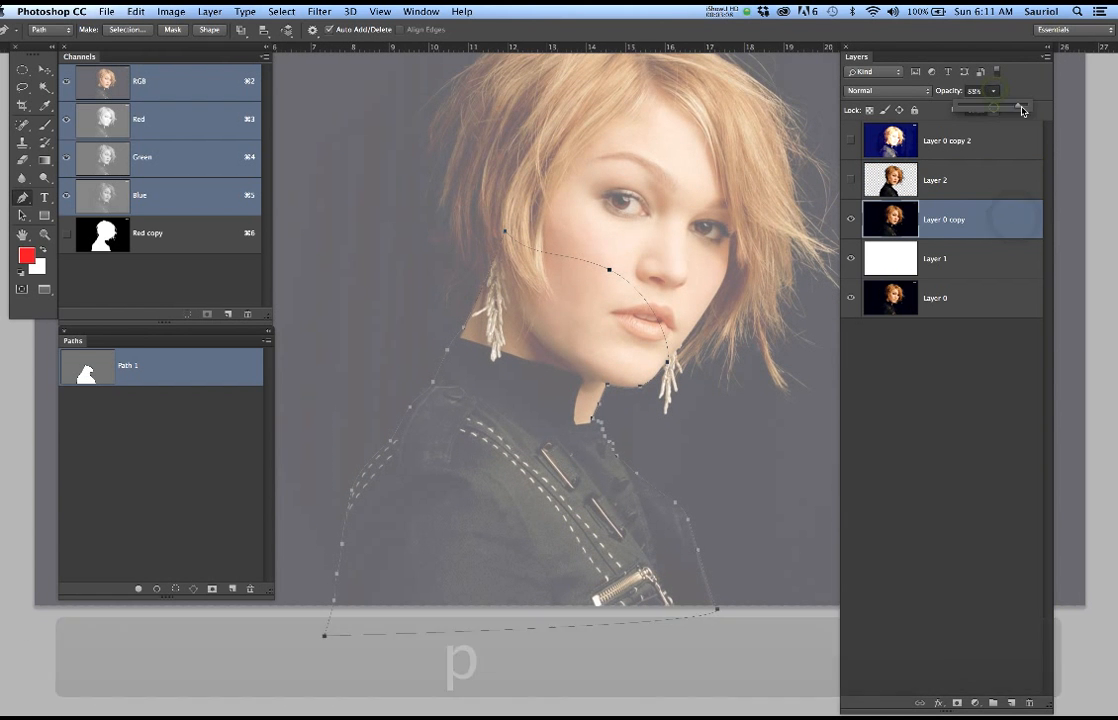
drag(998, 105, 1027, 113)
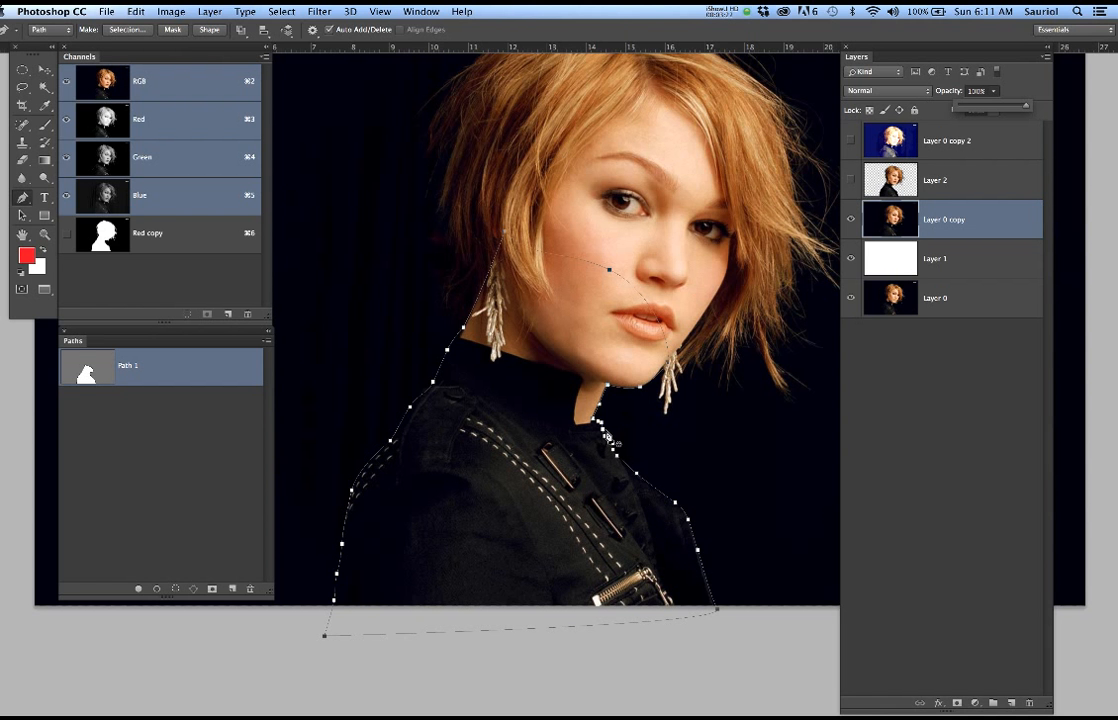
Examine Path 1's anchor points around the neck, collar and shoulders up close, and deselect the path
scroll(630, 447, up, 4)
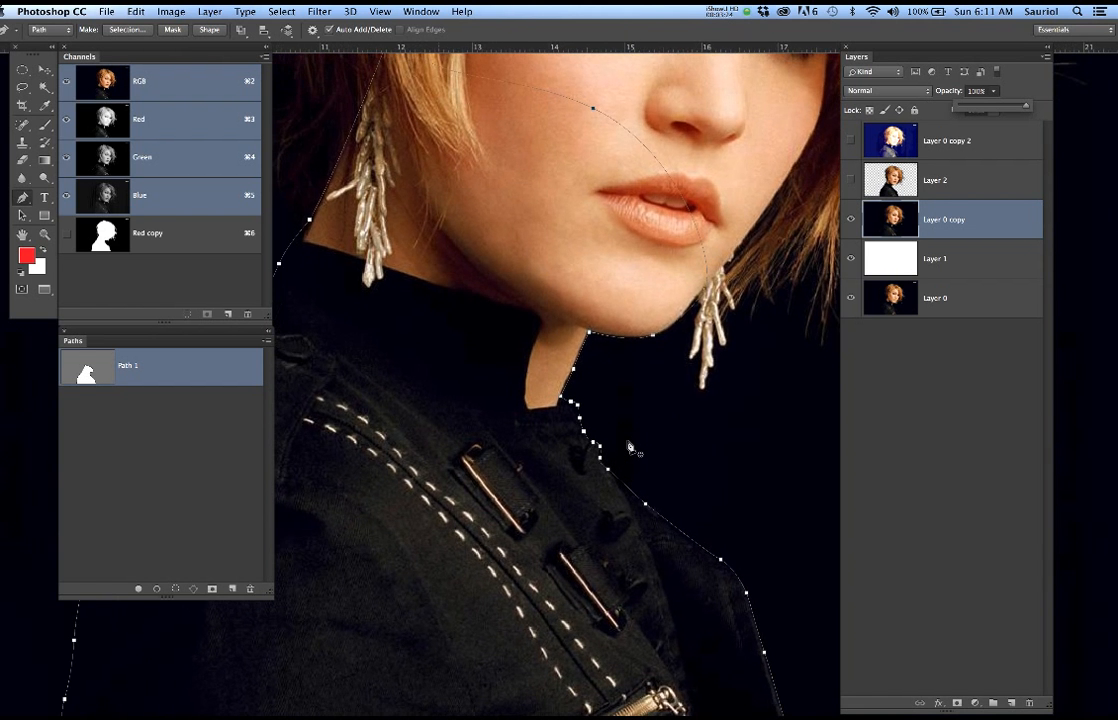
scroll(630, 447, up, 1)
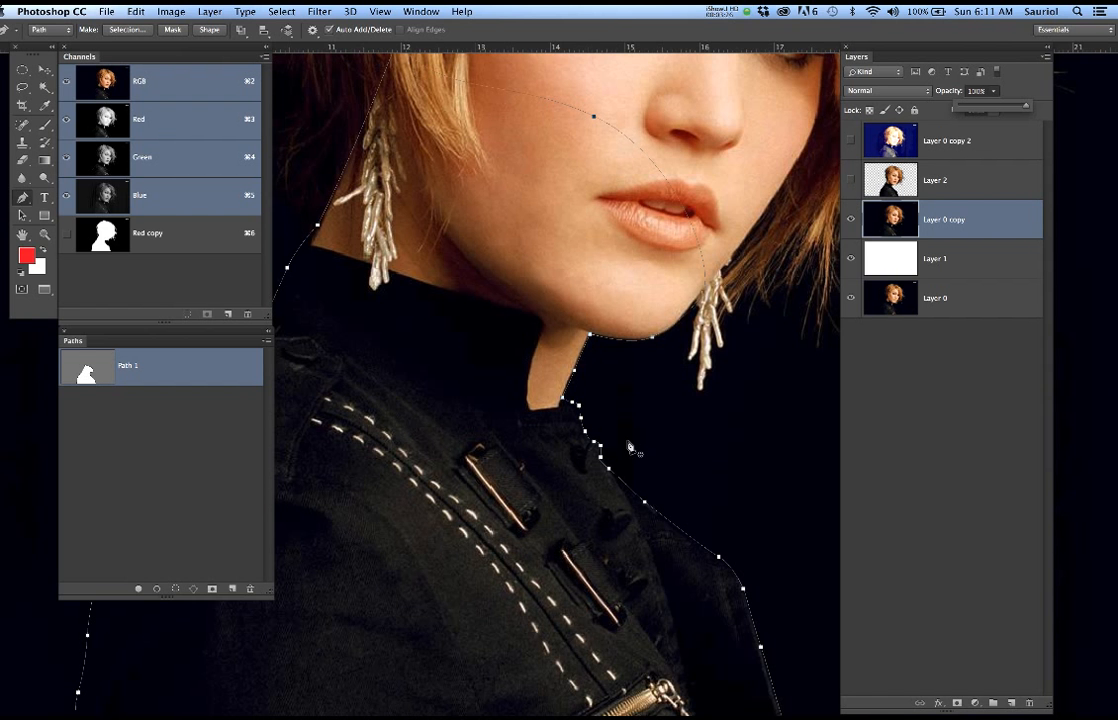
scroll(630, 447, down, 1)
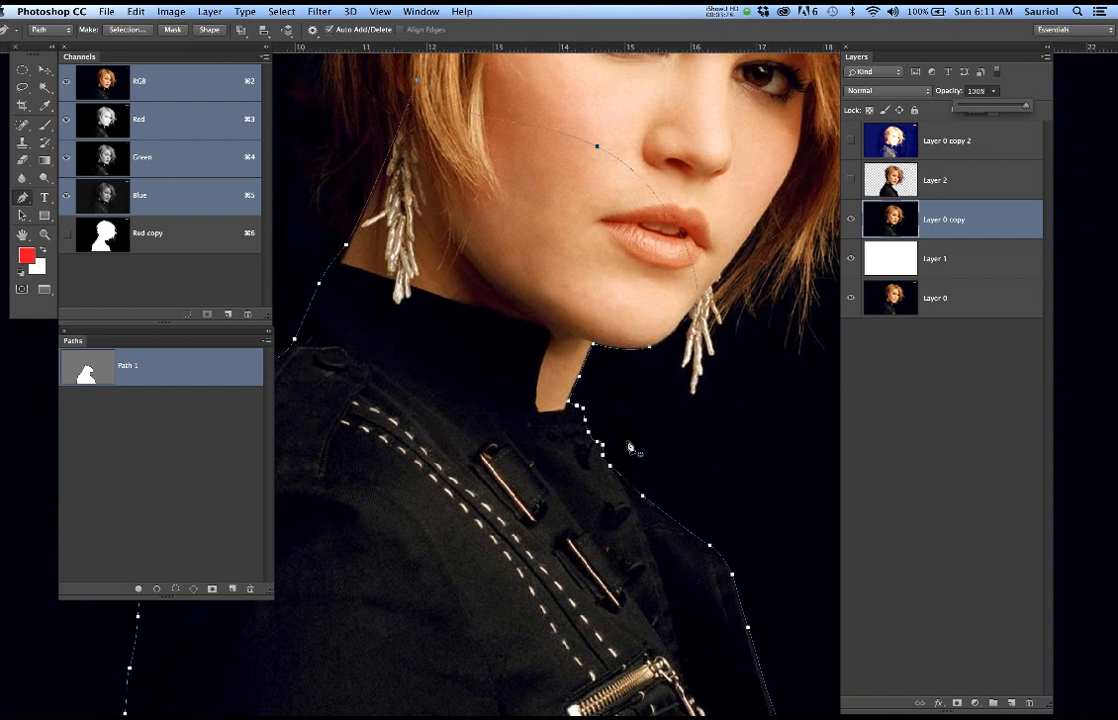
scroll(630, 447, down, 3)
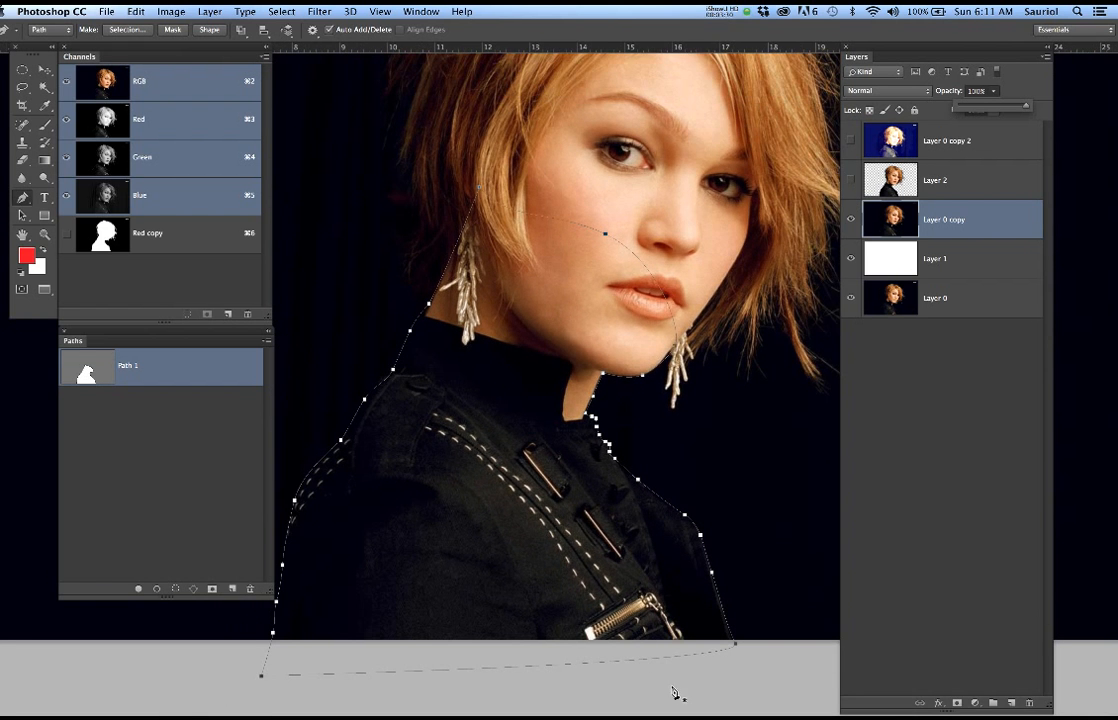
click(673, 690)
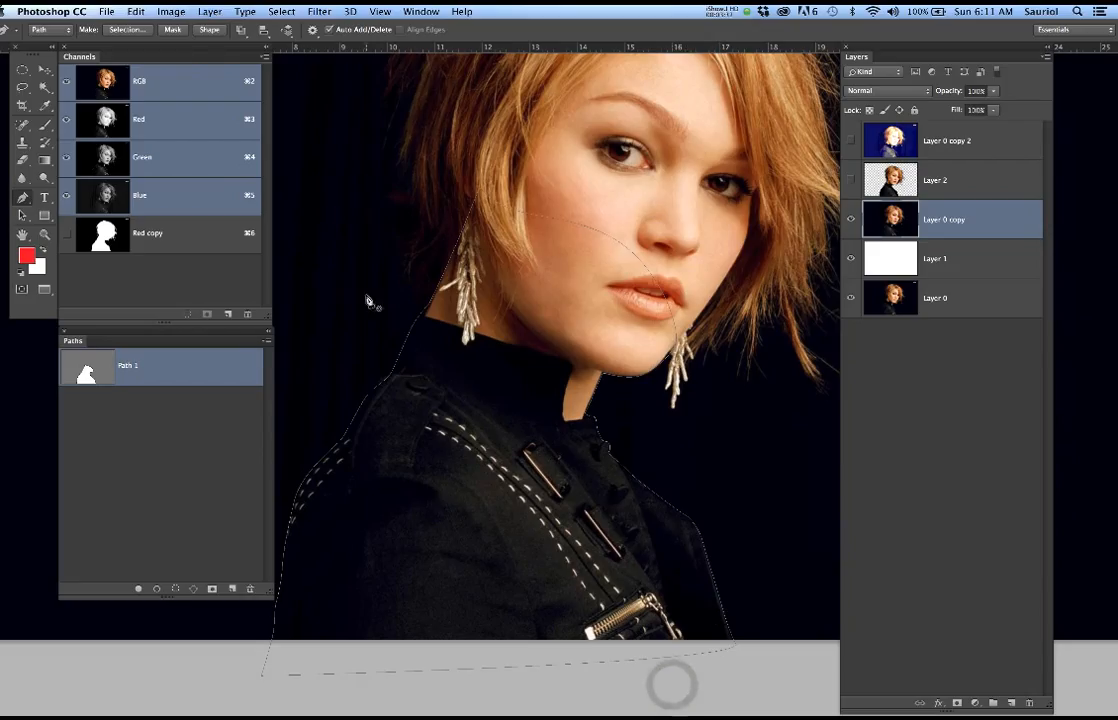
click(187, 439)
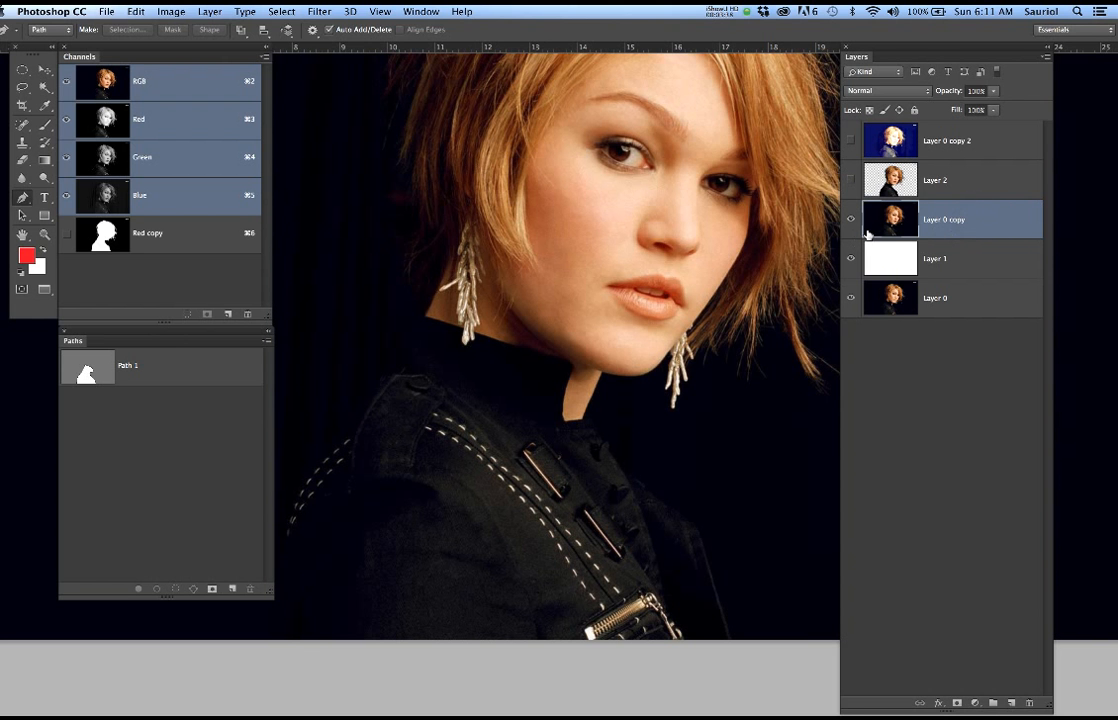
Show and select the brightened Layer 0 copy 2, and examine the jacket's edges against the blue background
scroll(734, 232, down, 3)
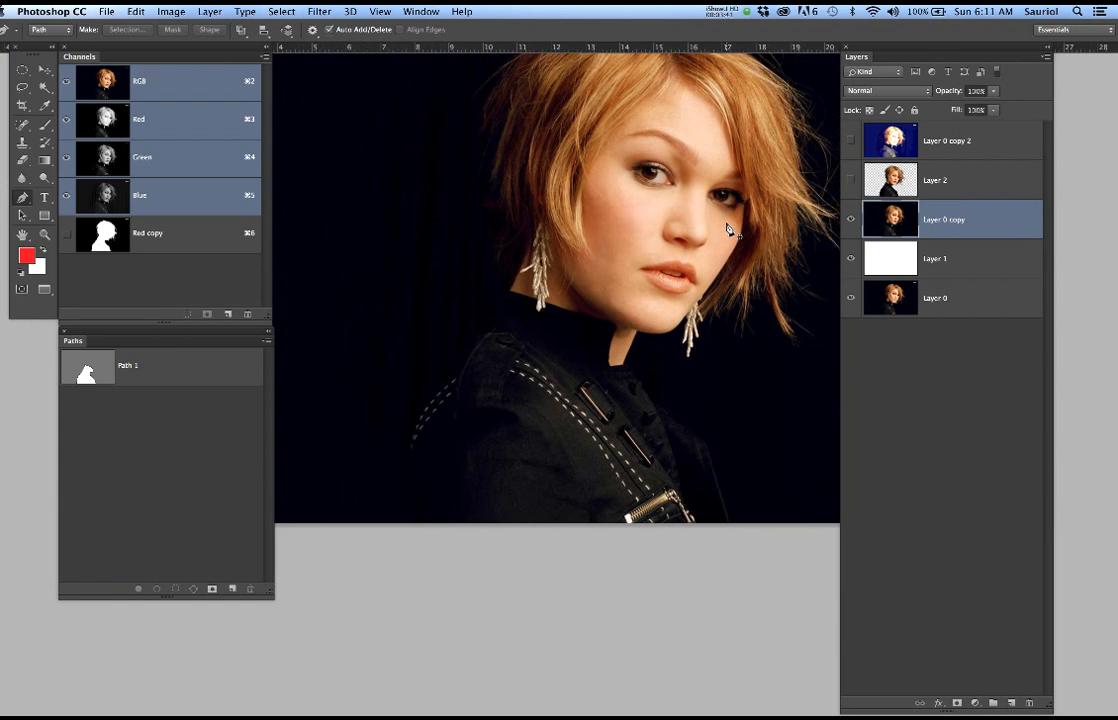
drag(739, 205, 700, 285)
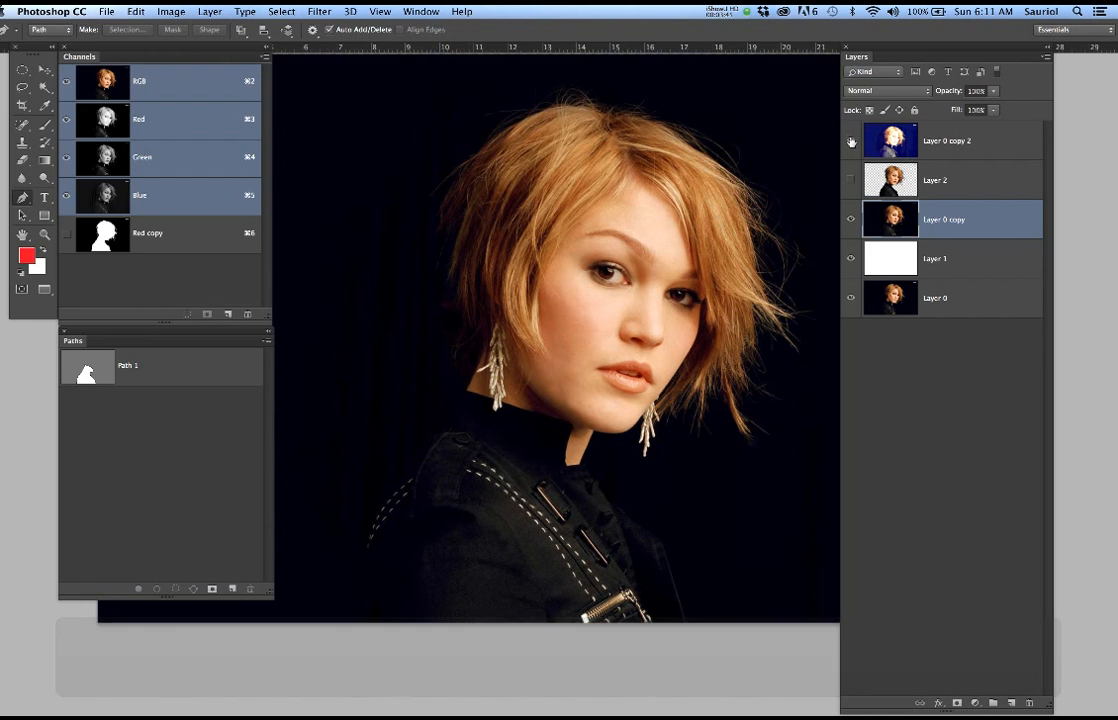
click(851, 141)
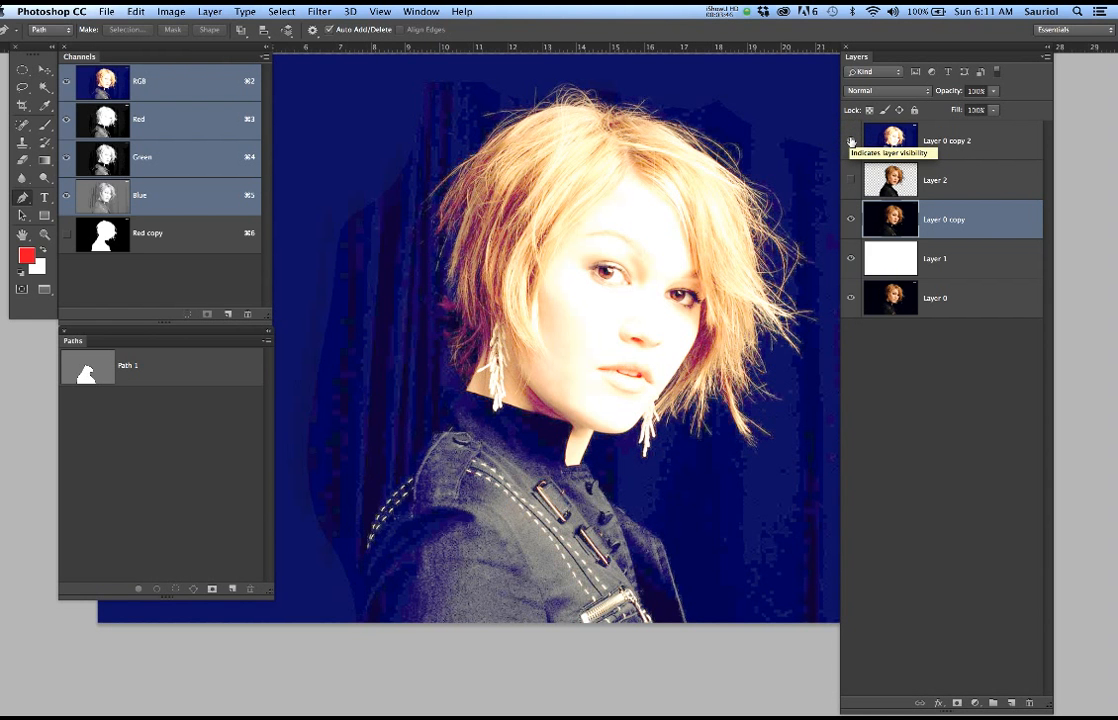
click(995, 139)
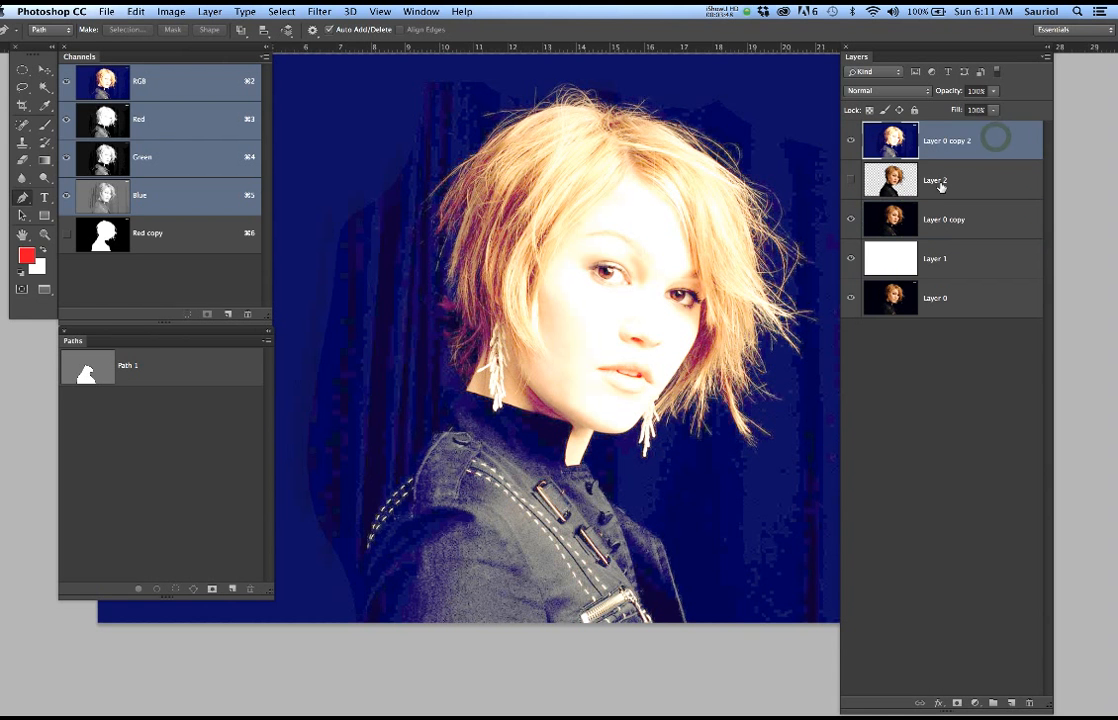
scroll(676, 557, up, 2)
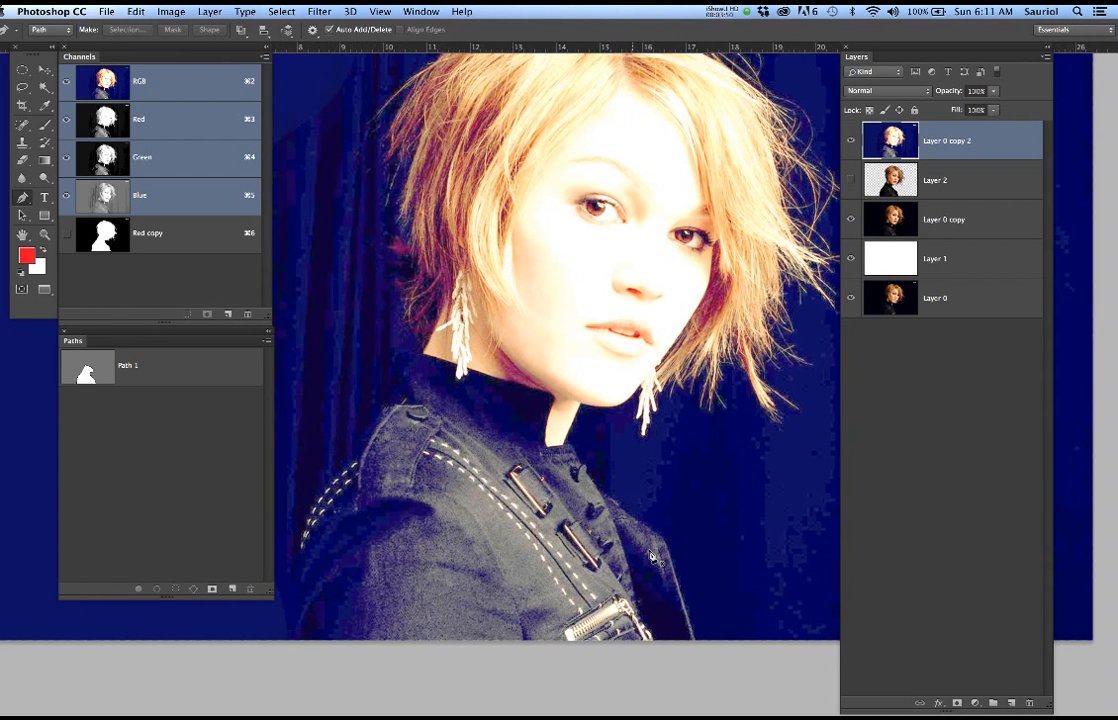
scroll(651, 557, up, 1)
scroll(651, 557, up, 1)
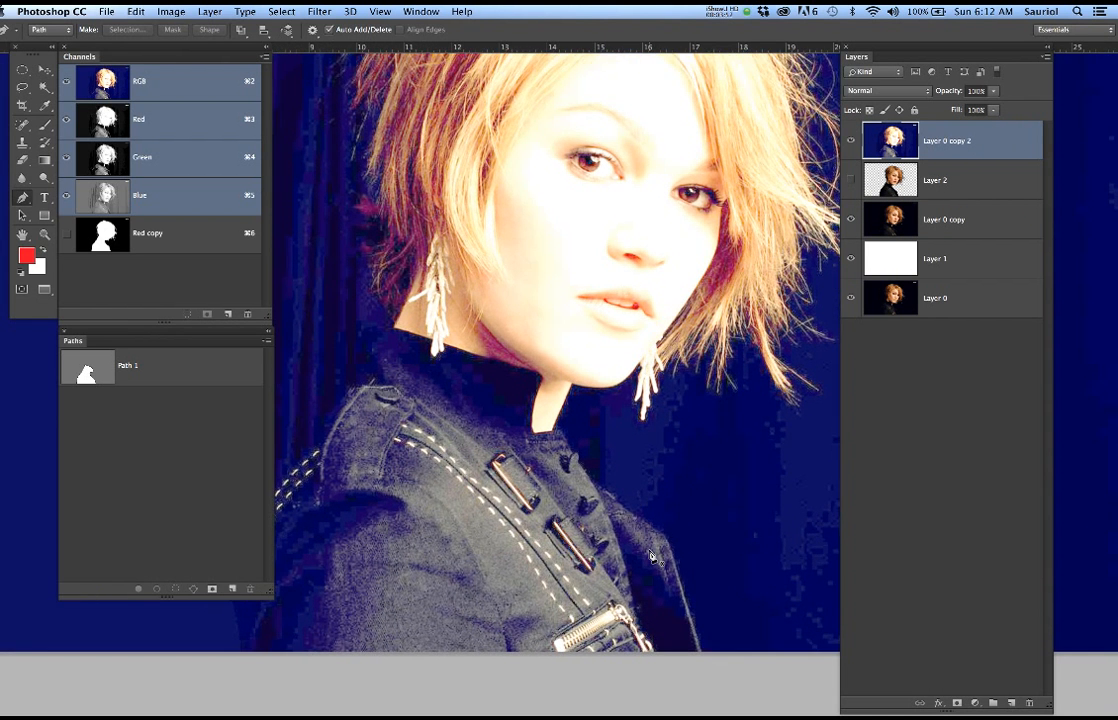
scroll(651, 557, up, 1)
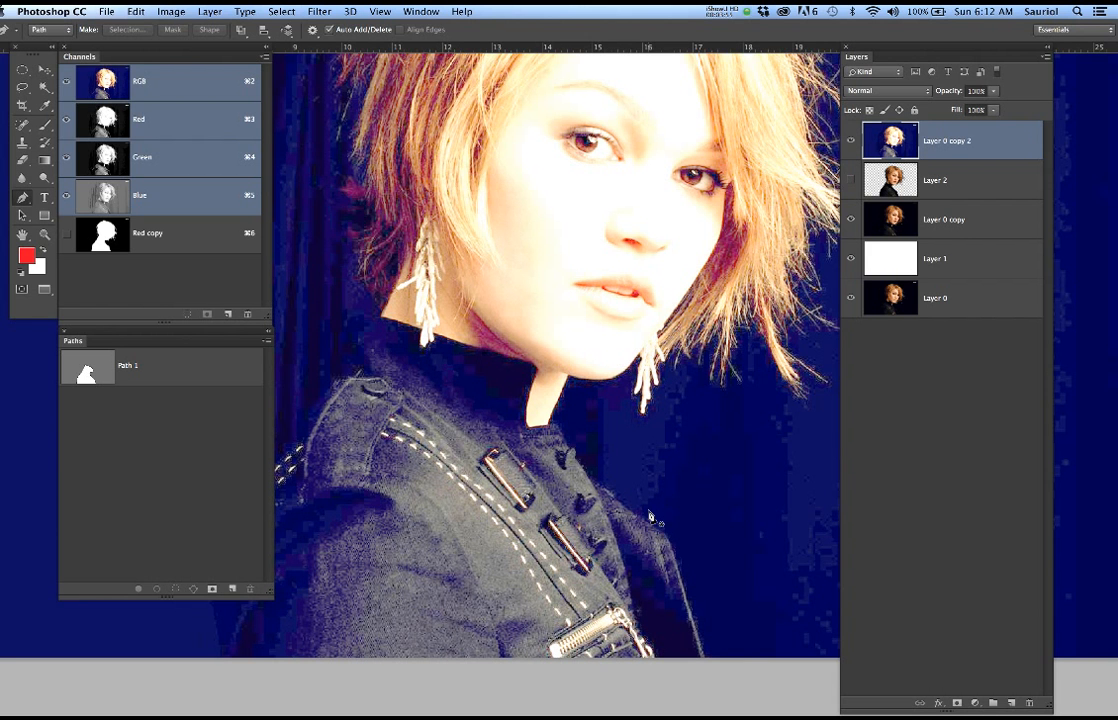
scroll(651, 518, down, 2)
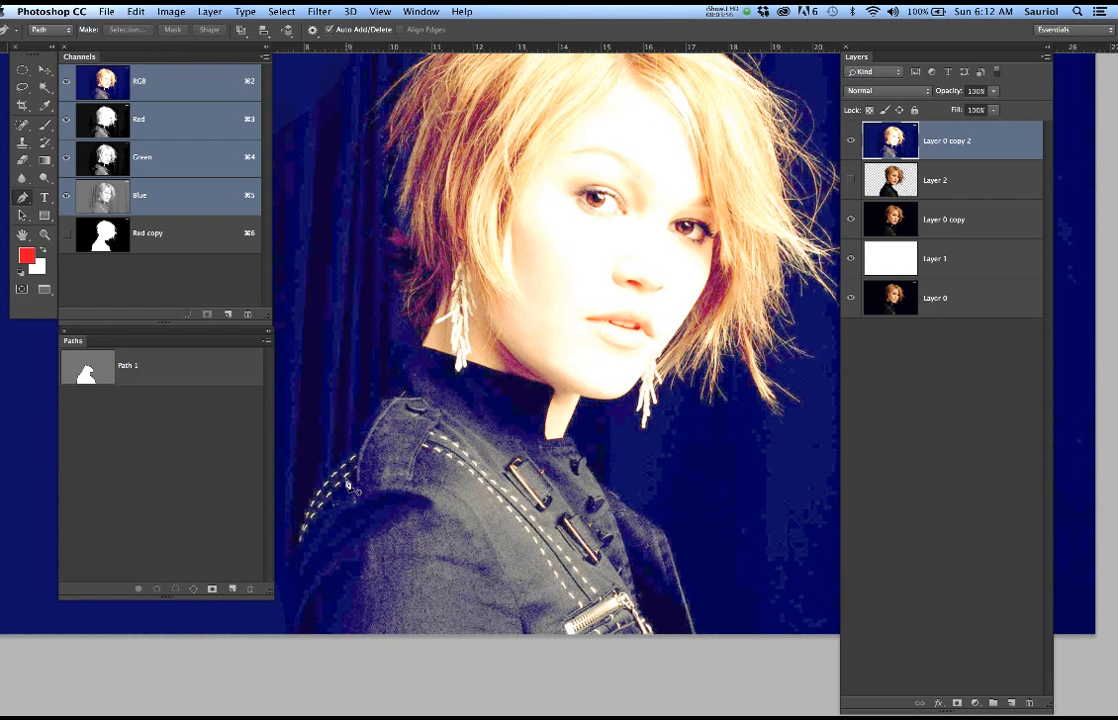
Display Path 1 with its anchor points over the portrait and hide Layer 0 copy 2
click(168, 371)
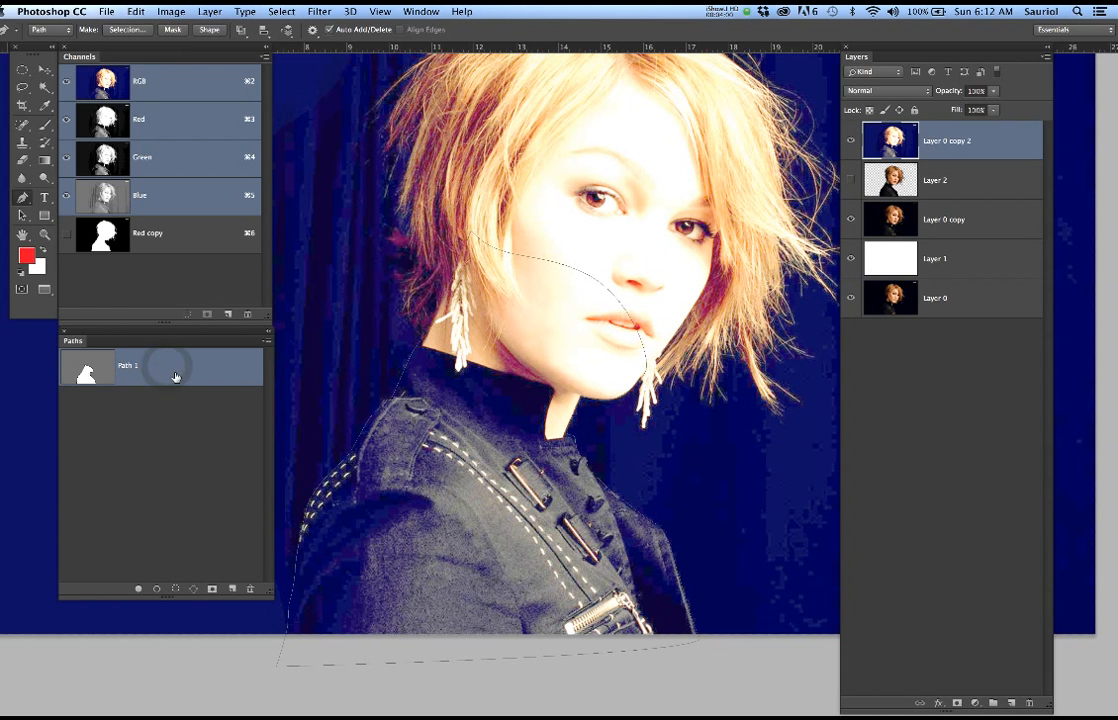
key(p)
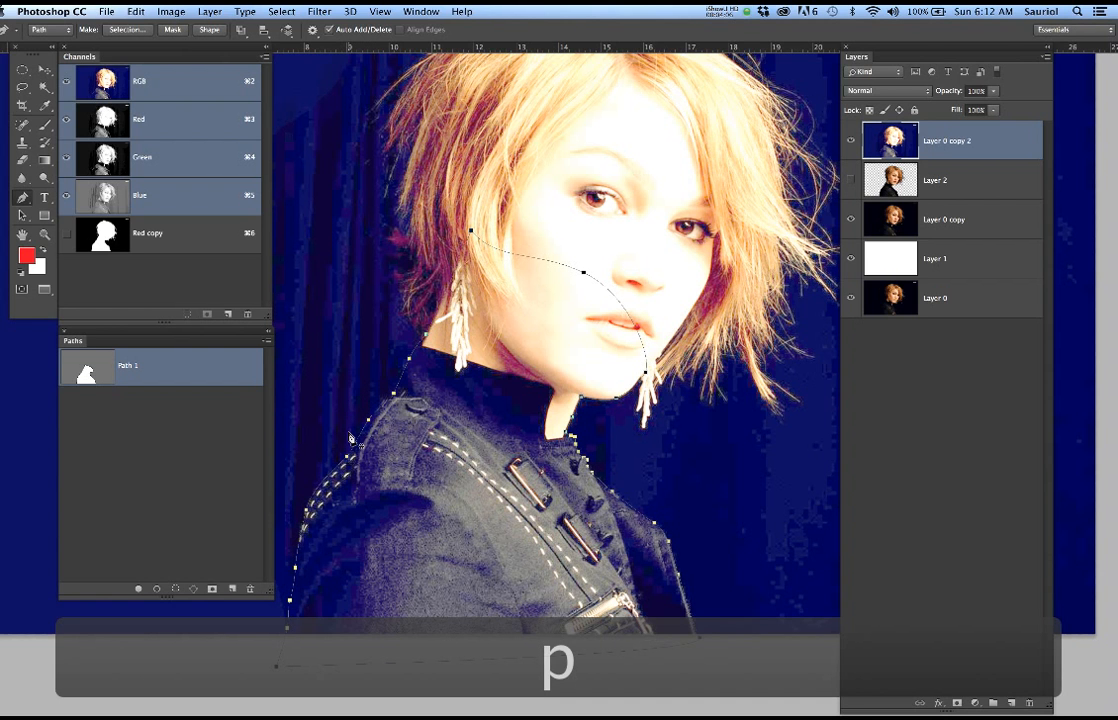
click(851, 141)
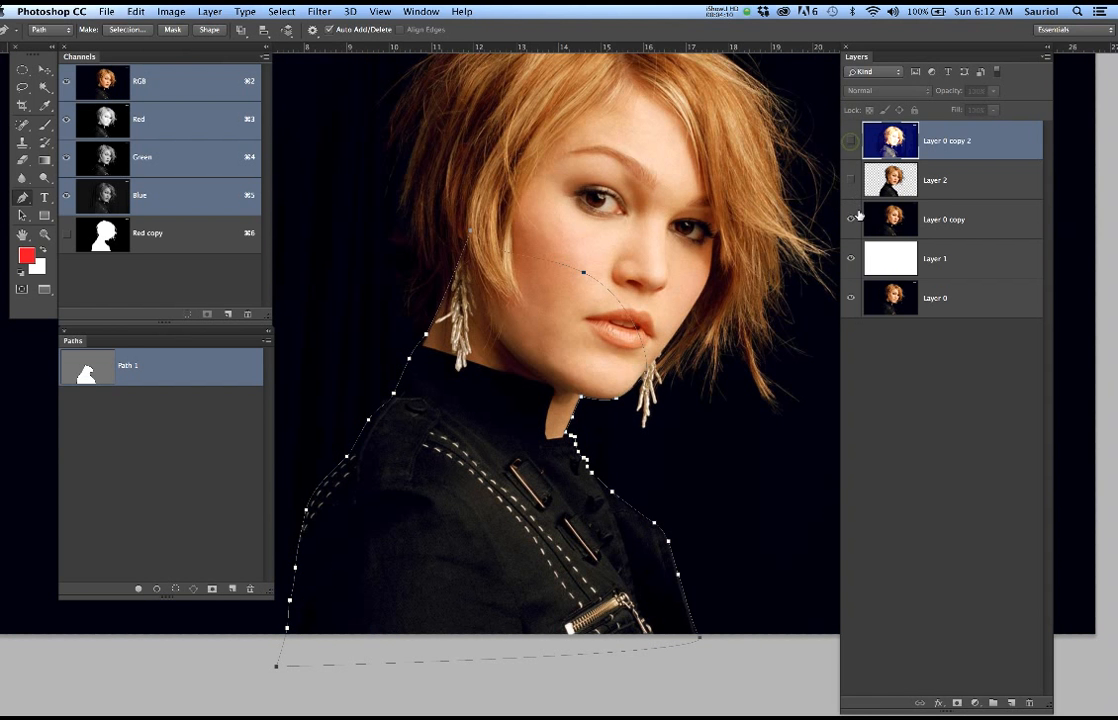
Duplicate Layer 0 copy and preview Levels with midtones 3.14 and white input 134, and discard both the adjustment and the duplicate
drag(980, 219, 1011, 703)
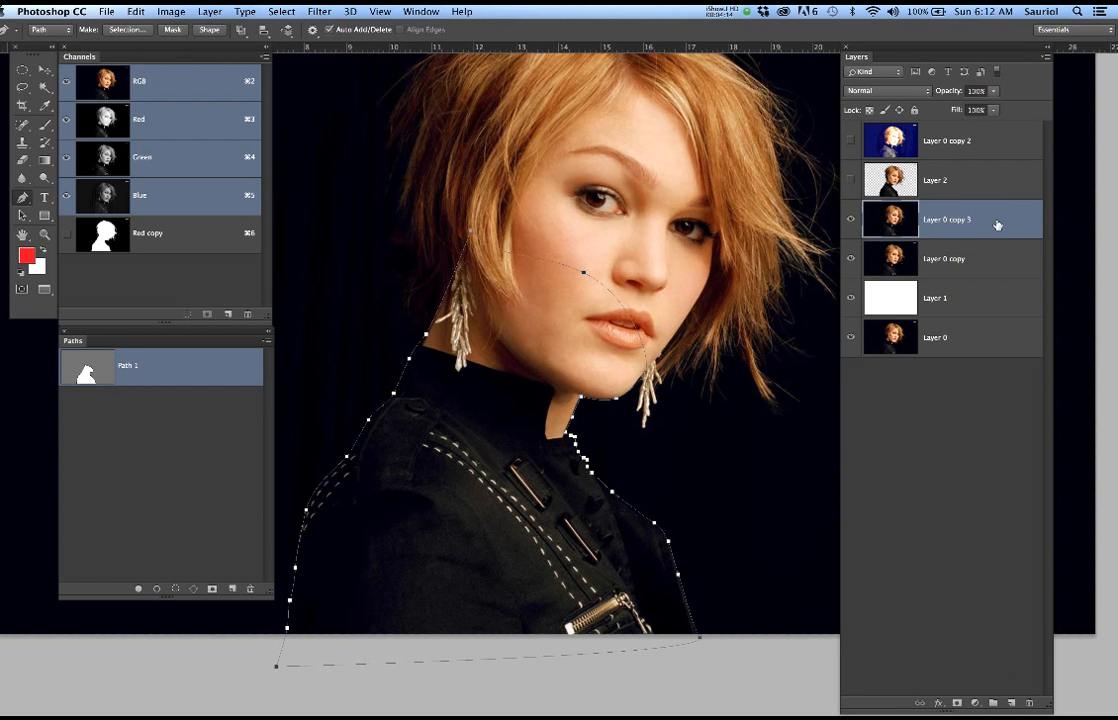
key(super+i)
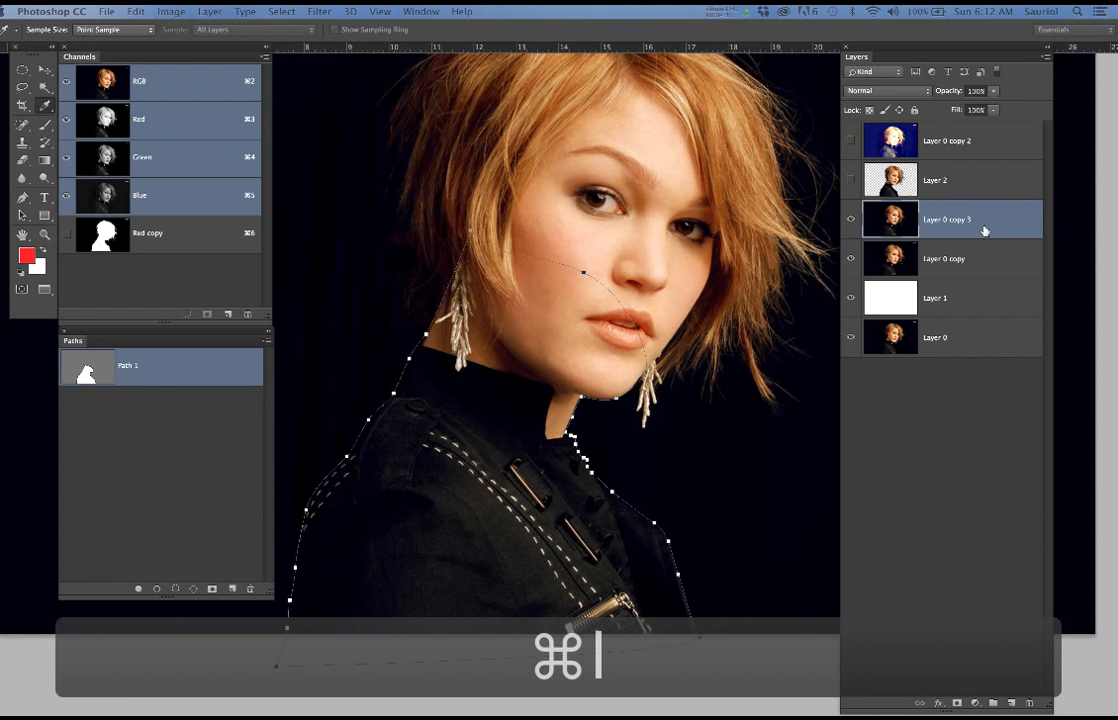
drag(545, 268, 856, 314)
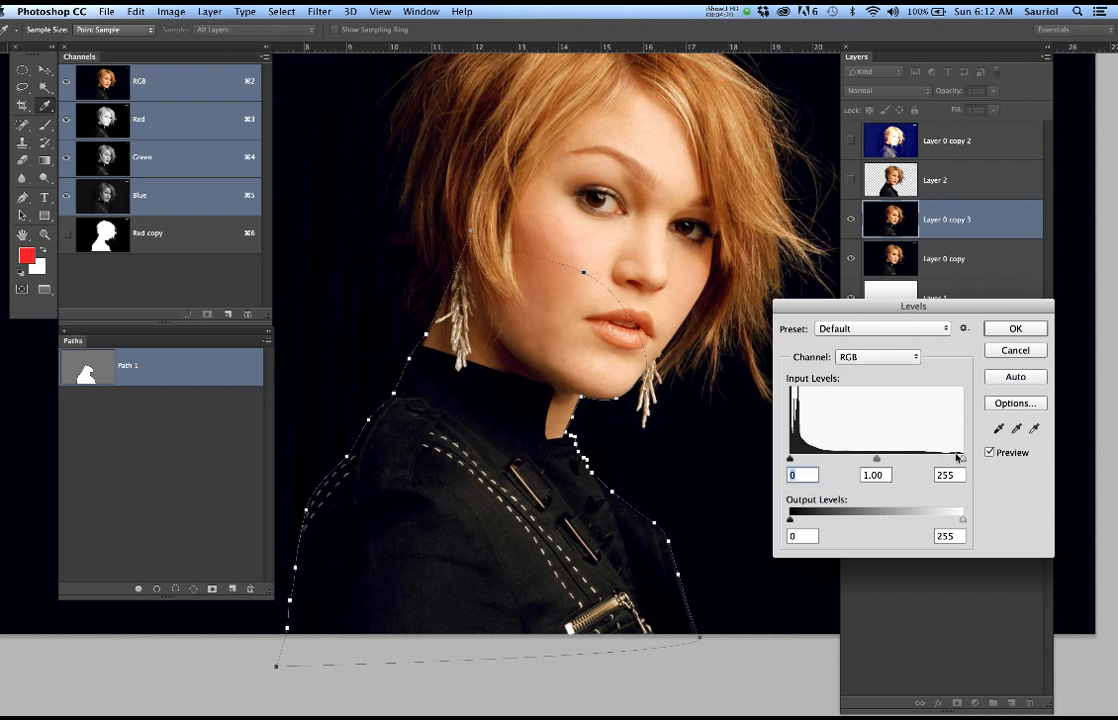
drag(963, 459, 800, 462)
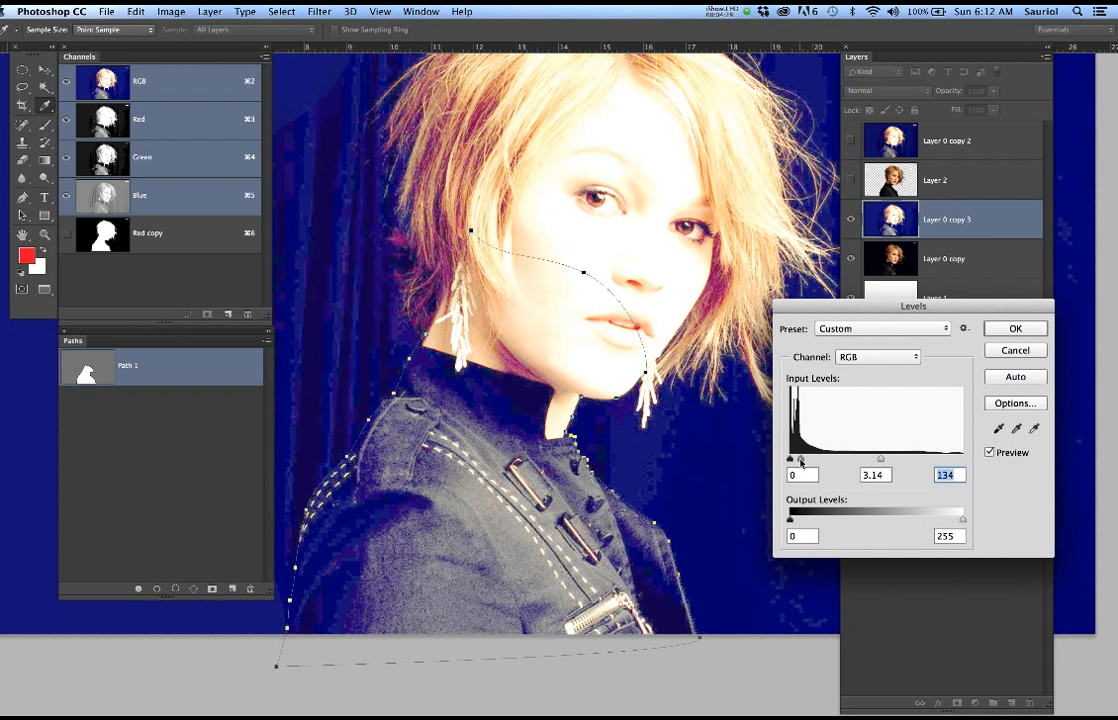
key(shift+Tab)
click(1012, 351)
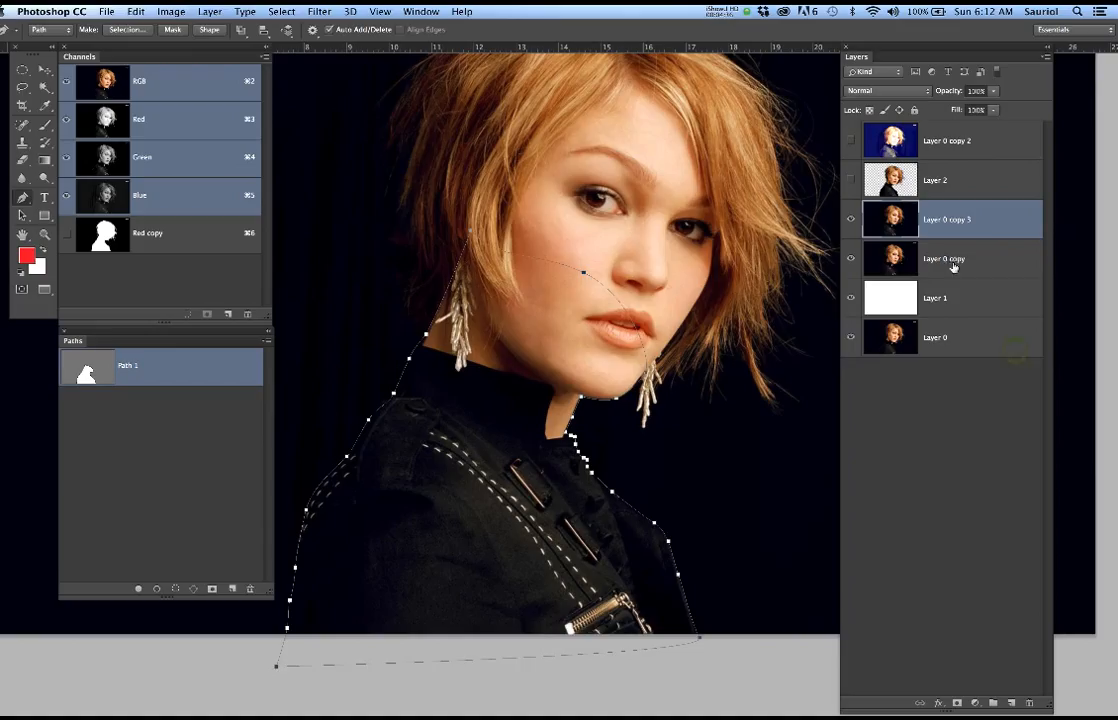
key(super+z)
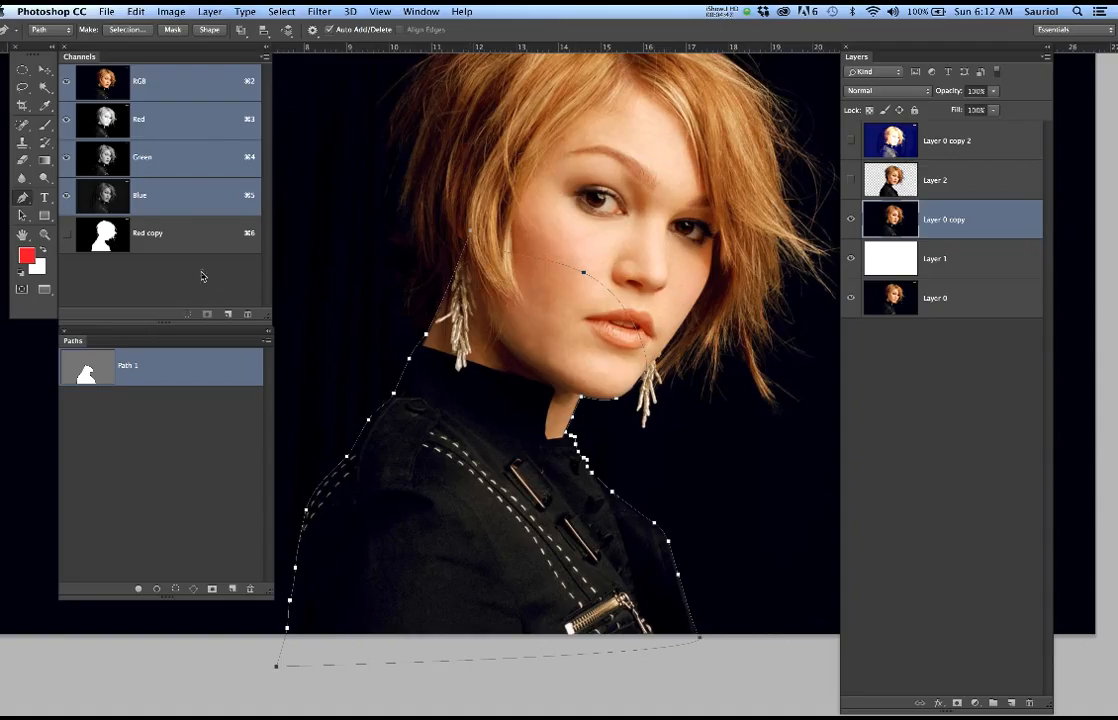
Examine the Red copy mask channel together with the body path's outline, and return to the full-colour RGB view
click(172, 234)
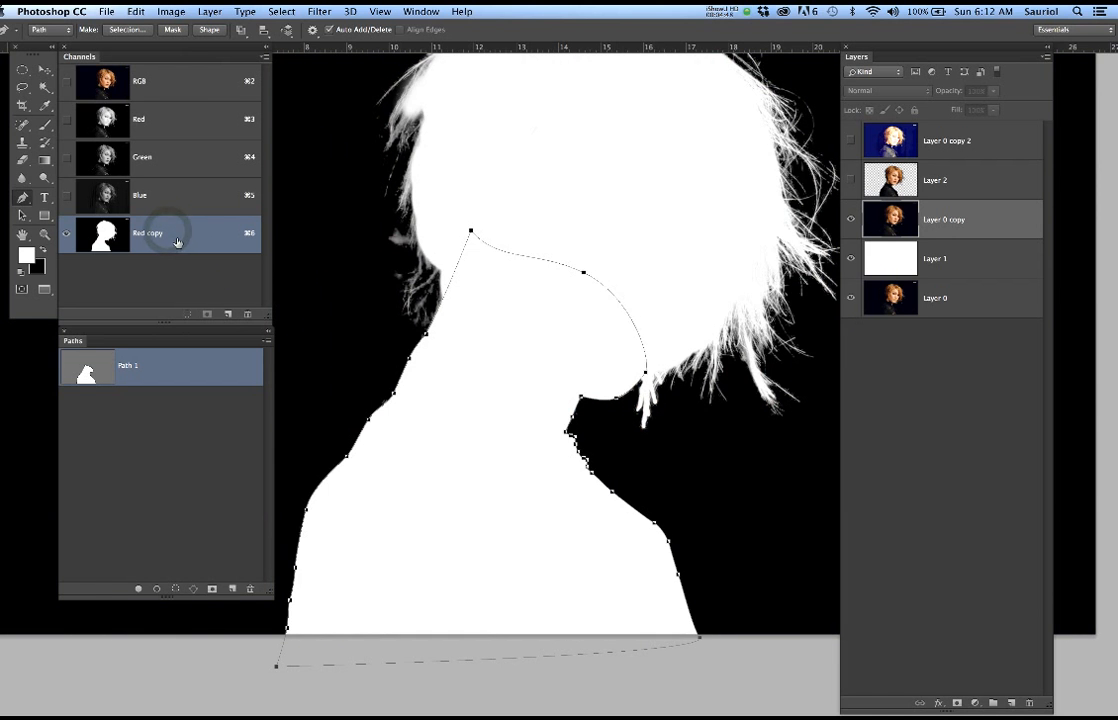
scroll(559, 302, down, 3)
drag(561, 296, 539, 337)
scroll(539, 337, up, 1)
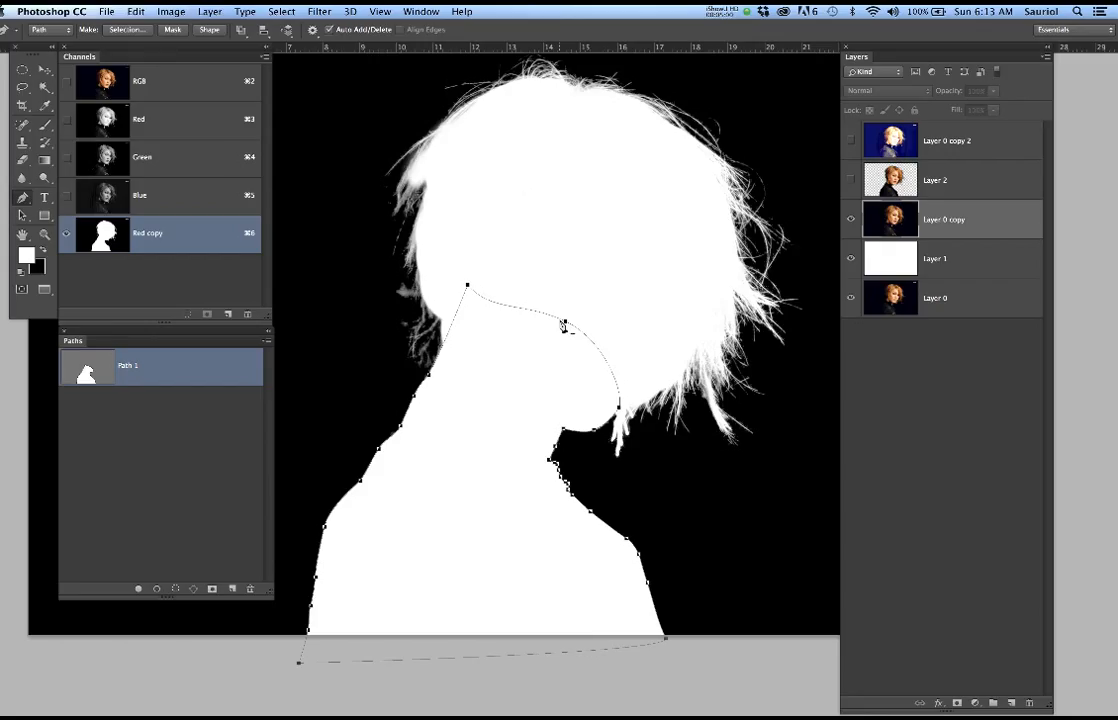
click(208, 287)
click(195, 85)
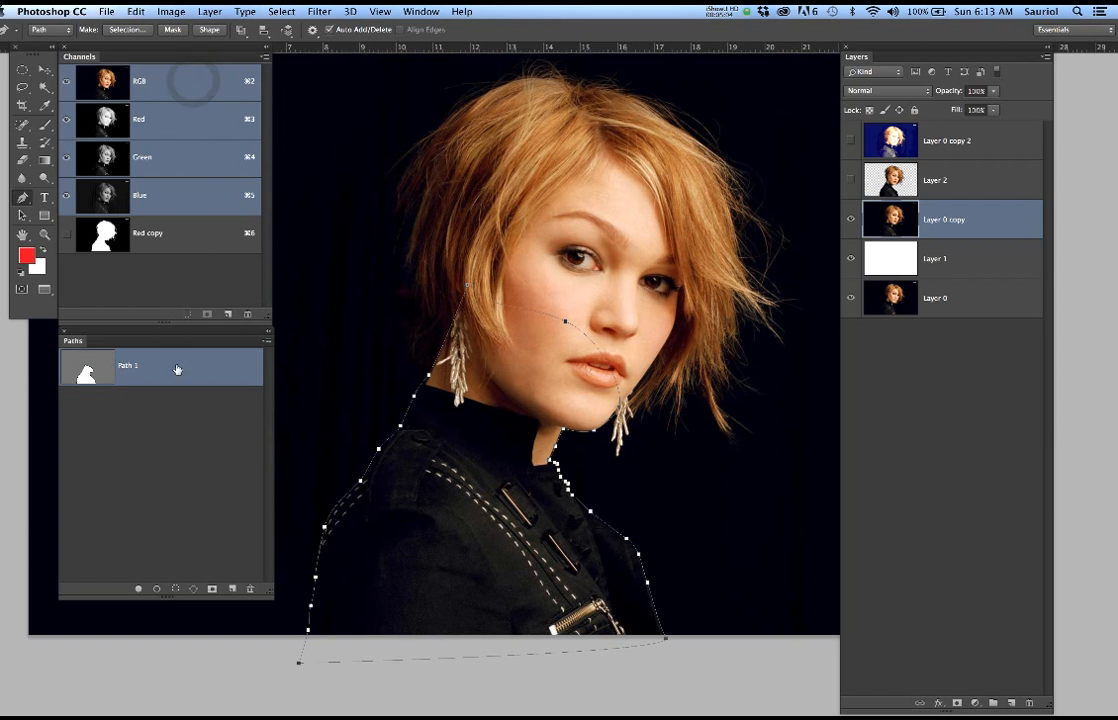
Load Path 1 as a selection and feather it with a radius of 2 pixels
super+click(89, 373)
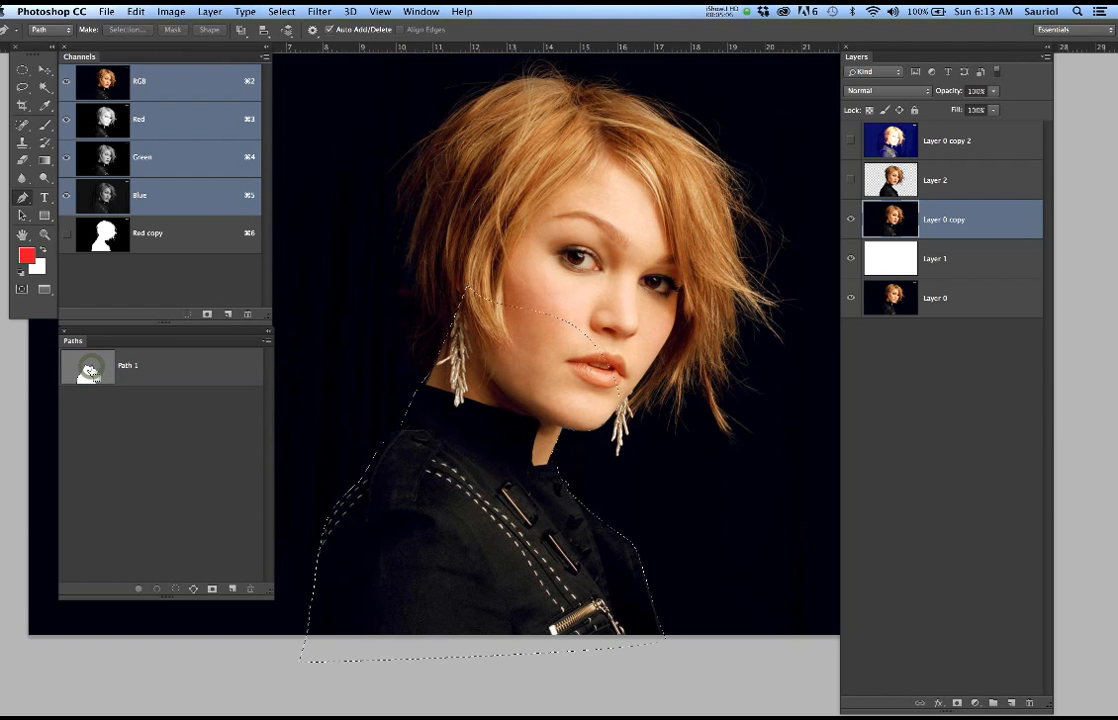
click(274, 12)
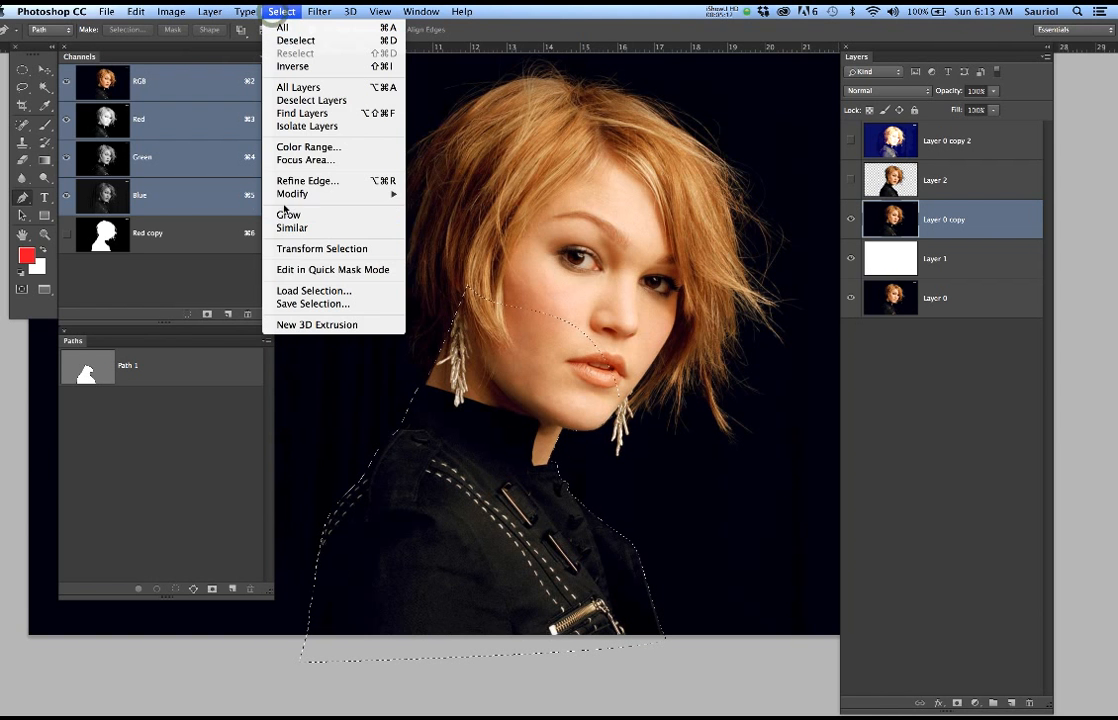
mouse_move(300, 194)
click(458, 246)
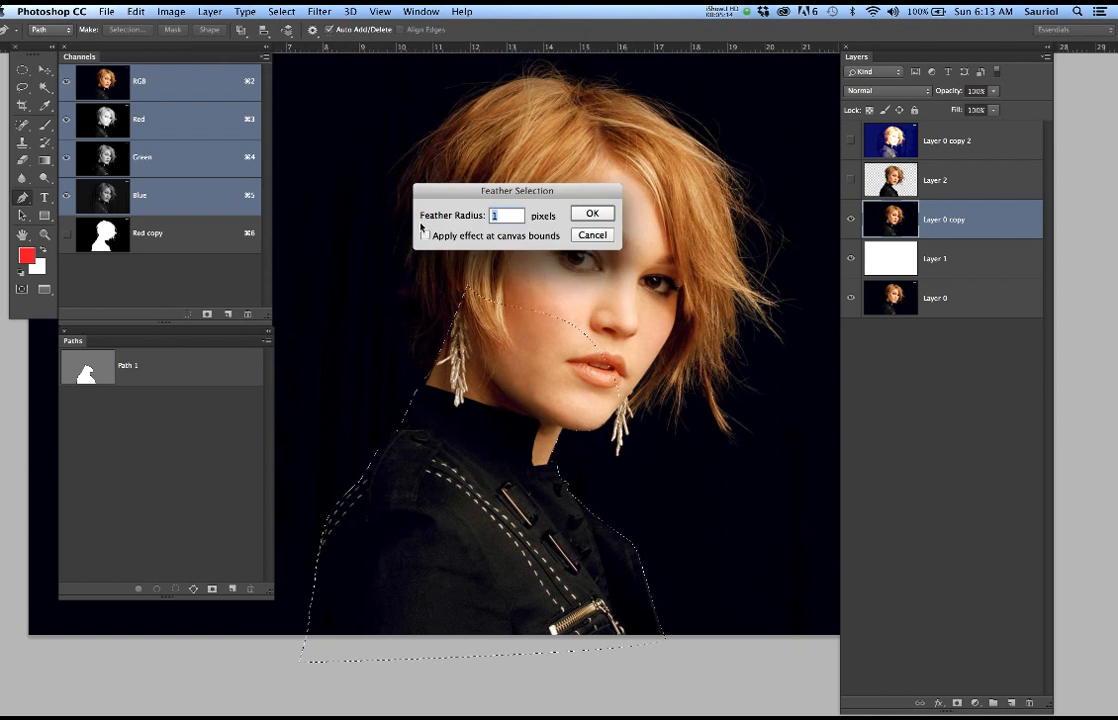
double_click(500, 216)
text(2)
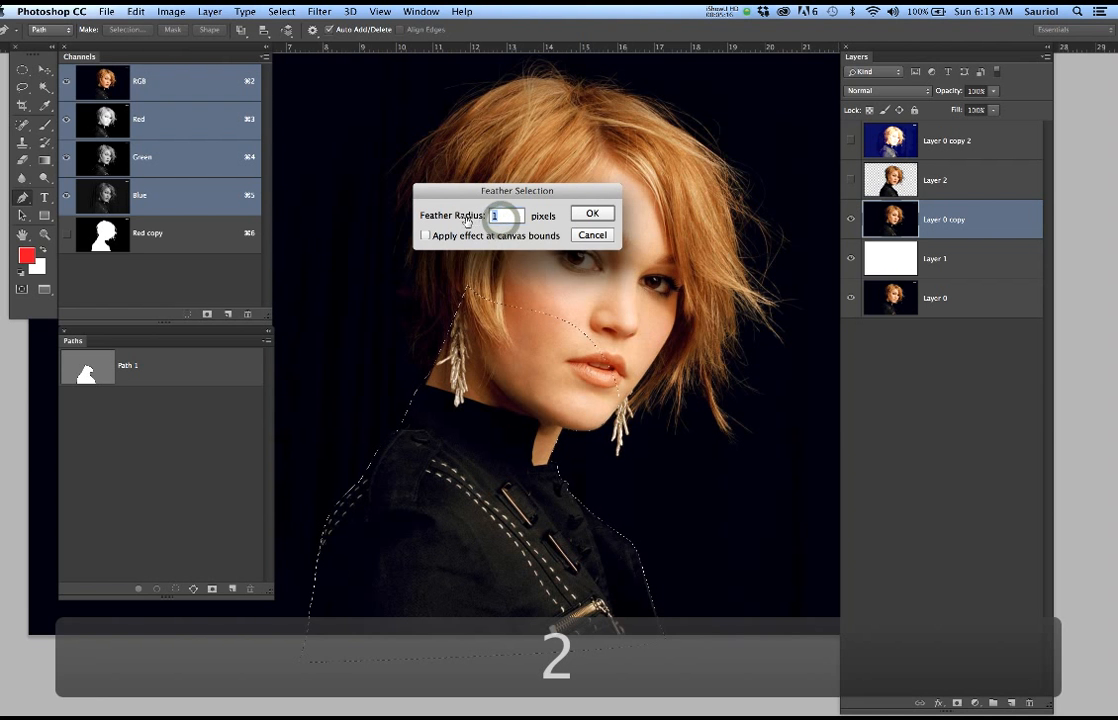
click(592, 213)
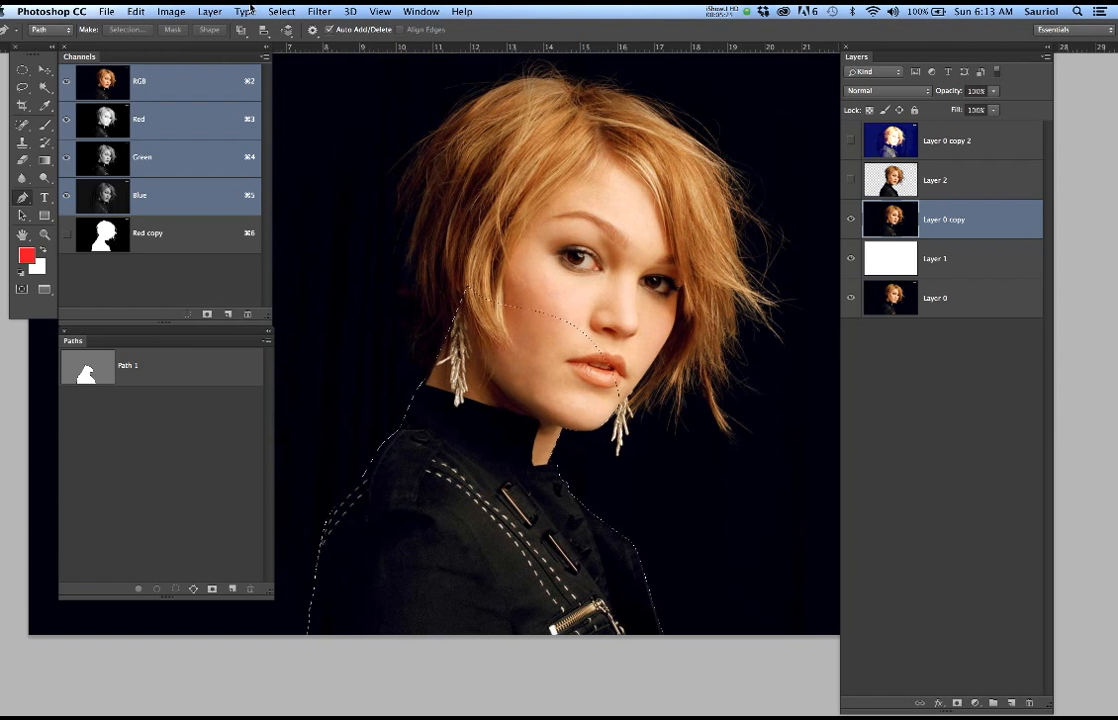
Save the feathered selection as a new channel named Nicky2 and display that channel
click(282, 11)
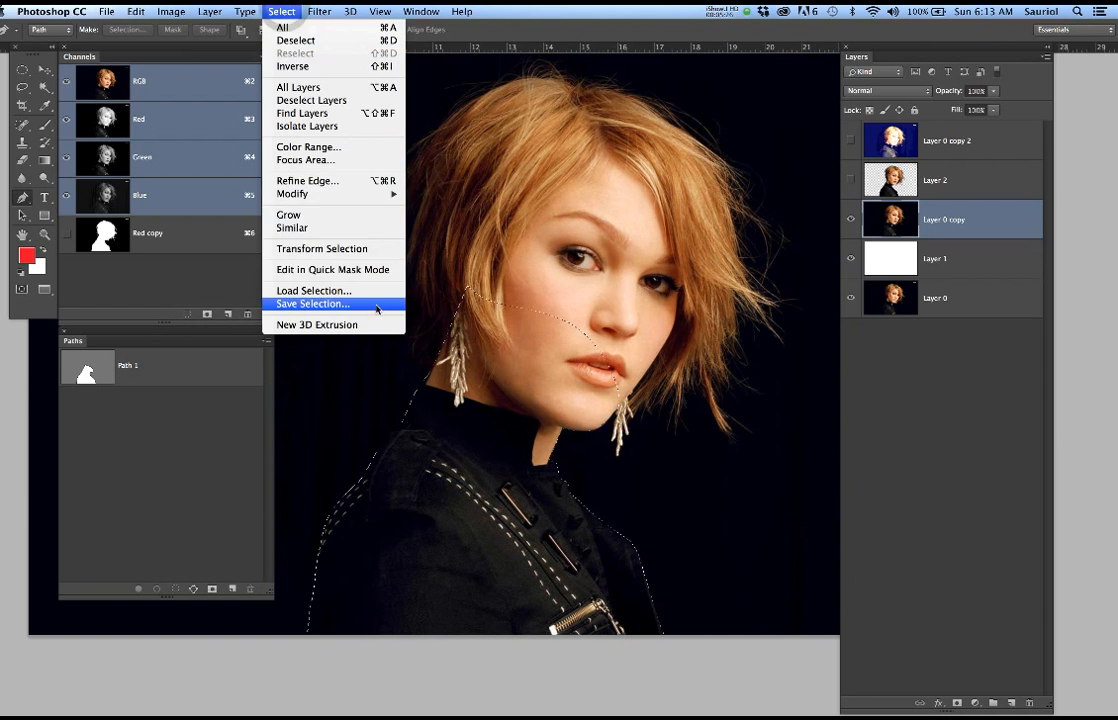
click(325, 268)
text(Nicky2)
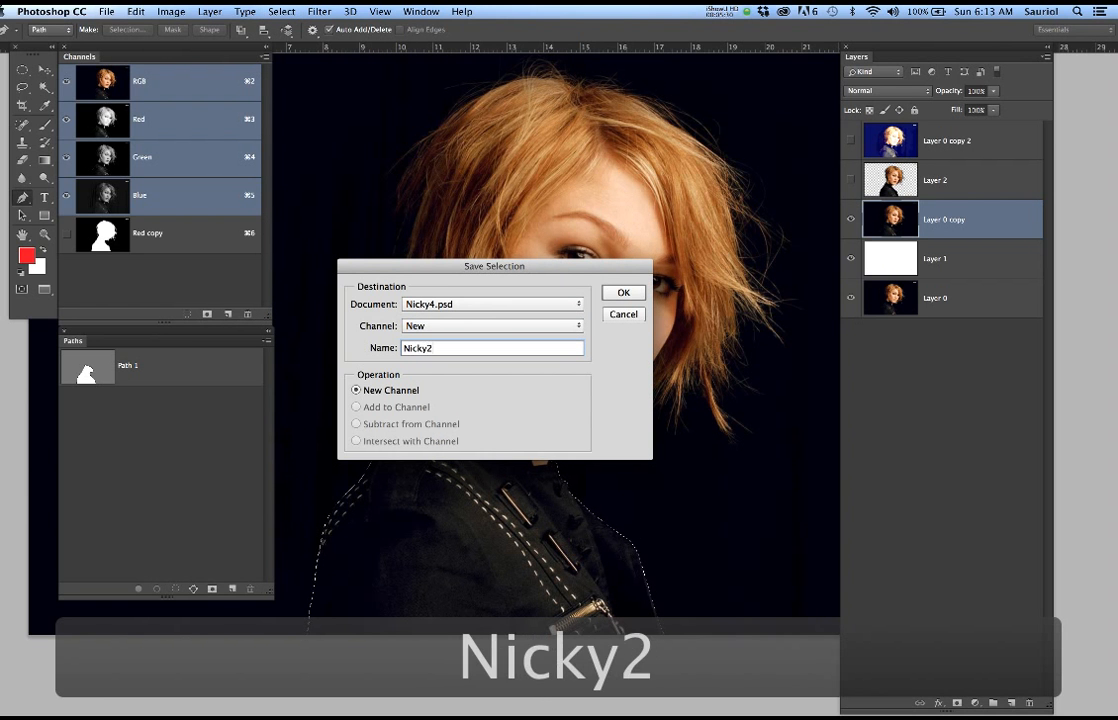
key(Return)
click(200, 272)
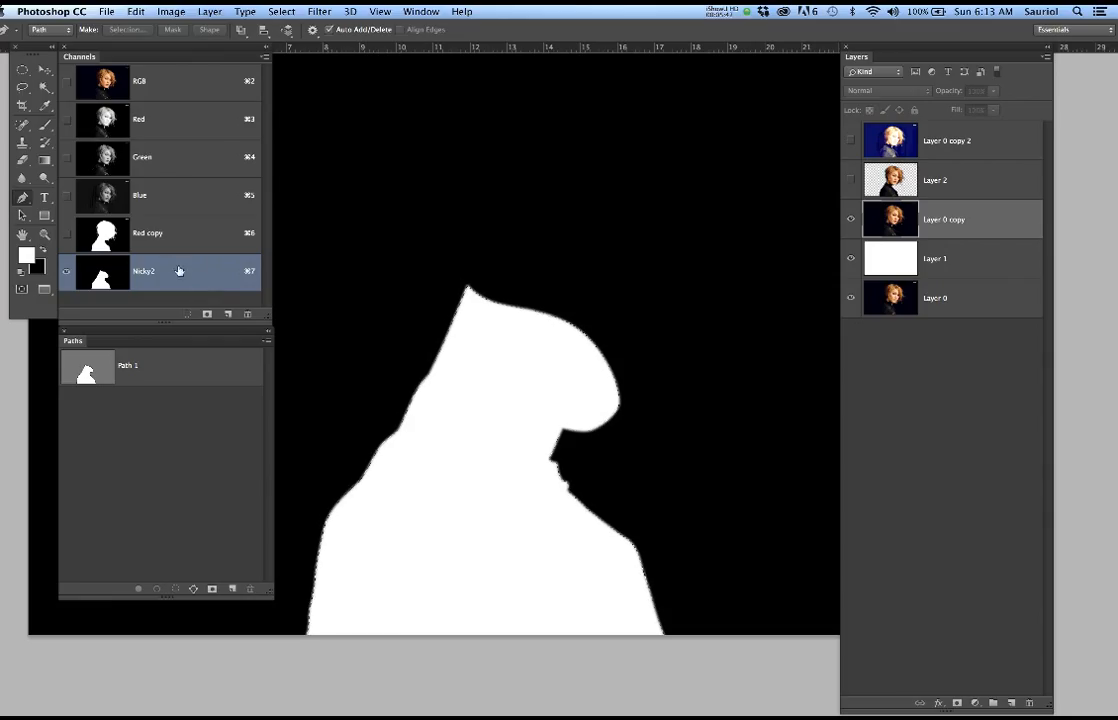
Compare the Red, Green and Blue channels for the contrast between hair and background, ending on Red
click(183, 123)
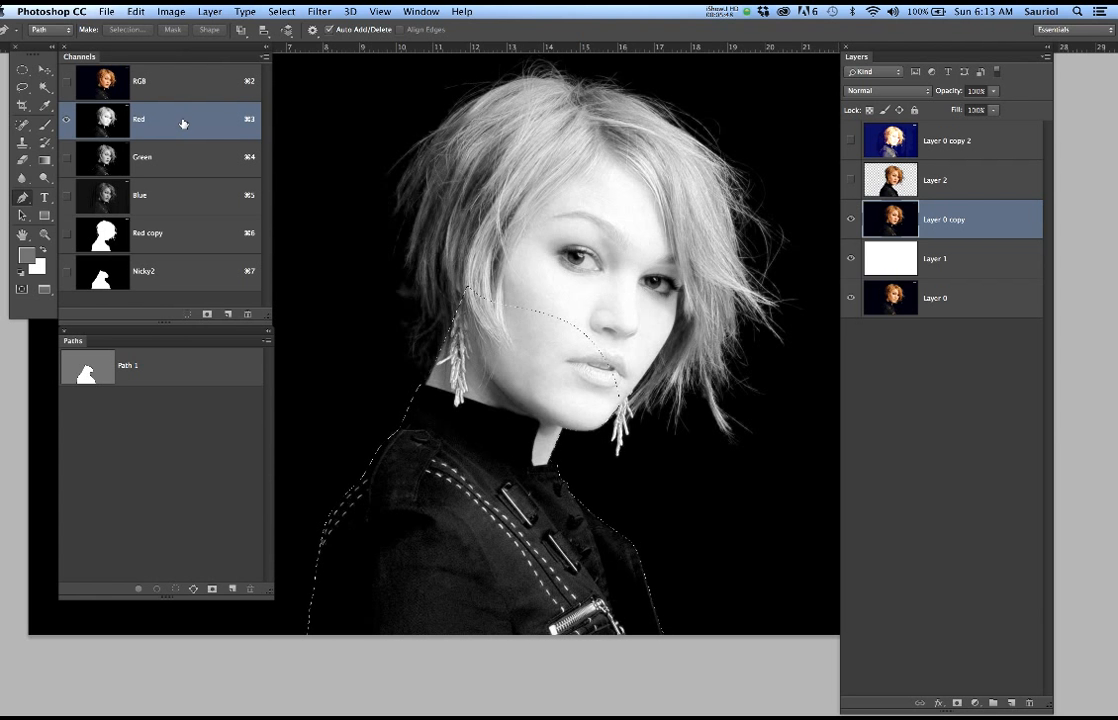
click(186, 160)
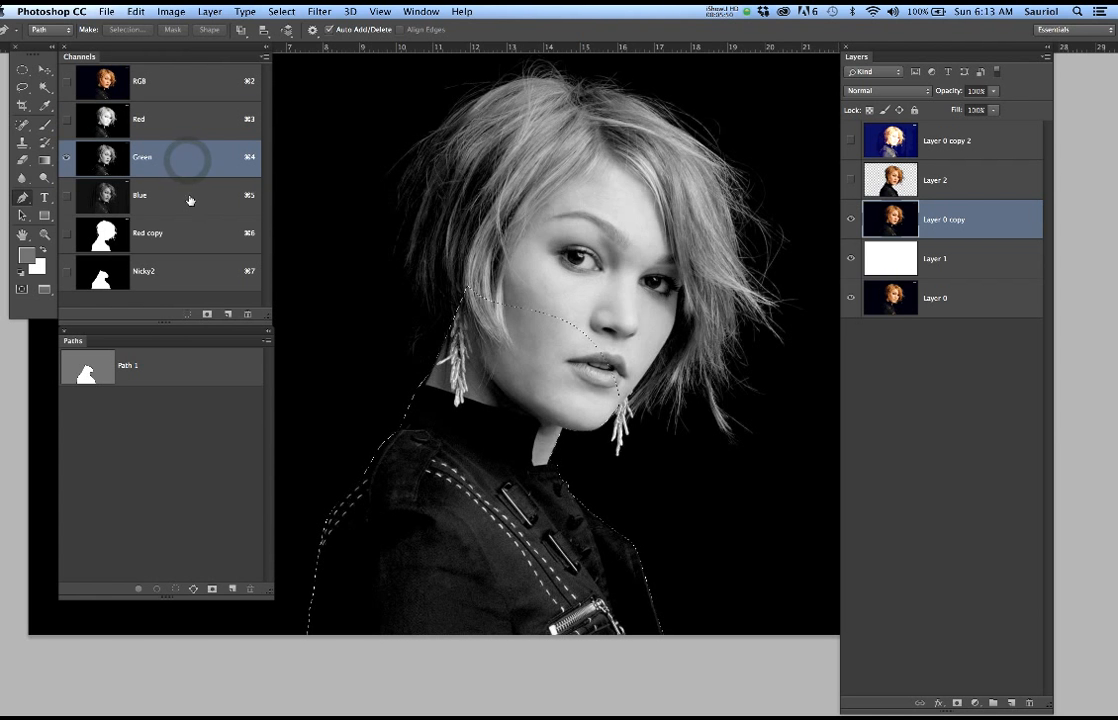
click(189, 197)
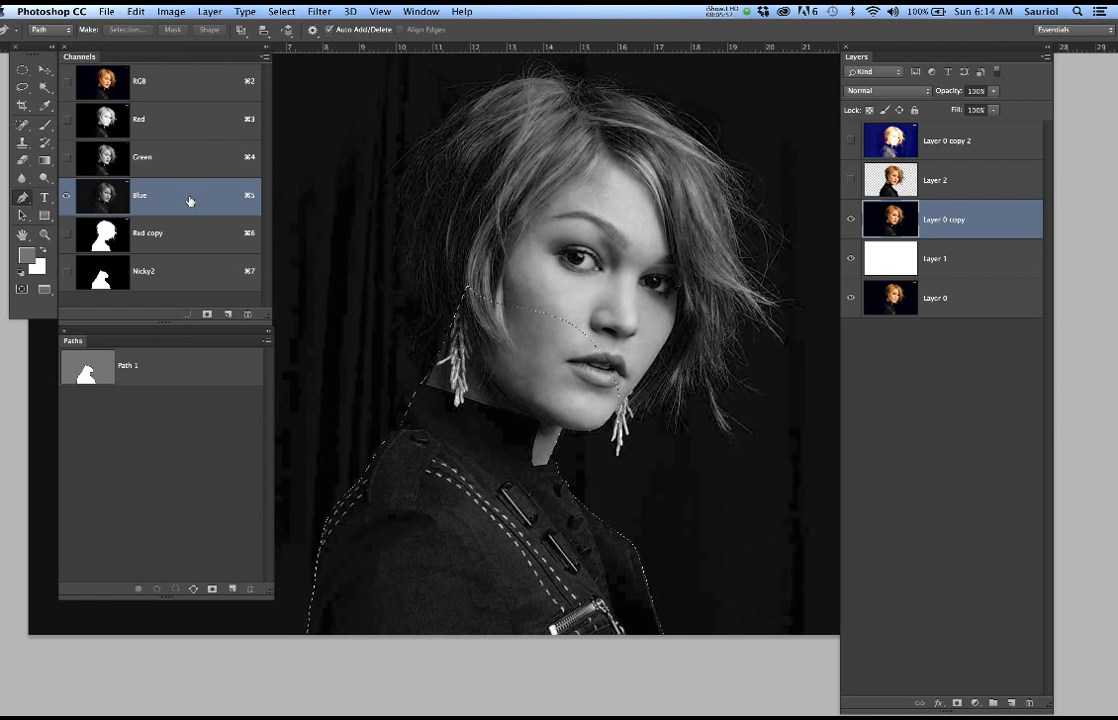
click(189, 158)
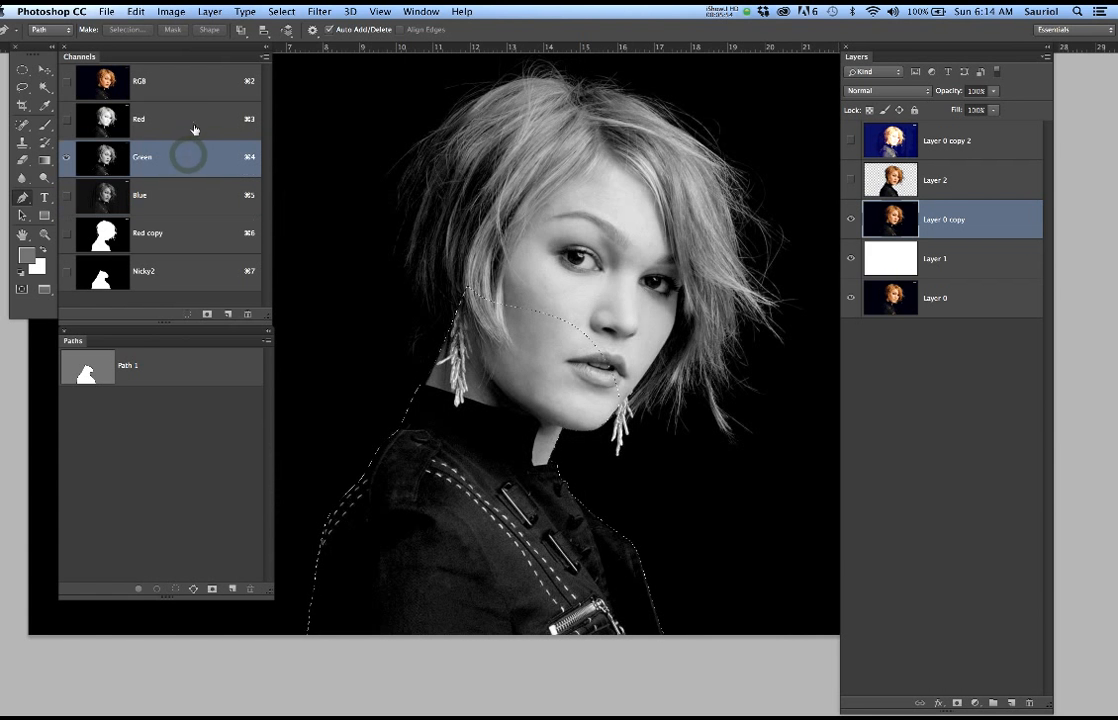
click(194, 121)
Duplicate the Red channel, display the duplicate and deselect the body selection
scroll(481, 307, down, 3)
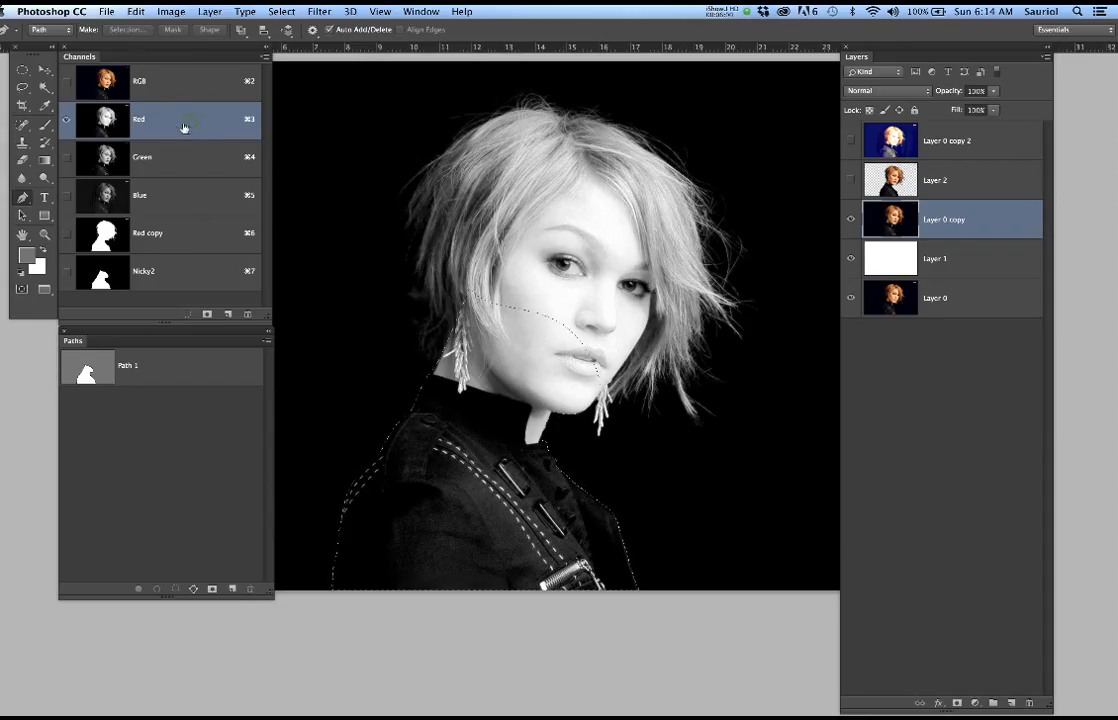
drag(195, 117, 229, 315)
click(186, 288)
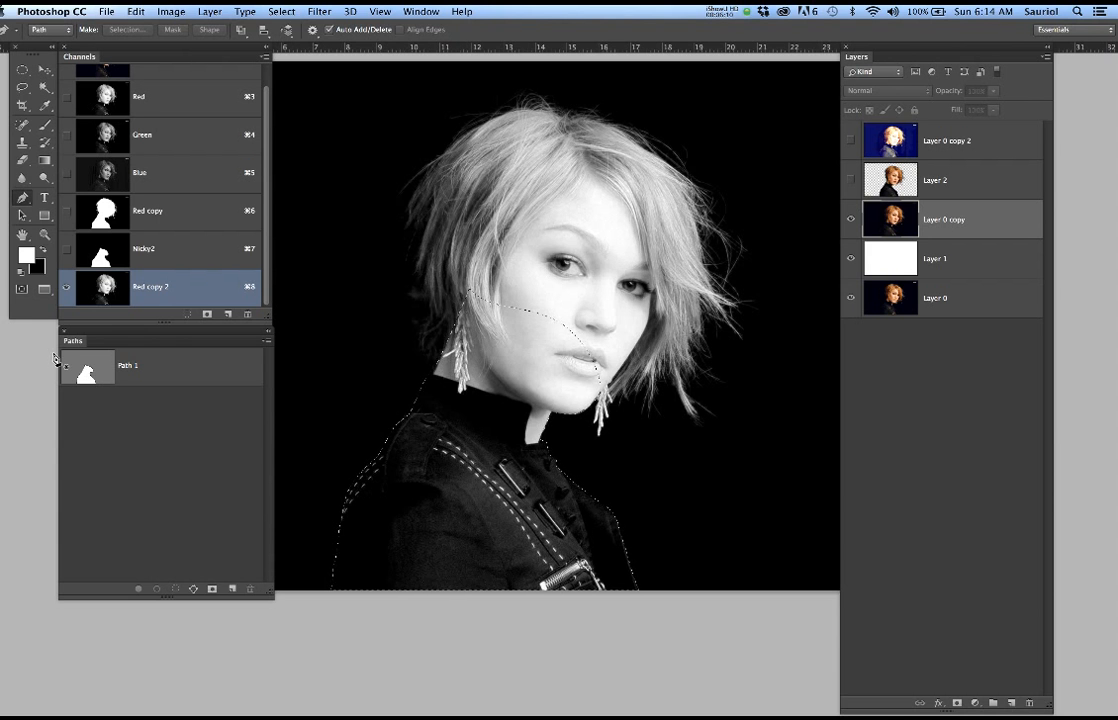
key(super+d)
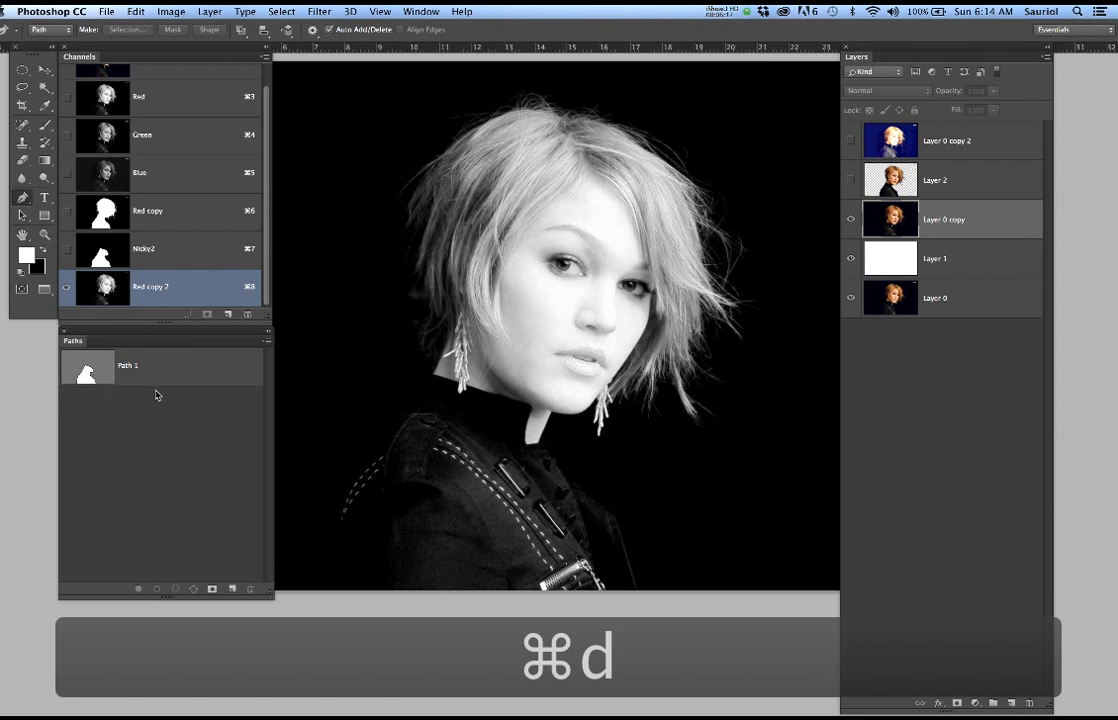
Apply Levels to the Red copy 2 channel with midtones 2.27 and white input 163
key(super+l)
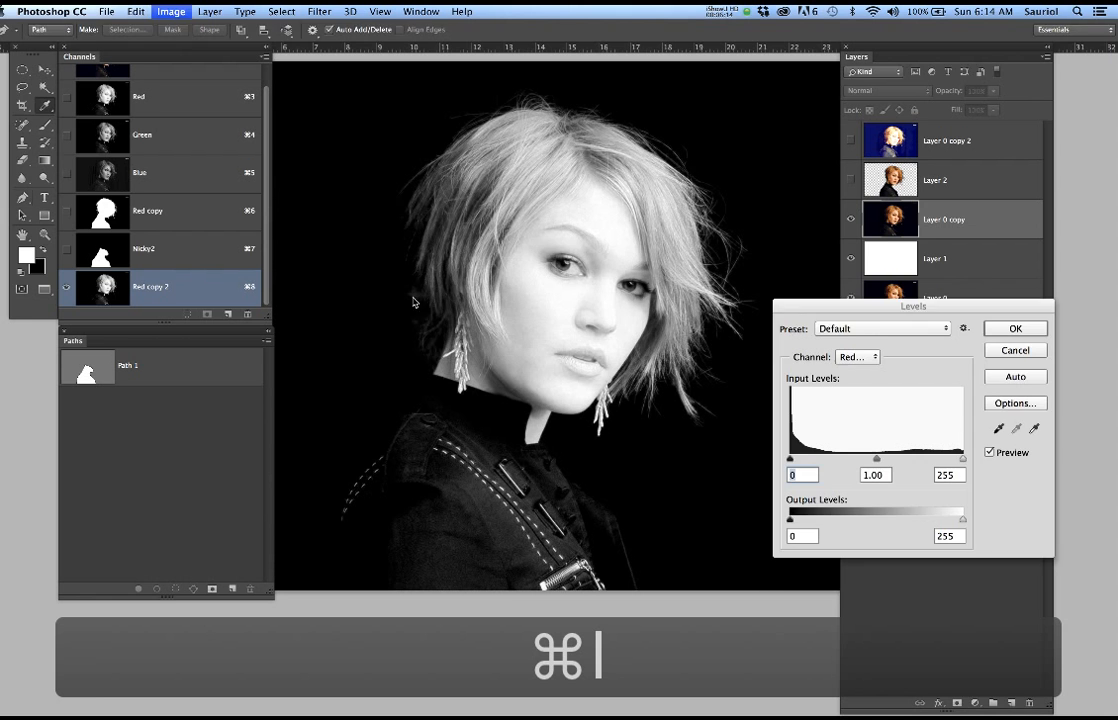
drag(826, 306, 824, 243)
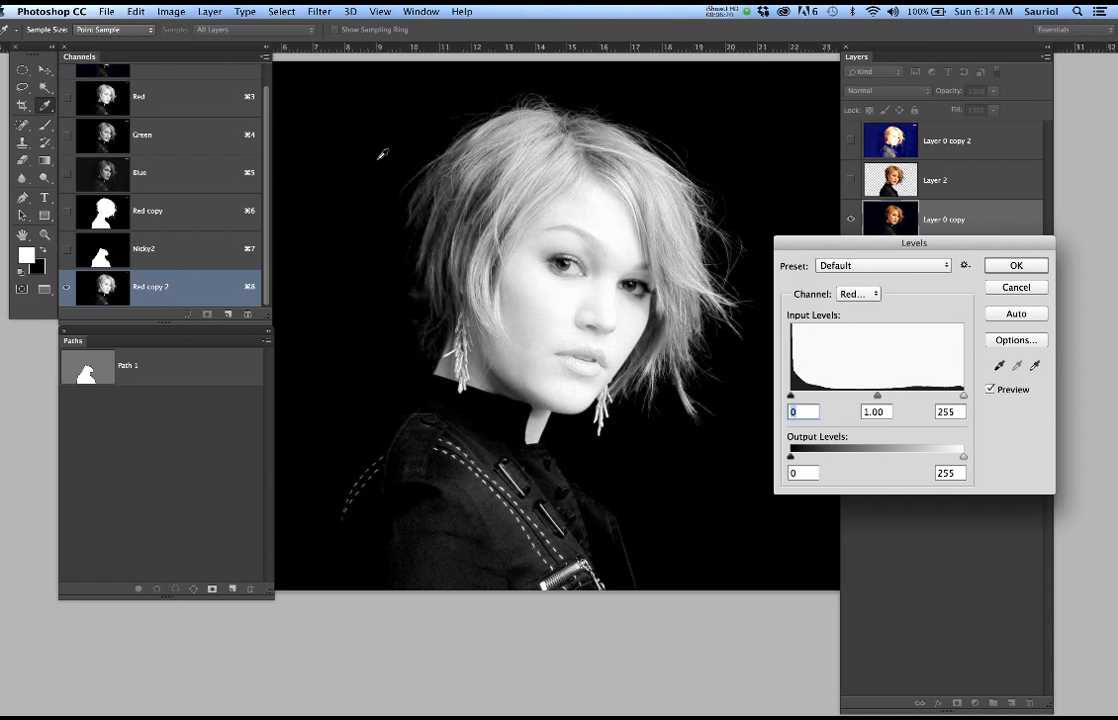
drag(639, 262, 589, 259)
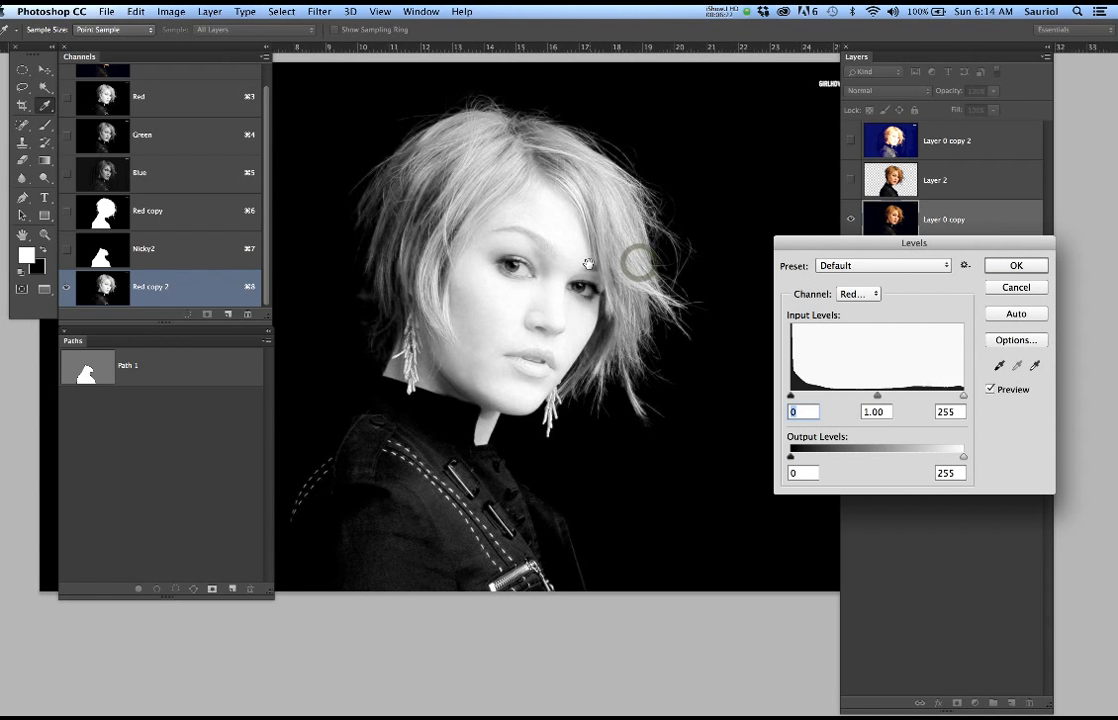
drag(963, 397, 932, 397)
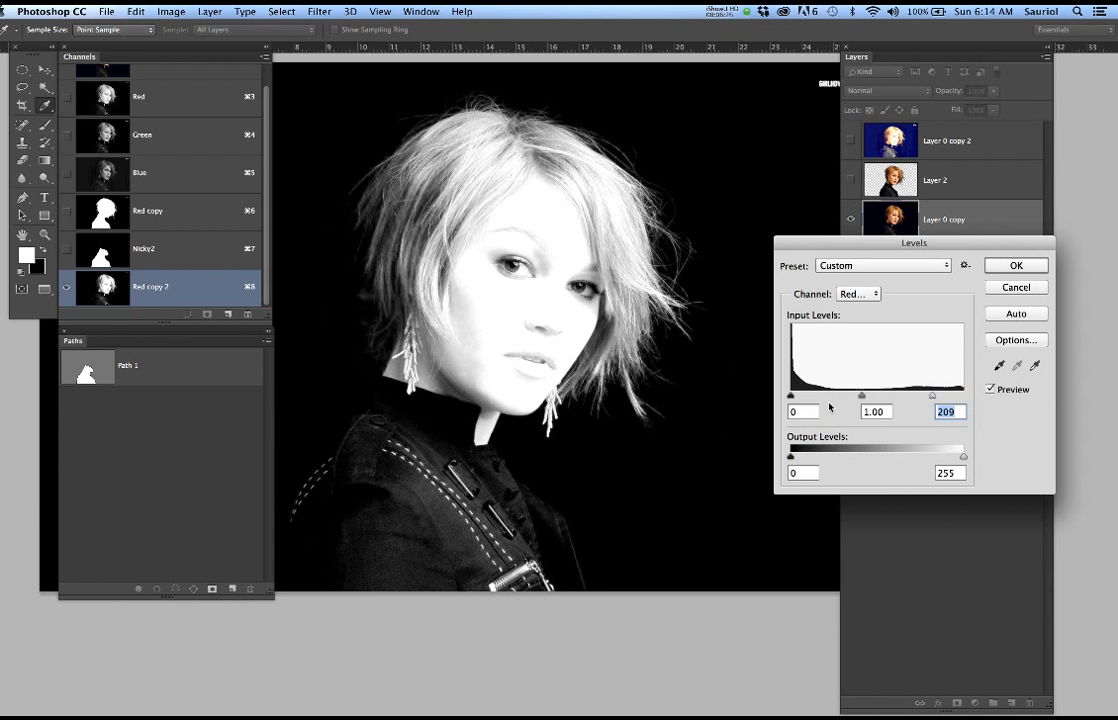
mouse_move(791, 399)
mouse_down()
mouse_move(806, 400)
mouse_move(774, 404)
mouse_up()
drag(862, 400, 820, 397)
drag(933, 397, 901, 398)
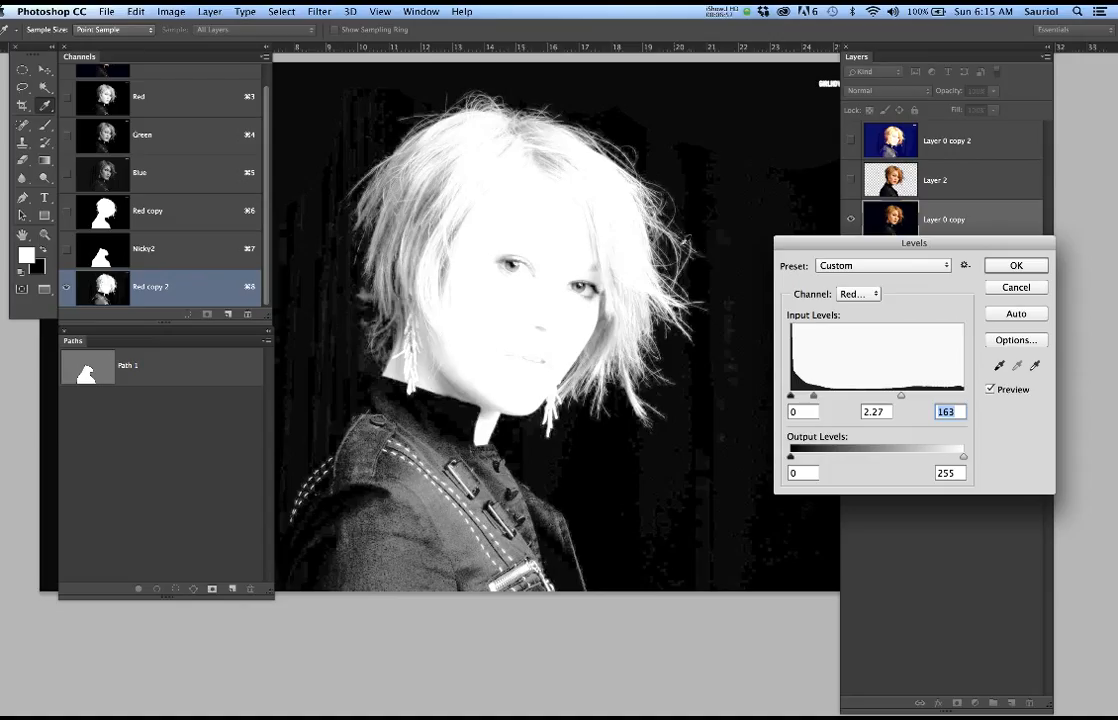
click(1002, 267)
Set up the Brush tool with 100% flow, a size of 90 px and 92% hardness
key(p)
key(b)
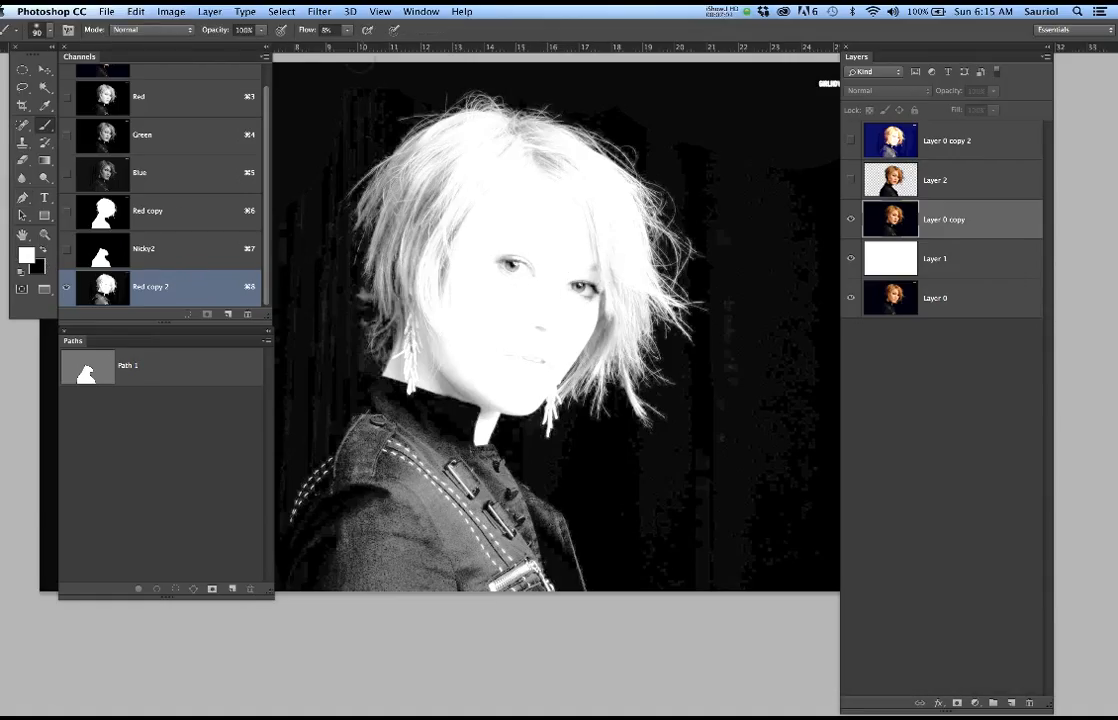
text(100)
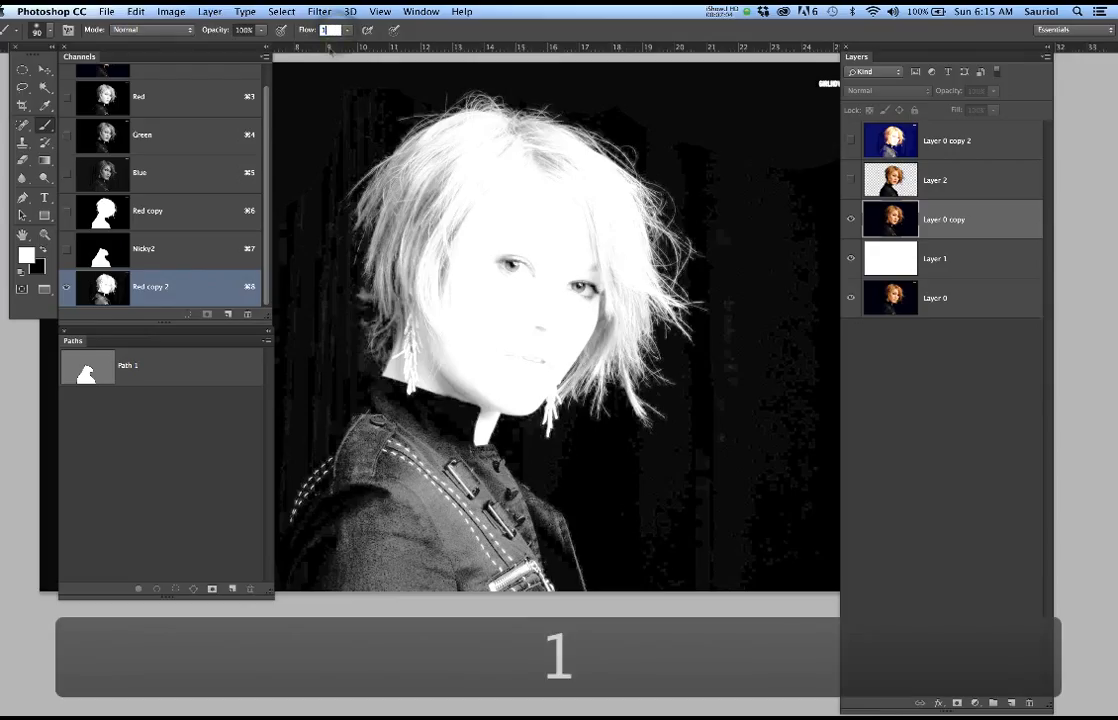
right_click(502, 223)
drag(580, 289, 657, 292)
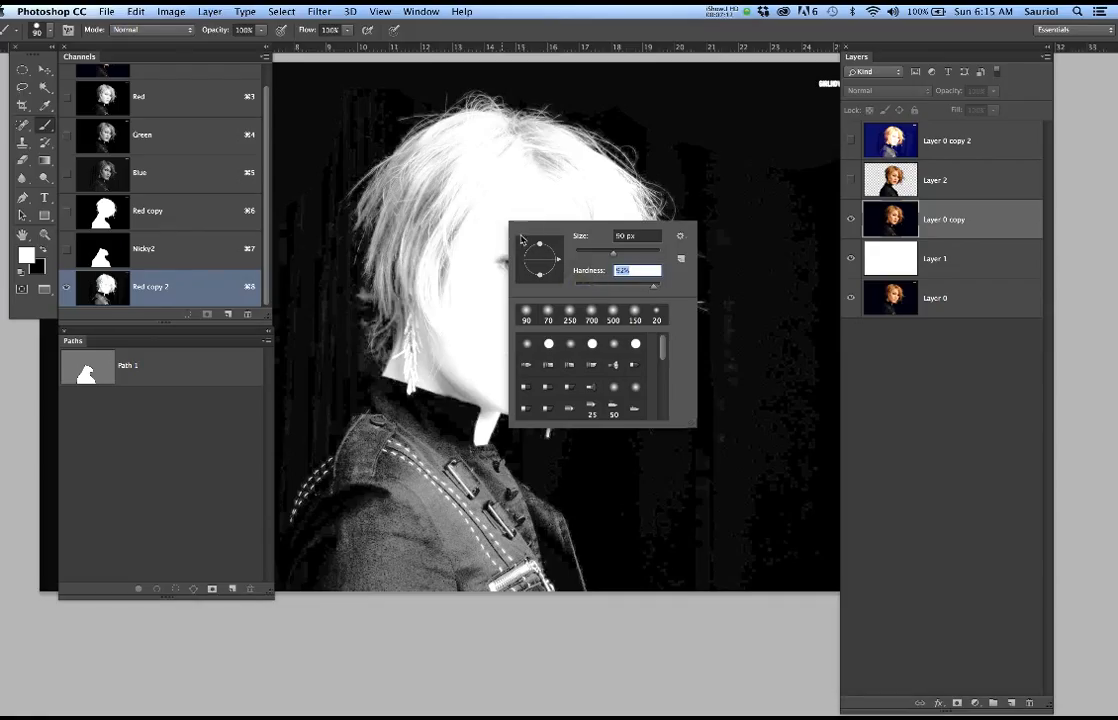
key(Return)
Paint white over the eyes, the mouth area and the inner hair beside the cheek and jaw in Red copy 2
mouse_move(506, 273)
mouse_down()
mouse_move(579, 287)
mouse_move(581, 309)
mouse_up()
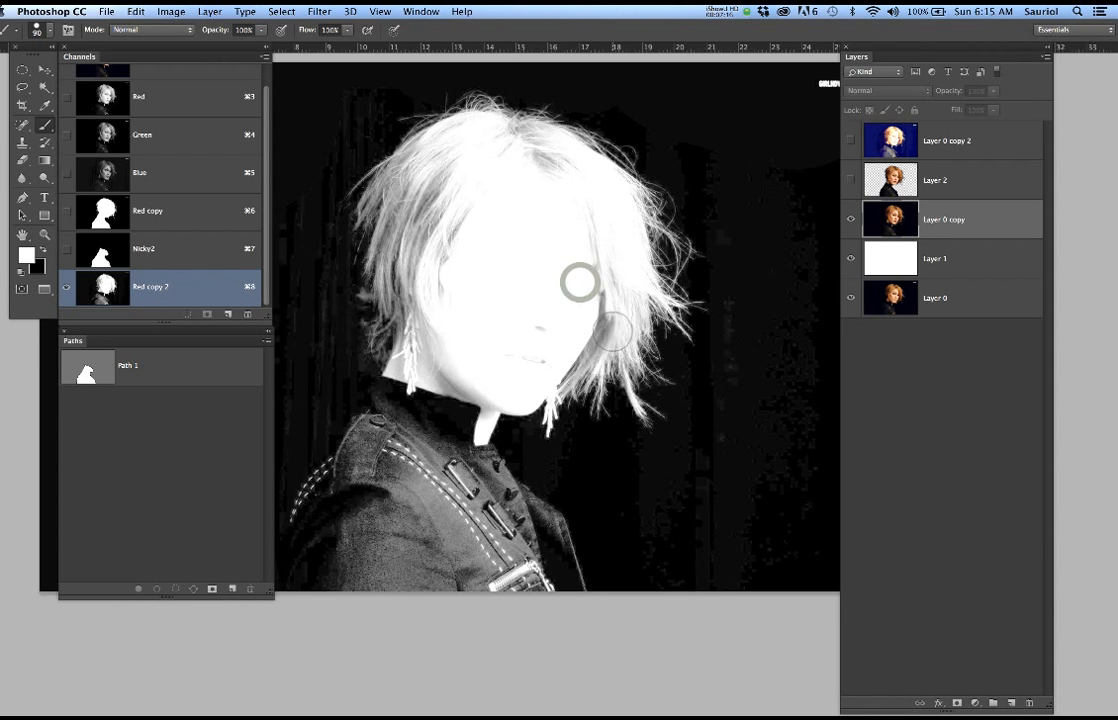
scroll(622, 335, up, 4)
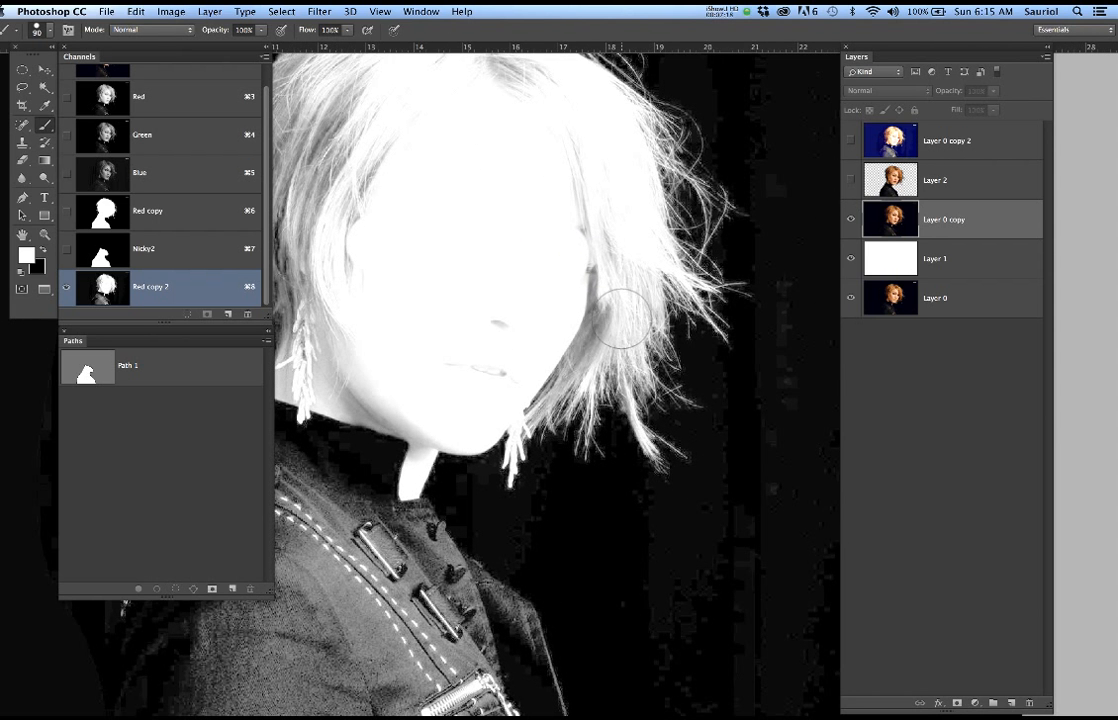
mouse_move(629, 304)
mouse_down()
mouse_move(621, 261)
mouse_move(631, 265)
mouse_up()
click(611, 324)
click(614, 347)
click(572, 363)
click(557, 372)
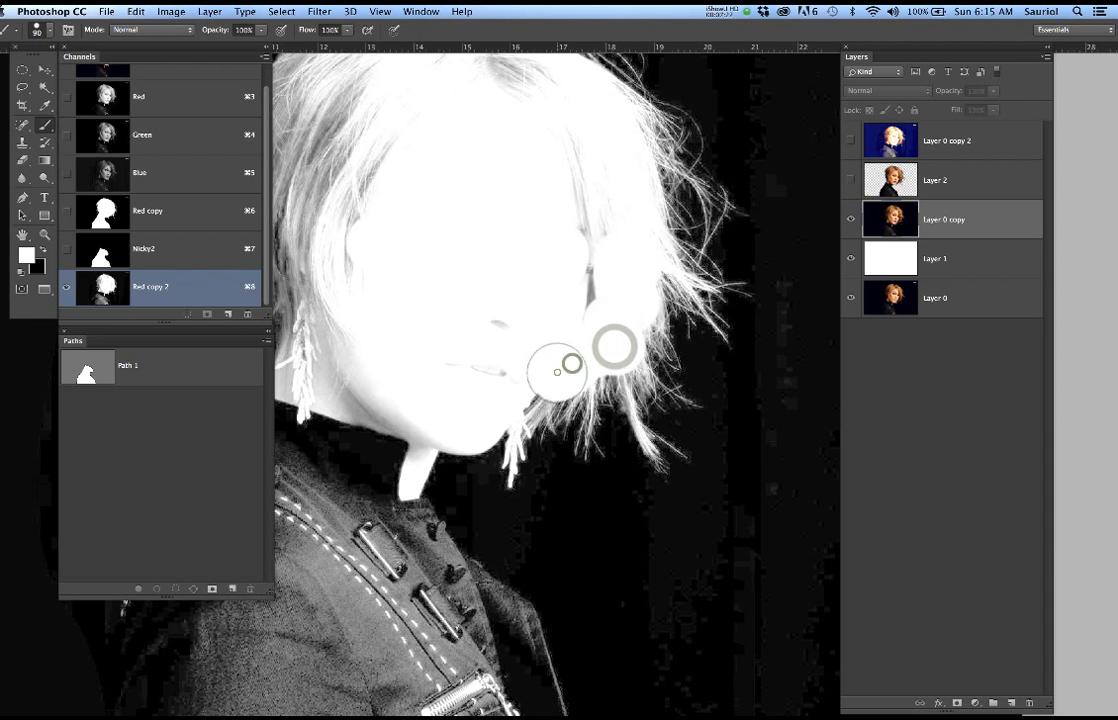
click(527, 380)
click(524, 394)
click(489, 375)
Fill the rest of the face and the inner hair with solid white paint, keeping clear of the fine outer strands
drag(489, 250, 589, 375)
drag(622, 203, 598, 169)
mouse_move(597, 168)
mouse_down()
mouse_move(525, 164)
mouse_move(448, 181)
mouse_move(388, 231)
mouse_move(368, 277)
mouse_move(414, 490)
mouse_move(404, 512)
mouse_move(517, 552)
mouse_up()
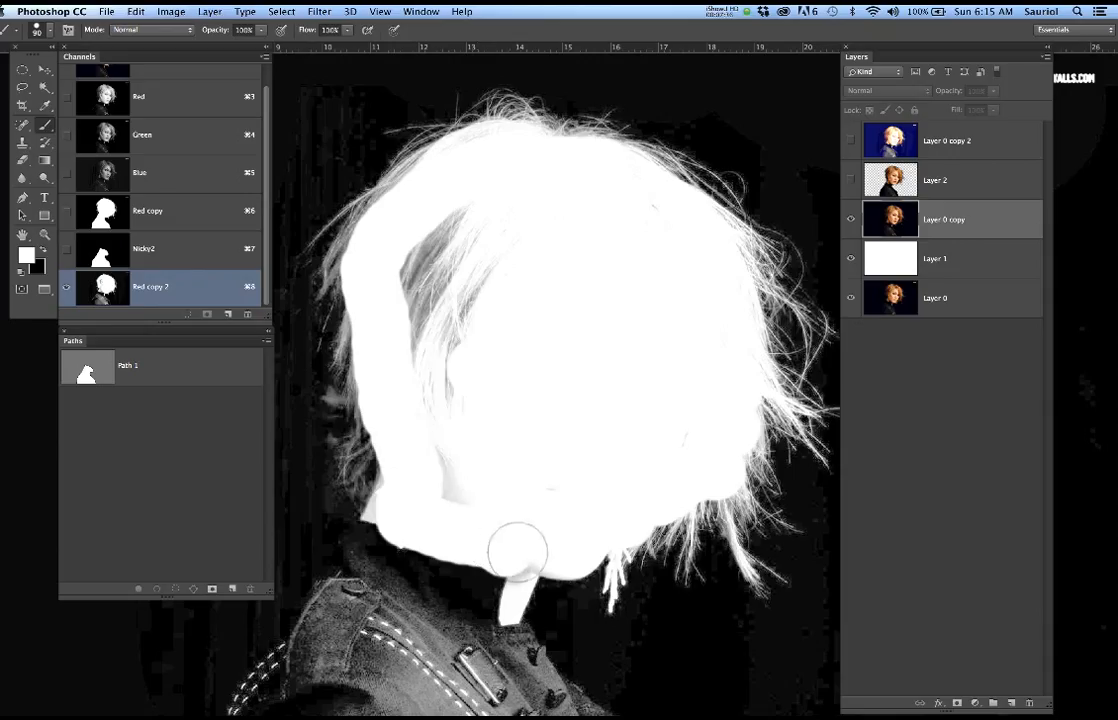
mouse_move(447, 387)
mouse_down()
mouse_move(457, 215)
mouse_move(435, 370)
mouse_move(492, 257)
mouse_up()
click(531, 219)
drag(644, 212, 642, 212)
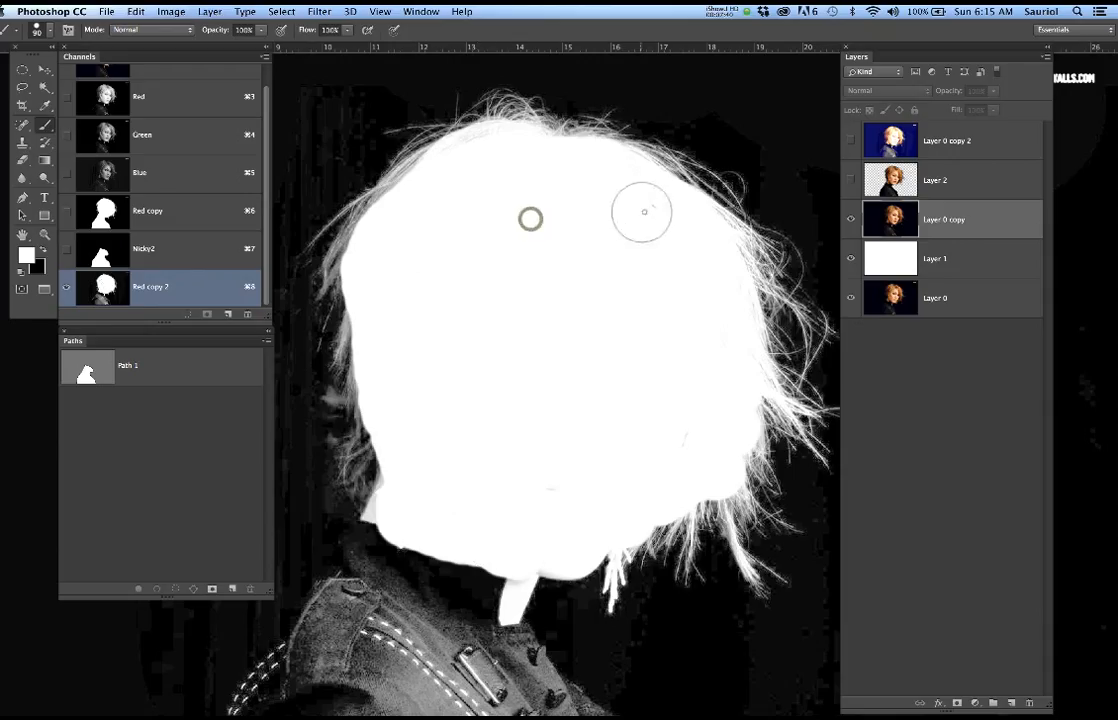
Soften the brush by lowering its hardness, set its flow to 10% and reduce its size to 80 px
right_click(537, 256)
mouse_move(641, 322)
mouse_down()
mouse_move(686, 322)
mouse_move(643, 323)
mouse_up()
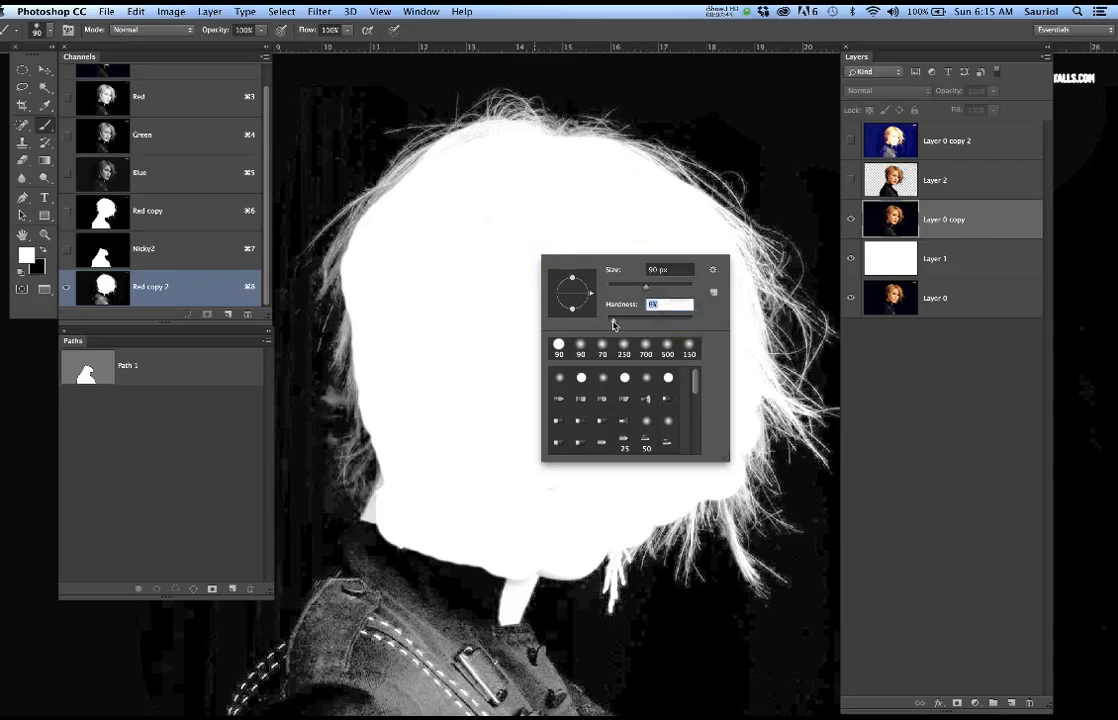
key(Return)
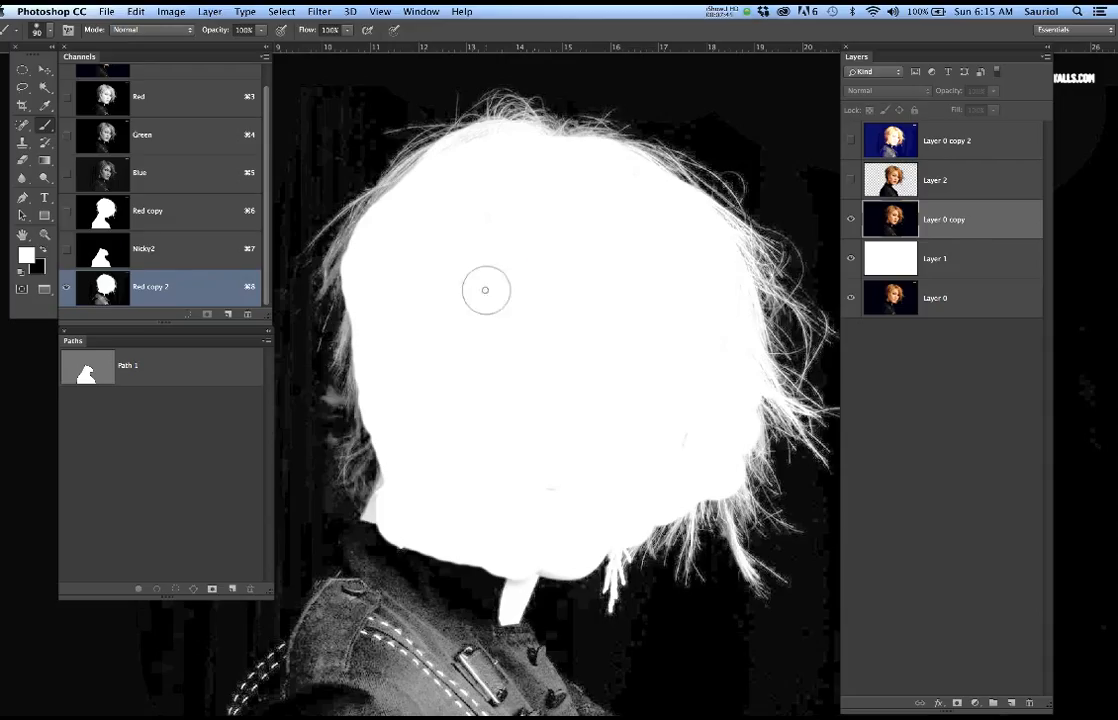
click(330, 30)
text(10)
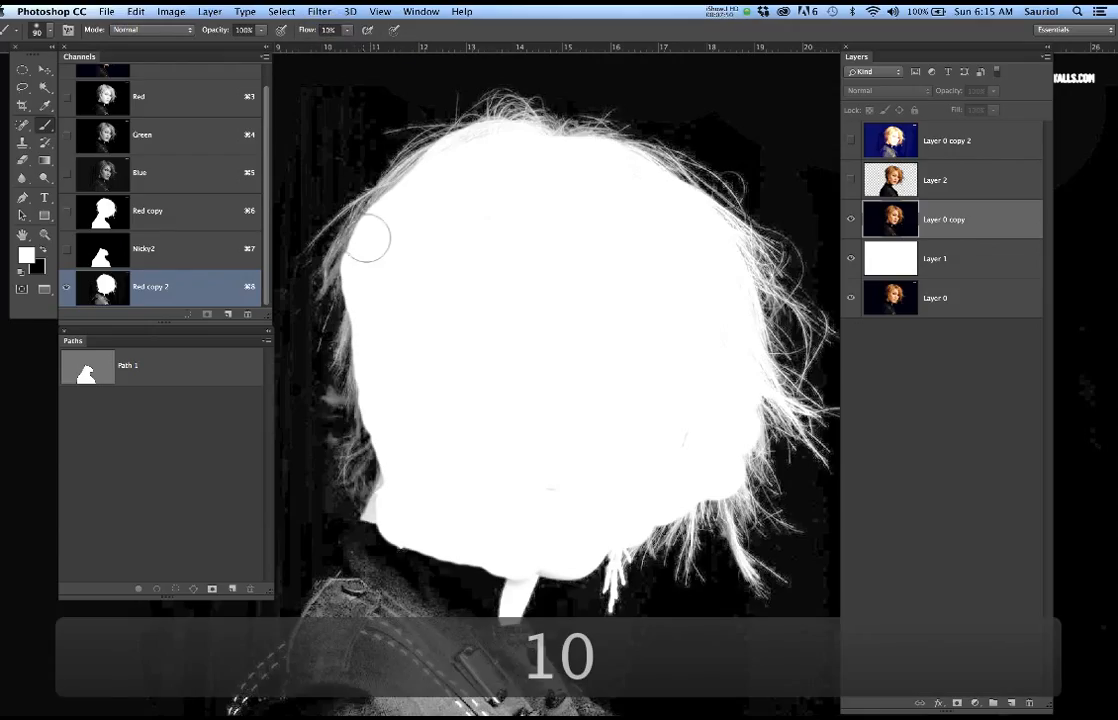
key(bracketleft)
key(bracketleft)
key(bracketleft)
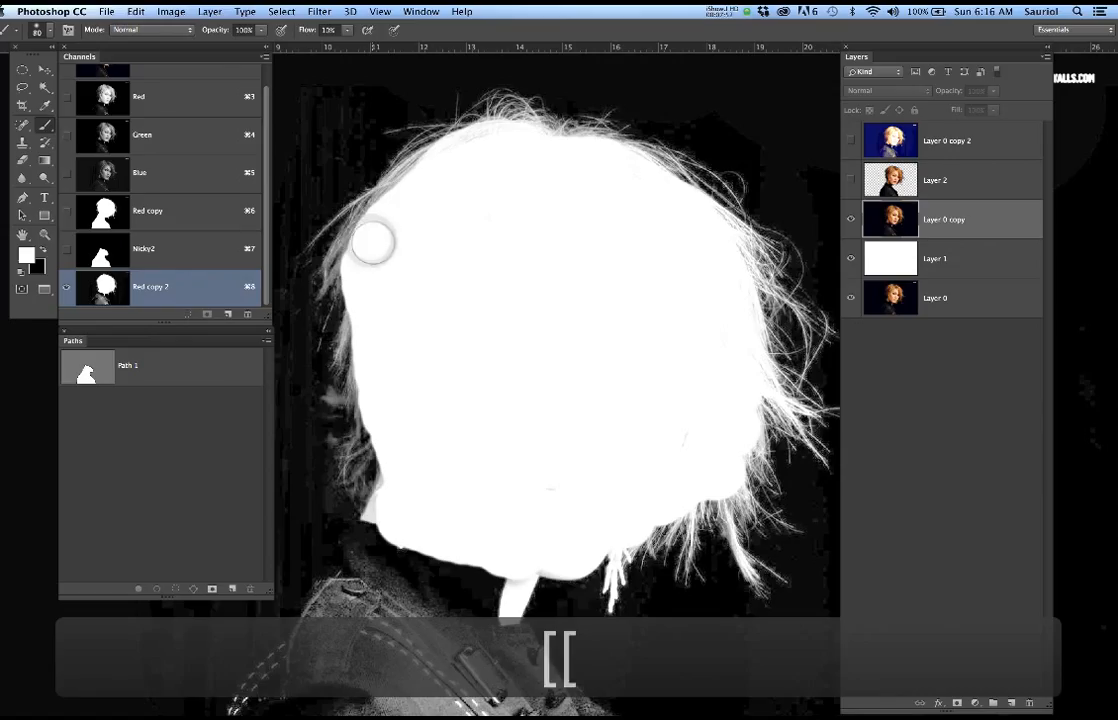
Reduce the soft brush to 60 px and blend white into the inner hair edge from the crown down the back of the head
mouse_move(371, 223)
mouse_down()
mouse_move(351, 263)
mouse_move(354, 242)
mouse_move(415, 182)
mouse_move(382, 219)
mouse_move(361, 225)
mouse_move(365, 217)
mouse_move(390, 208)
mouse_move(421, 174)
mouse_up()
drag(484, 140, 461, 145)
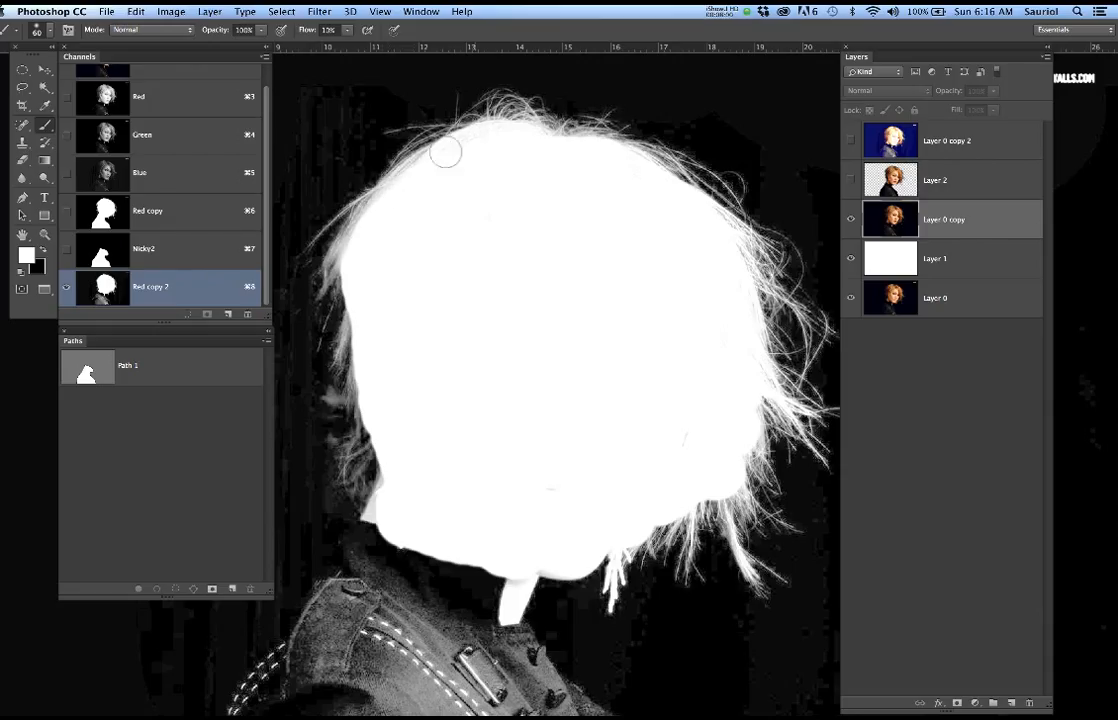
mouse_move(388, 305)
mouse_down()
mouse_move(342, 272)
mouse_move(363, 325)
mouse_move(364, 298)
mouse_move(364, 361)
mouse_move(360, 273)
mouse_move(368, 380)
mouse_move(353, 403)
mouse_move(381, 483)
mouse_move(381, 467)
mouse_move(371, 475)
mouse_move(369, 445)
mouse_move(373, 497)
mouse_move(393, 475)
mouse_move(382, 417)
mouse_move(393, 407)
mouse_move(400, 467)
mouse_up()
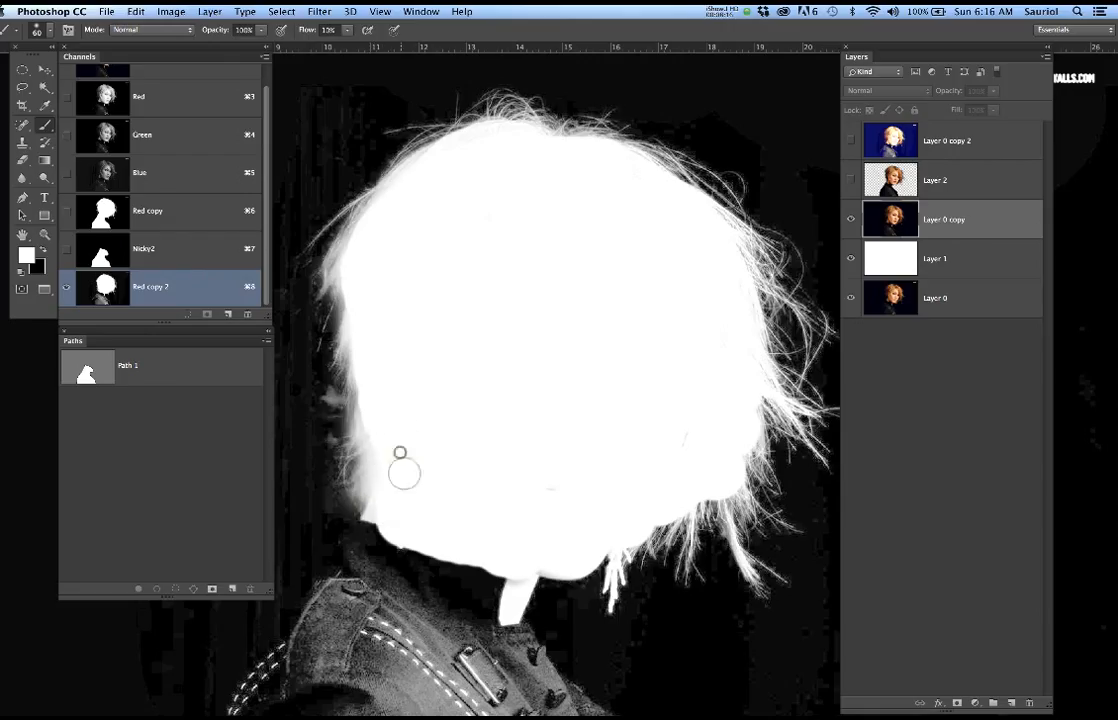
Blend soft white paint into the inner hair edge on the face side and across the crown, finishing with a touch-up behind the cheek
mouse_move(694, 507)
mouse_down()
mouse_move(667, 513)
mouse_move(706, 473)
mouse_move(736, 483)
mouse_move(724, 489)
mouse_up()
drag(652, 522, 690, 486)
mouse_move(745, 386)
mouse_down()
mouse_move(747, 474)
mouse_move(739, 453)
mouse_up()
mouse_move(754, 362)
mouse_down()
mouse_move(754, 384)
mouse_move(737, 380)
mouse_up()
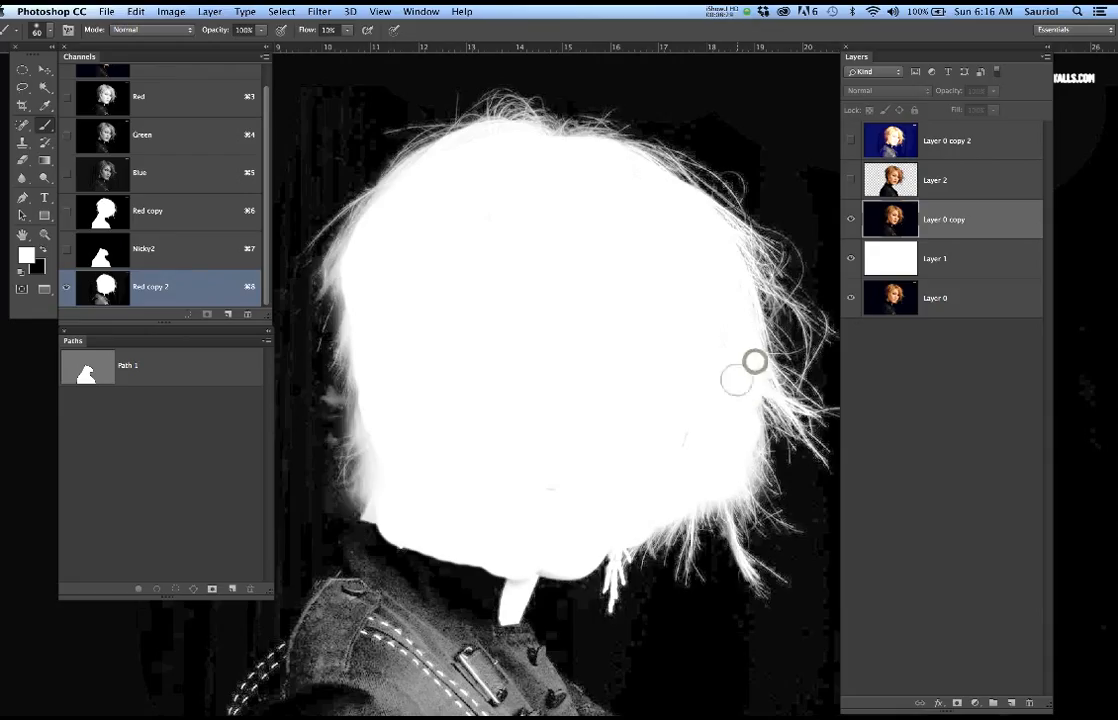
drag(743, 276, 719, 252)
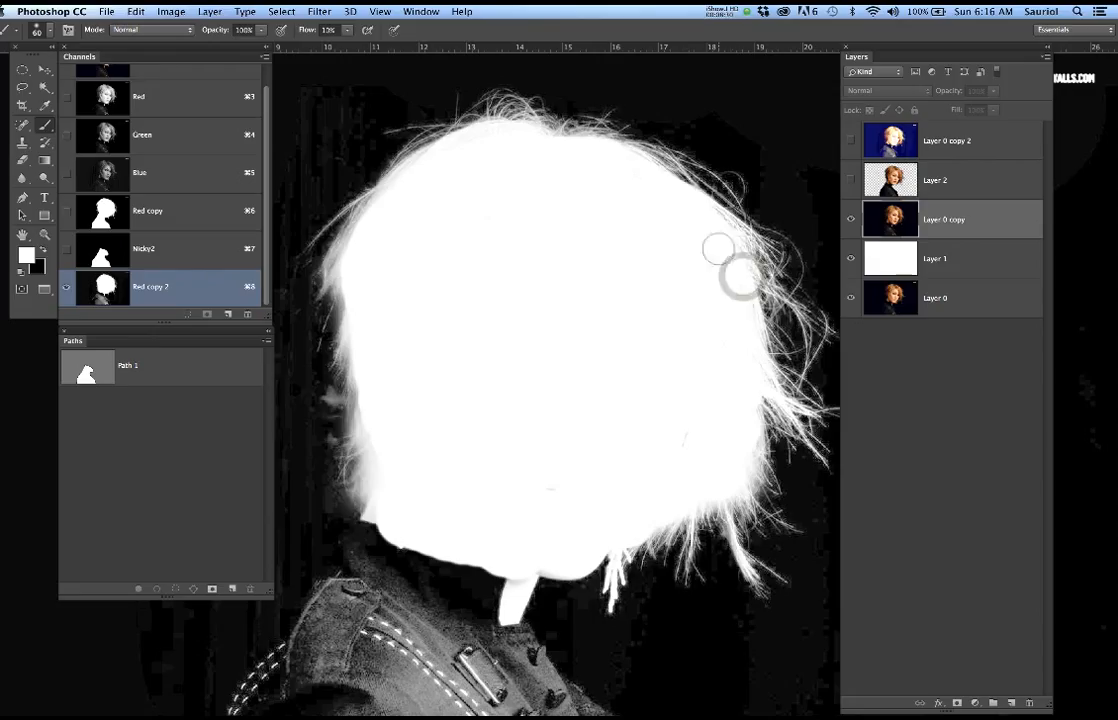
mouse_move(650, 176)
mouse_down()
mouse_move(683, 191)
mouse_move(628, 175)
mouse_move(676, 182)
mouse_up()
drag(579, 153, 504, 139)
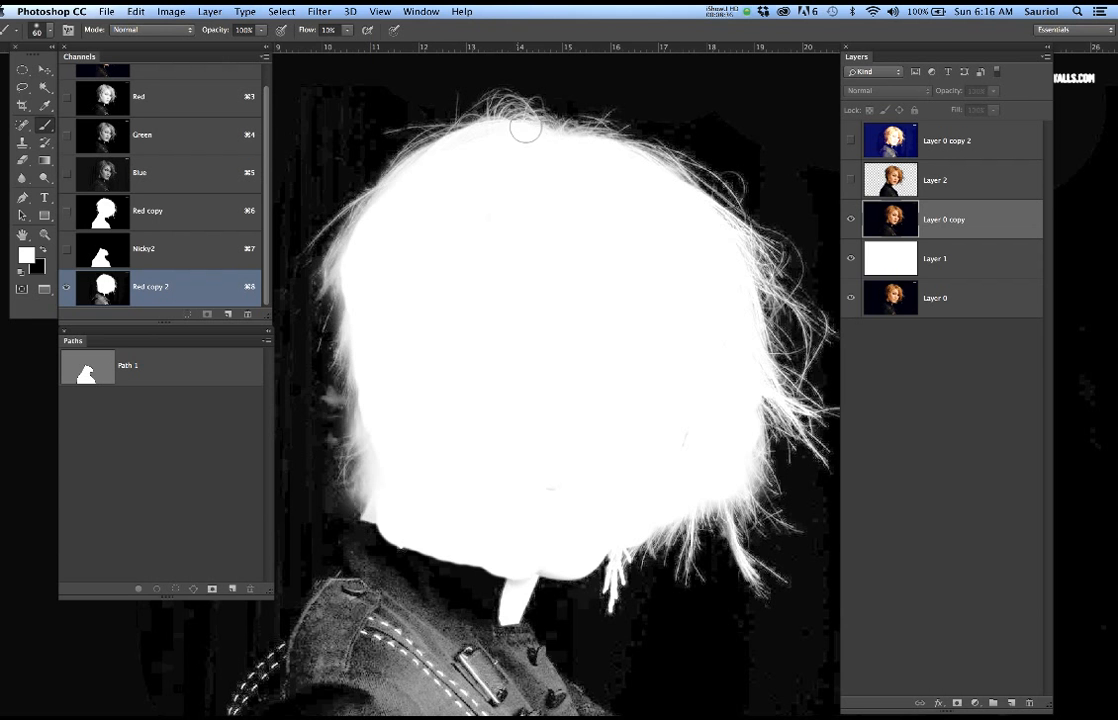
scroll(624, 288, down, 2)
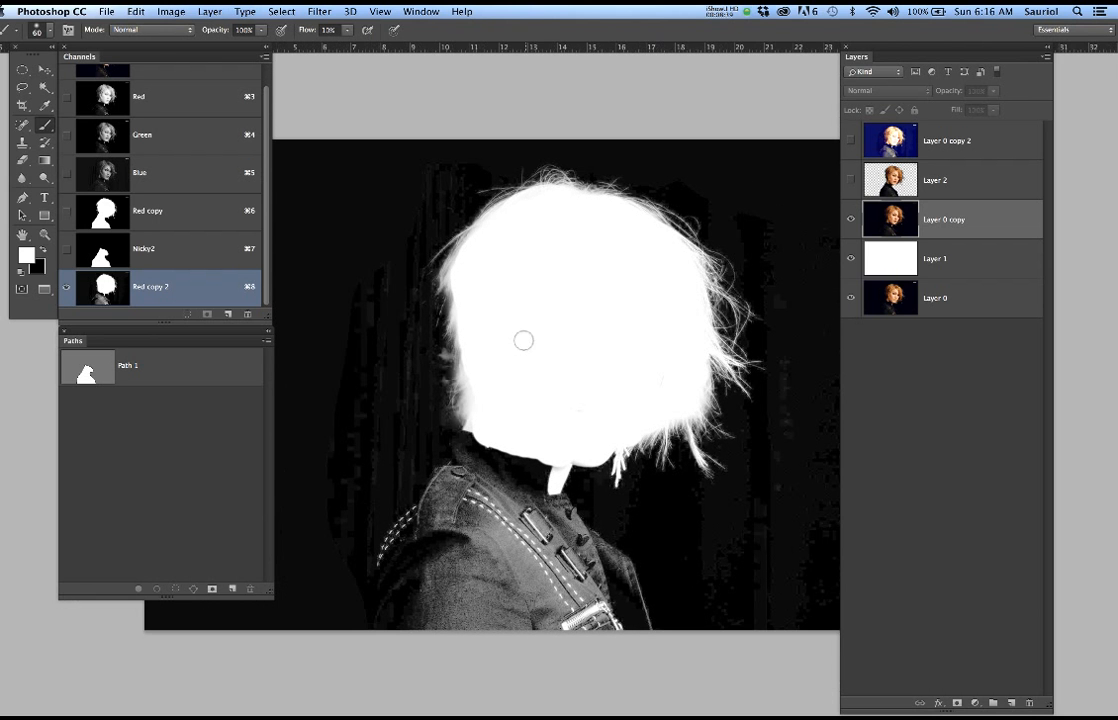
mouse_move(469, 370)
mouse_down()
mouse_move(502, 333)
mouse_move(531, 354)
mouse_up()
Compare the Nicky2 channel with Red copy 2, and set the brush to 100% flow with a much harder edge
click(160, 250)
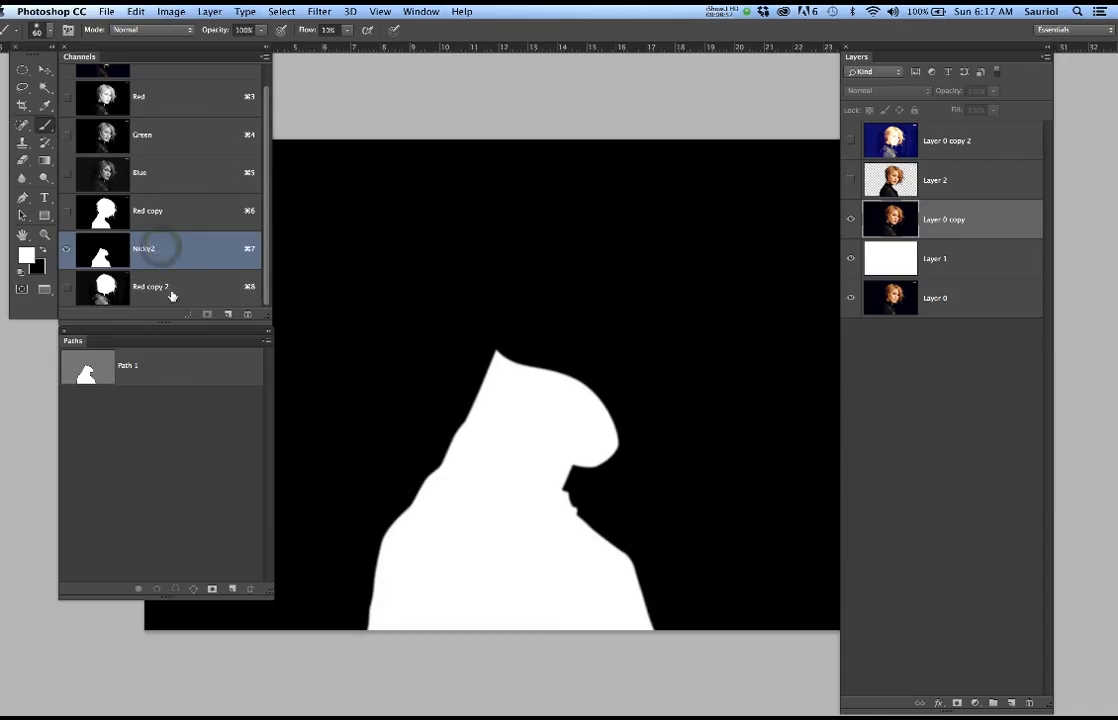
click(167, 287)
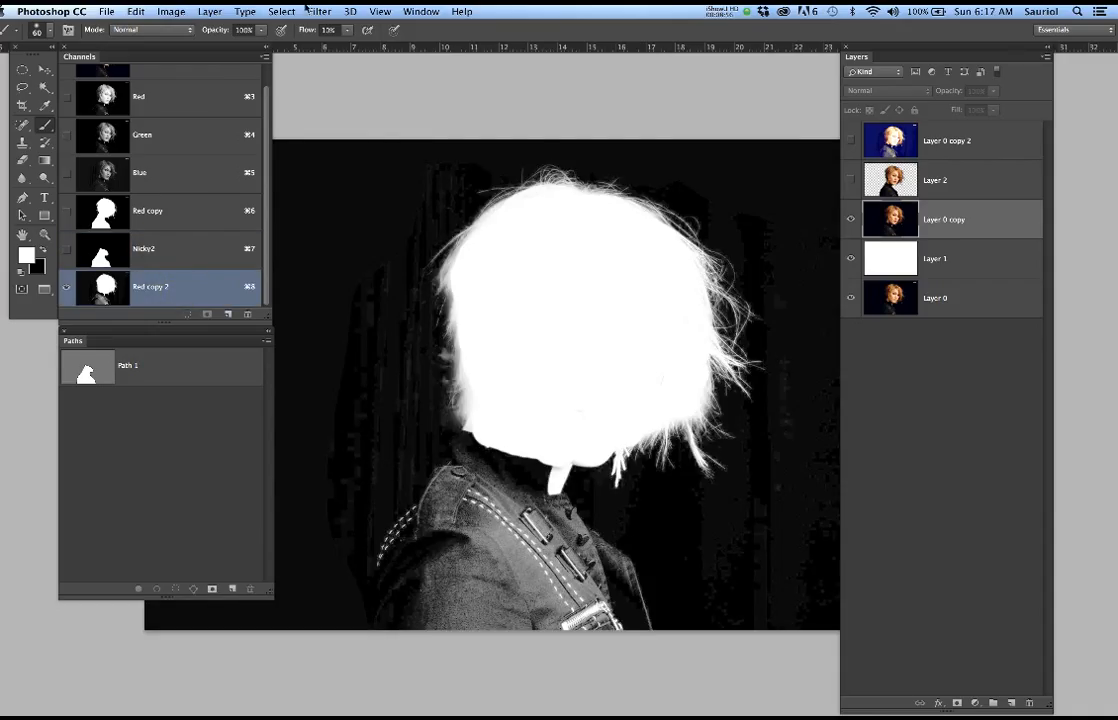
text(100)
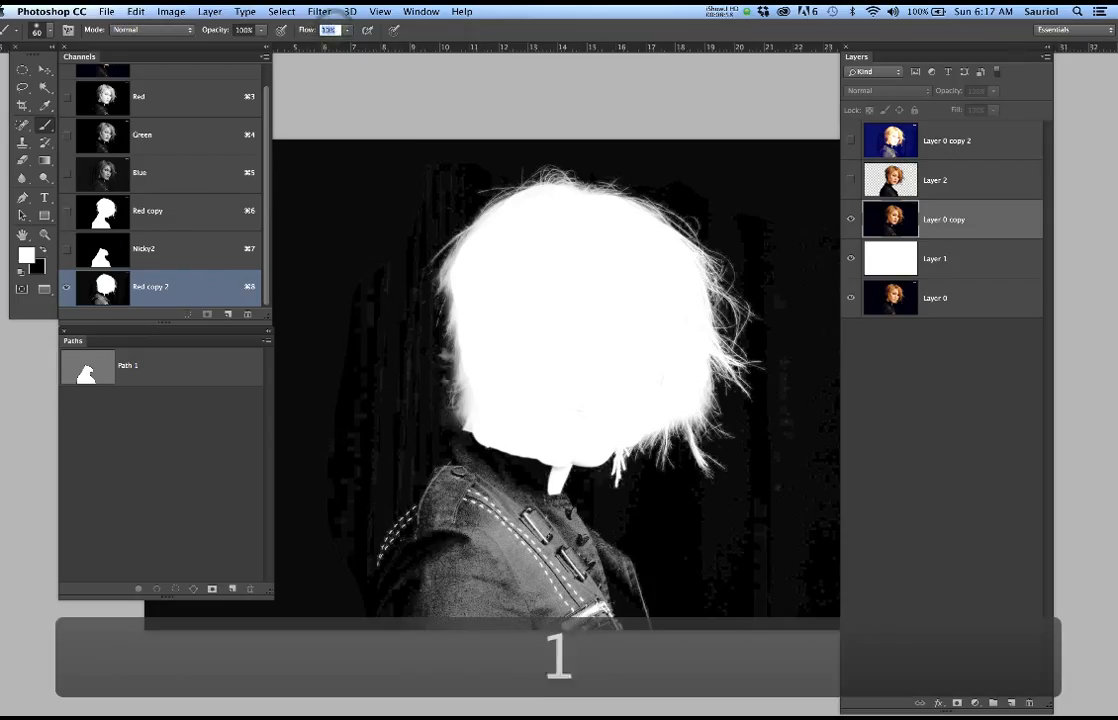
right_click(573, 304)
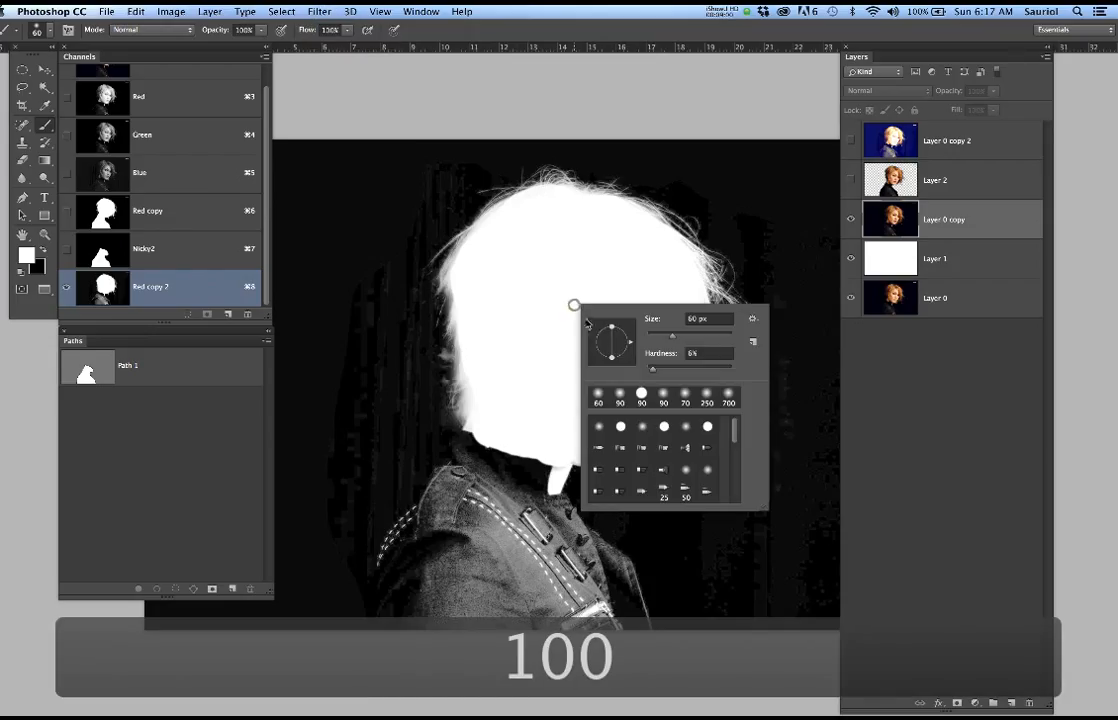
drag(655, 374, 714, 374)
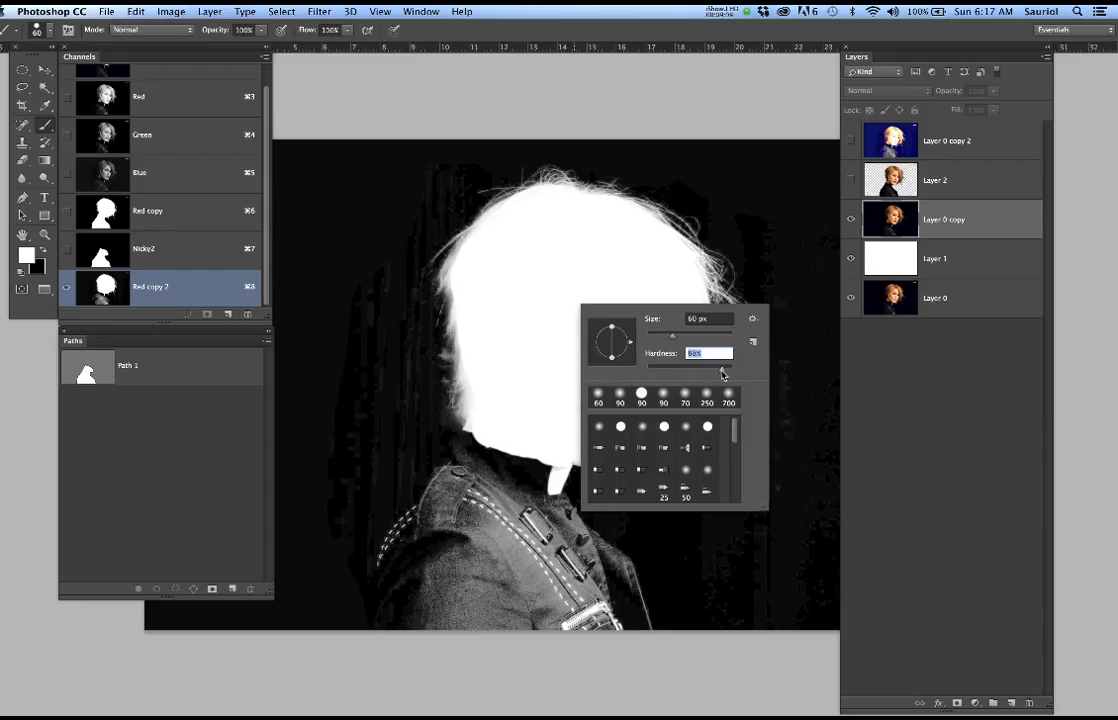
key(Return)
click(783, 524)
key(super+z)
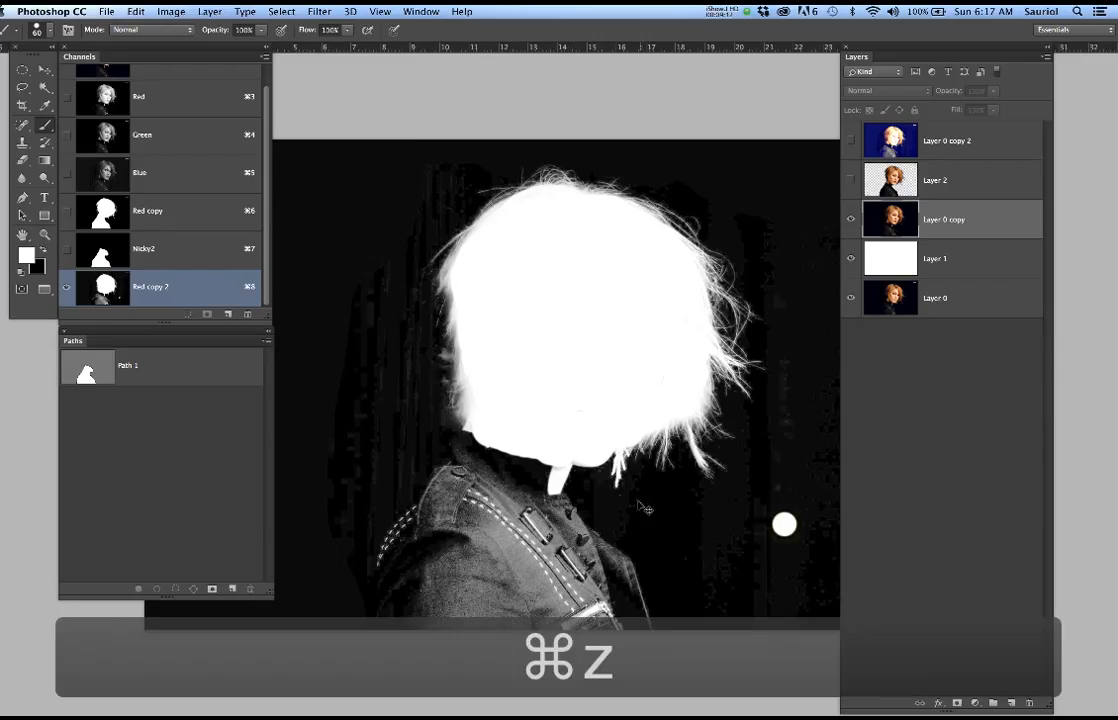
Enlarge the brush to 150 px and paint black over the outer jacket and the background around the hair in Red copy 2
key(bracketright)
key(bracketright)
key(bracketright)
key(bracketright)
key(bracketright)
key(bracketright)
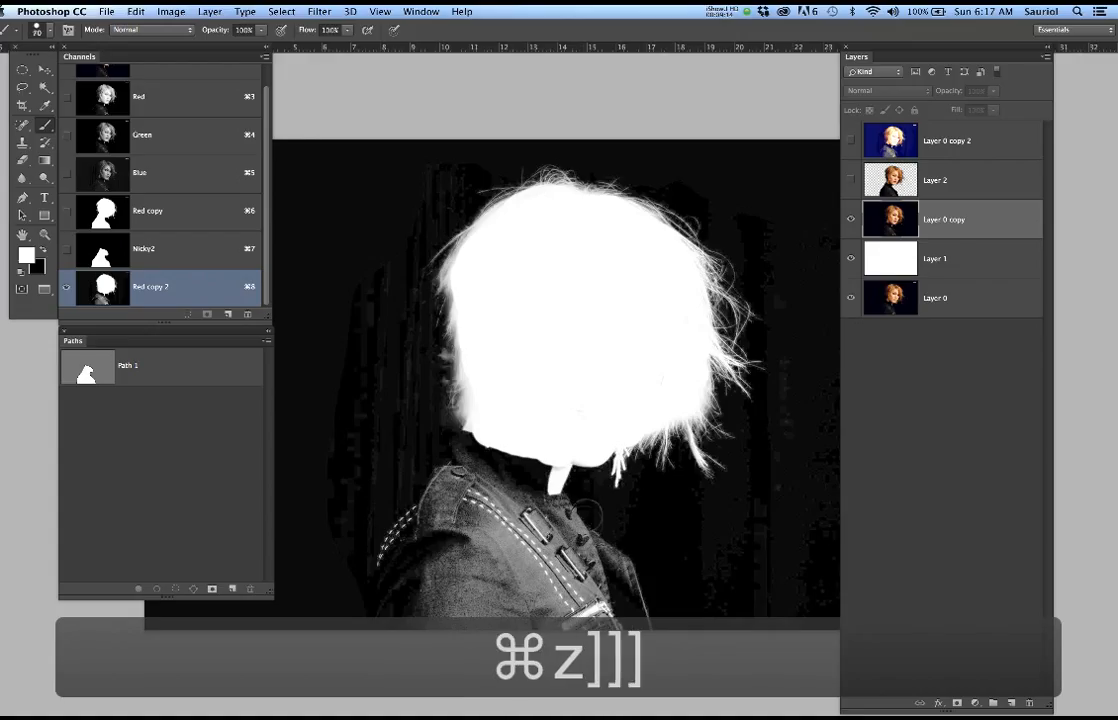
mouse_move(551, 526)
mouse_down()
mouse_move(591, 524)
mouse_move(605, 545)
mouse_move(570, 570)
mouse_move(589, 599)
mouse_move(466, 596)
mouse_move(381, 567)
mouse_move(402, 489)
mouse_move(387, 212)
mouse_move(397, 192)
mouse_move(432, 187)
mouse_move(442, 145)
mouse_up()
key(super+z)
key(x)
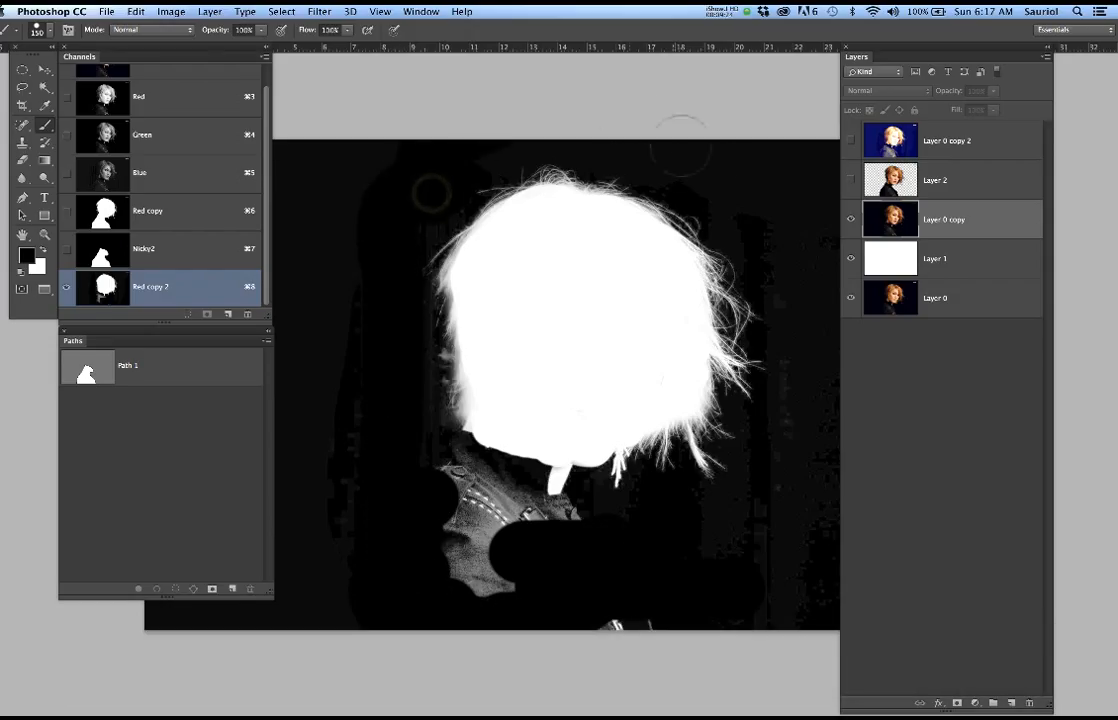
mouse_move(796, 418)
mouse_down()
mouse_move(781, 502)
mouse_move(686, 534)
mouse_move(515, 520)
mouse_move(490, 510)
mouse_move(470, 478)
mouse_up()
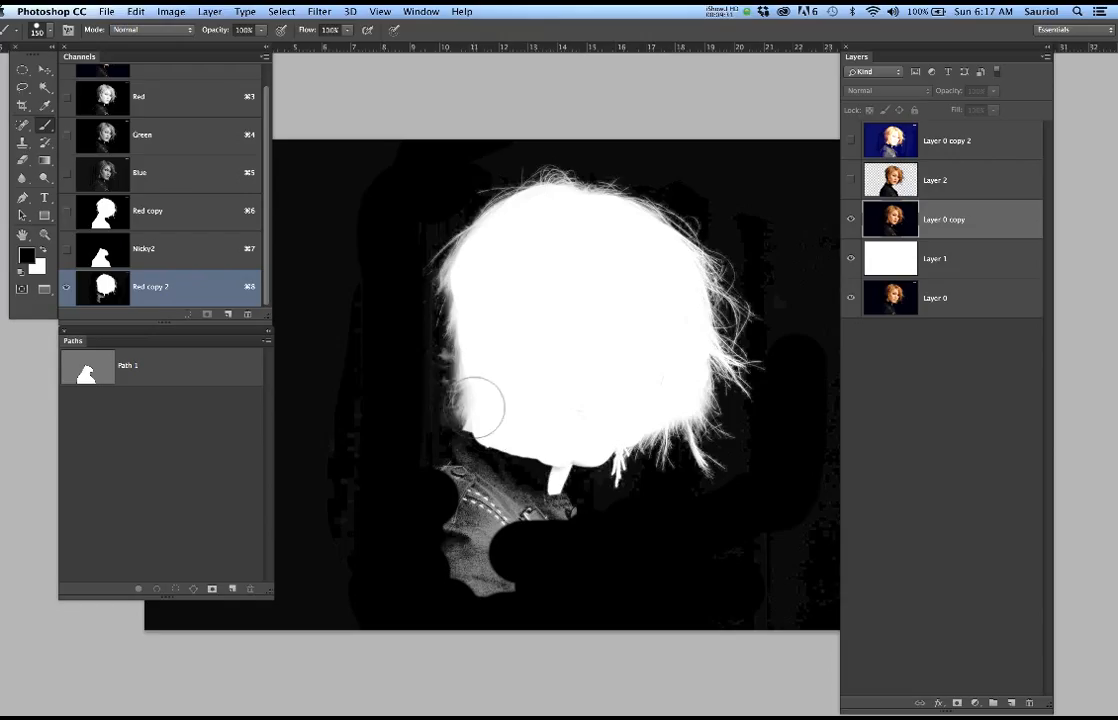
In the RGB composite, draw a freehand Lasso selection loosely around the hair and head, cutting through the neck and jaw
click(170, 249)
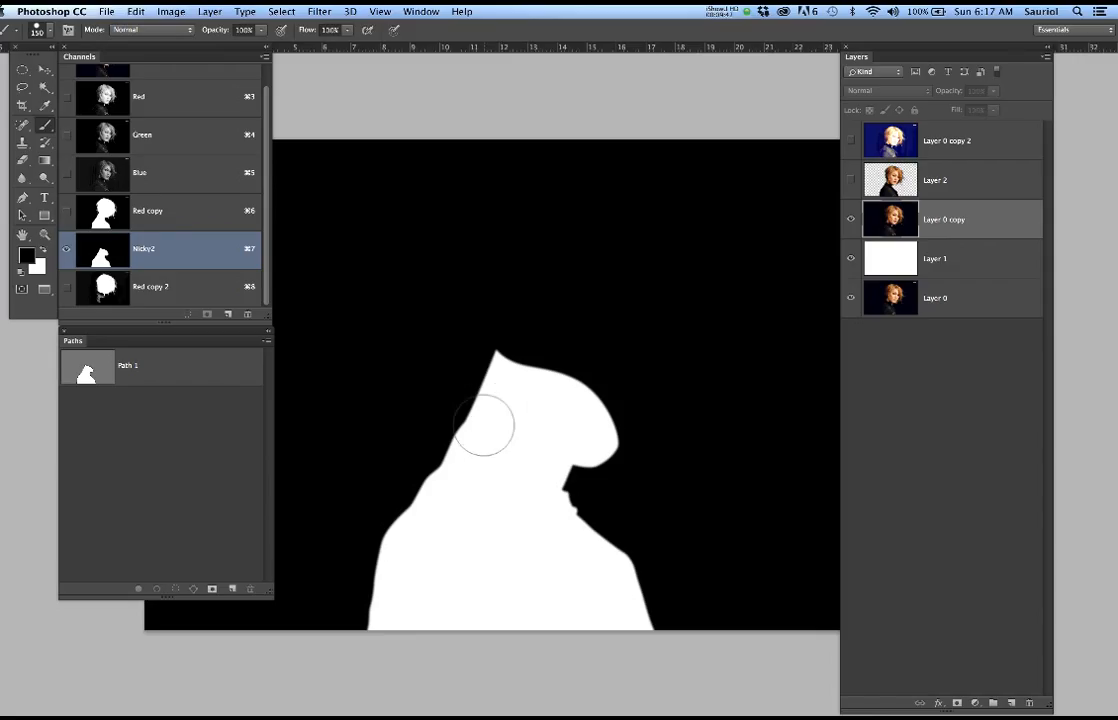
scroll(197, 120, up, 1)
click(195, 84)
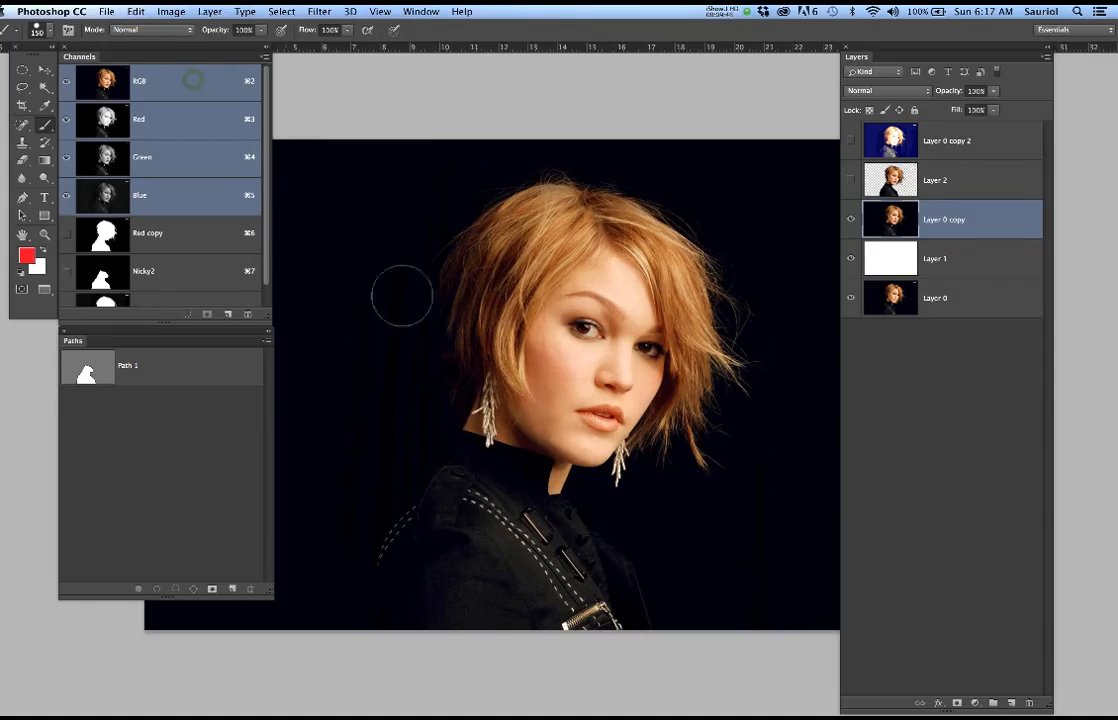
key(l)
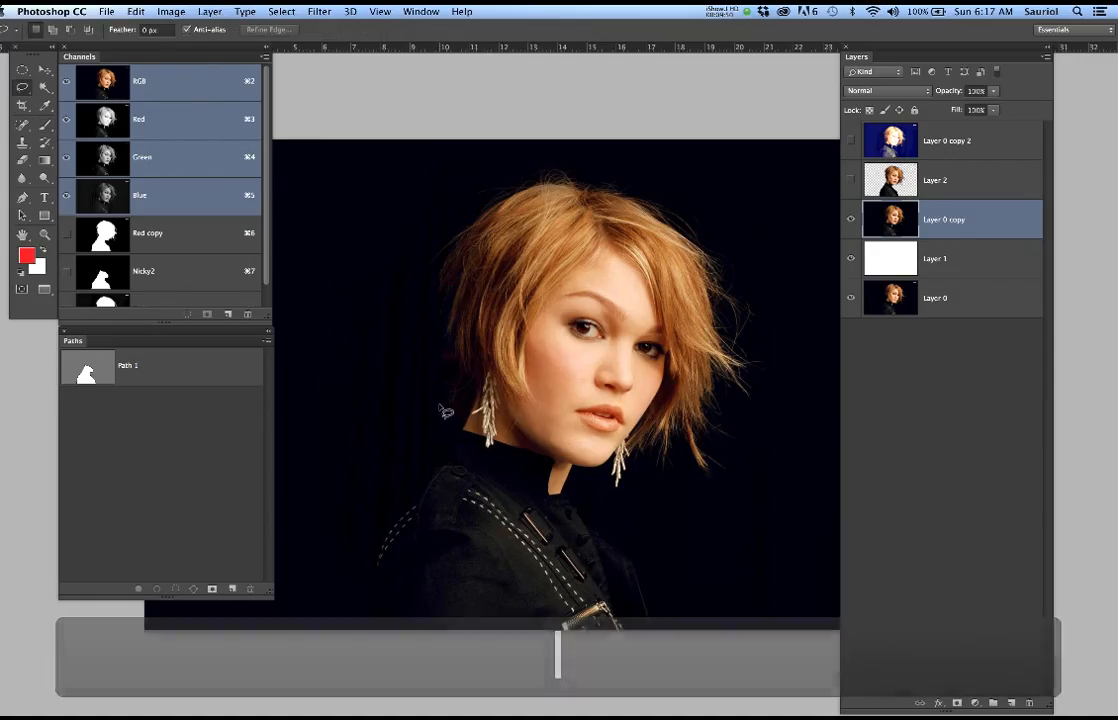
drag(568, 456, 590, 466)
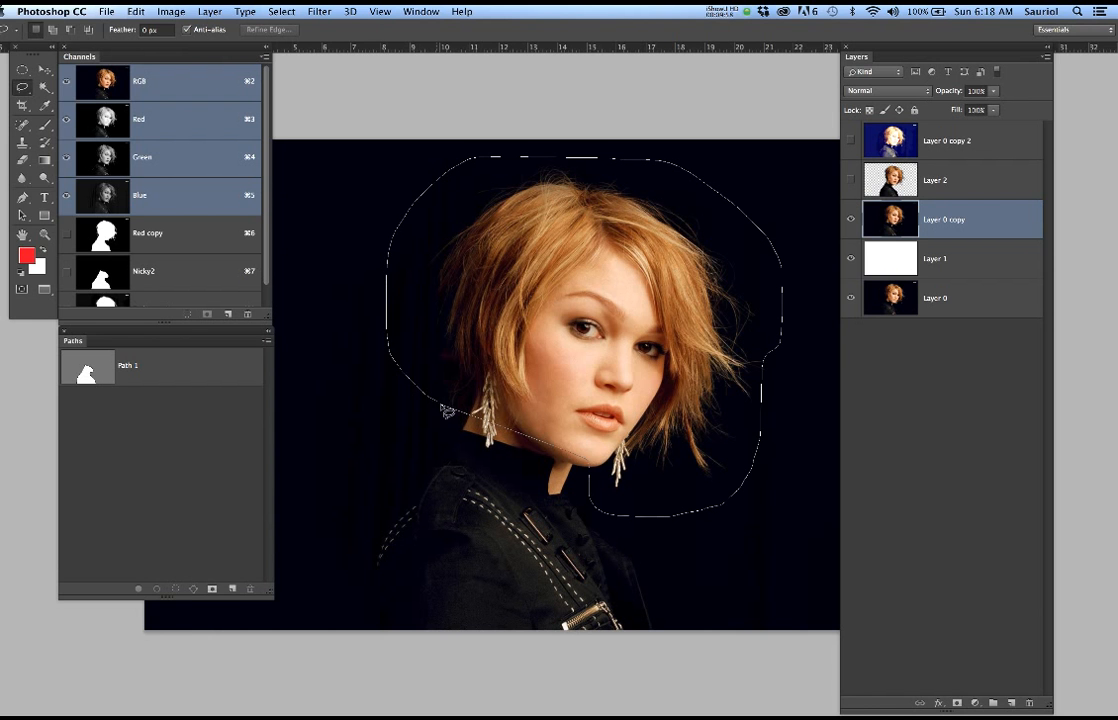
drag(453, 416, 449, 417)
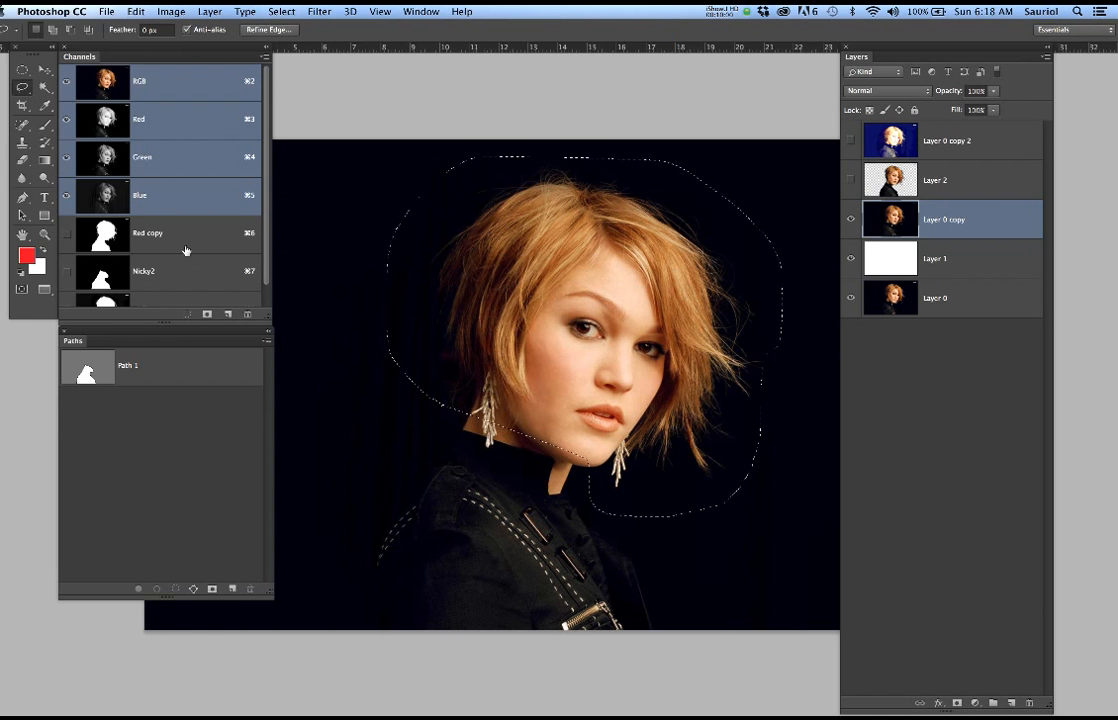
Copy the selected head and hair area from Red copy 2 and paste it into the Nicky2 channel
scroll(190, 262, down, 1)
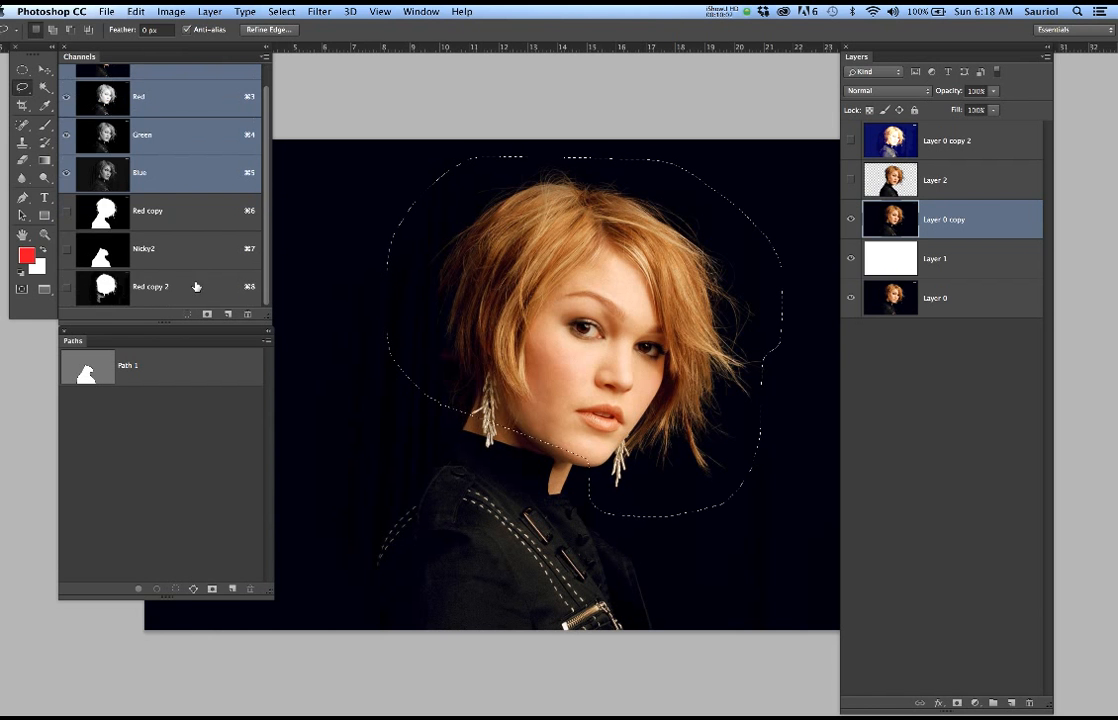
click(200, 289)
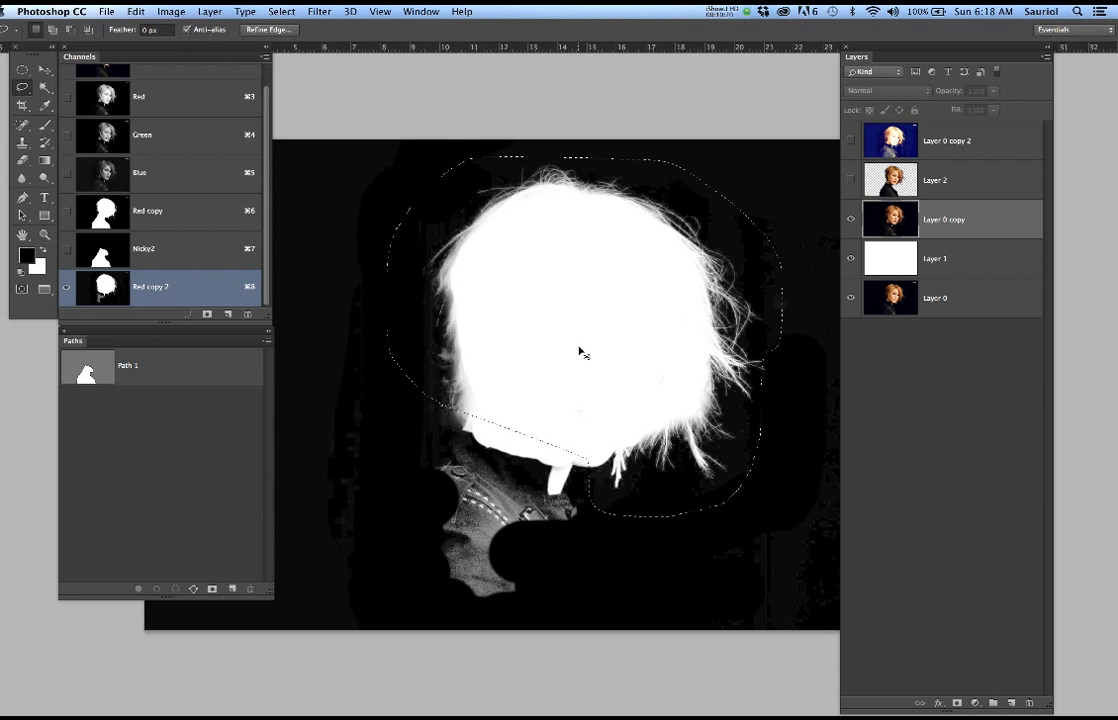
key(super+c)
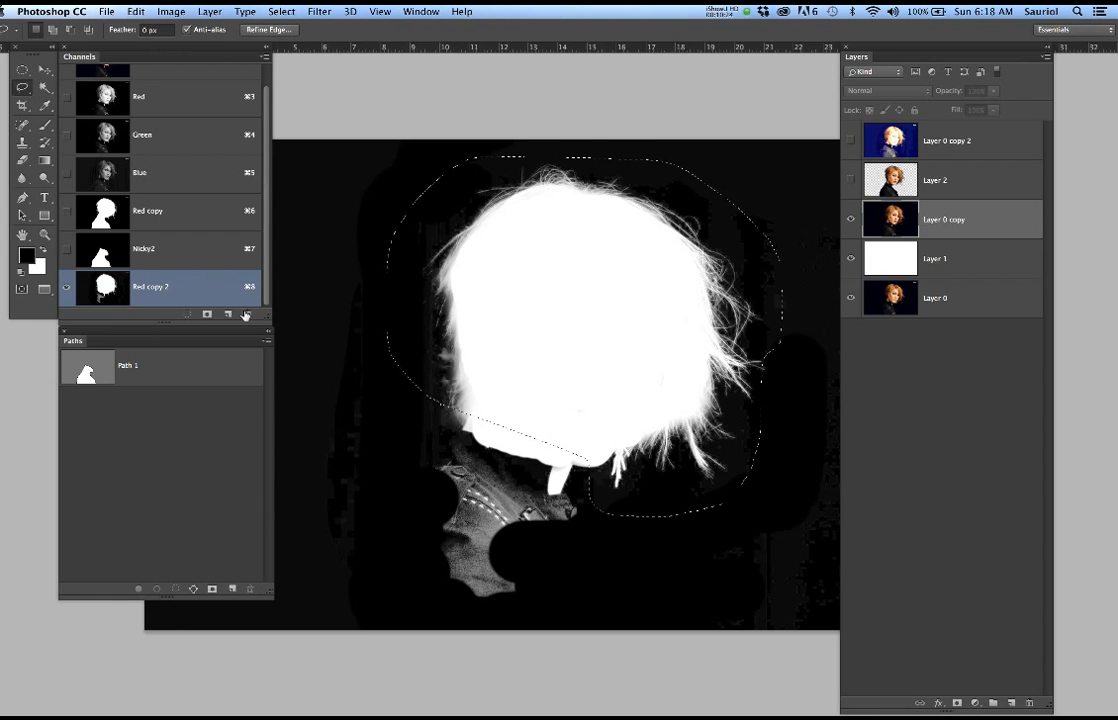
click(180, 251)
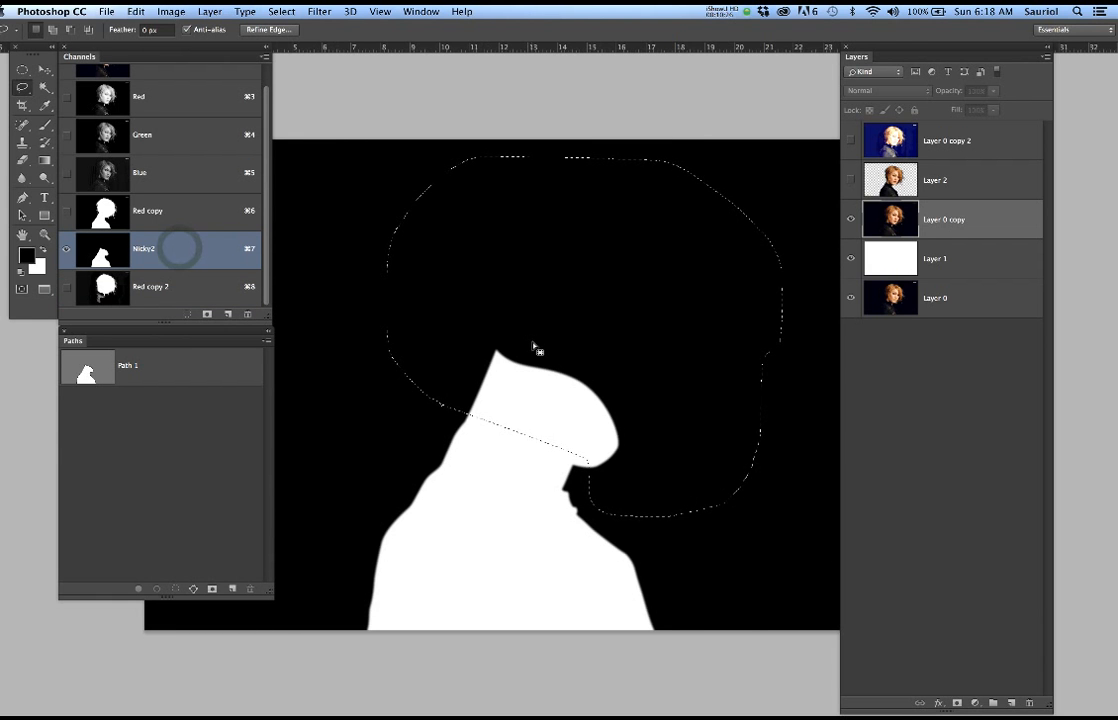
key(super+v)
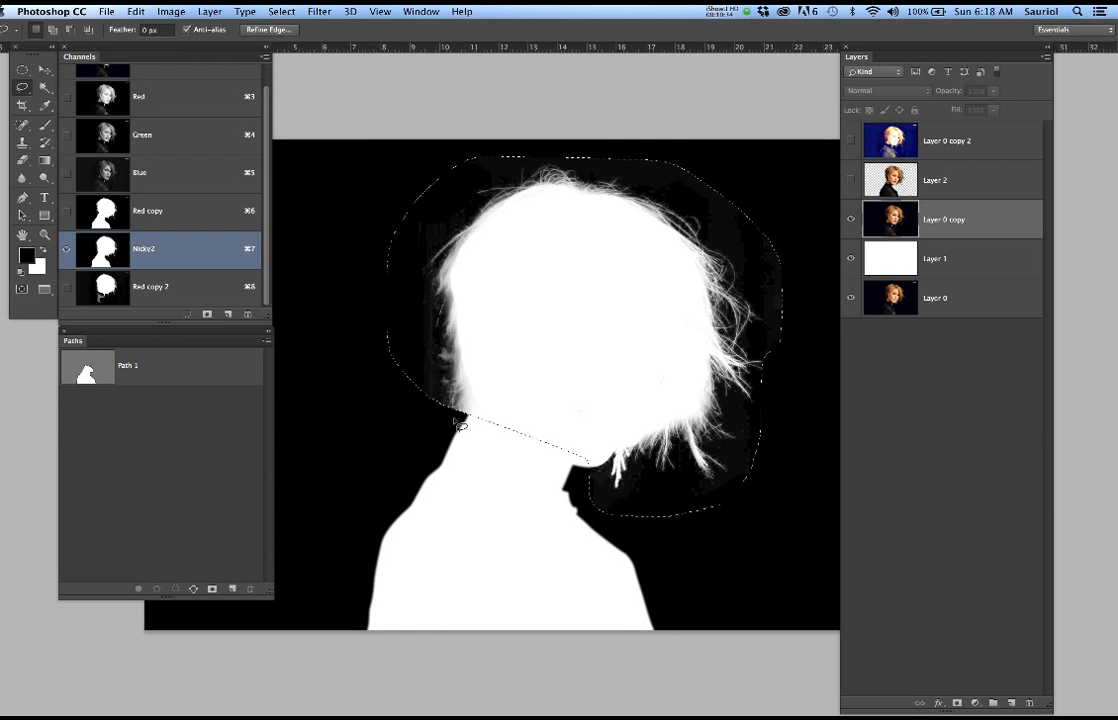
In Red copy 2, replace the head selection with a small Lasso selection around the hair ends at the back of the neck
scroll(467, 424, up, 2)
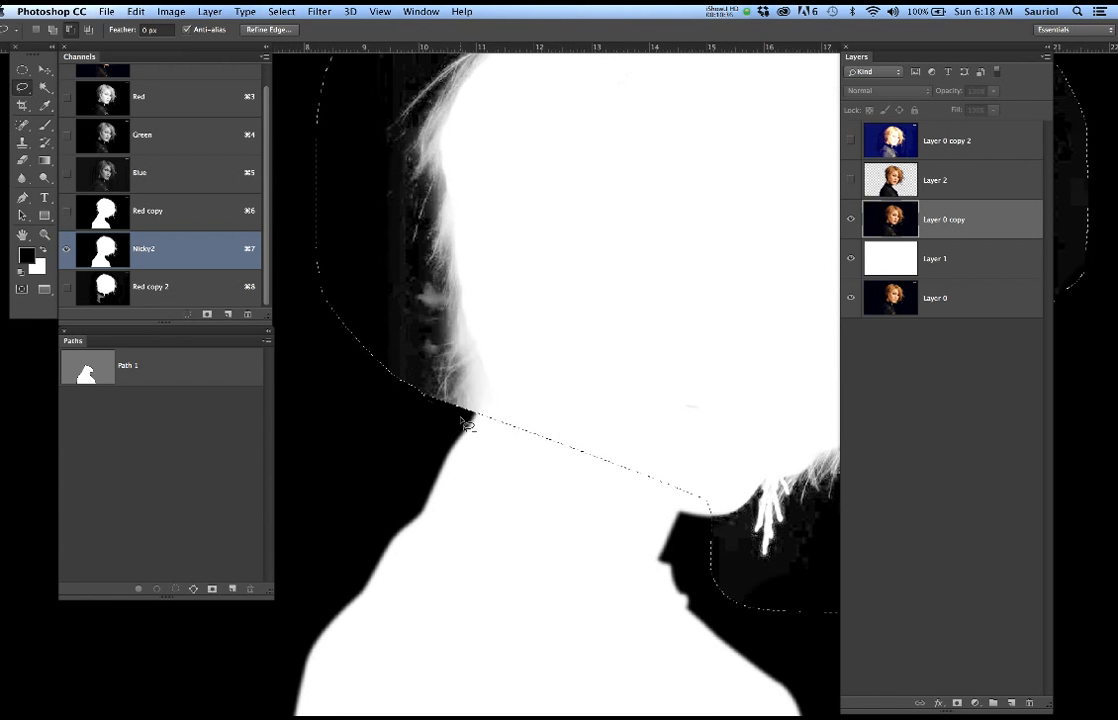
scroll(467, 424, down, 3)
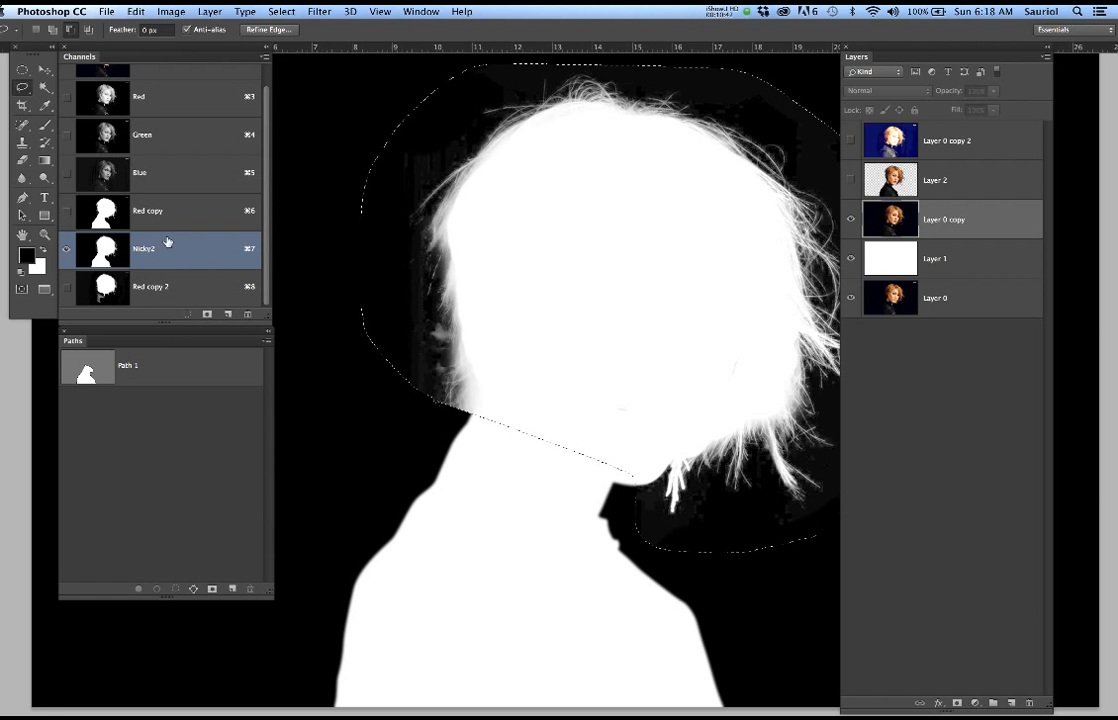
click(183, 286)
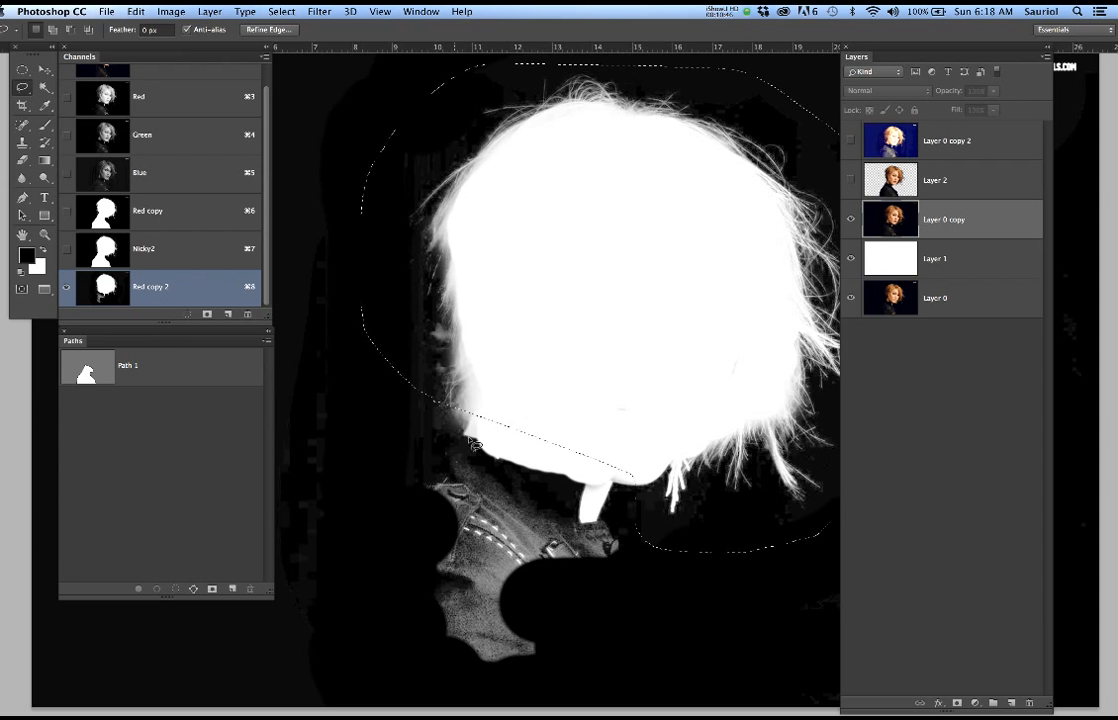
scroll(463, 413, up, 2)
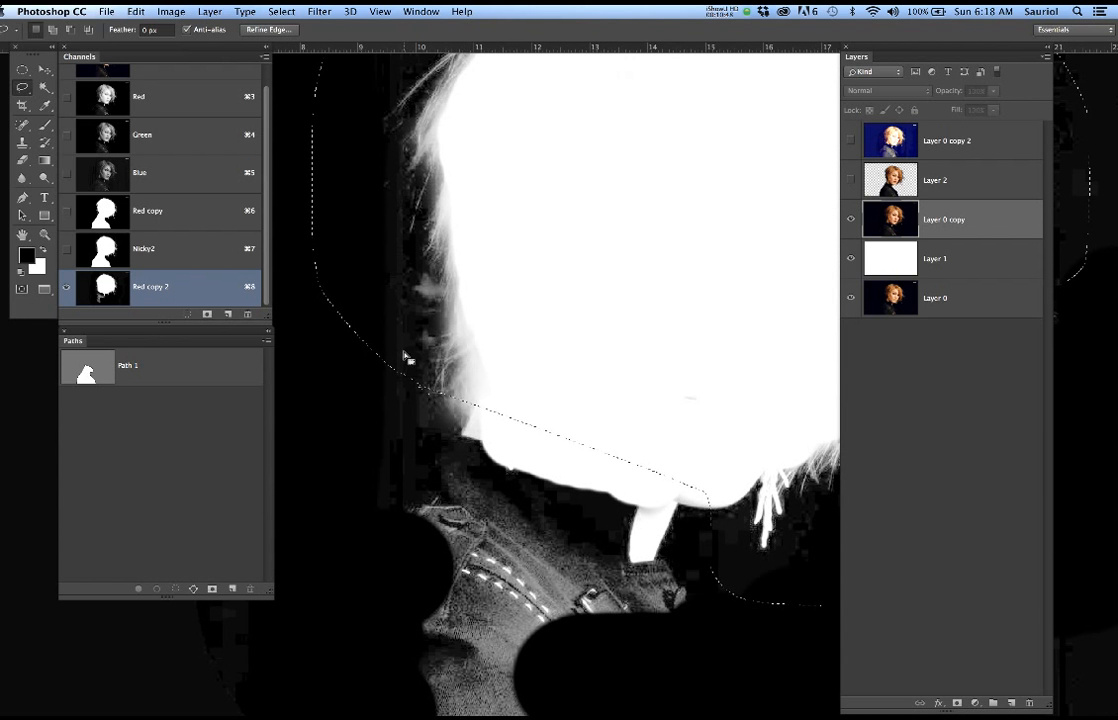
key(super+d)
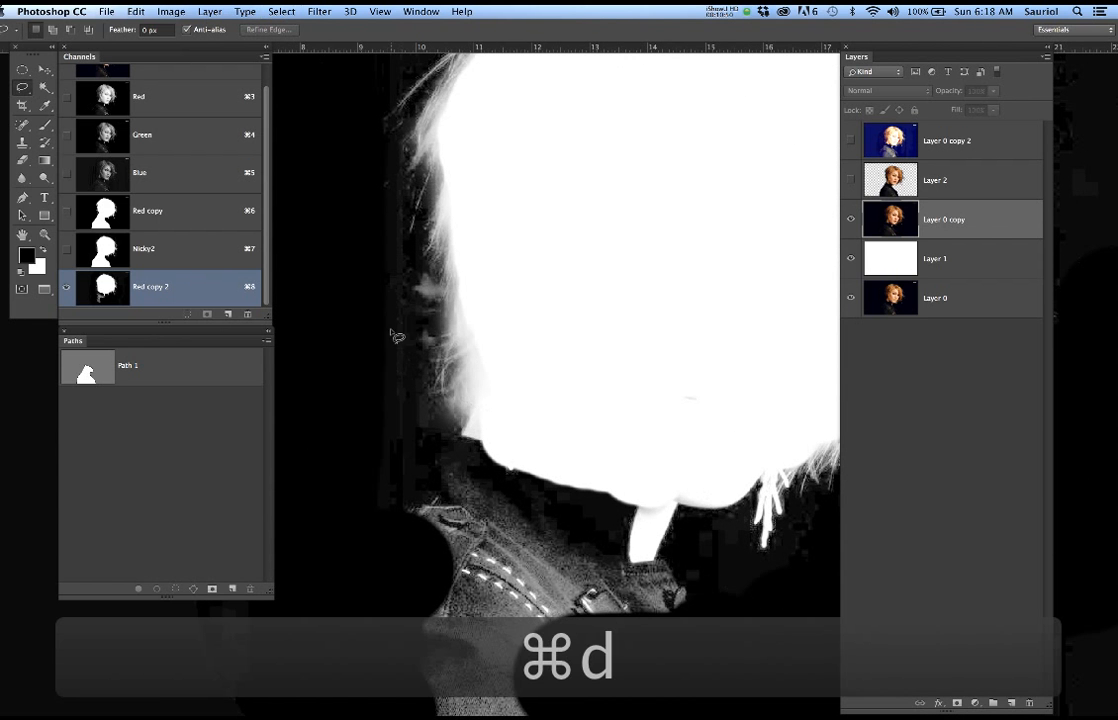
mouse_move(392, 378)
mouse_down()
mouse_move(405, 417)
mouse_move(476, 445)
mouse_up()
mouse_move(550, 354)
mouse_down()
mouse_move(446, 320)
mouse_move(382, 358)
mouse_up()
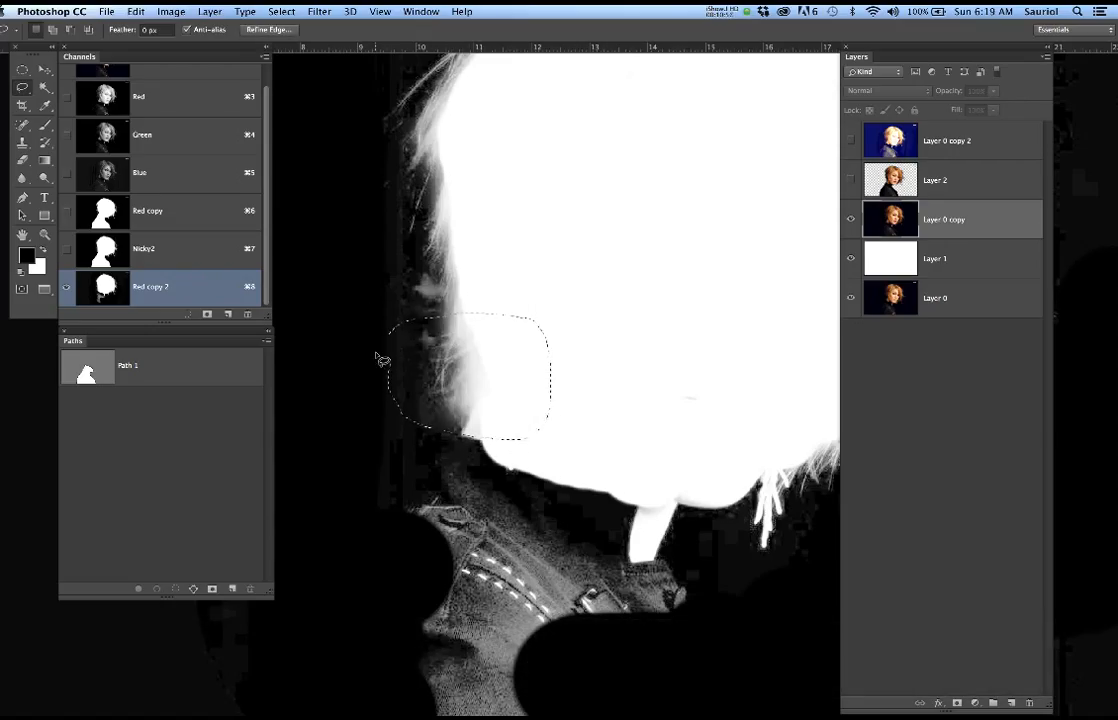
Copy the selected neck hair patch from Red copy 2 into the Nicky2 channel and deselect
key(super+c)
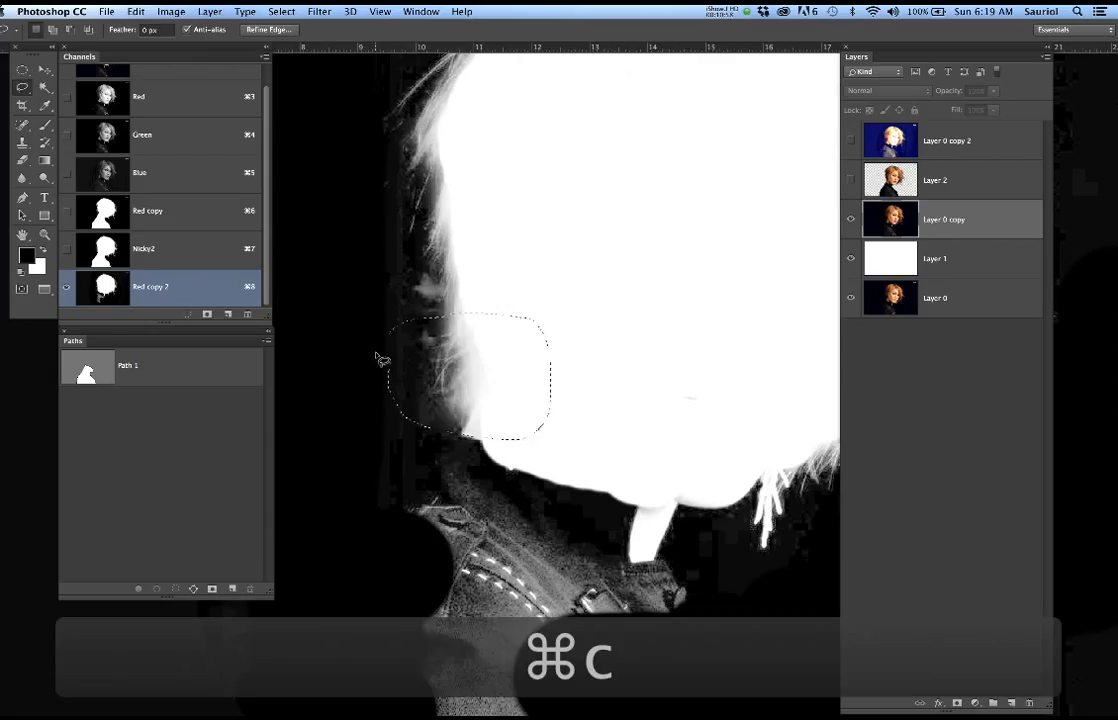
click(180, 253)
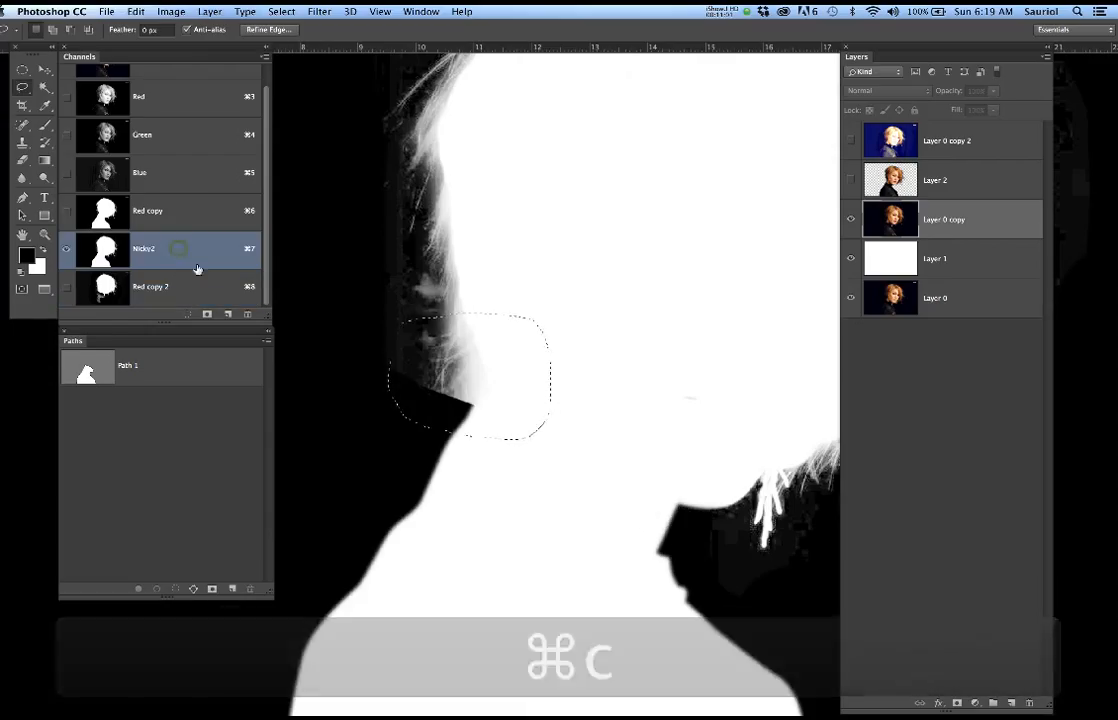
key(super+v)
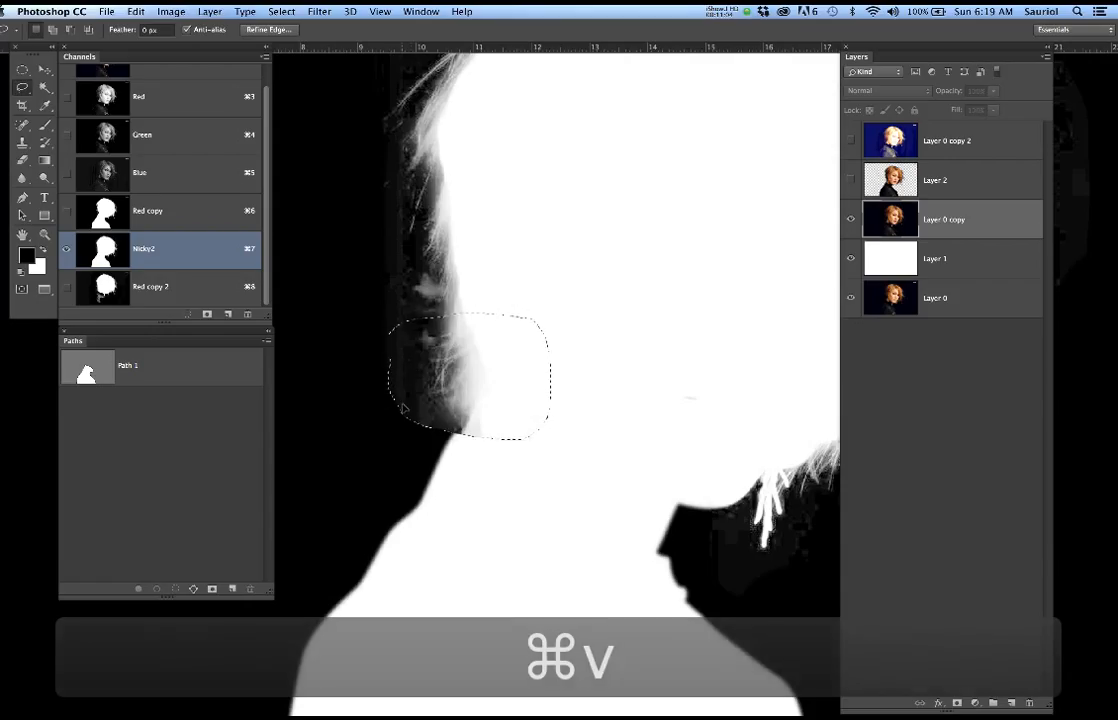
key(super+d)
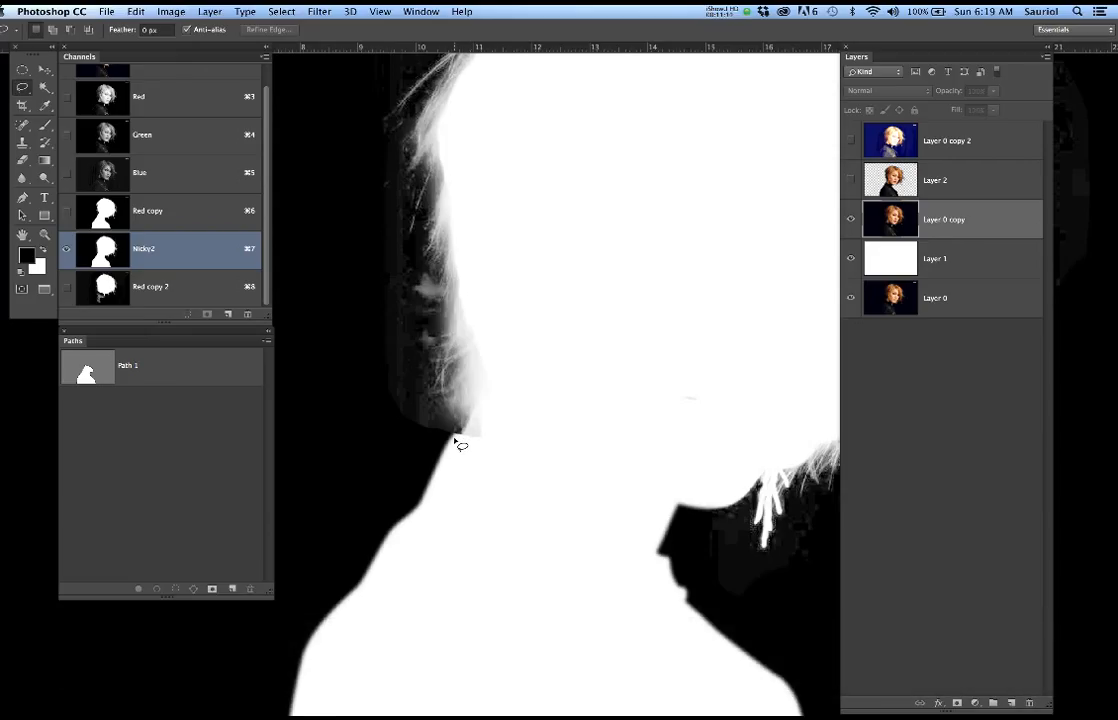
In the Nicky2 channel, prepare a 20 px black Brush for the seam where the hair patch meets the back of the neck
click(173, 214)
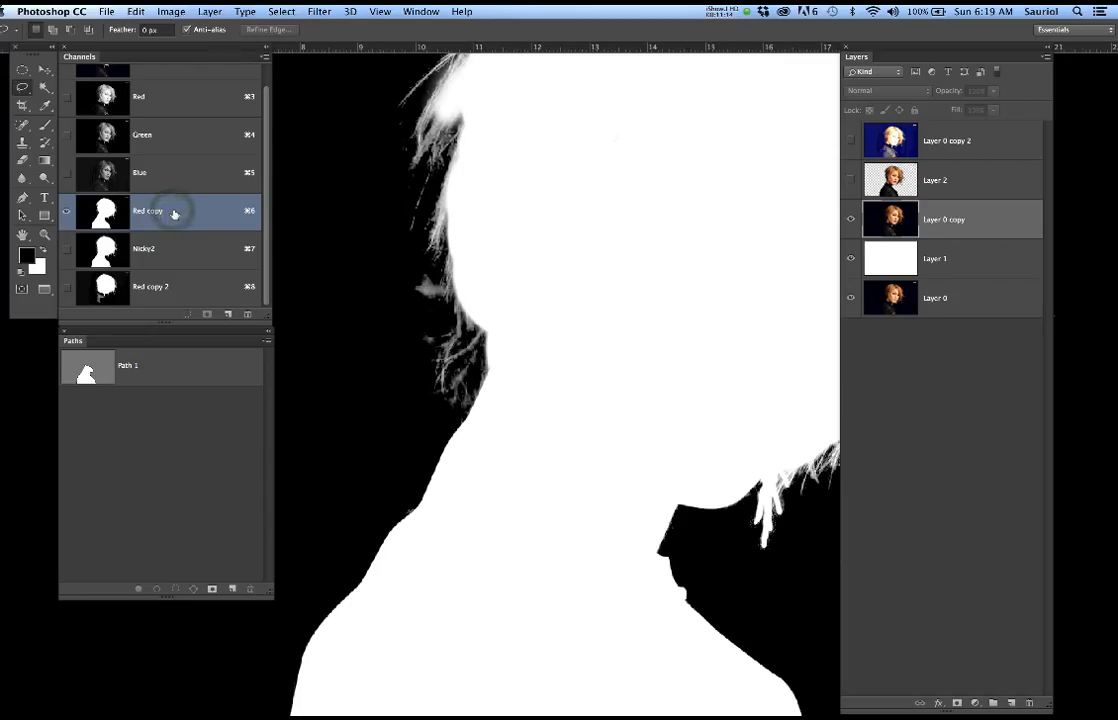
click(187, 252)
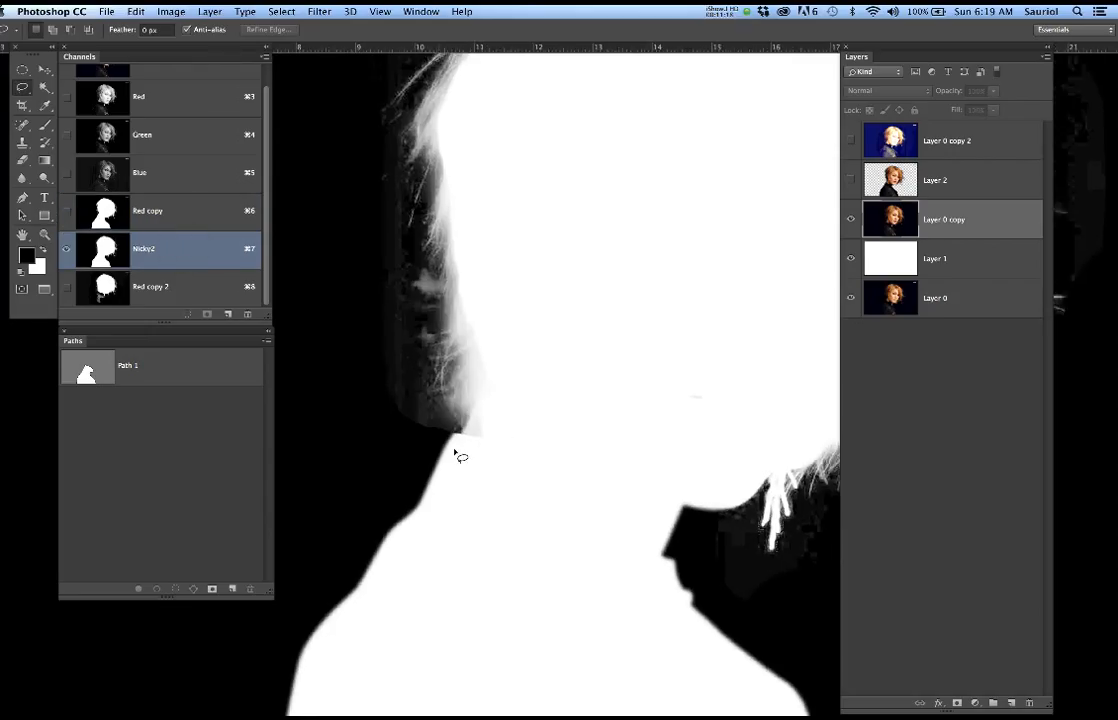
scroll(460, 456, up, 3)
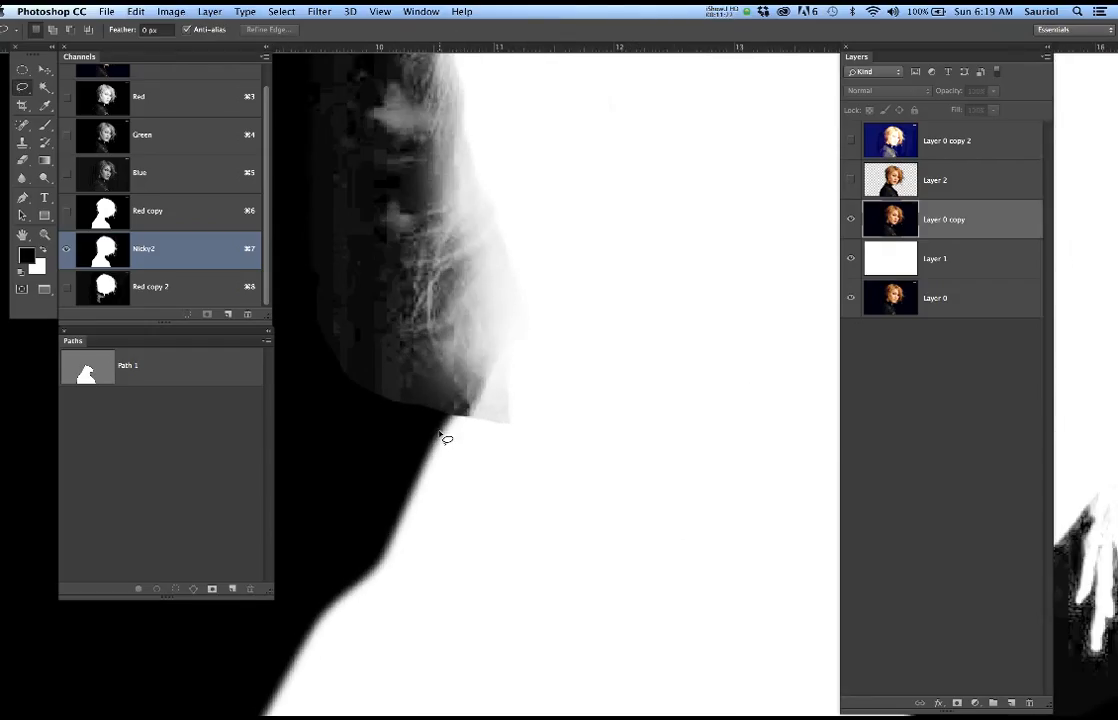
key(b)
key(bracketleft)
key(bracketleft)
key(bracketleft)
key(bracketleft)
key(bracketleft)
key(bracketleft)
key(bracketleft)
key(bracketleft)
key(bracketleft)
key(bracketleft)
key(bracketleft)
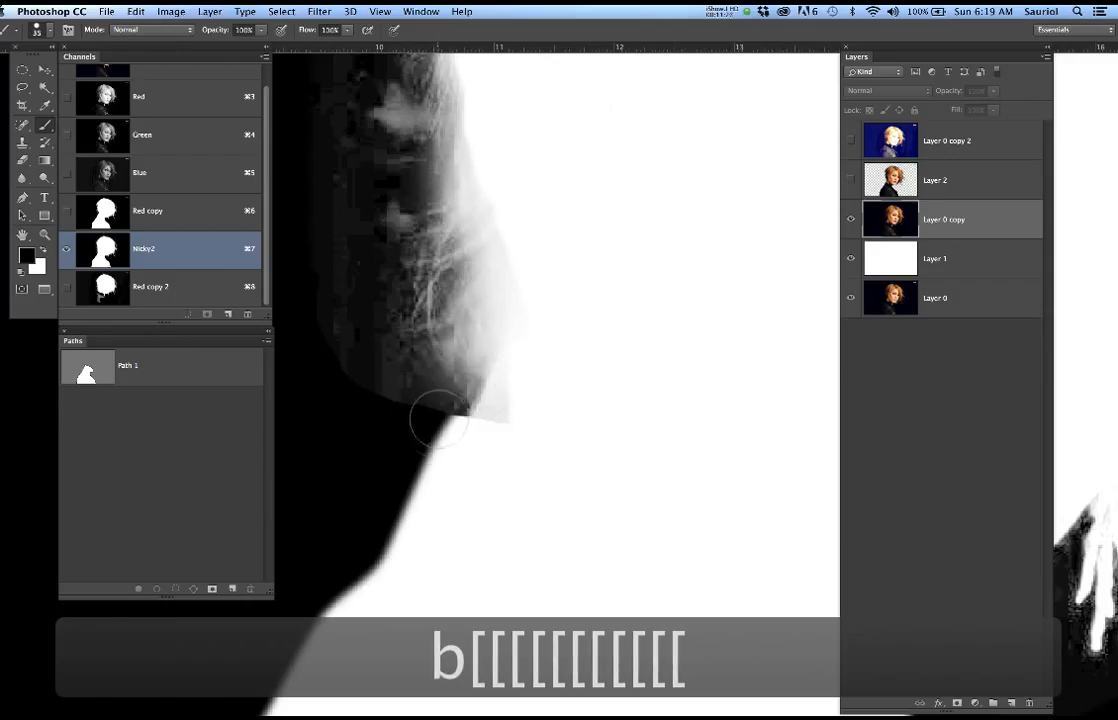
key(bracketleft)
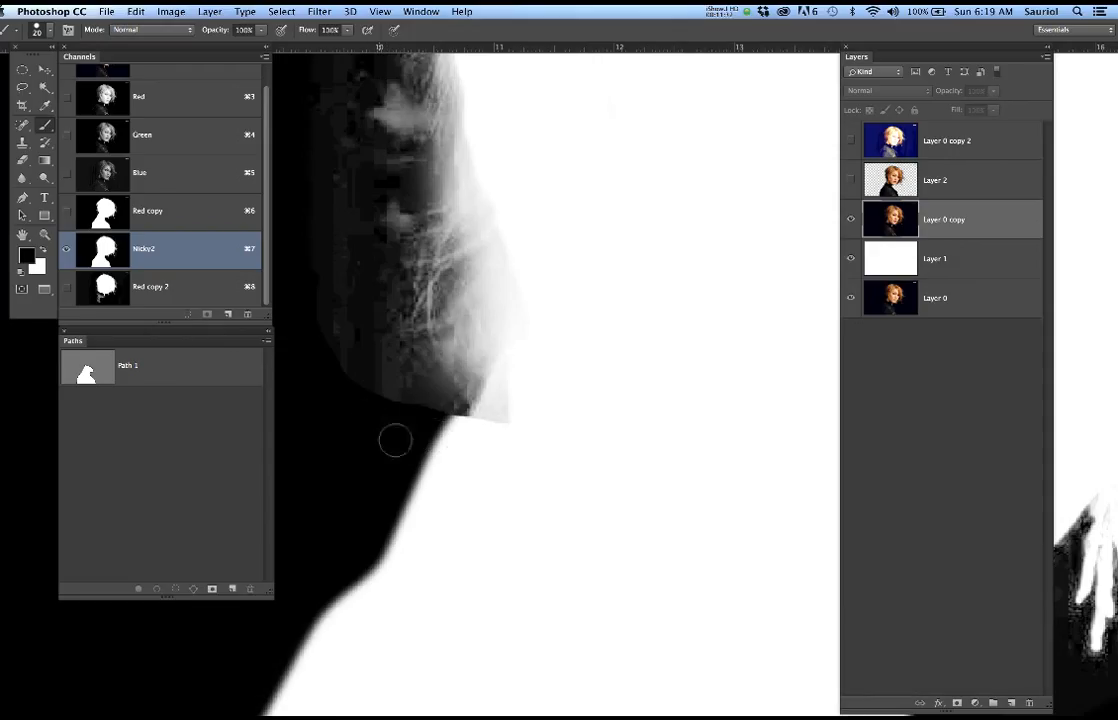
Lower the brush hardness to 72% and paint black along the back of the neck in Nicky2 to smooth the notch below the hair
drag(423, 438, 467, 466)
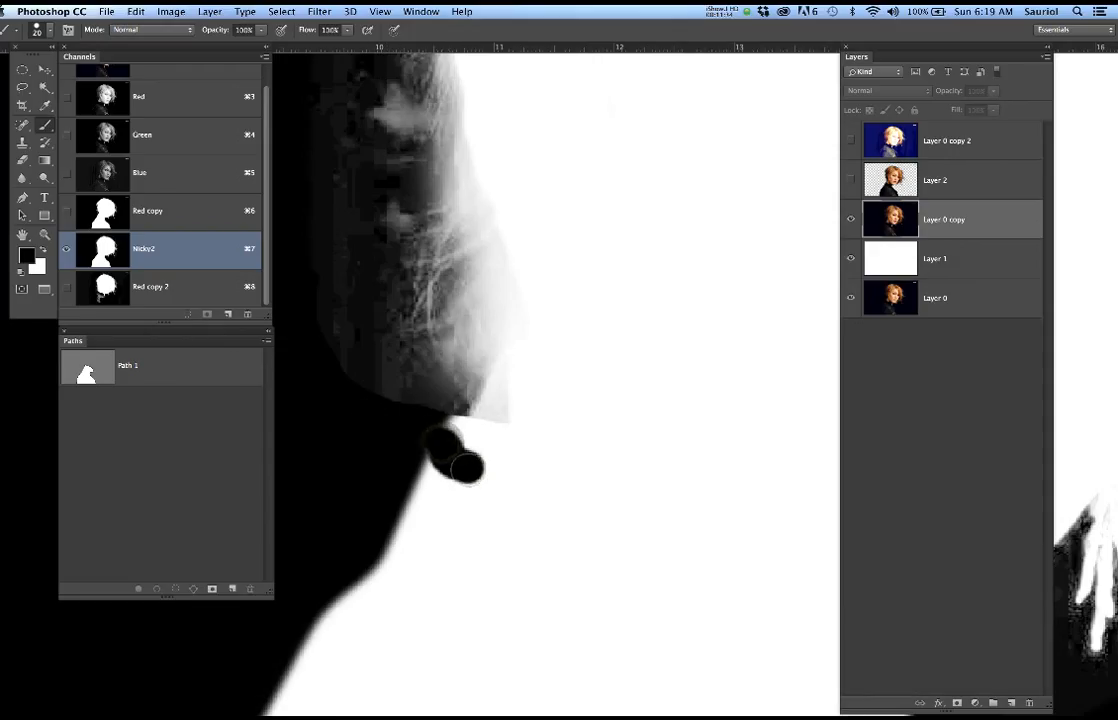
key(super+z)
right_click(455, 424)
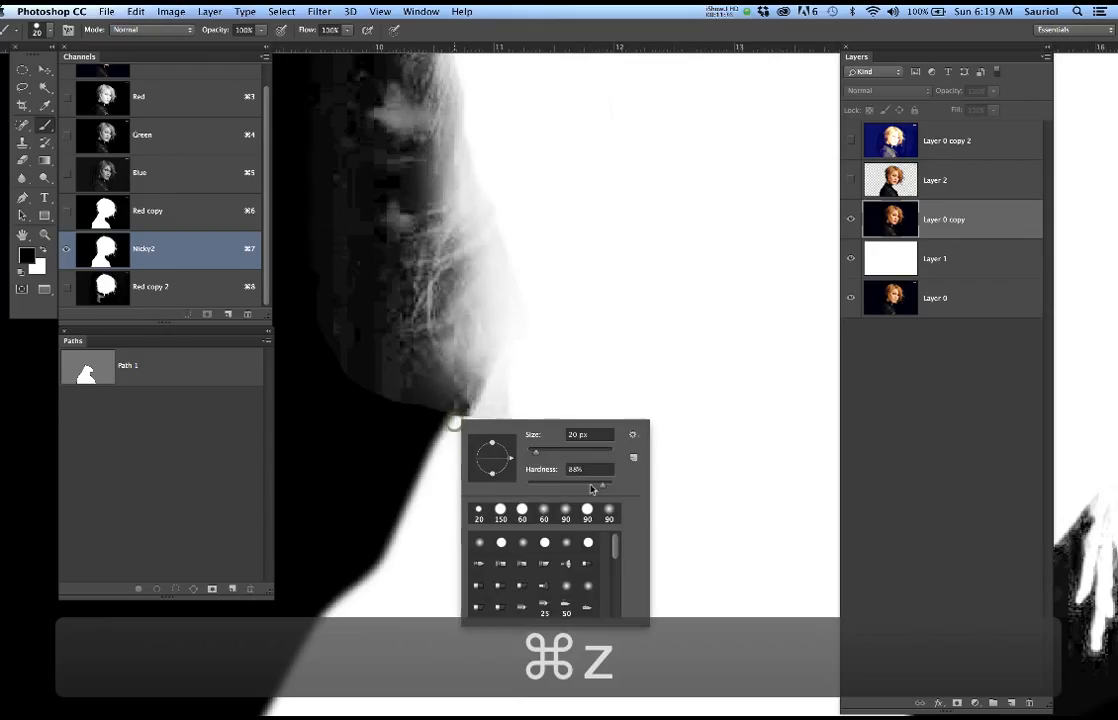
drag(611, 482, 594, 487)
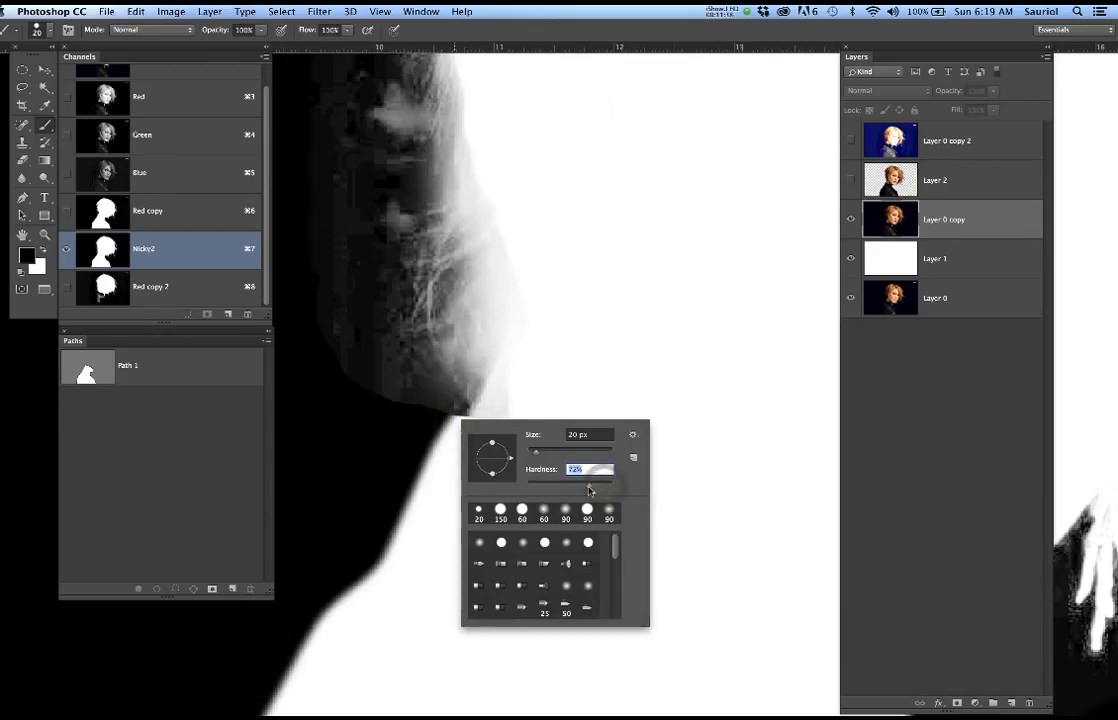
key(Return)
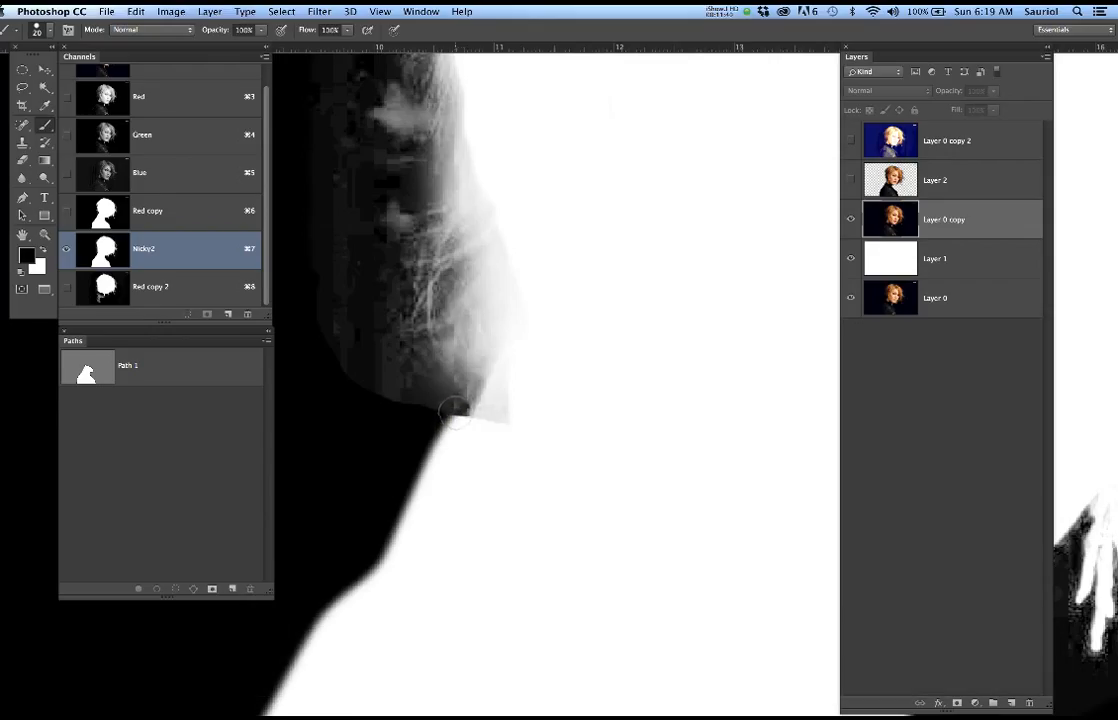
click(452, 403)
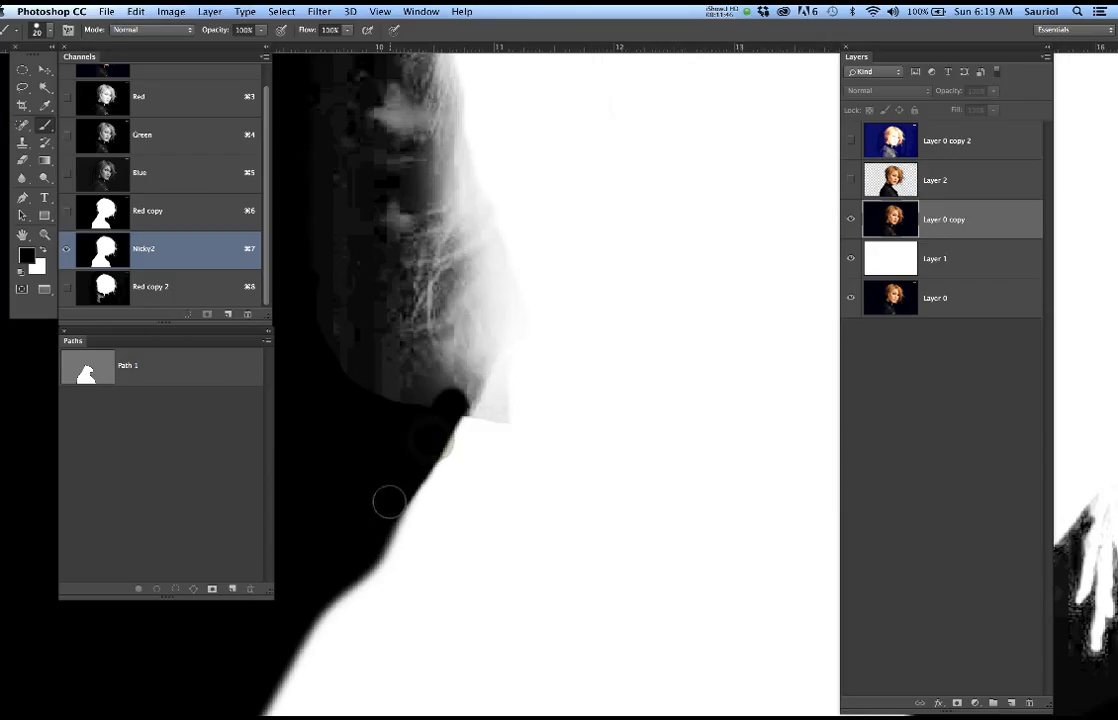
mouse_move(423, 459)
mouse_down()
mouse_move(367, 550)
mouse_move(404, 481)
mouse_up()
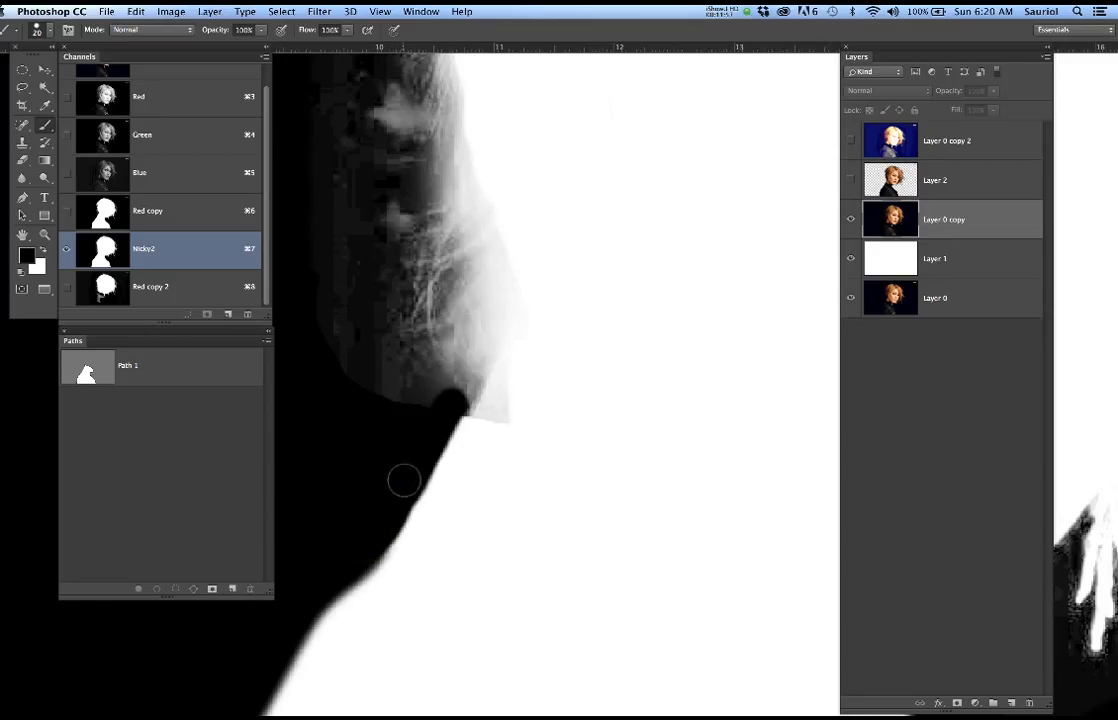
click(449, 408)
Blend the grey patch edge beneath the neck hair into the body with softer white strokes at 10% flow, using 40 px and 20 px brushes
key(x)
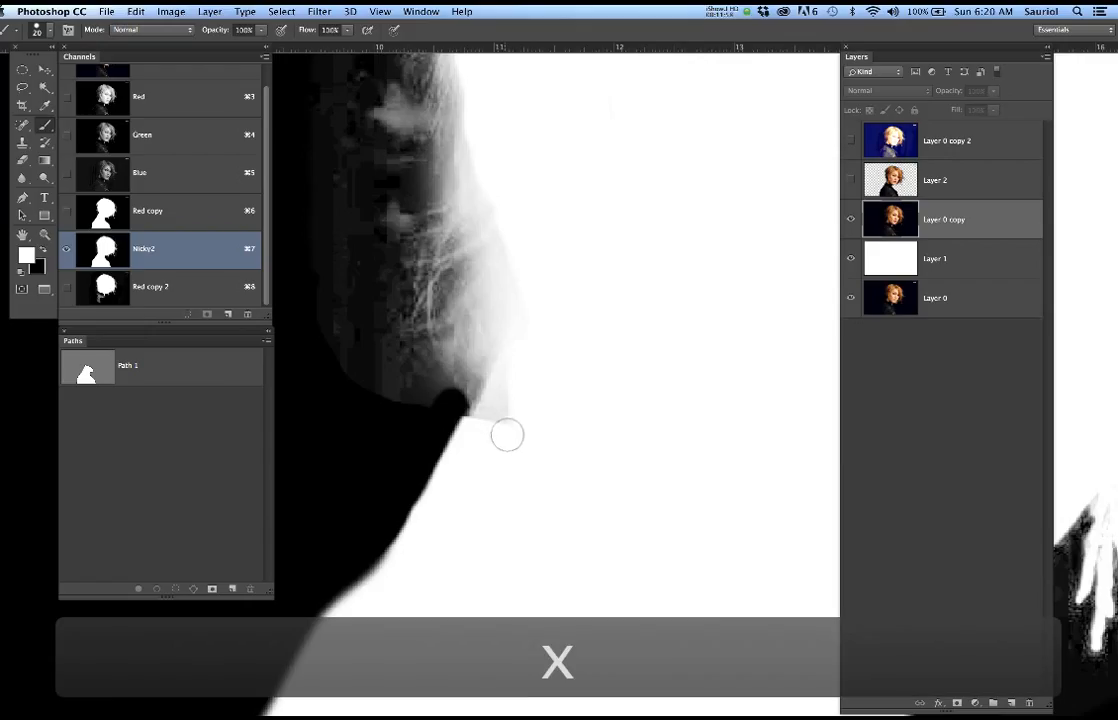
right_click(526, 432)
drag(662, 499, 621, 498)
key(Return)
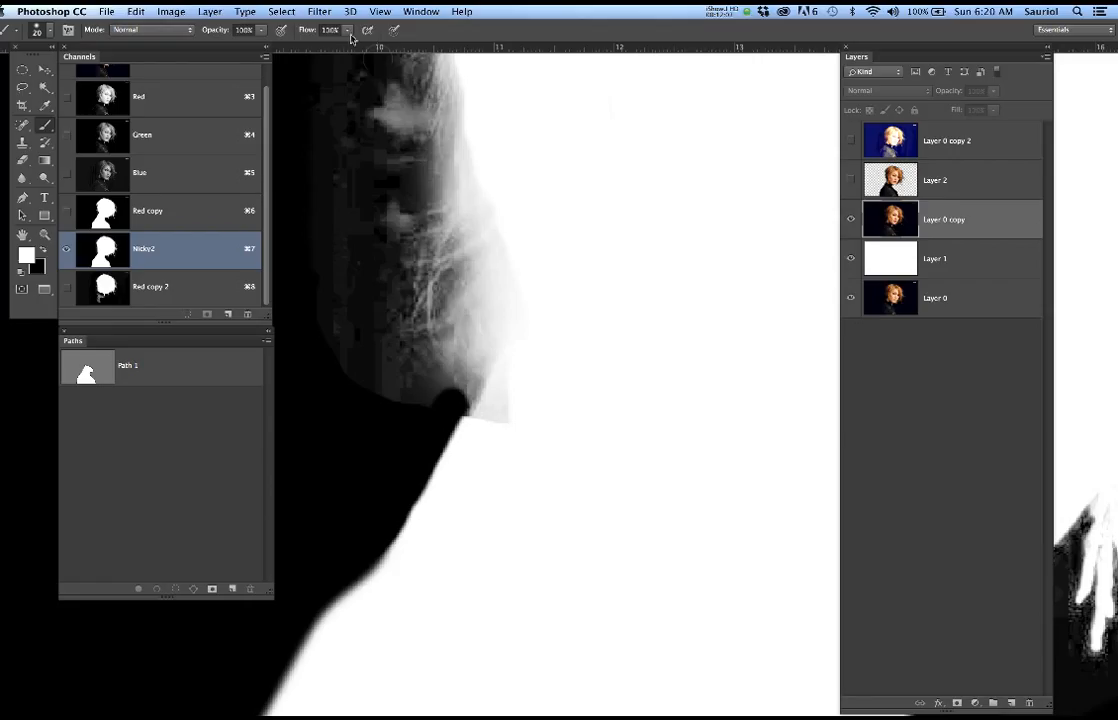
text(10)
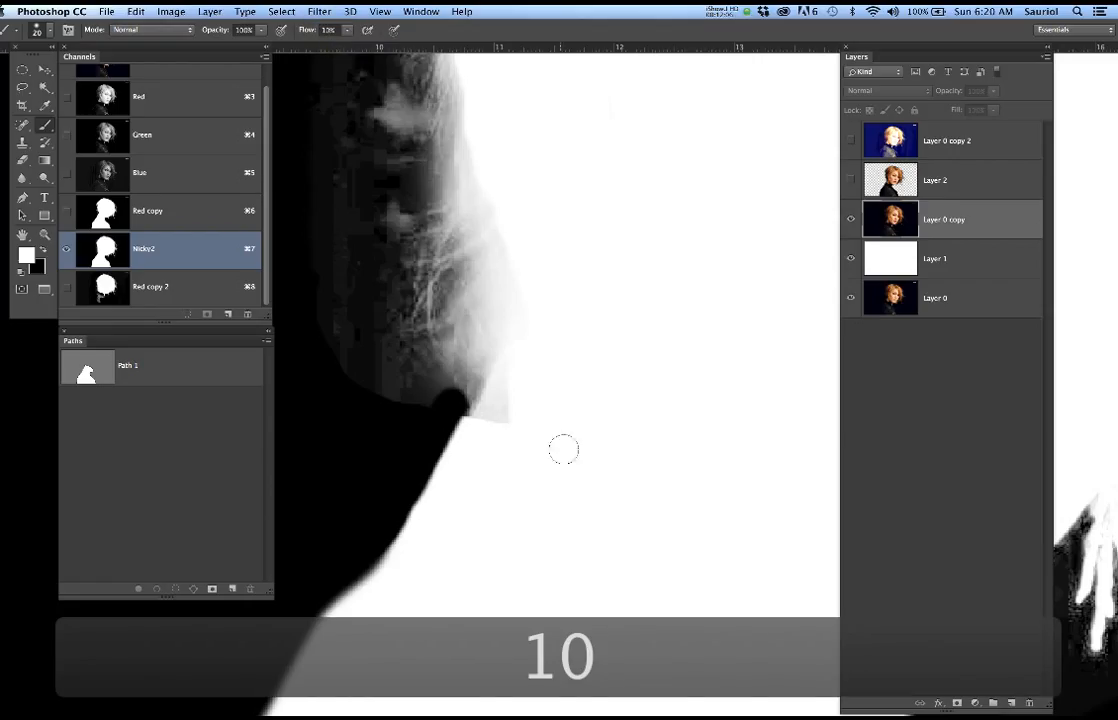
key(bracketright)
key(bracketright)
key(bracketright)
key(bracketright)
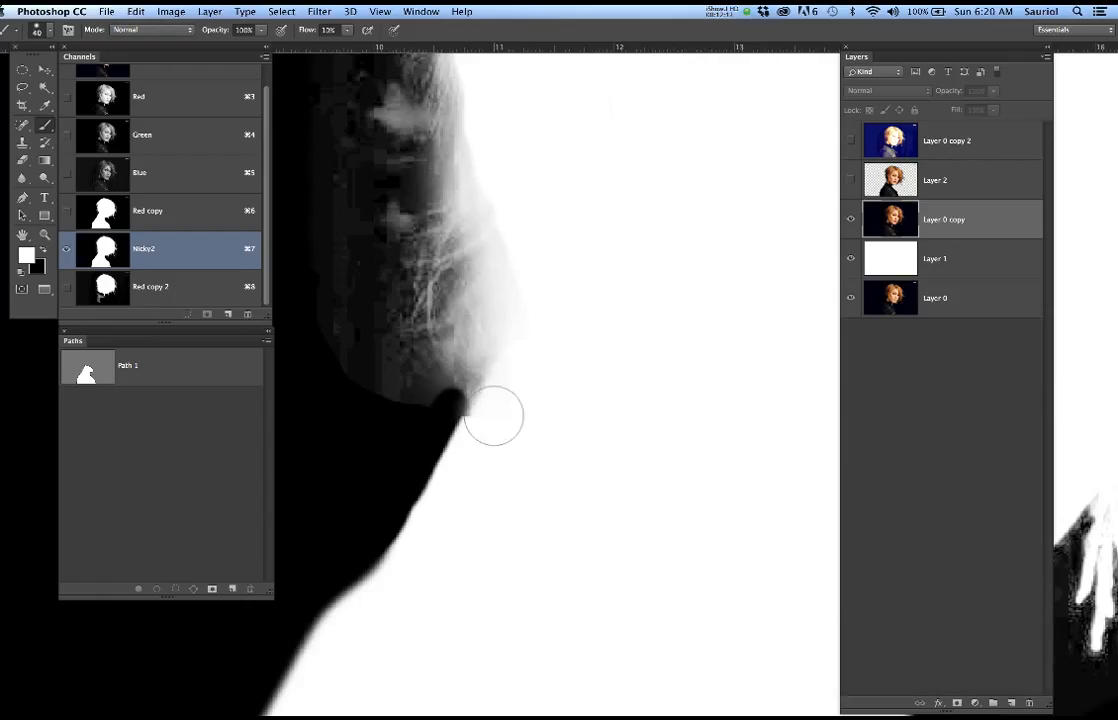
key(bracketleft)
key(bracketleft)
key(bracketleft)
key(bracketleft)
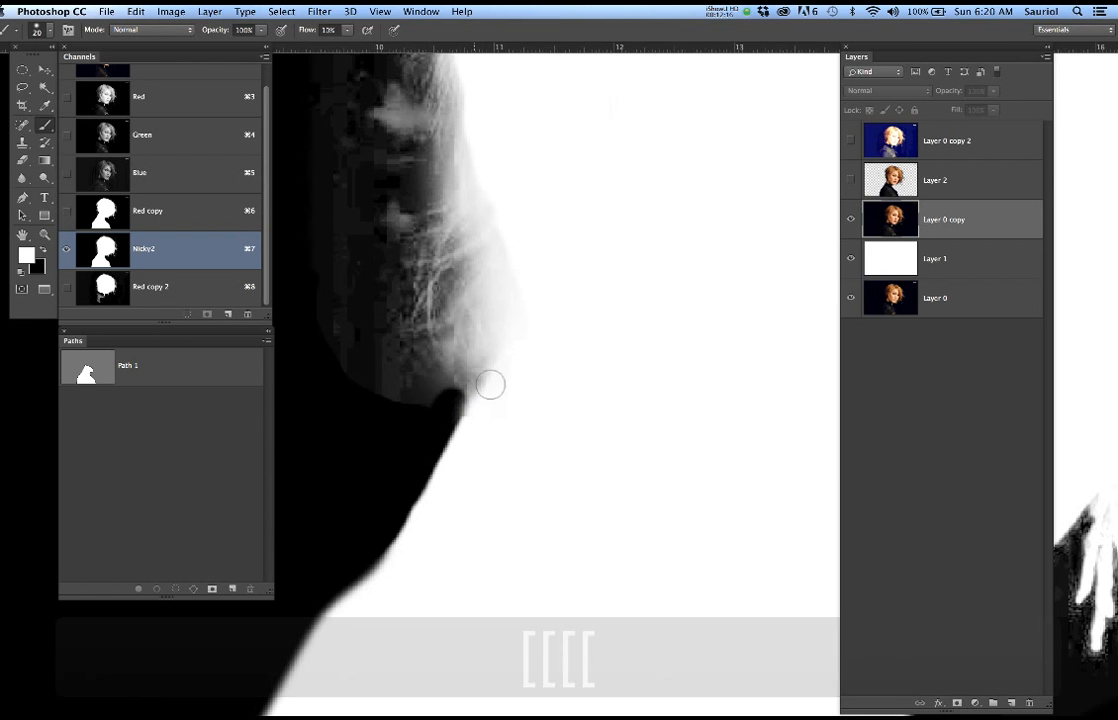
In Red copy 2, draw a loose Lasso selection around the hair and head, excluding the neck and collar, and copy it
scroll(517, 390, down, 3)
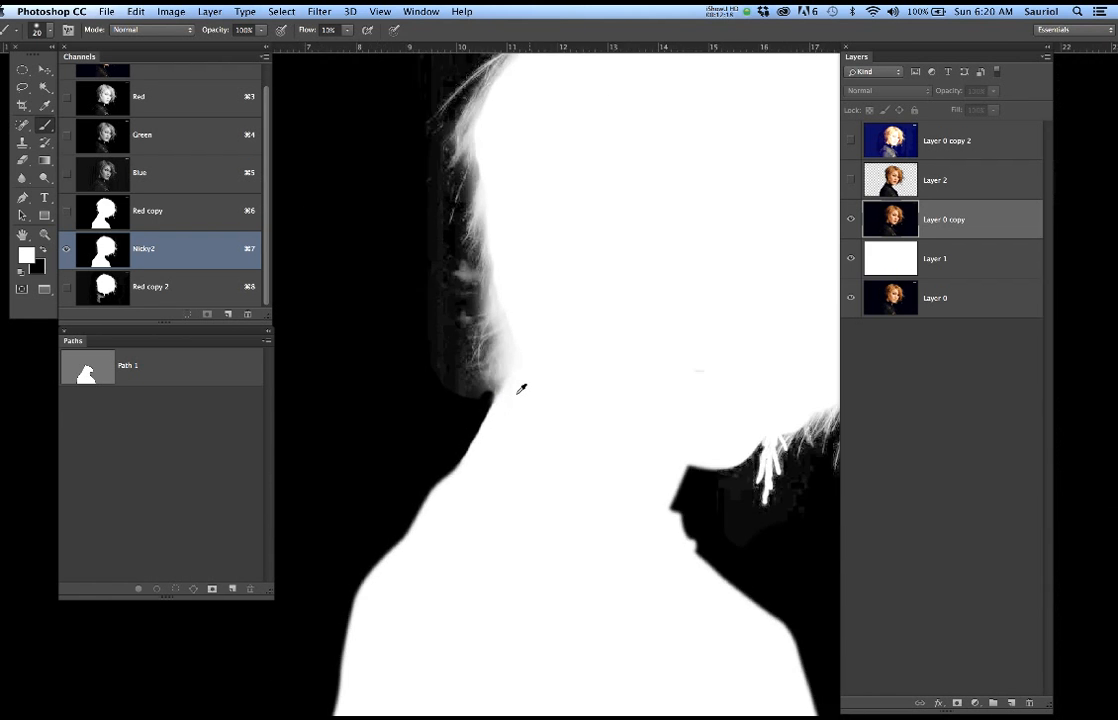
scroll(520, 388, down, 5)
key(space)
drag(600, 391, 524, 397)
scroll(549, 388, up, 3)
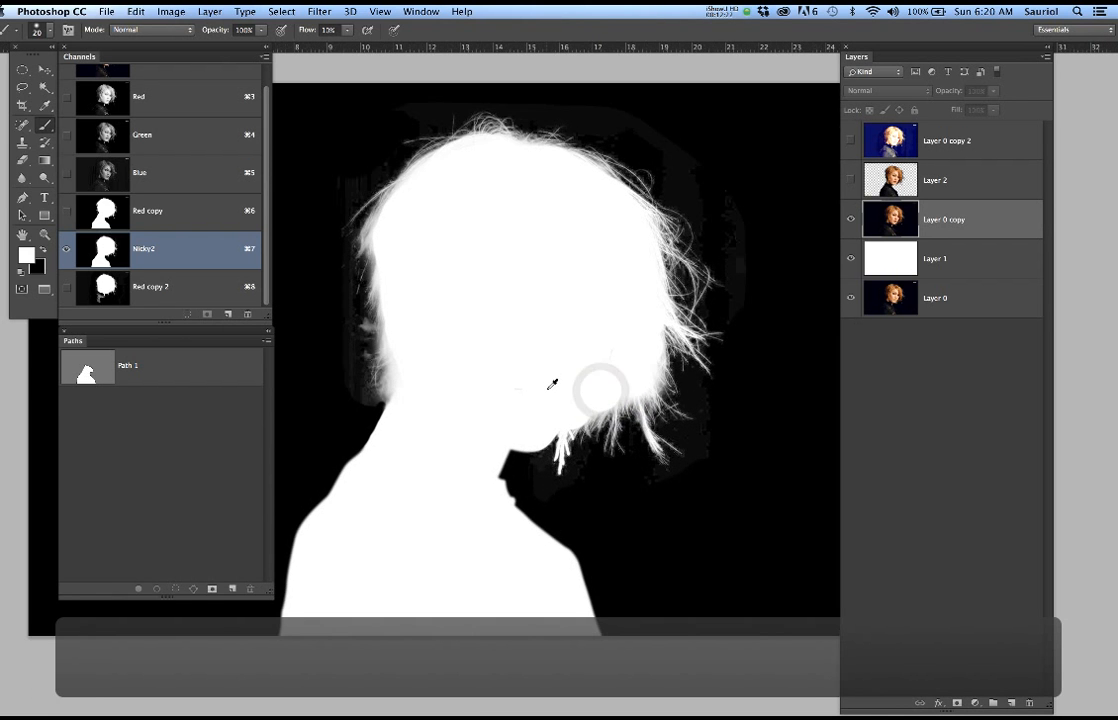
scroll(571, 394, left, 3)
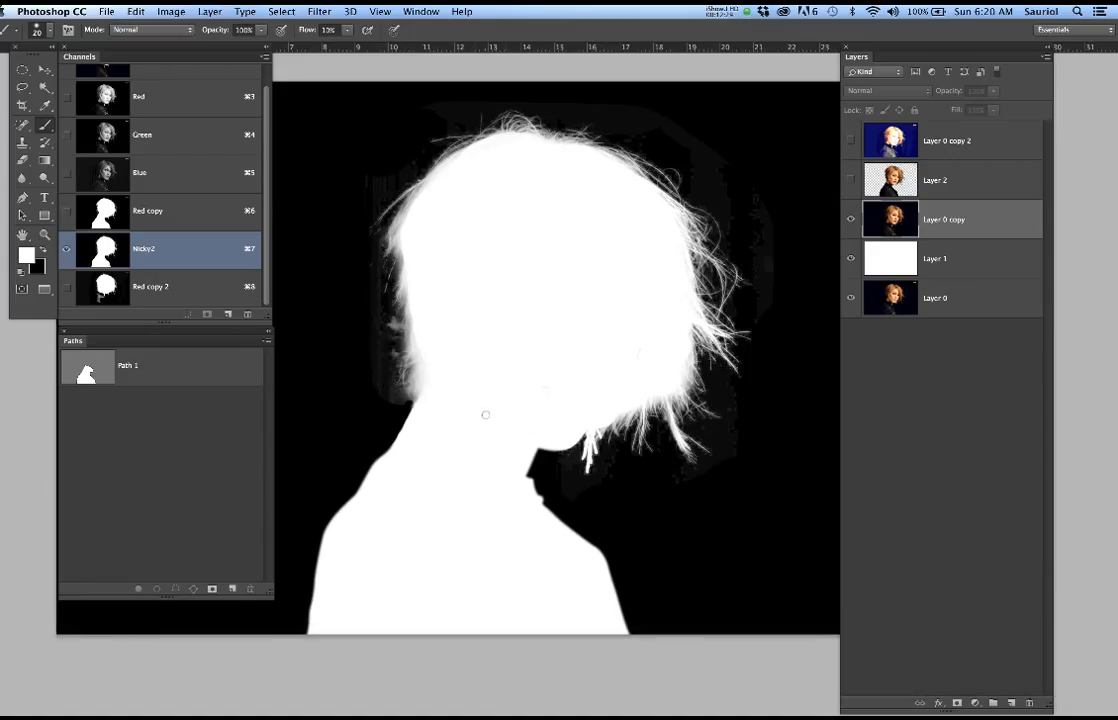
click(180, 290)
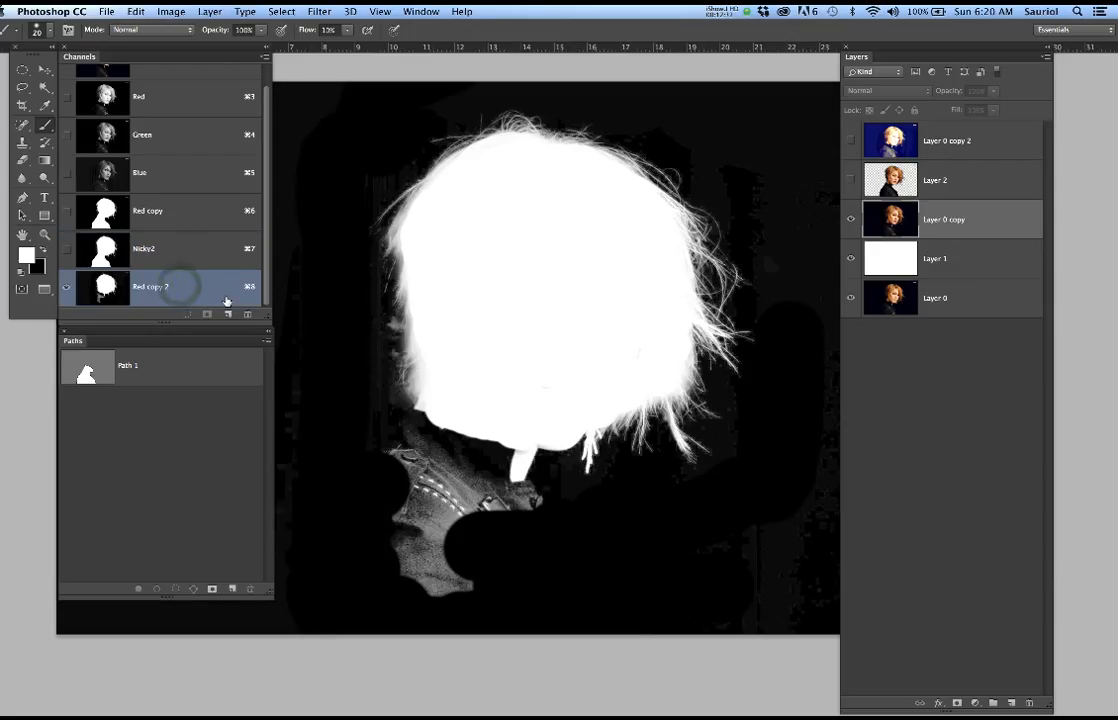
key(l)
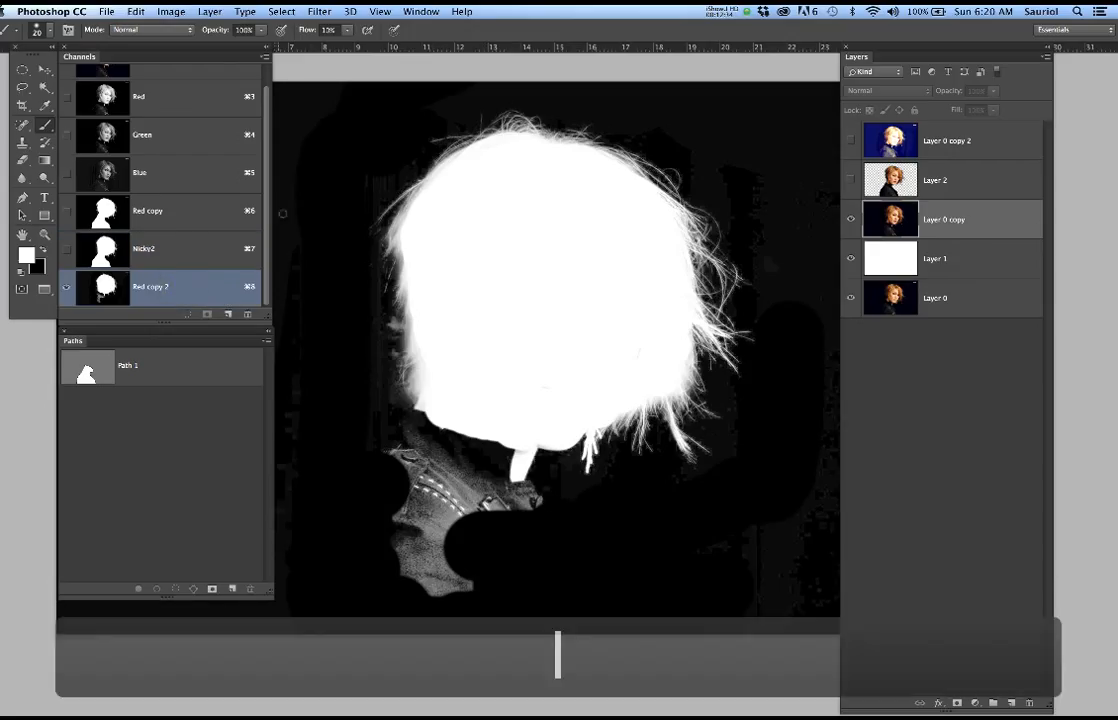
mouse_move(373, 141)
mouse_down()
mouse_move(459, 104)
mouse_move(585, 107)
mouse_move(674, 137)
mouse_move(738, 184)
mouse_move(770, 236)
mouse_move(783, 383)
mouse_move(745, 473)
mouse_move(650, 517)
mouse_move(562, 512)
mouse_up()
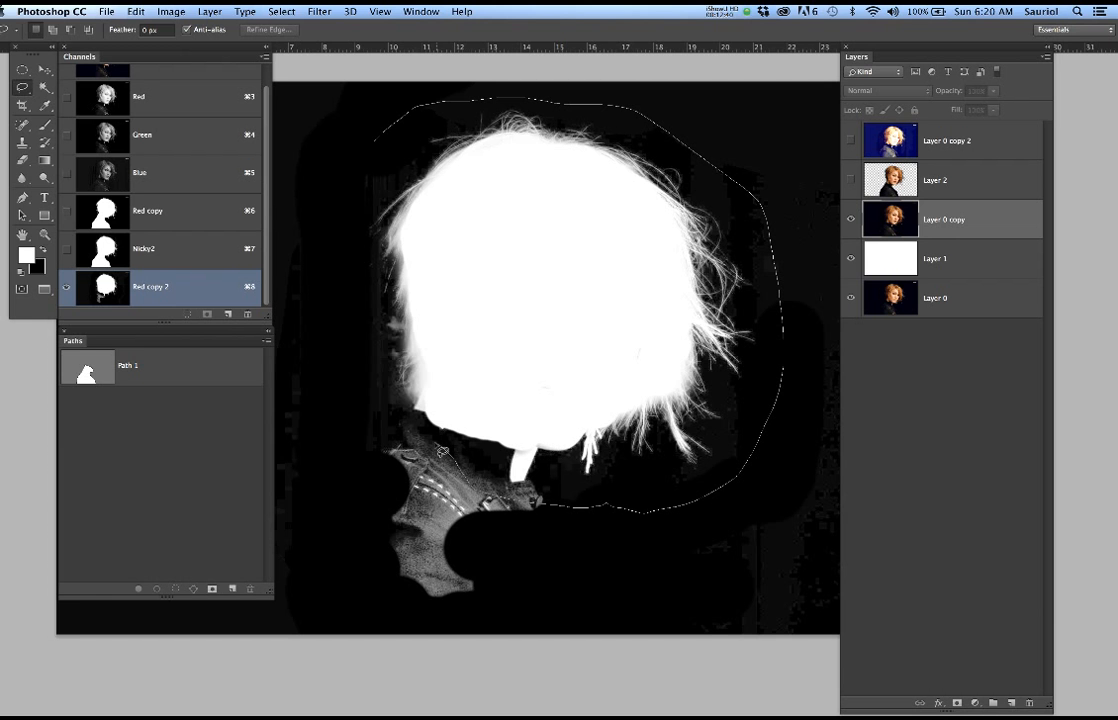
mouse_move(405, 432)
mouse_down()
mouse_move(331, 288)
mouse_move(343, 192)
mouse_move(378, 132)
mouse_move(406, 122)
mouse_move(402, 110)
mouse_up()
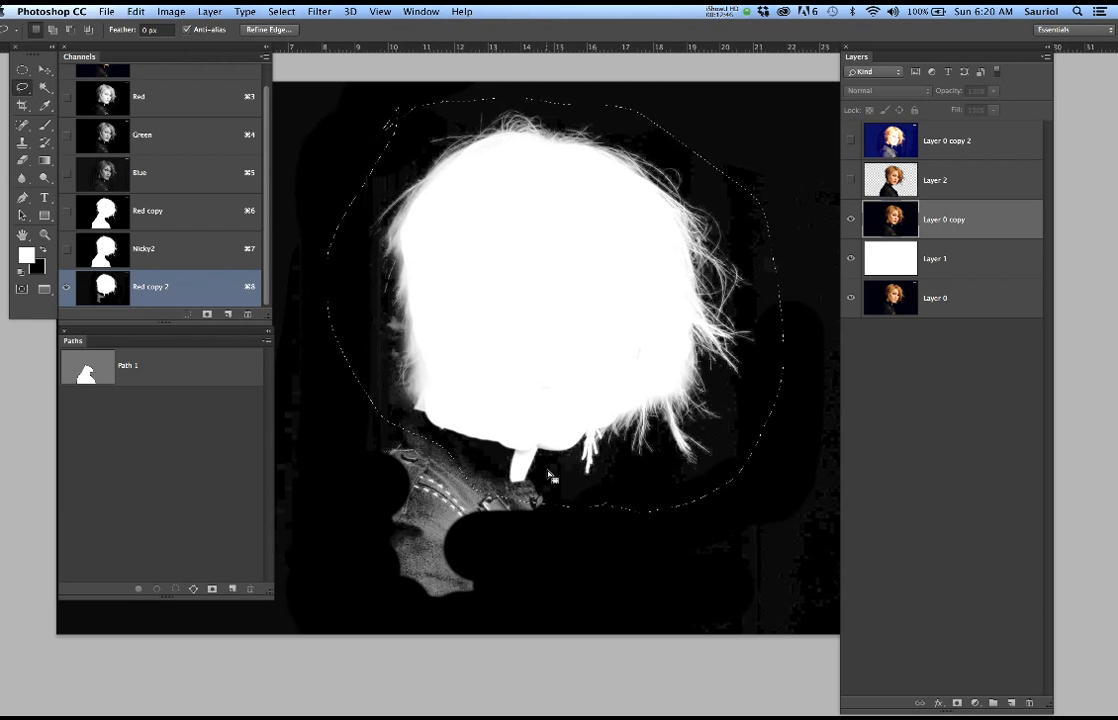
key(alt)
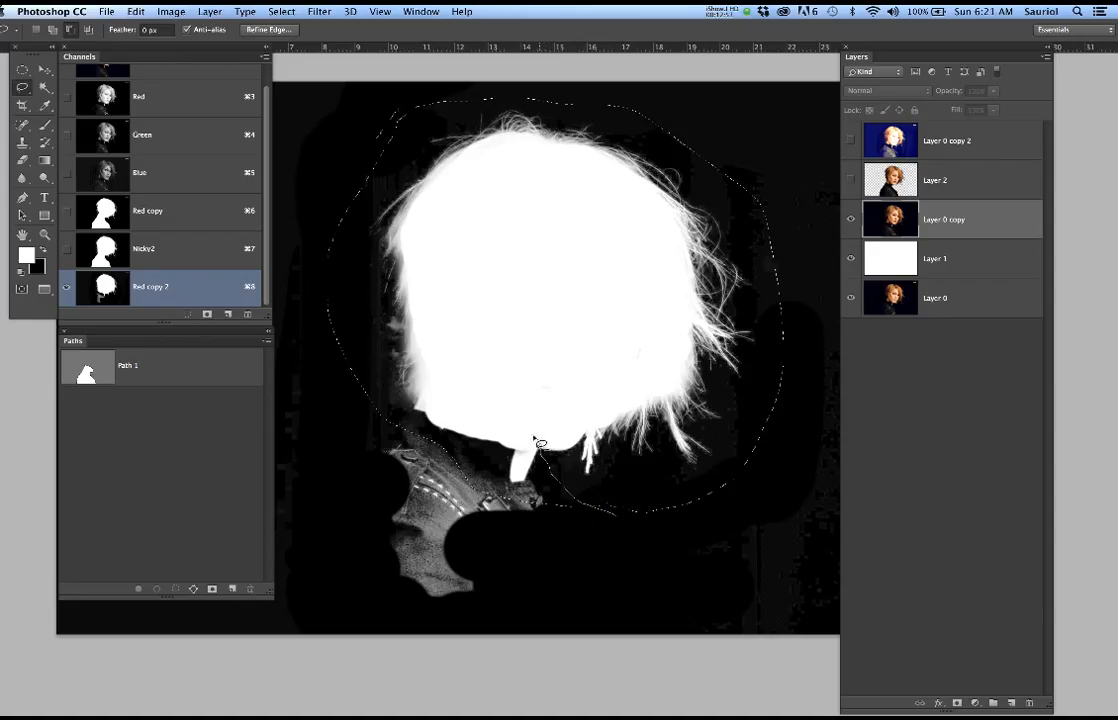
mouse_move(423, 414)
mouse_down()
mouse_move(378, 422)
mouse_move(393, 466)
mouse_move(548, 528)
mouse_move(606, 508)
mouse_up()
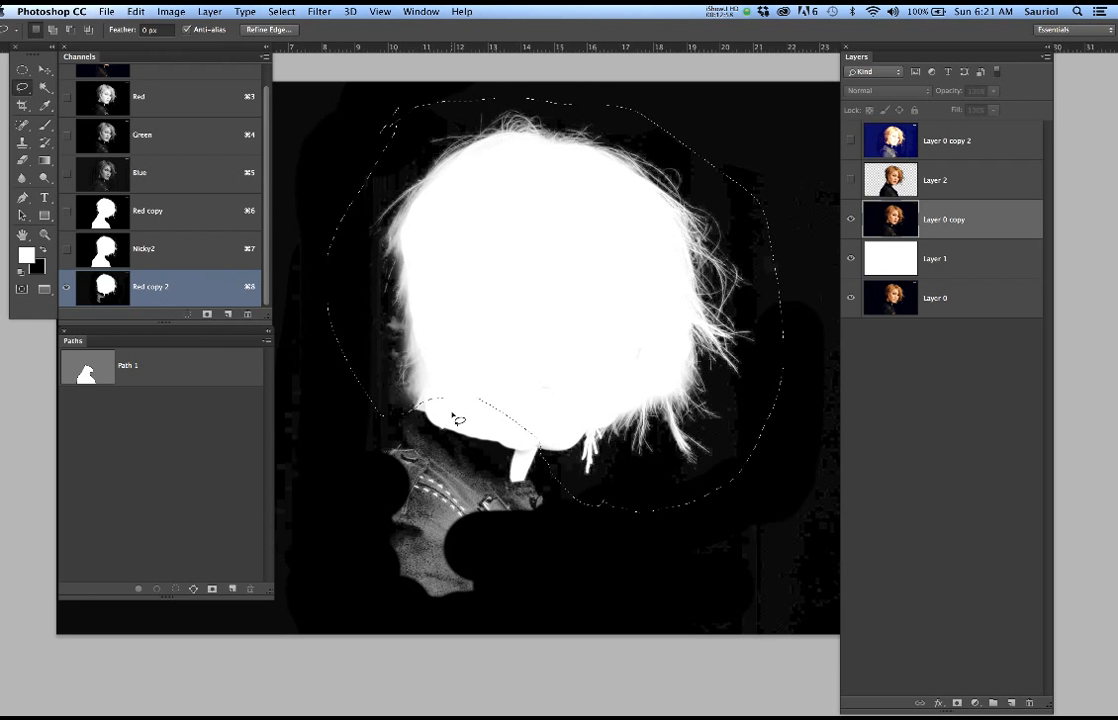
key(super+c)
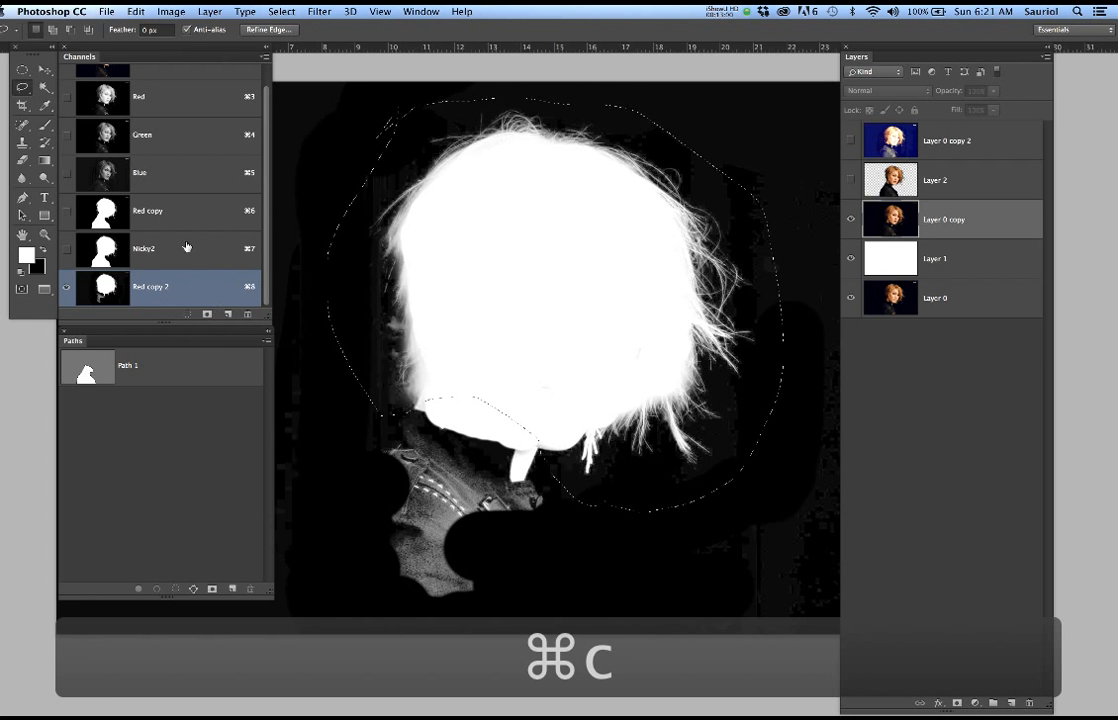
Load the Nicky2 channel as a selection and return to Layer 0 copy in the full-color view
click(187, 254)
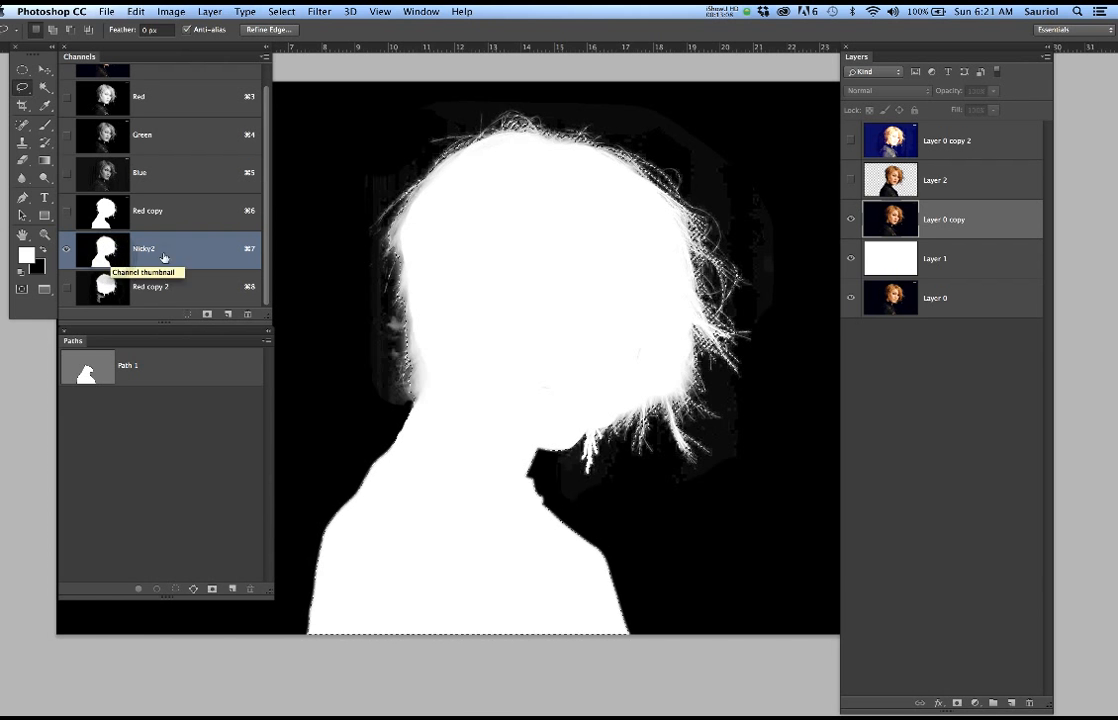
super+click(113, 260)
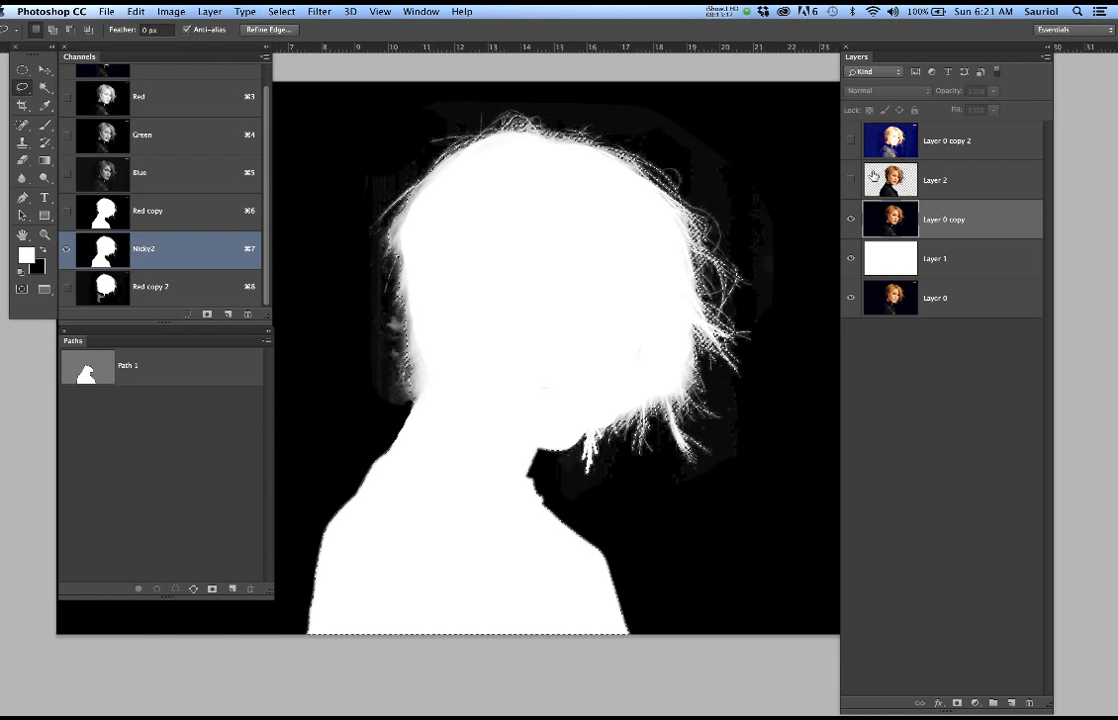
click(986, 219)
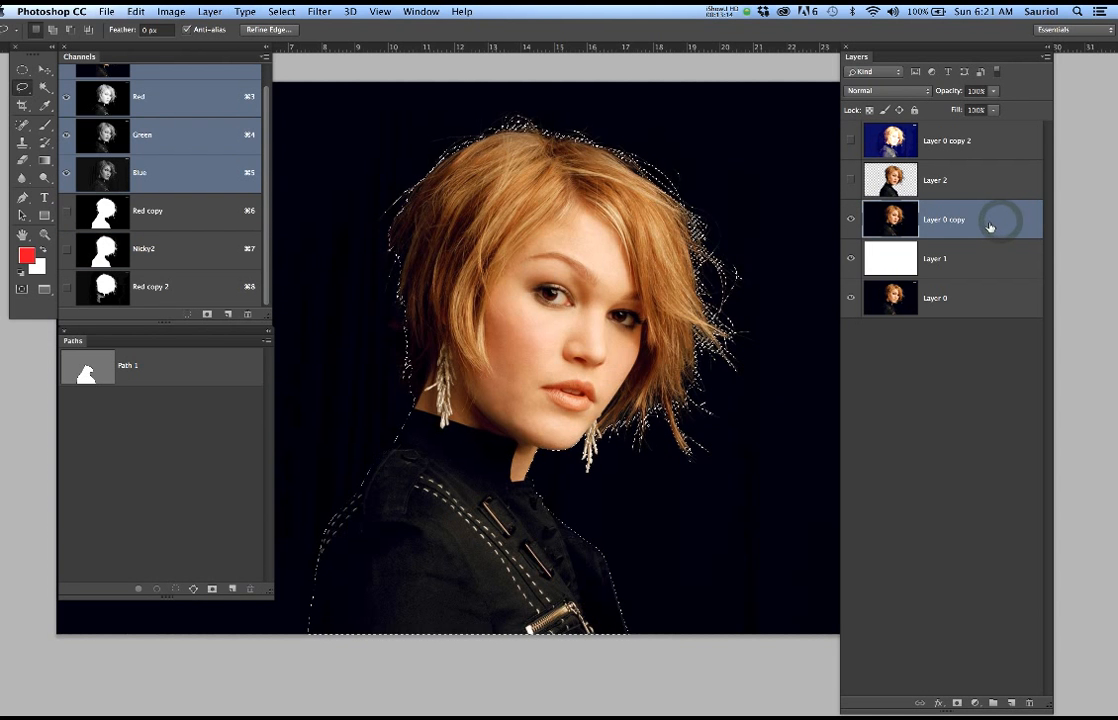
Copy the selected woman from Layer 0 copy onto a new layer and hide Layer 0 copy
click(981, 221)
key(super+j)
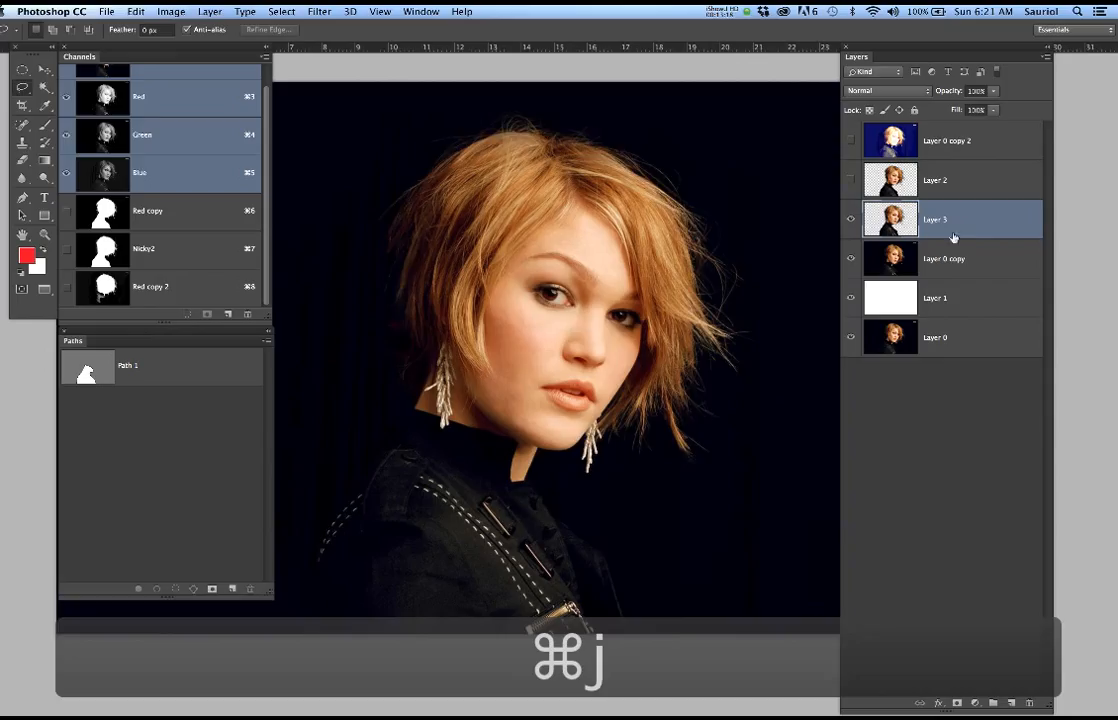
click(851, 258)
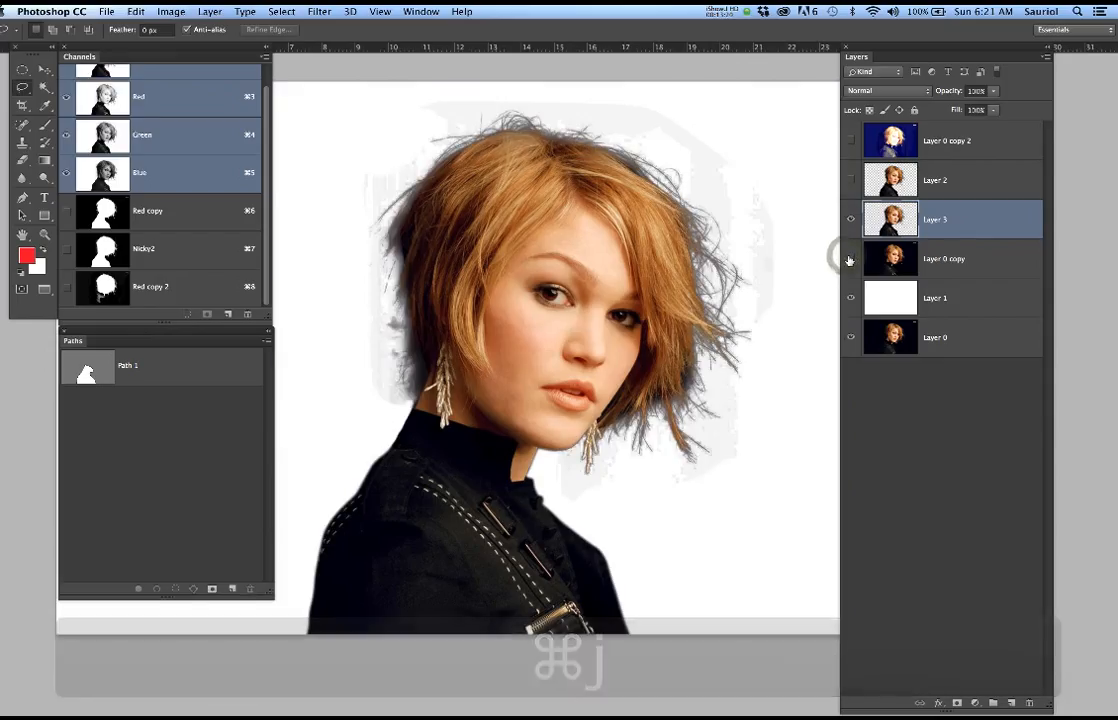
Duplicate the cut-out Layer 3 into the open Bourne movie poster 3 PSD document, keeping the suggested name Layer 13
right_click(989, 224)
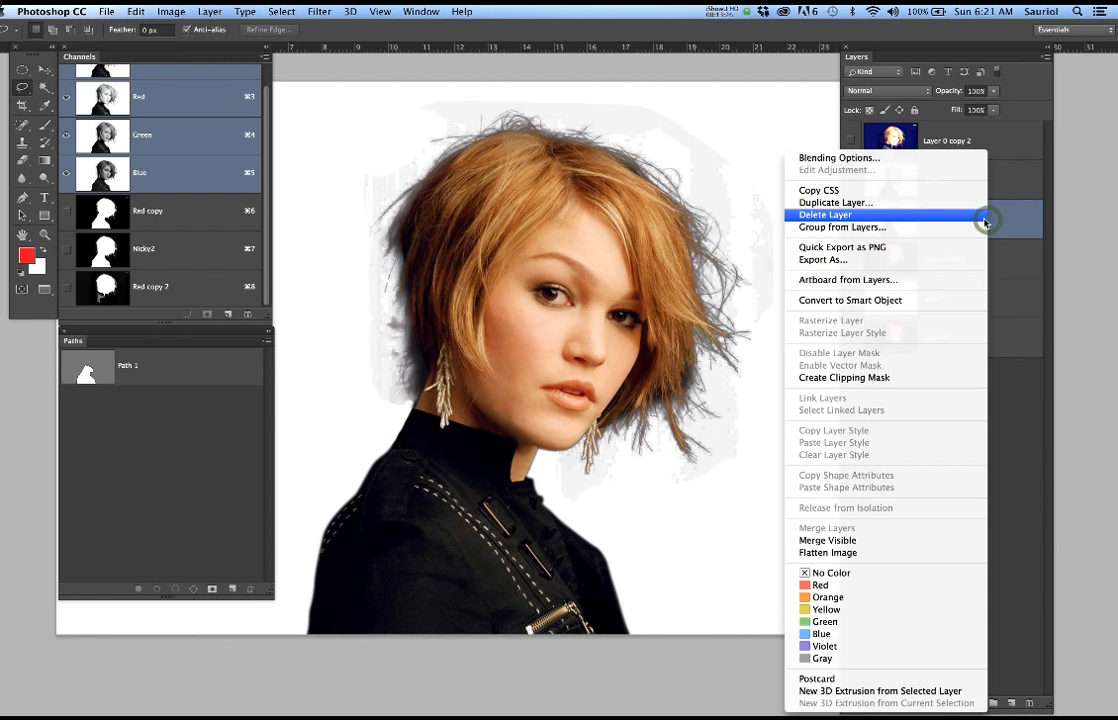
click(903, 203)
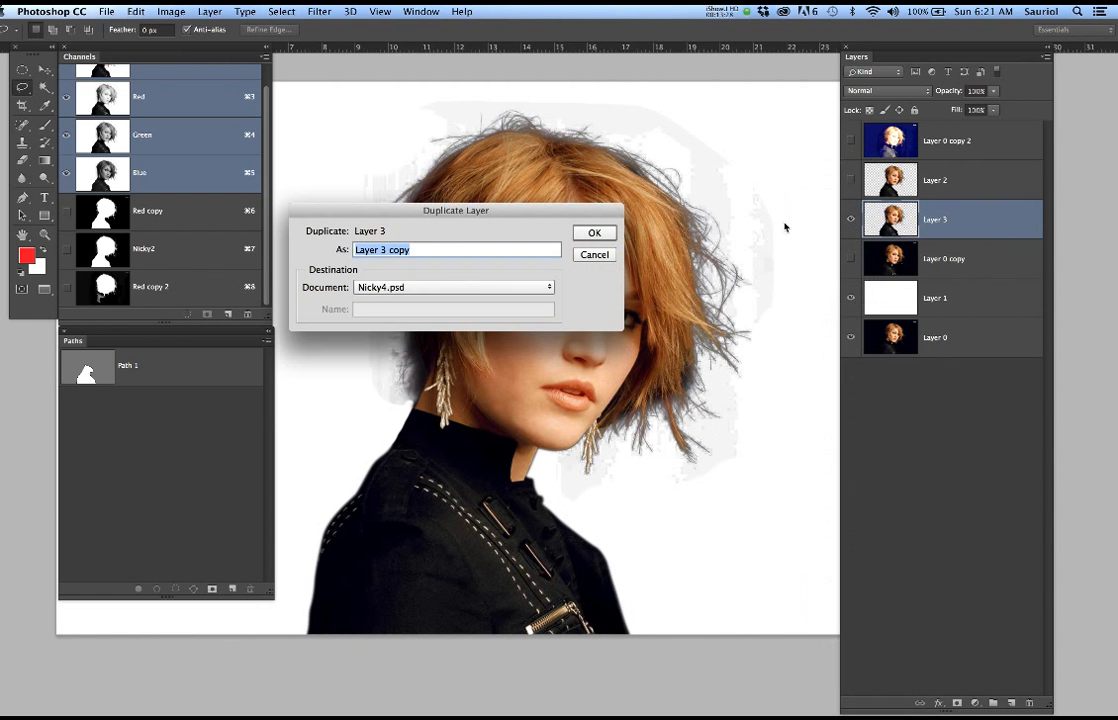
click(474, 288)
click(477, 238)
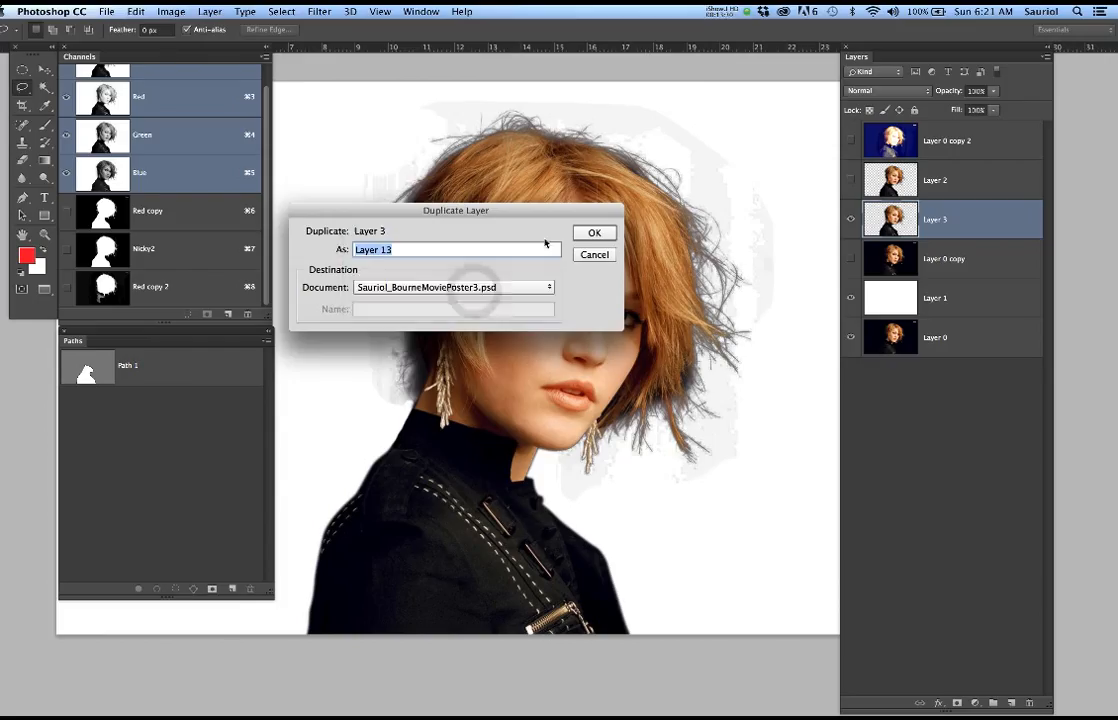
click(594, 233)
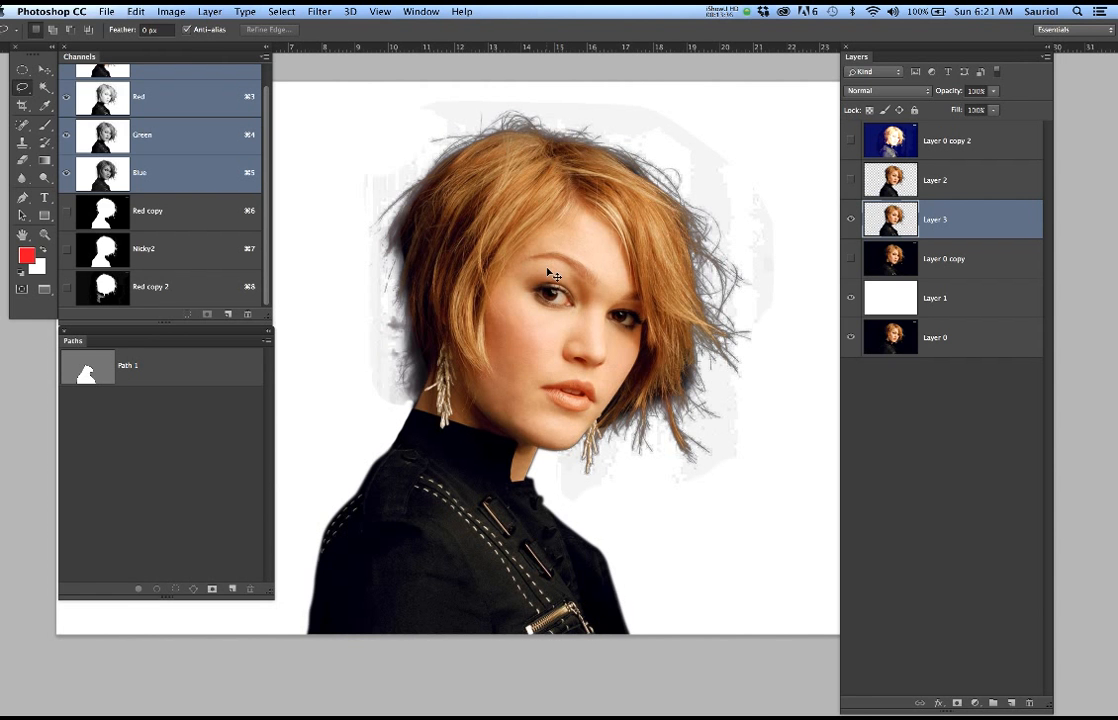
Switch to the Bourne movie poster document and open the Nicky group to see its layers
key(super+grave)
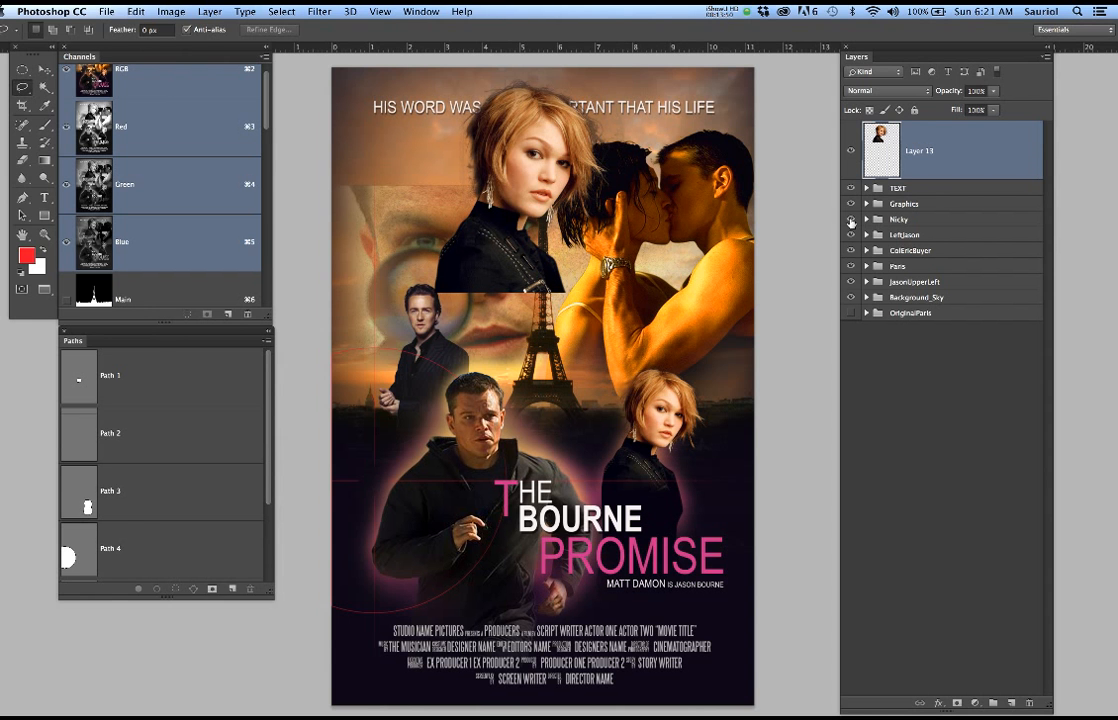
super+click(676, 523)
super+click(676, 523)
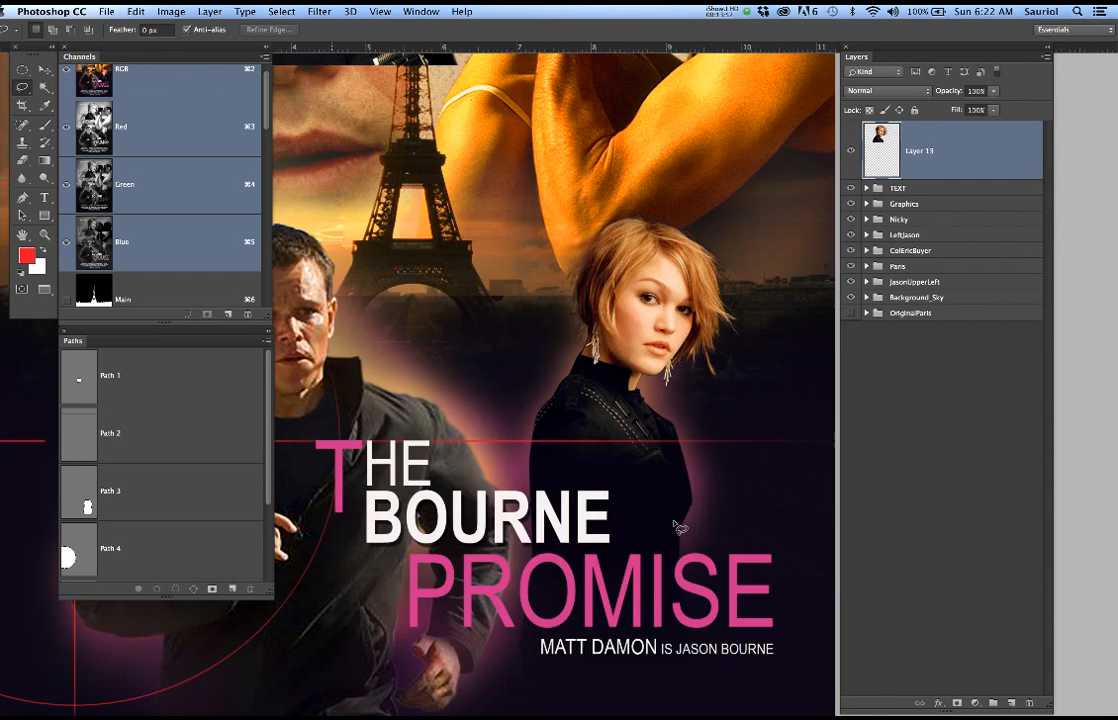
scroll(674, 521, up, 5)
scroll(674, 521, down, 2)
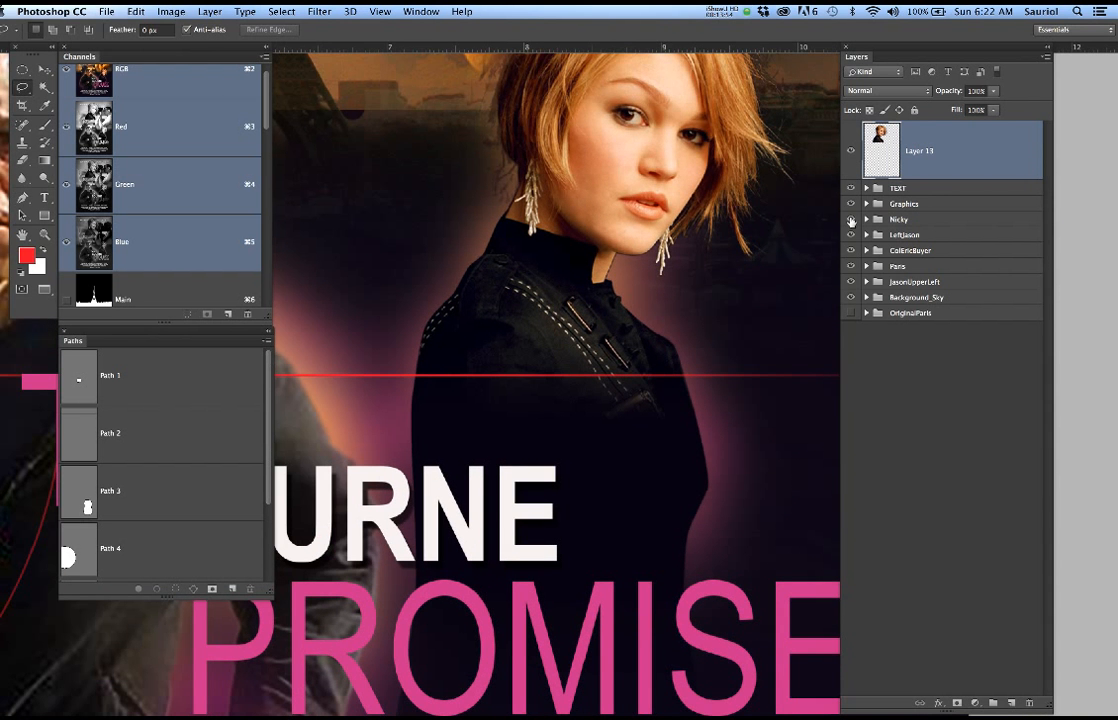
click(867, 220)
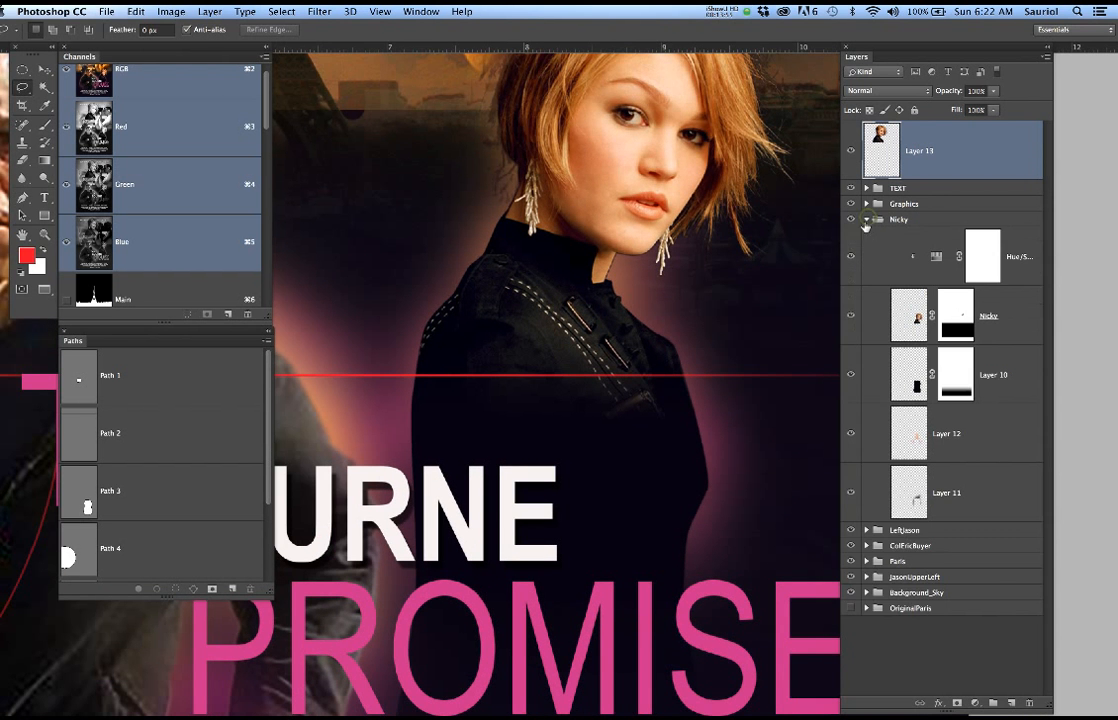
Compare the poster with the masked Nicky layer hidden and shown, leaving that layer visible
click(849, 316)
click(849, 316)
click(849, 316)
click(849, 316)
click(849, 316)
click(849, 316)
scroll(537, 314, down, 2)
scroll(537, 314, down, 5)
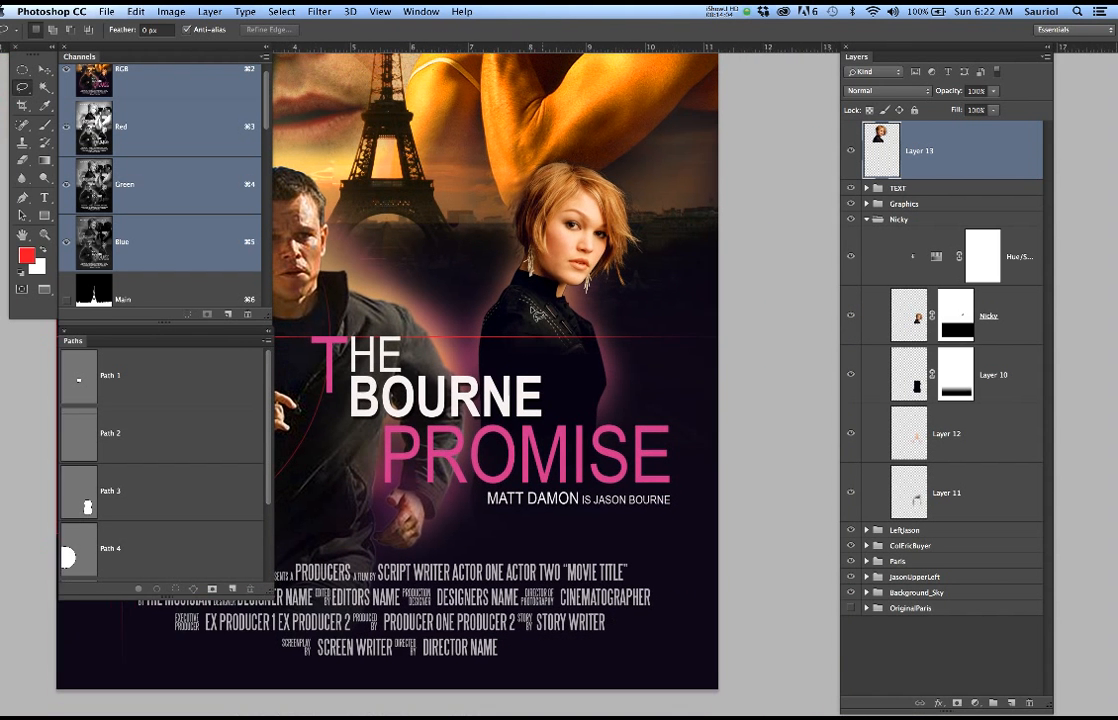
Hide the whole Nicky group in the poster
click(852, 221)
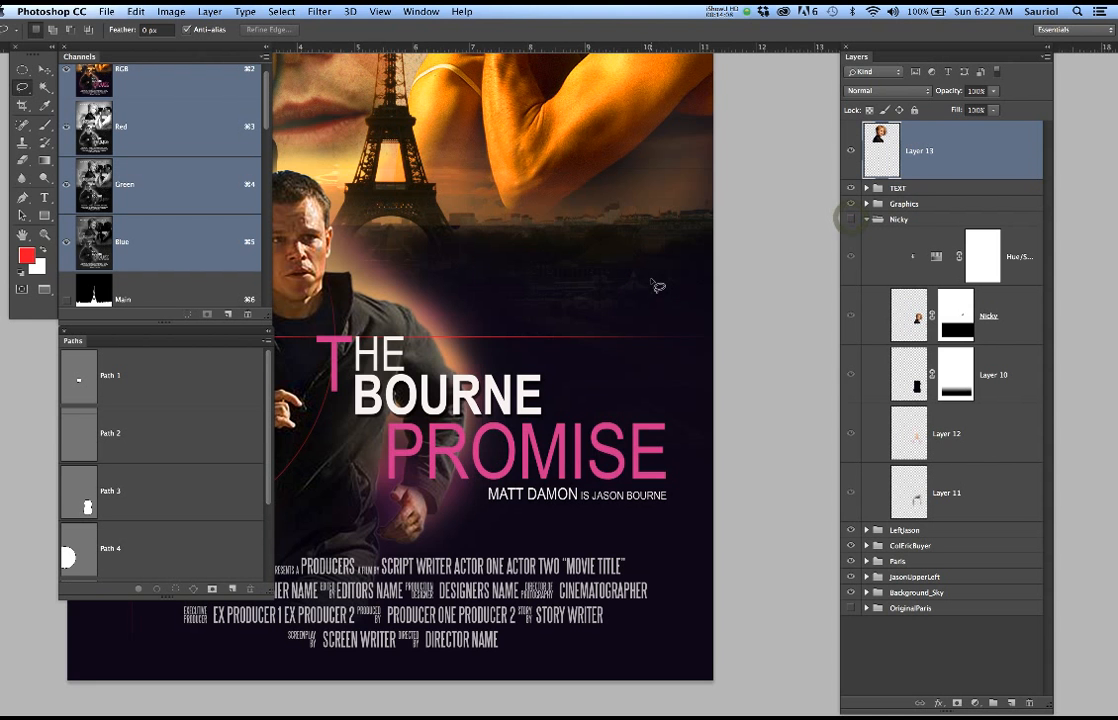
scroll(655, 284, up, 1)
scroll(655, 284, down, 2)
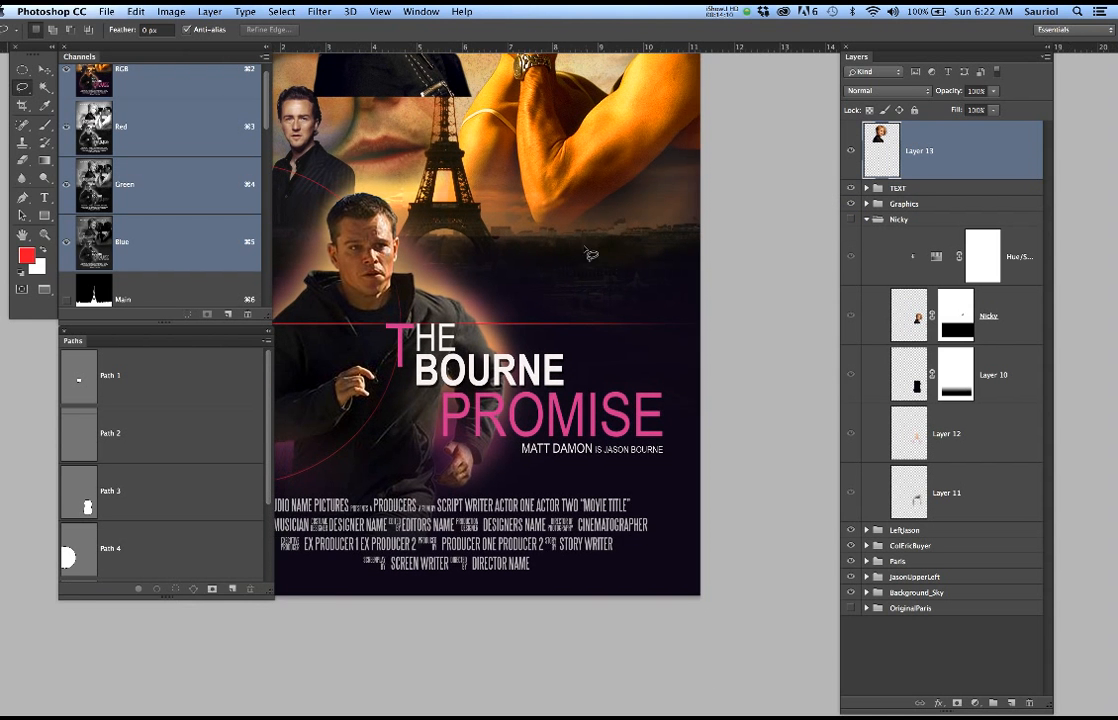
scroll(495, 183, down, 1)
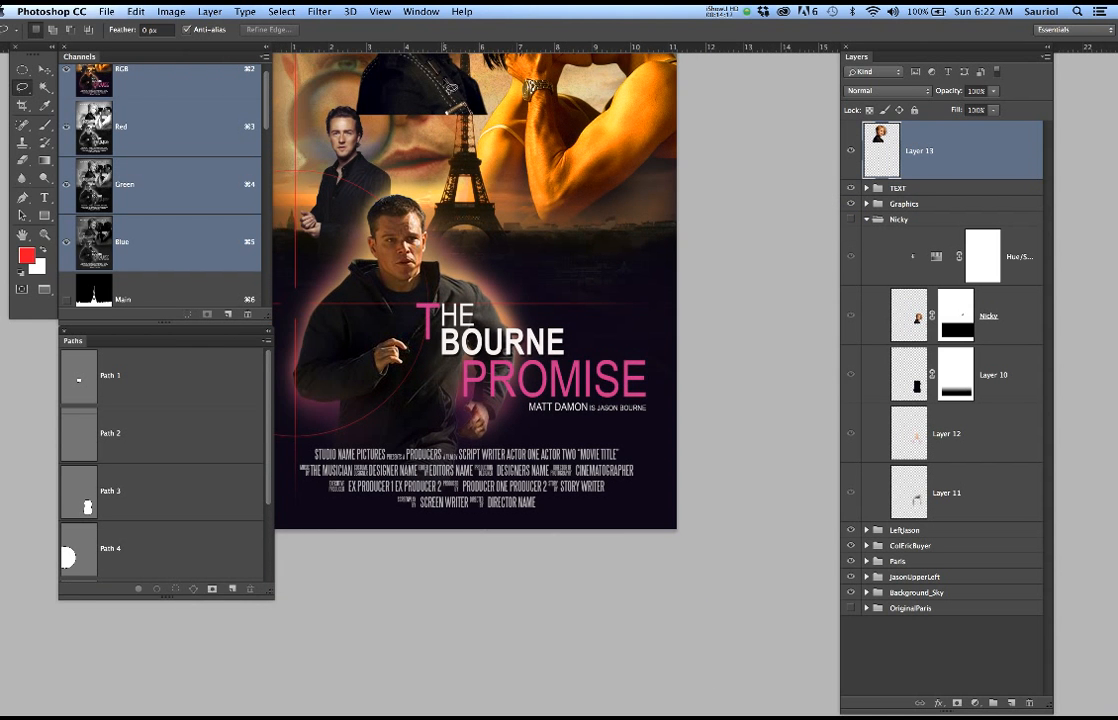
Move the woman on Layer 13 down over the movie title, beside the running man
key(v)
drag(447, 97, 570, 425)
scroll(595, 330, up, 3)
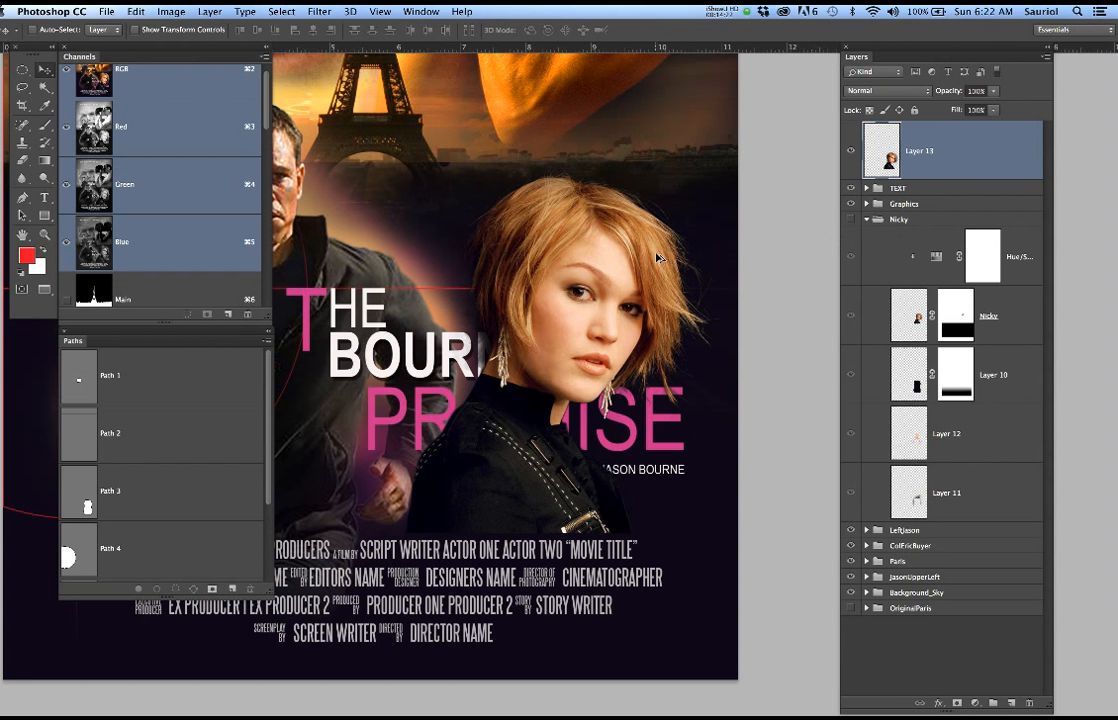
Delete Layer 13 from the poster
scroll(657, 258, down, 2)
drag(974, 150, 1033, 703)
scroll(601, 290, up, 5)
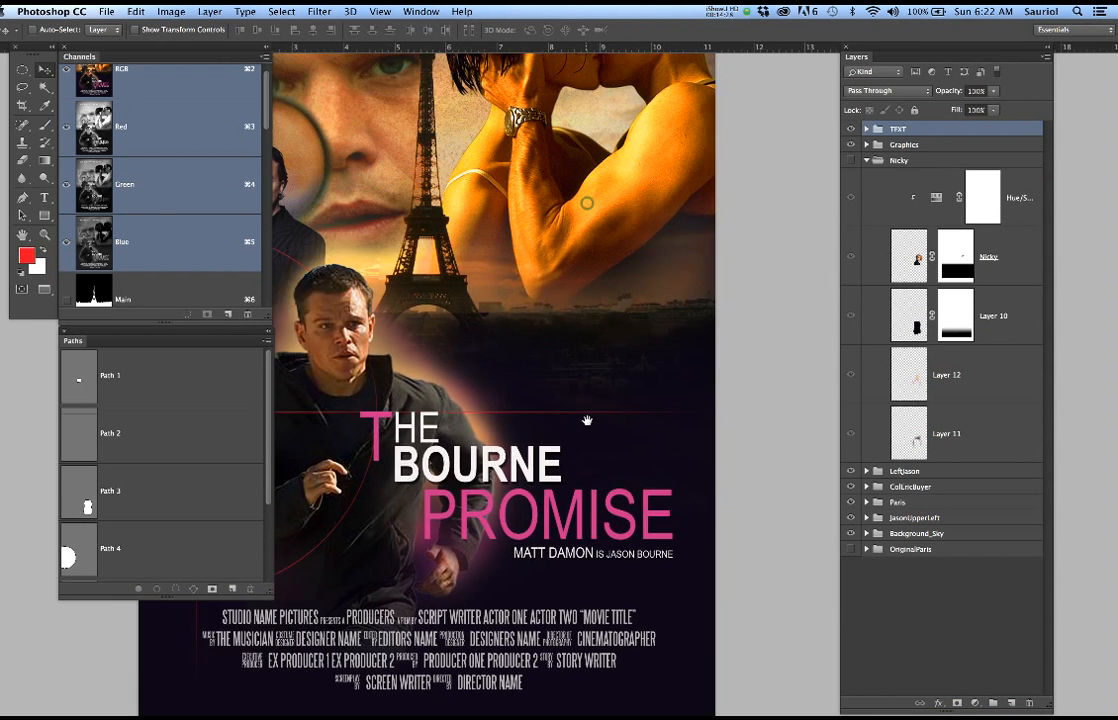
scroll(587, 420, up, 5)
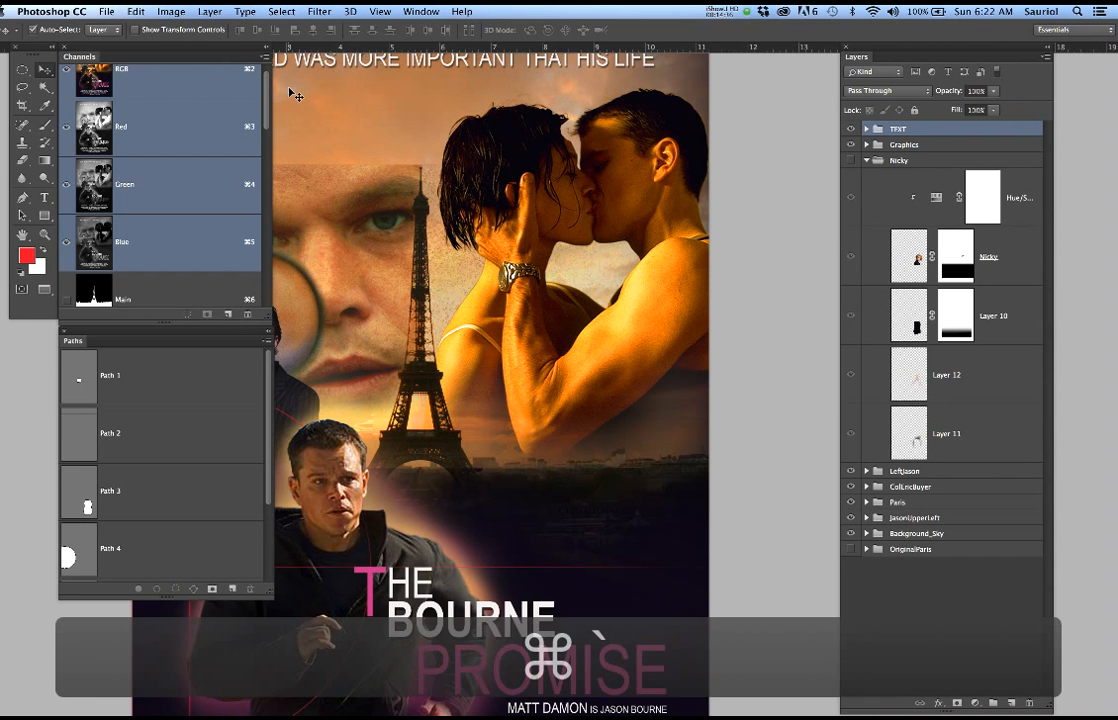
Switch to the kissing couple document and hide Layer 2, Layer 0 copy and Layer 1 so only Layer 0 shows
key(super+grave)
key(super+grave)
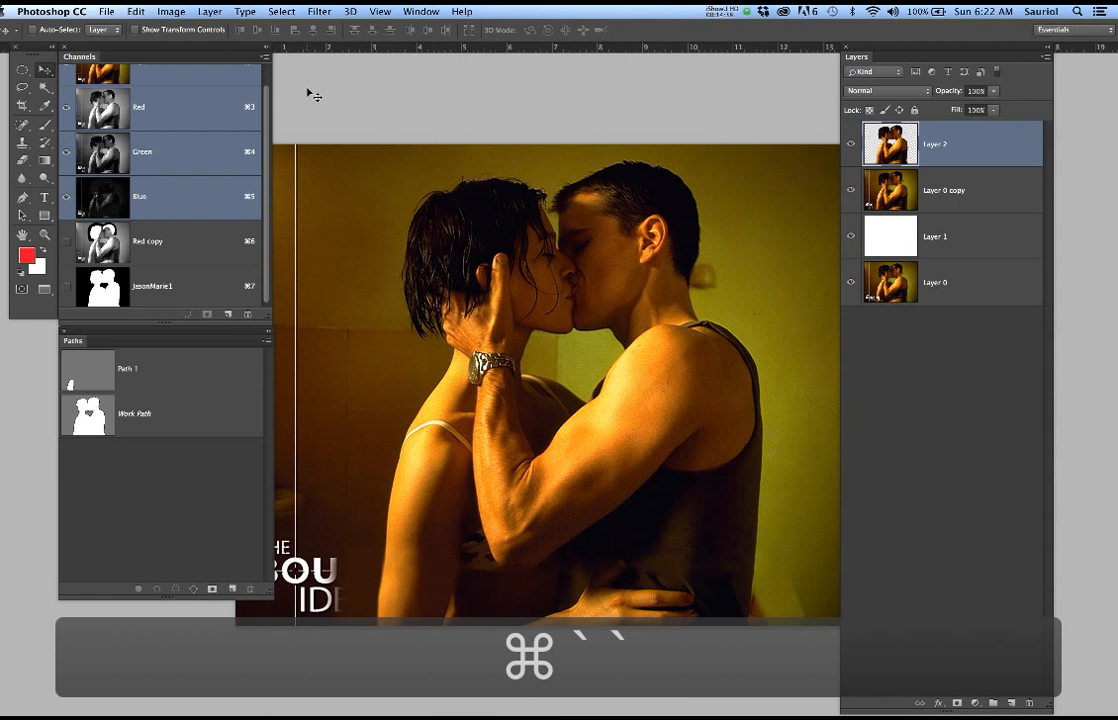
click(851, 144)
click(851, 190)
click(851, 236)
key(super+0)
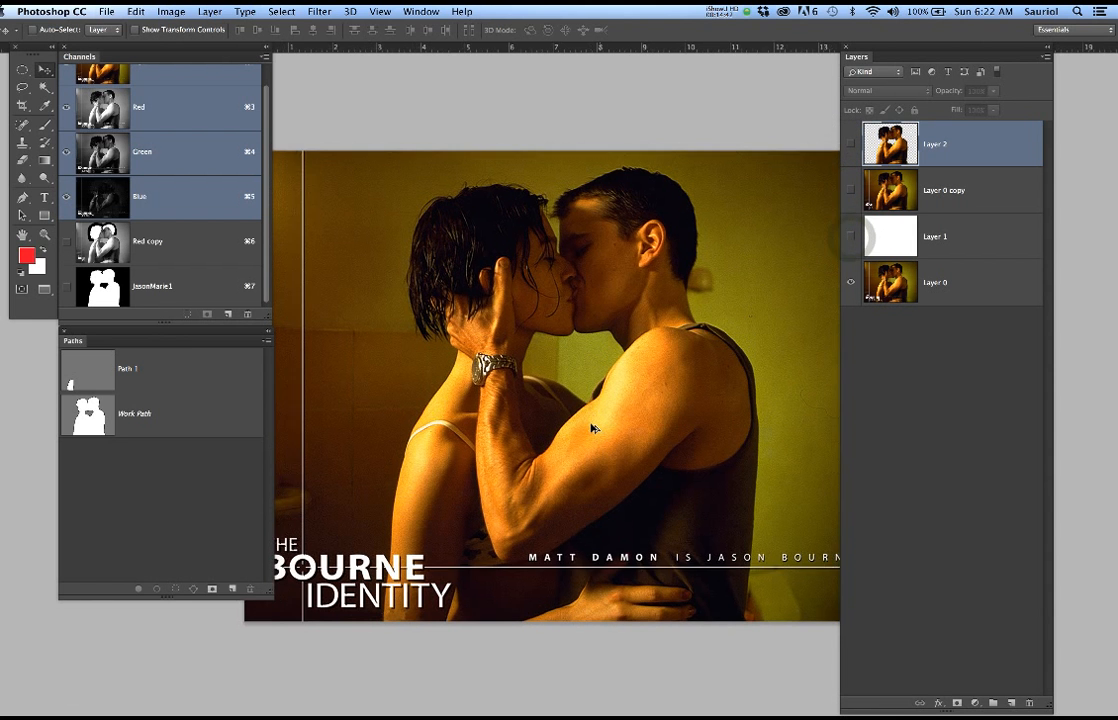
scroll(621, 570, up, 5)
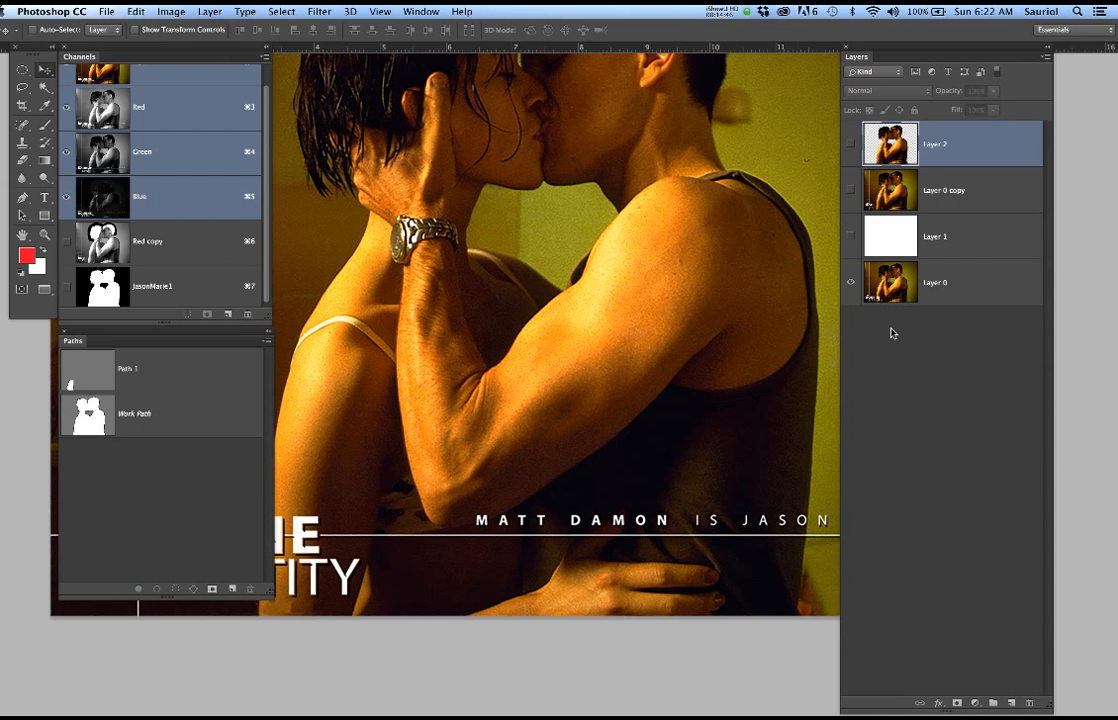
Duplicate Layer 0 and hide the original Layer 0
click(962, 282)
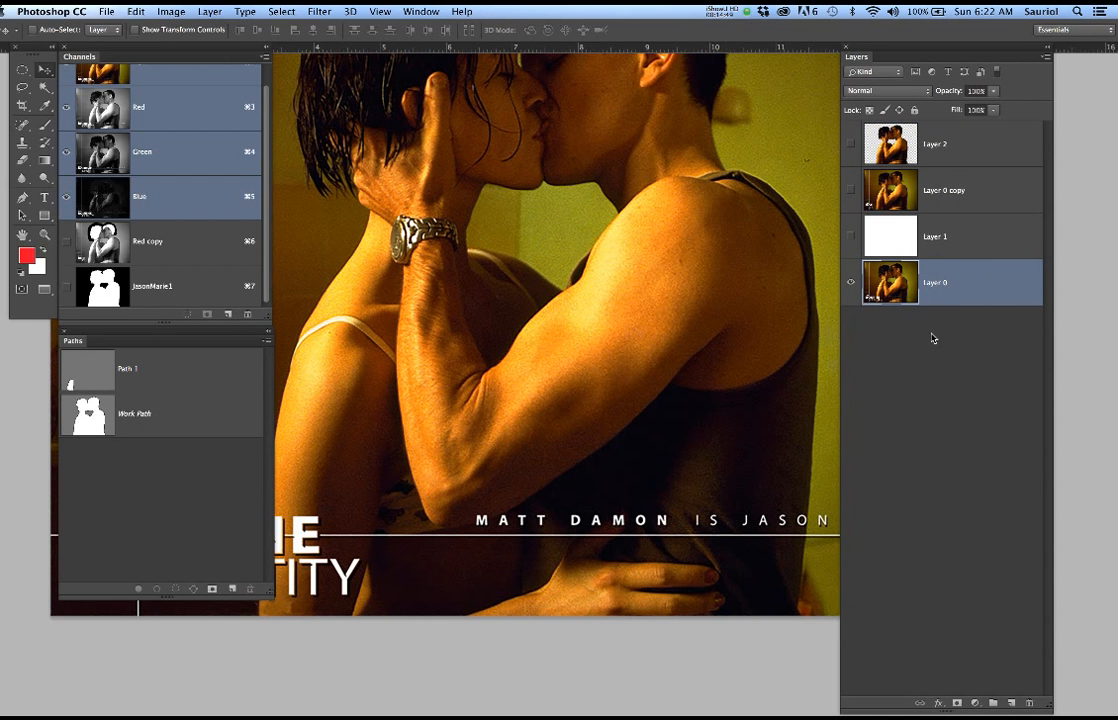
drag(980, 284, 1012, 703)
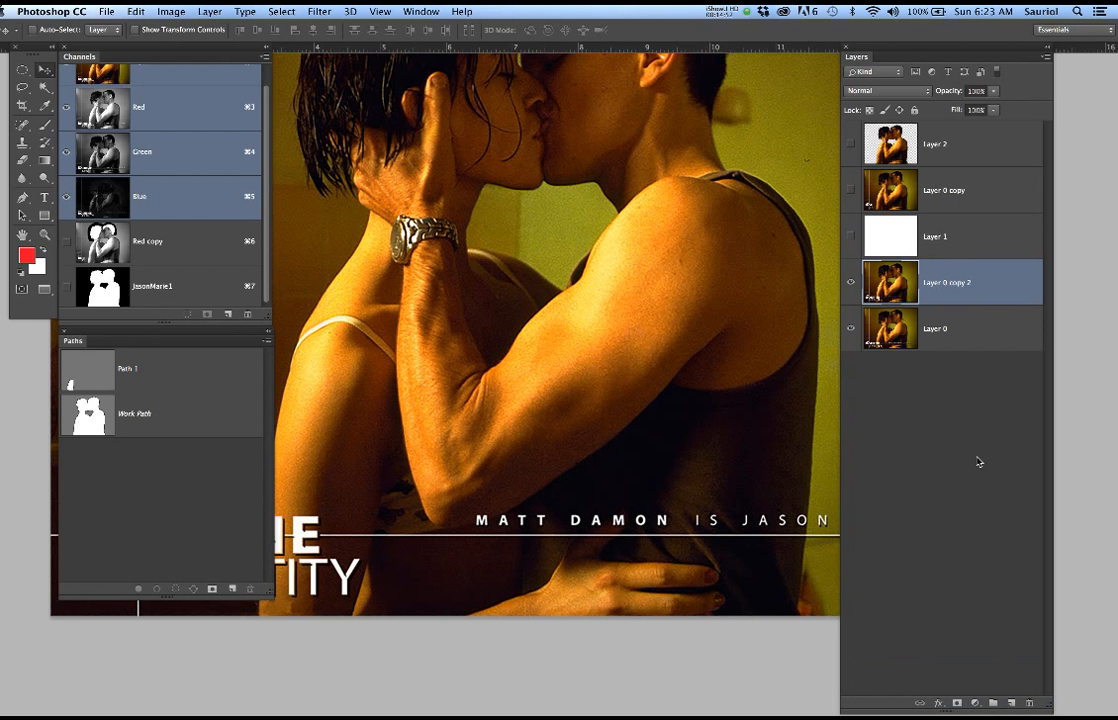
click(850, 328)
Draw a rectangular marquee selection tightly around the words MATT DAMON above the white line on Layer 0 copy 2
scroll(657, 497, up, 3)
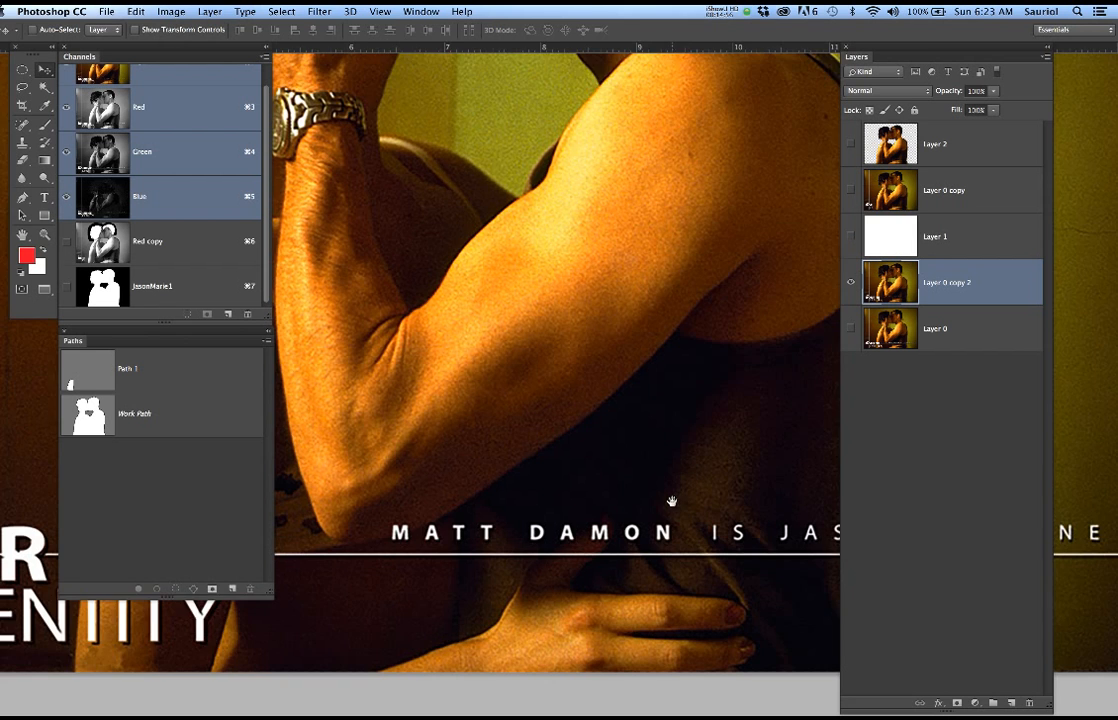
drag(672, 500, 679, 429)
key(m)
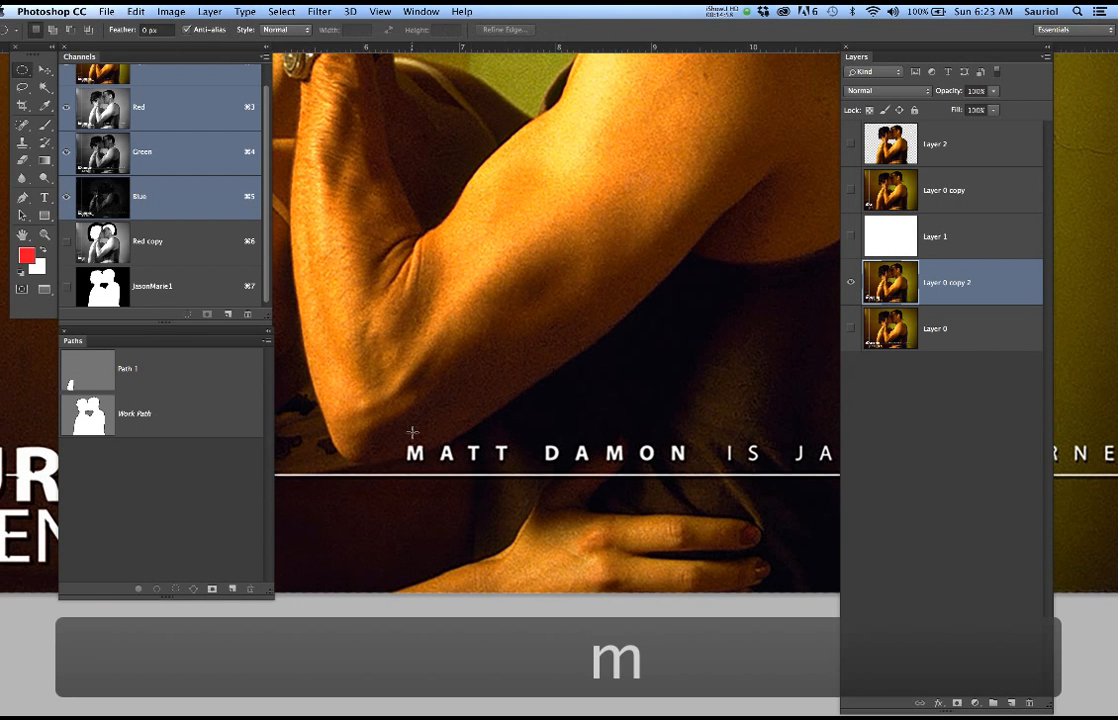
drag(400, 438, 690, 468)
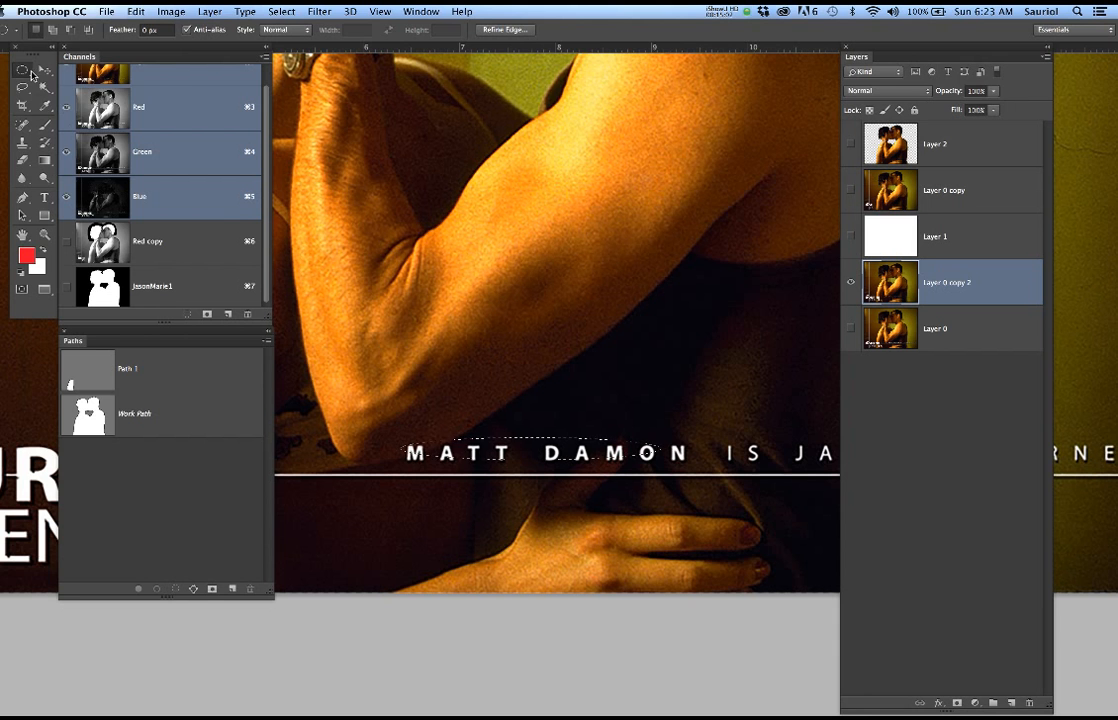
drag(24, 68, 45, 61)
key(super+d)
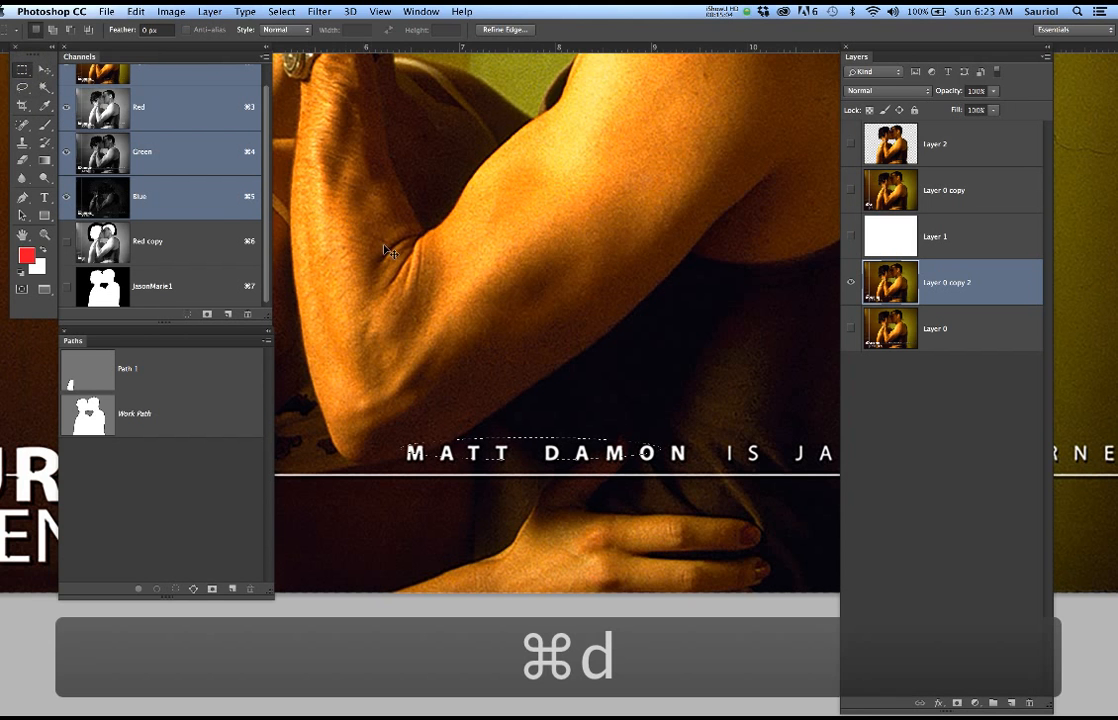
drag(397, 437, 693, 467)
scroll(542, 451, up, 1)
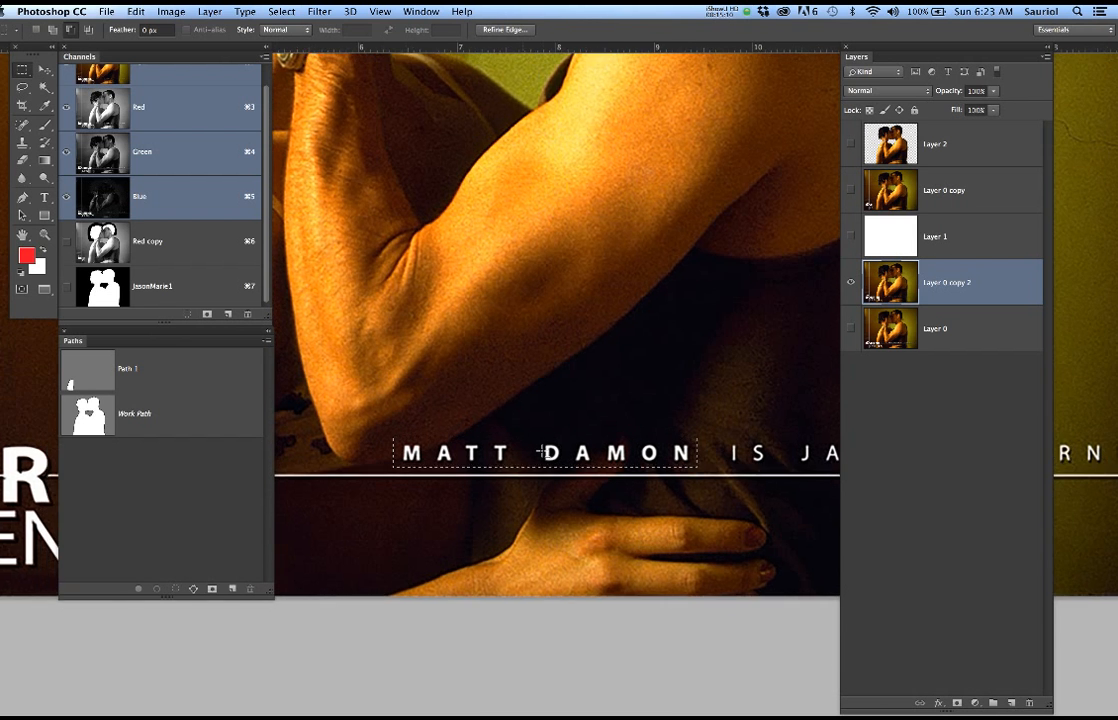
scroll(542, 451, up, 2)
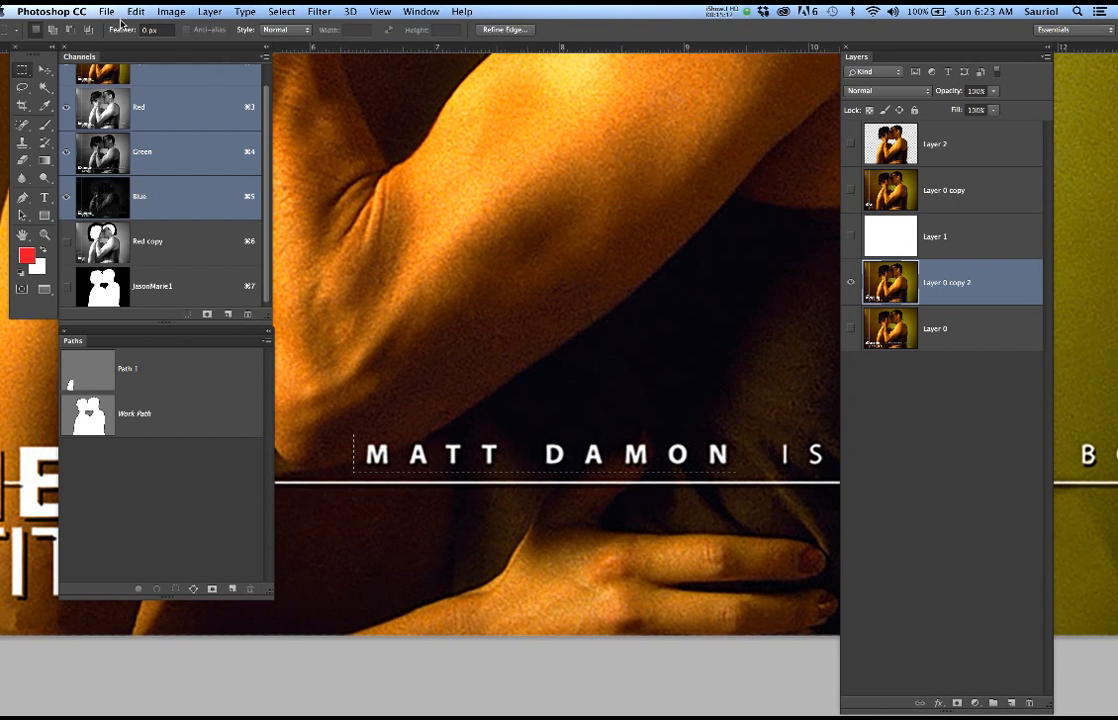
Fill the selected MATT DAMON text with Content-Aware in Normal mode at 100% opacity, and deselect
click(134, 12)
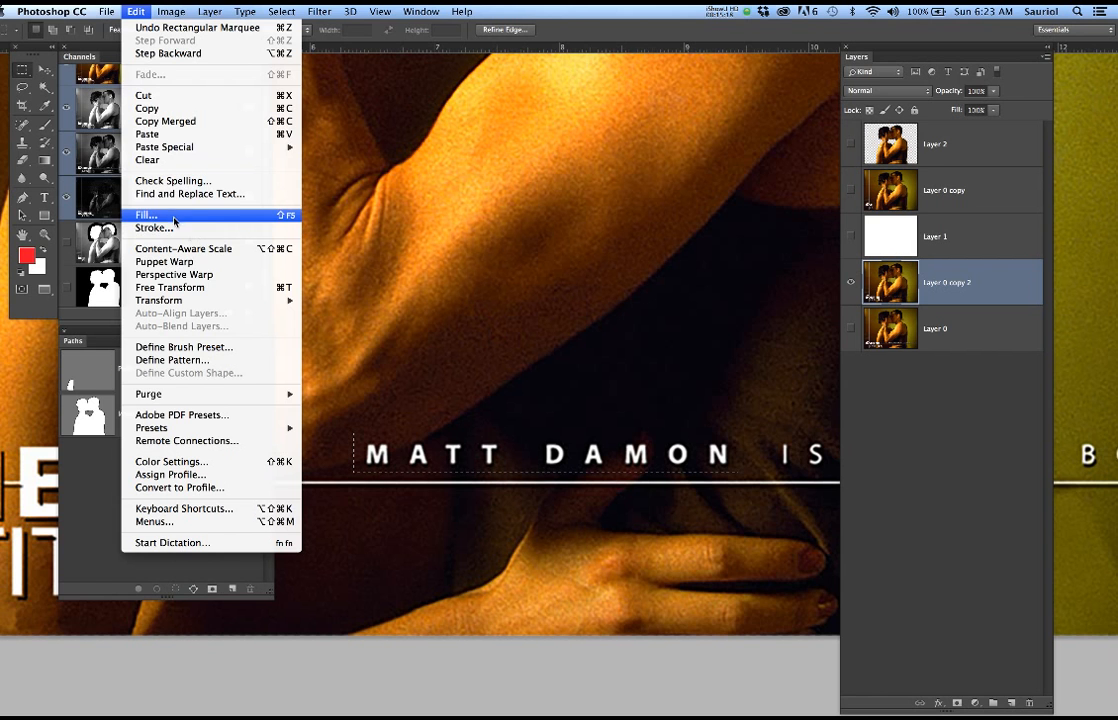
click(488, 238)
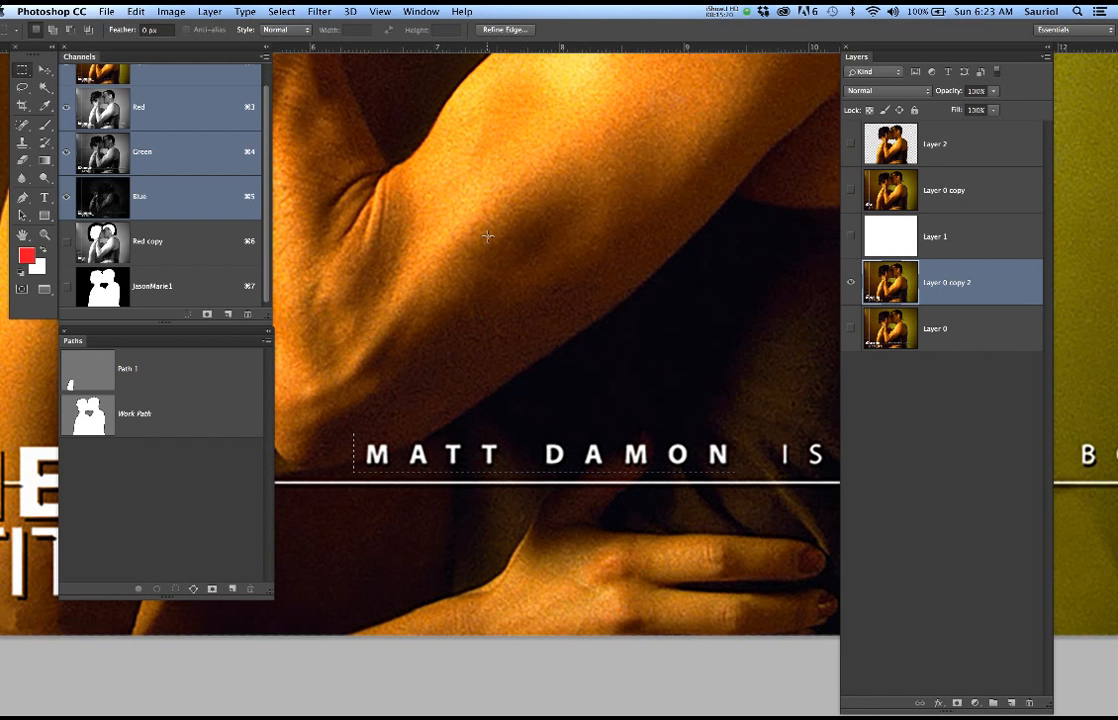
key(F5)
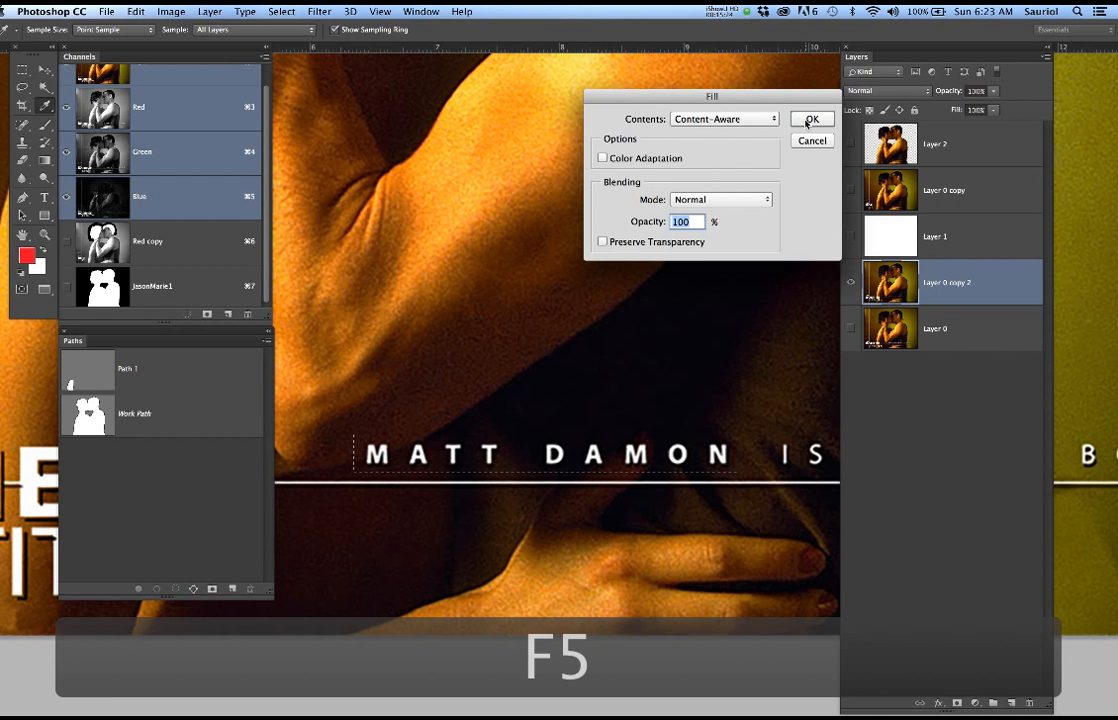
click(810, 119)
key(m)
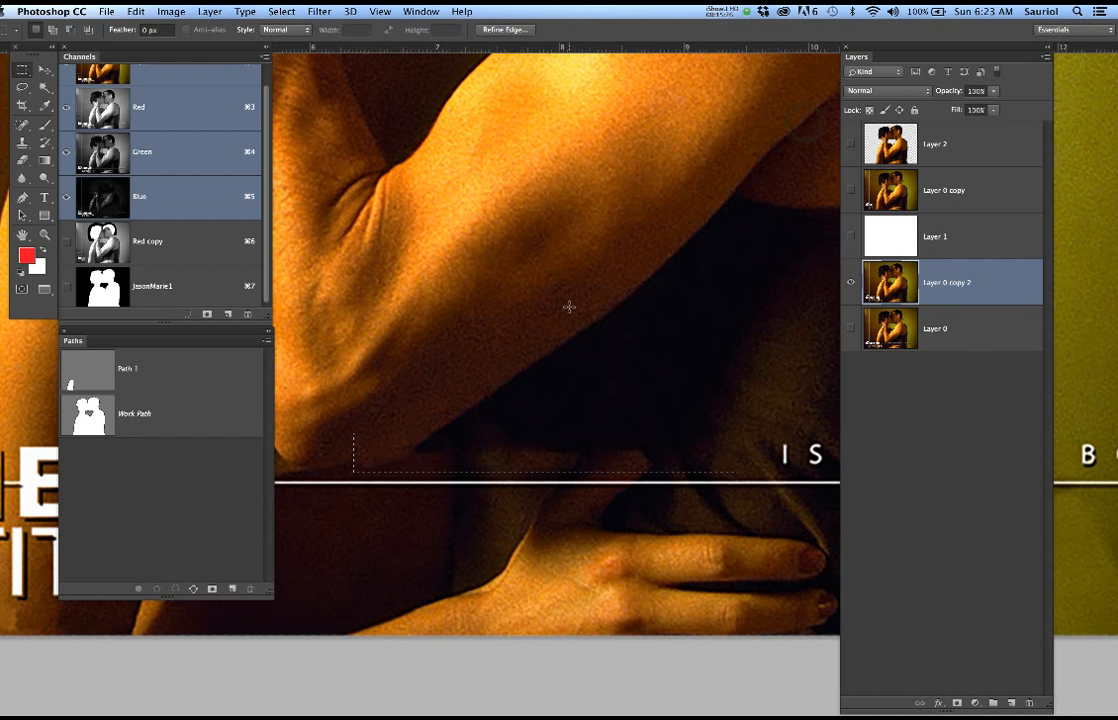
key(super+d)
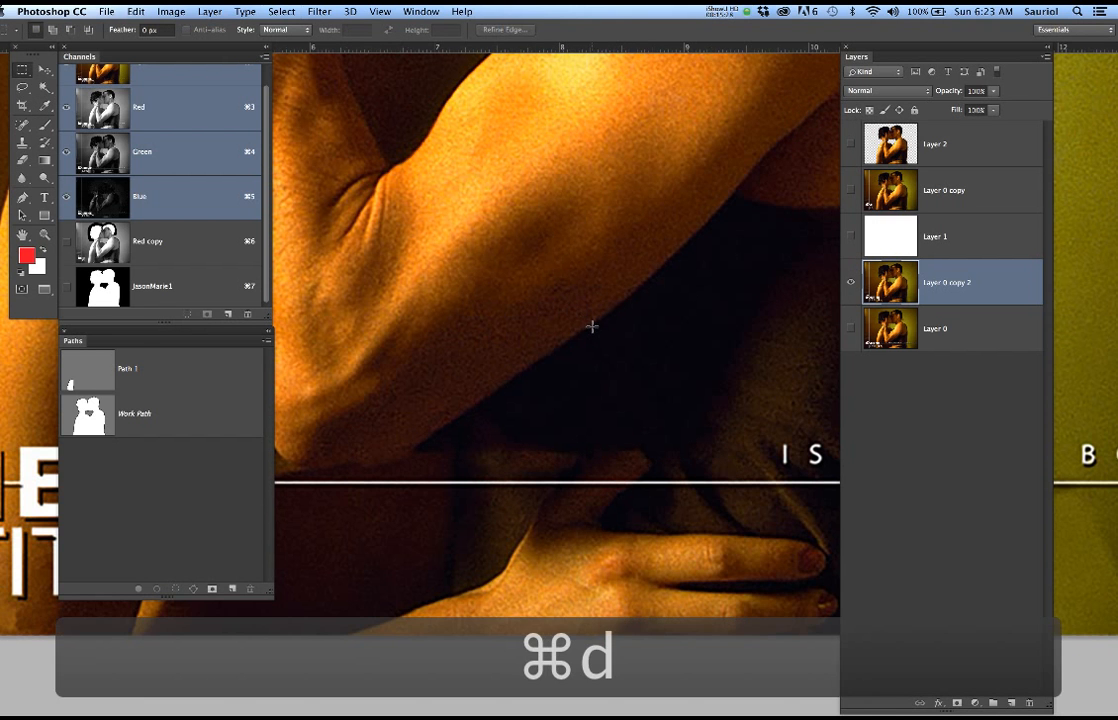
Hide Layer 0 copy 2 and show Layer 0 copy to inspect the cleaned-up couple image
scroll(591, 325, down, 3)
scroll(591, 325, down, 3)
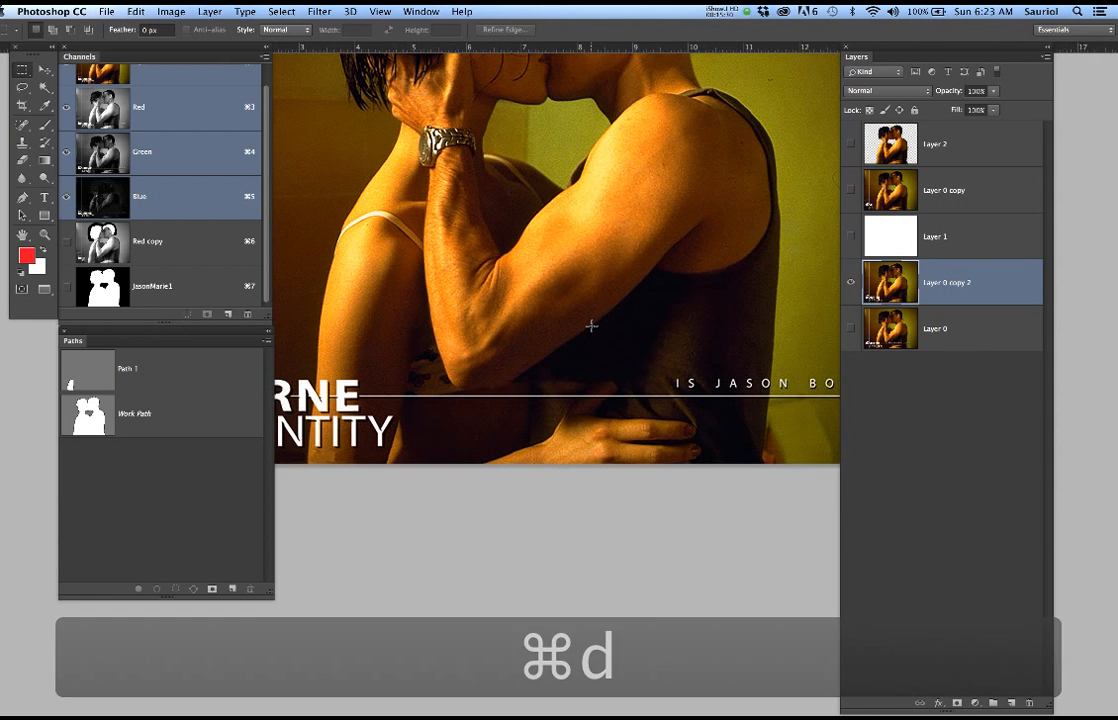
scroll(591, 325, down, 1)
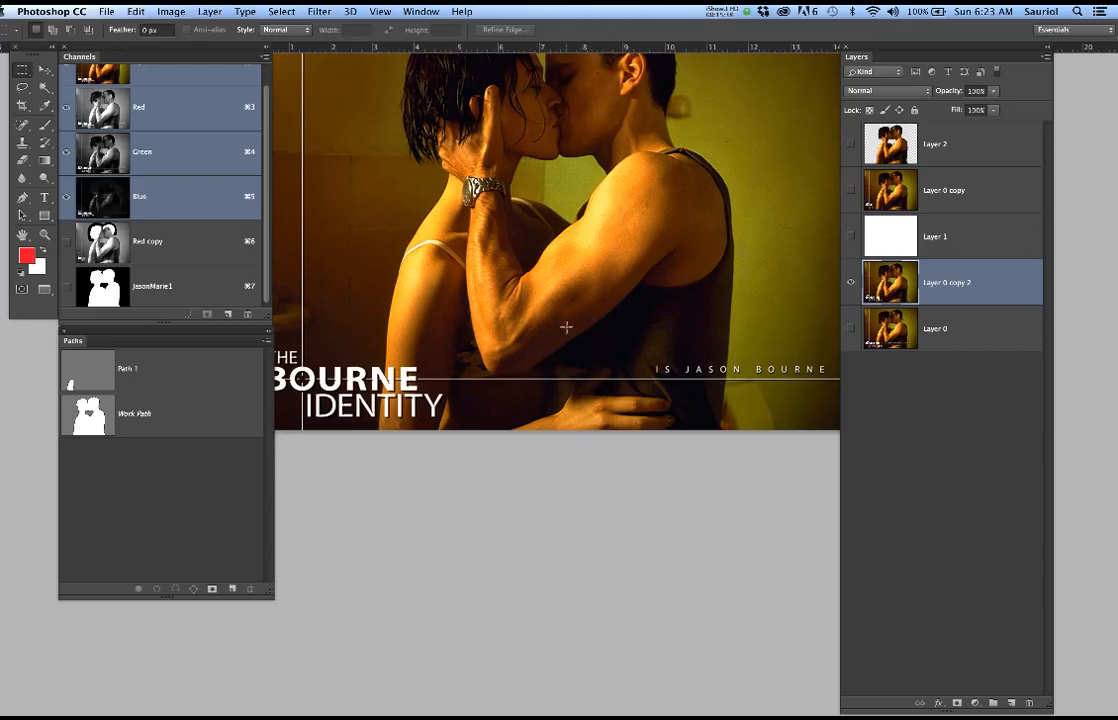
scroll(557, 322, up, 3)
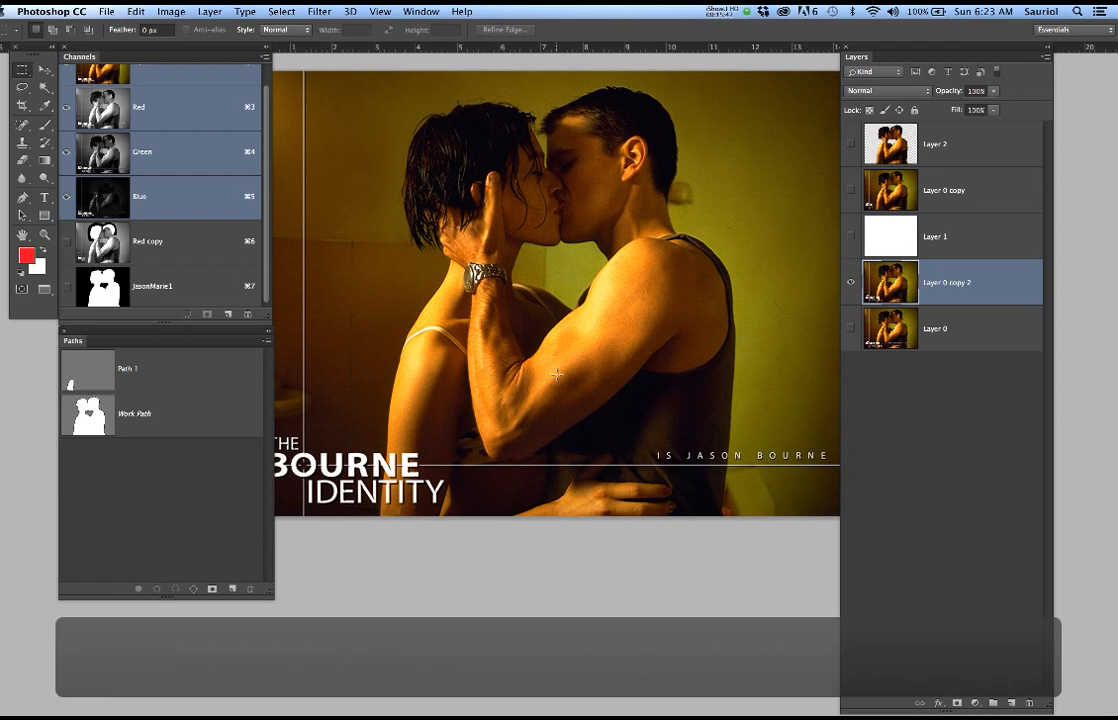
click(851, 283)
click(852, 189)
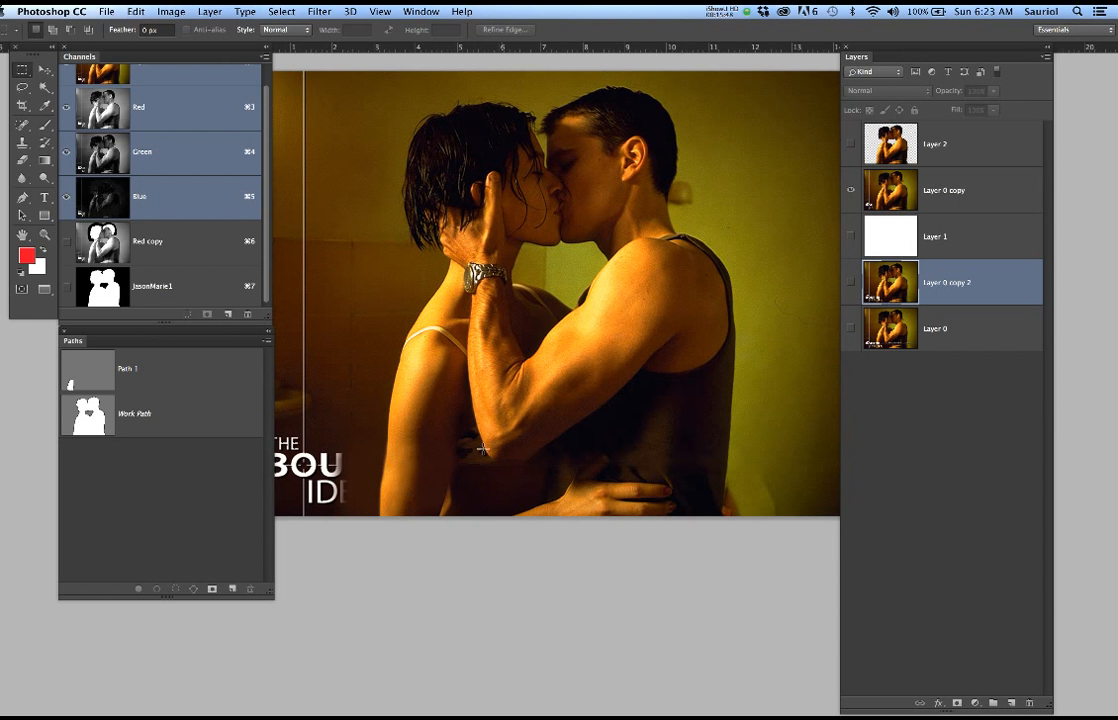
drag(362, 489, 439, 487)
drag(569, 470, 504, 506)
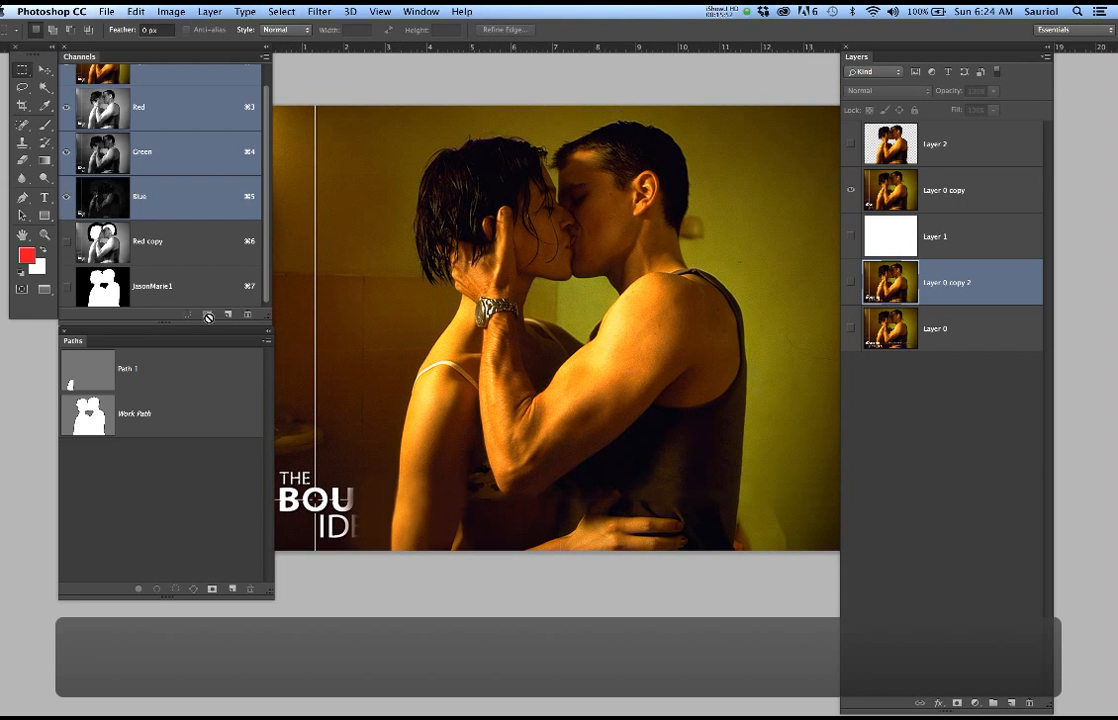
Display the JasonMarie1 channel and load the Work Path as a selection to examine its outline against the hair edges
click(205, 292)
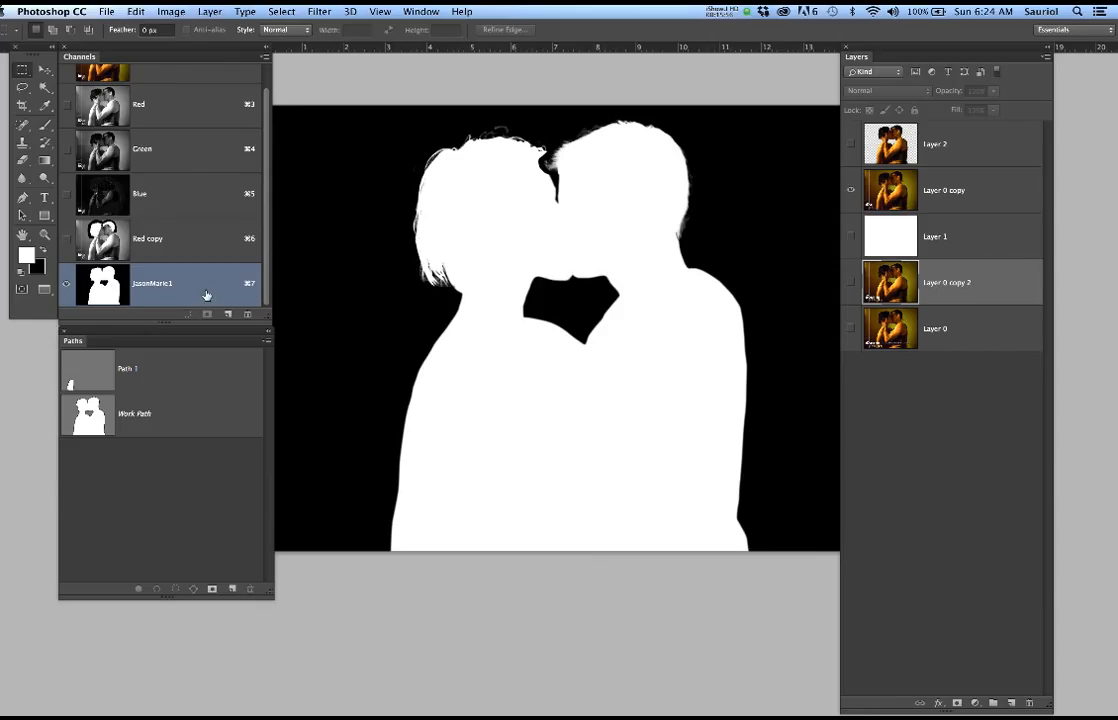
click(164, 417)
click(121, 513)
super+click(88, 413)
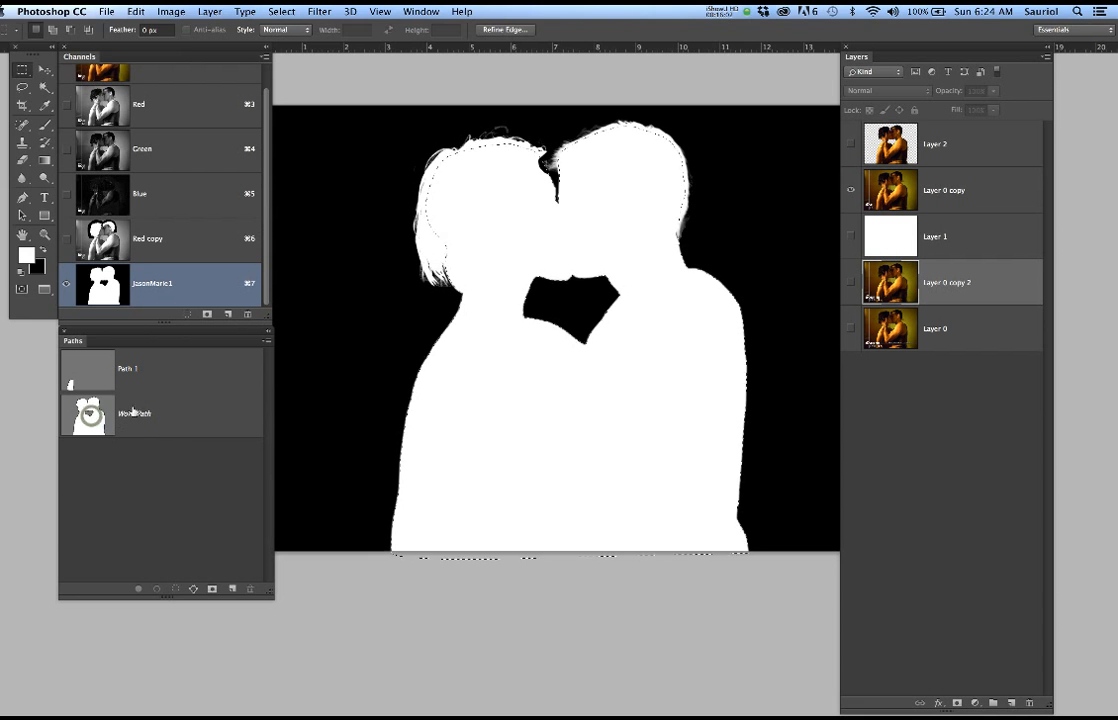
scroll(511, 204, up, 3)
scroll(410, 230, up, 2)
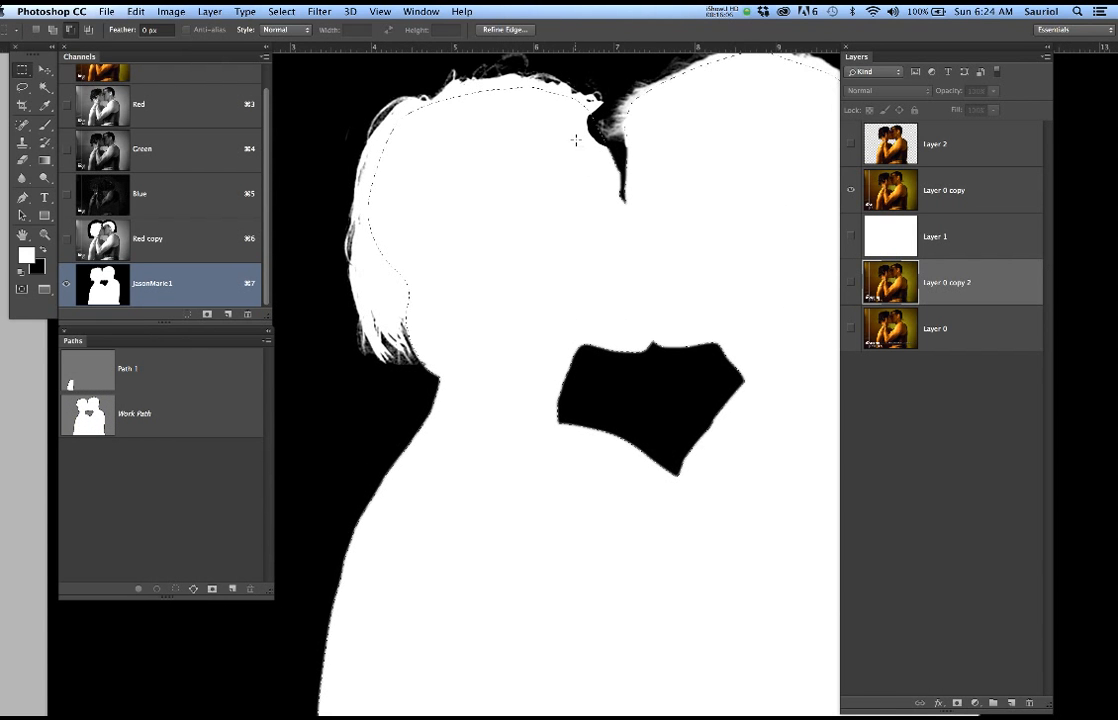
Return to the RGB composite view and save the active couple selection as a new channel named JasonMarie5
scroll(596, 243, down, 2)
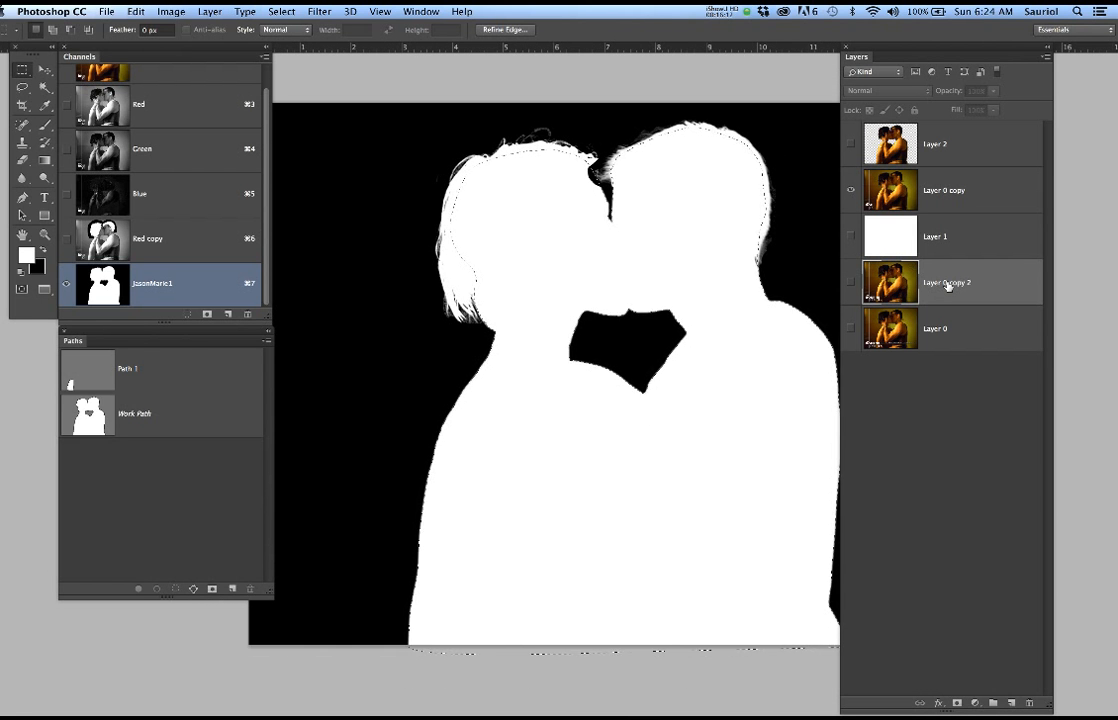
scroll(165, 128, up, 1)
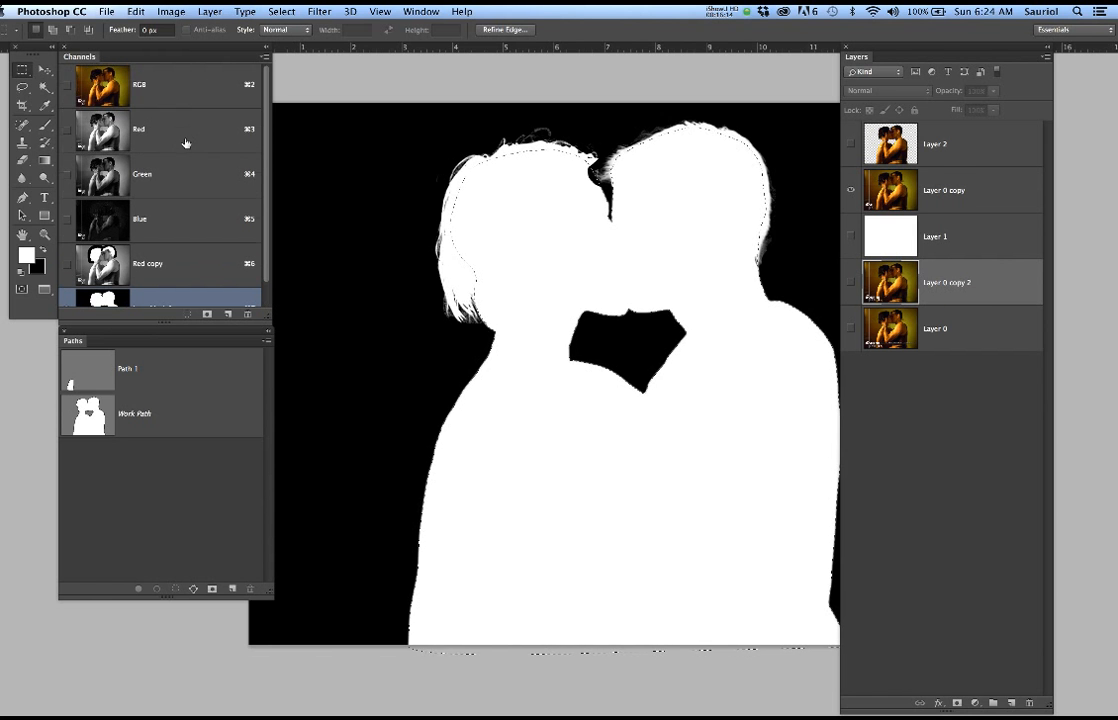
click(185, 102)
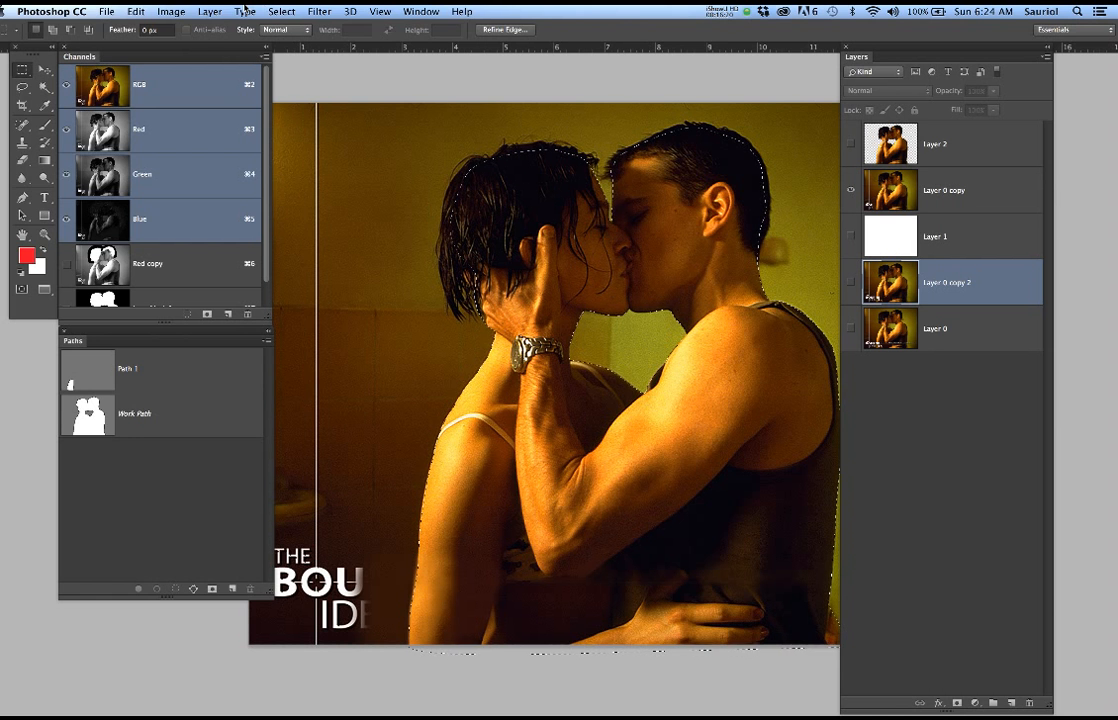
click(279, 11)
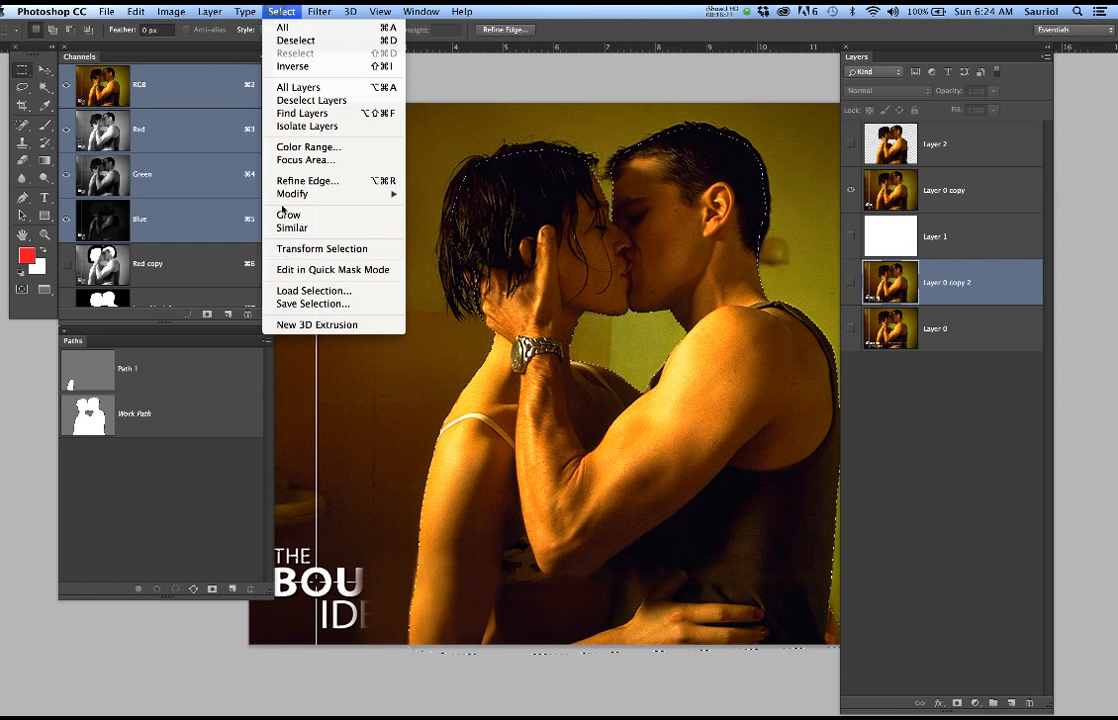
click(300, 303)
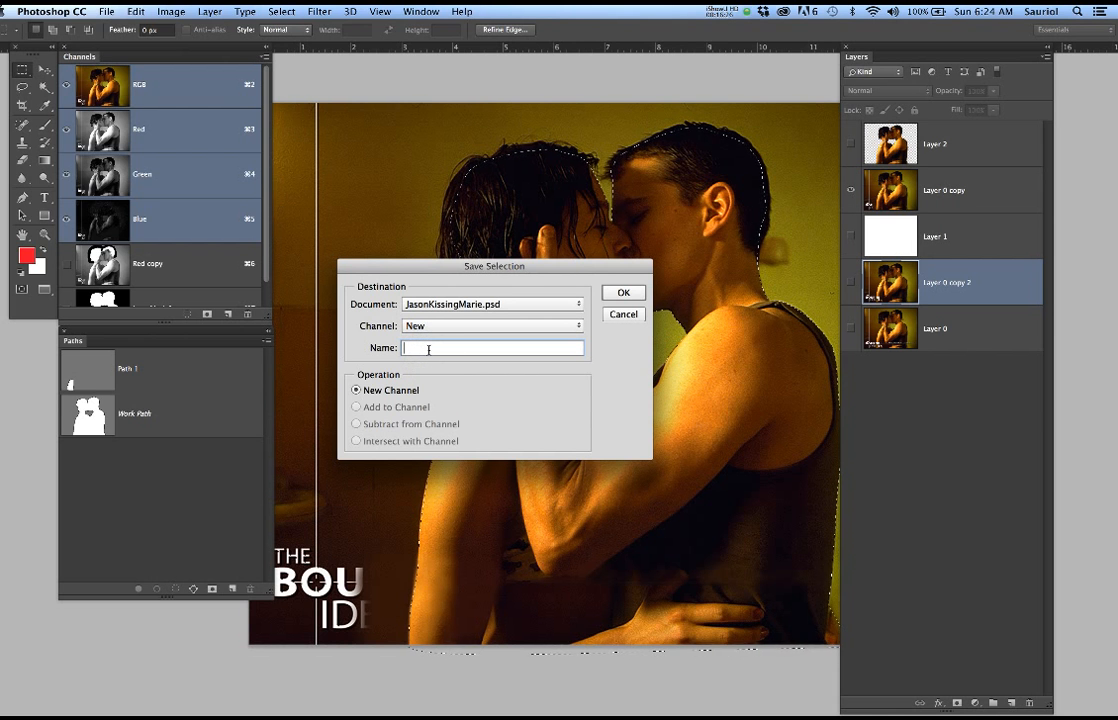
text(Ja)
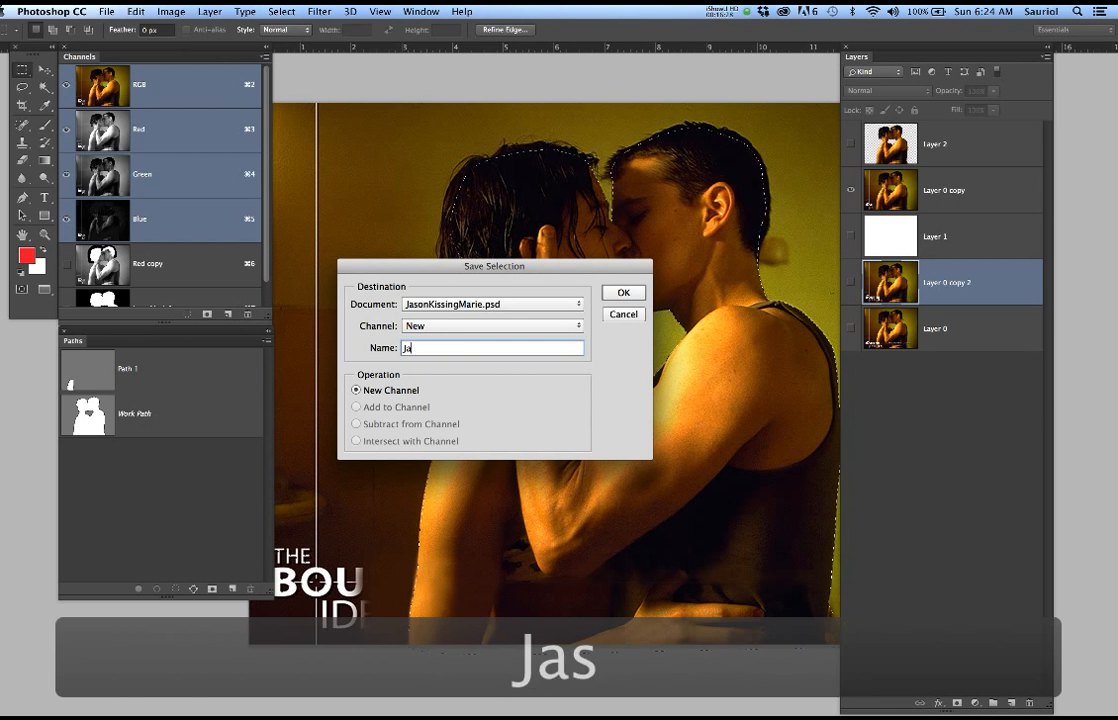
text(sonMa)
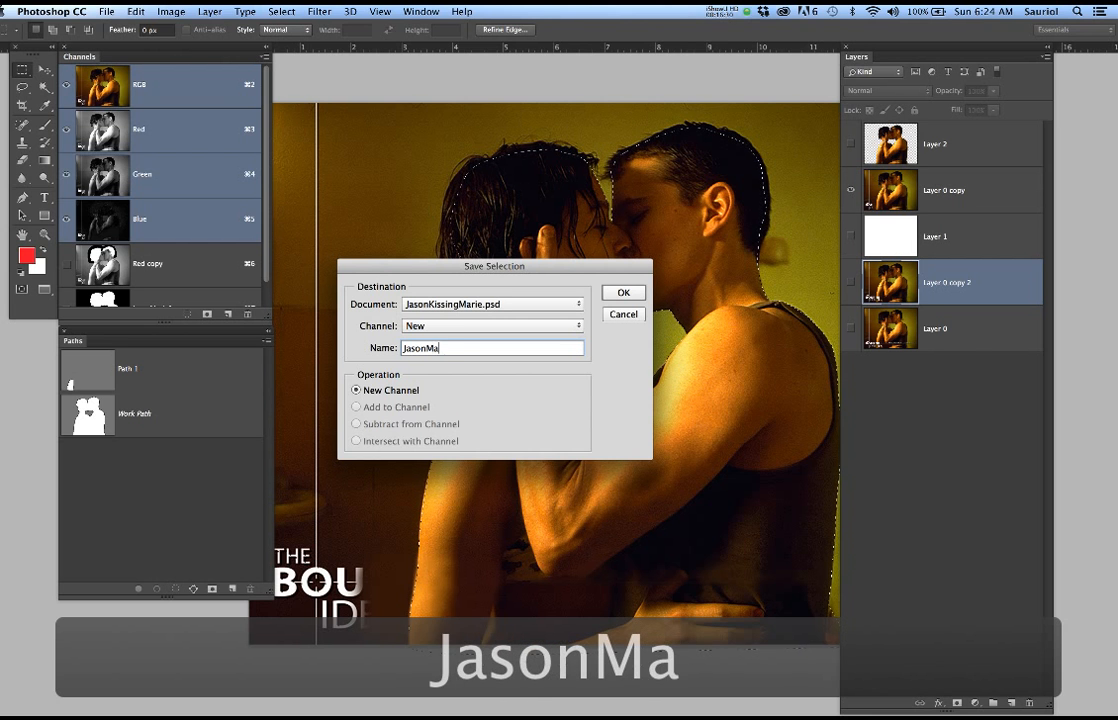
text(rie5)
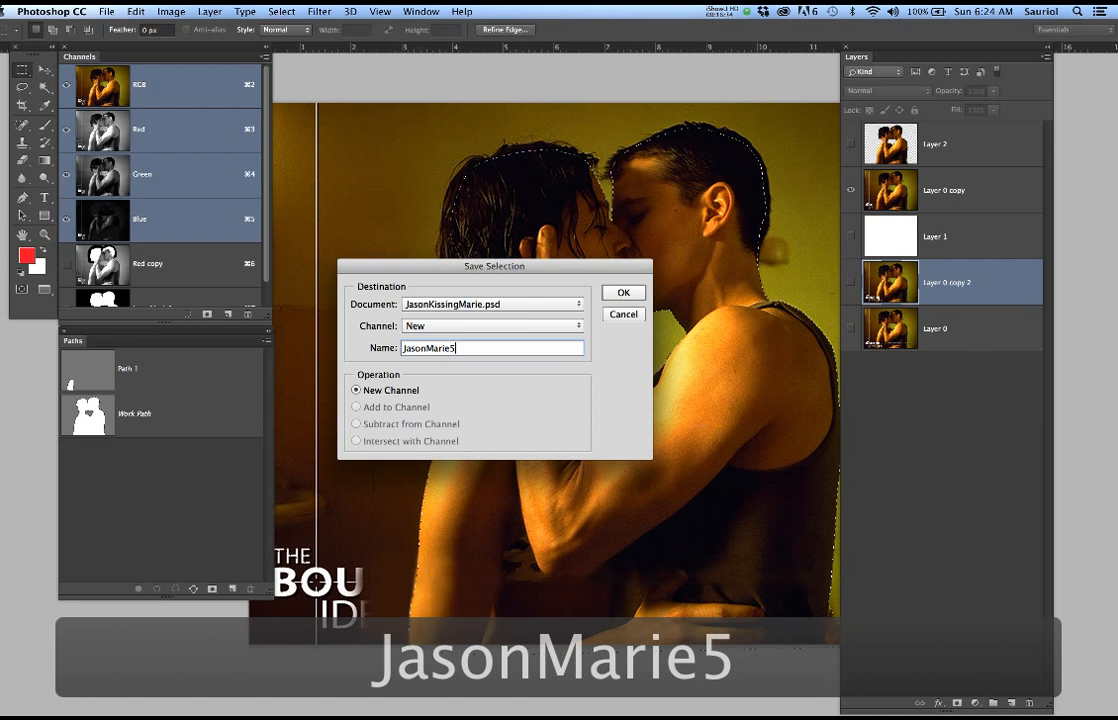
key(Return)
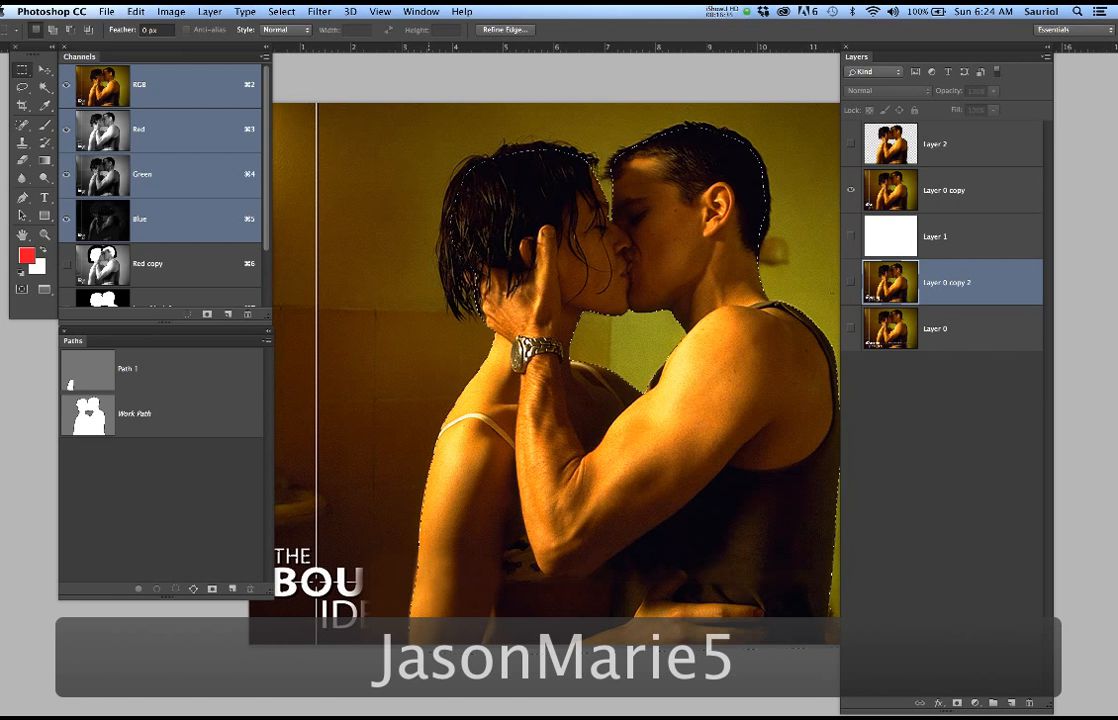
Inspect the JasonMarie5 channel's edge sharpness along the neck and shoulder outline, and delete the channel
scroll(189, 268, down, 3)
click(186, 284)
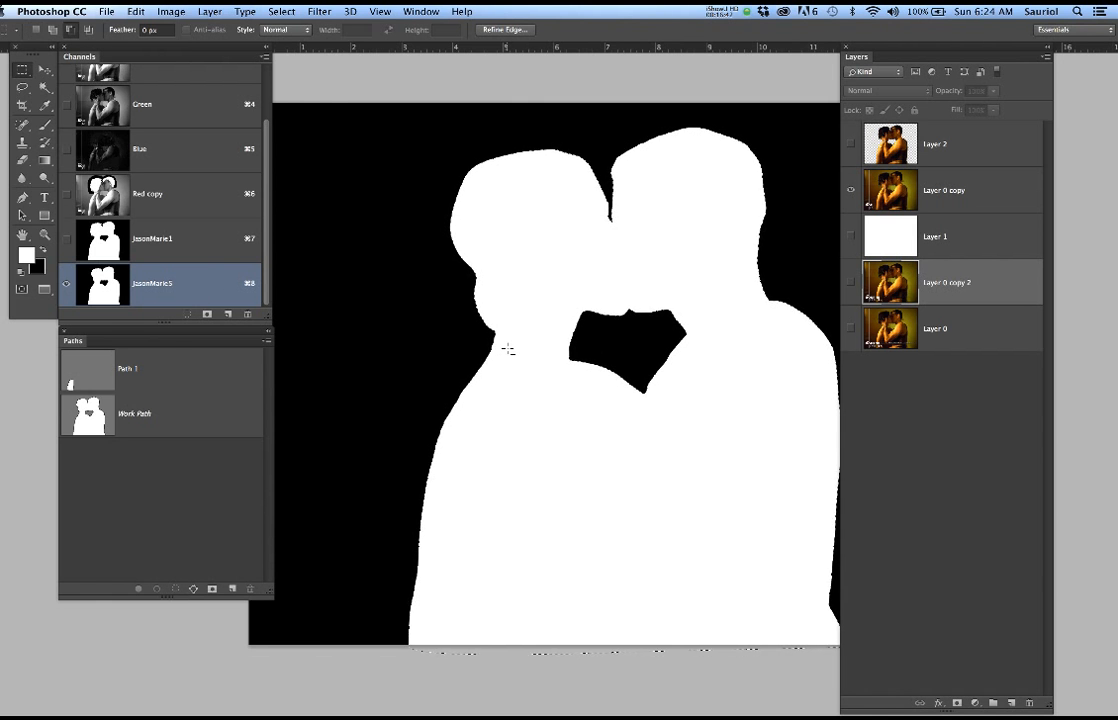
scroll(508, 352, up, 5)
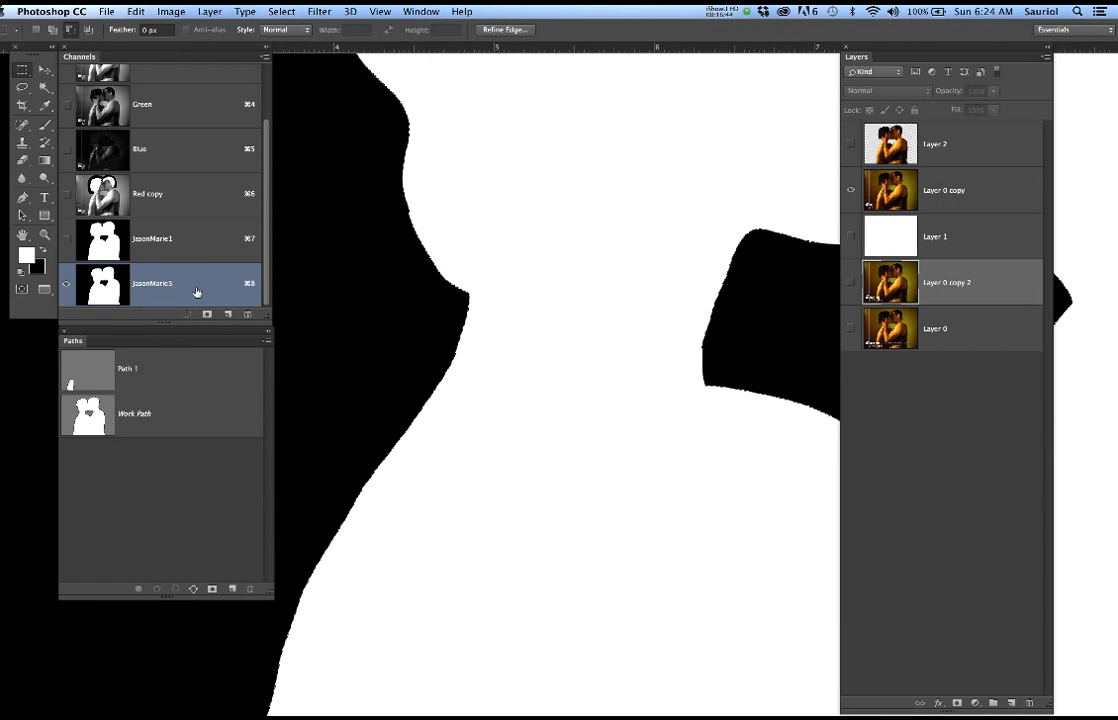
scroll(458, 379, up, 4)
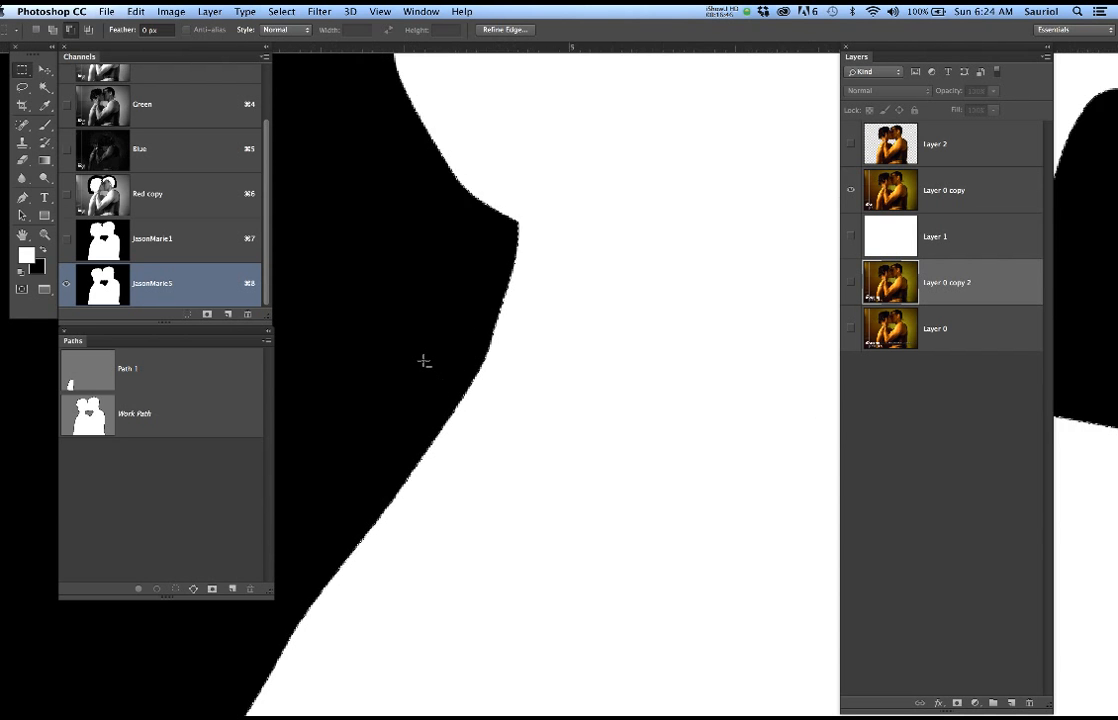
scroll(465, 343, down, 5)
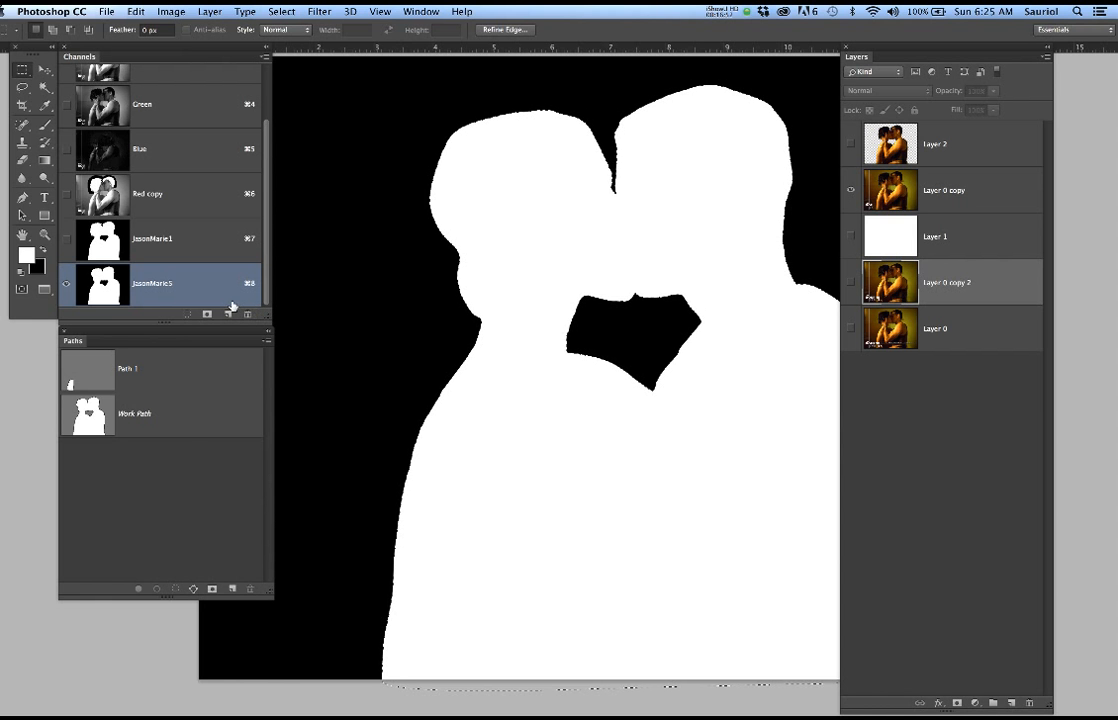
drag(211, 283, 248, 316)
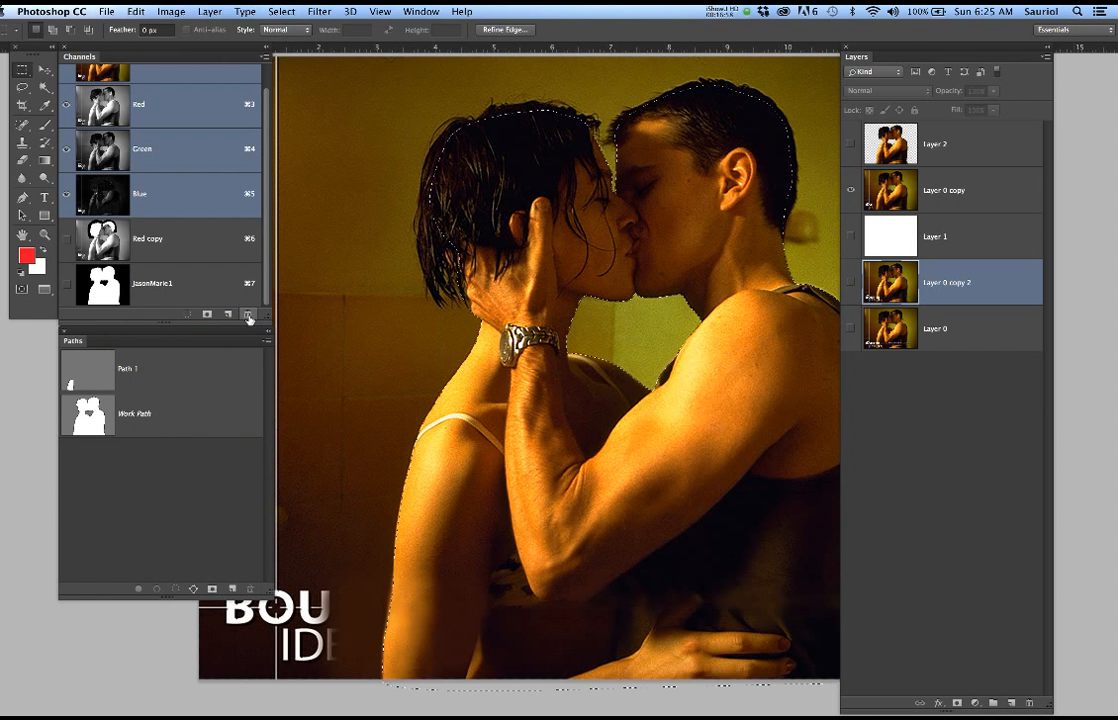
Feather the couple selection with a radius of 2 pixels
click(270, 11)
mouse_move(329, 197)
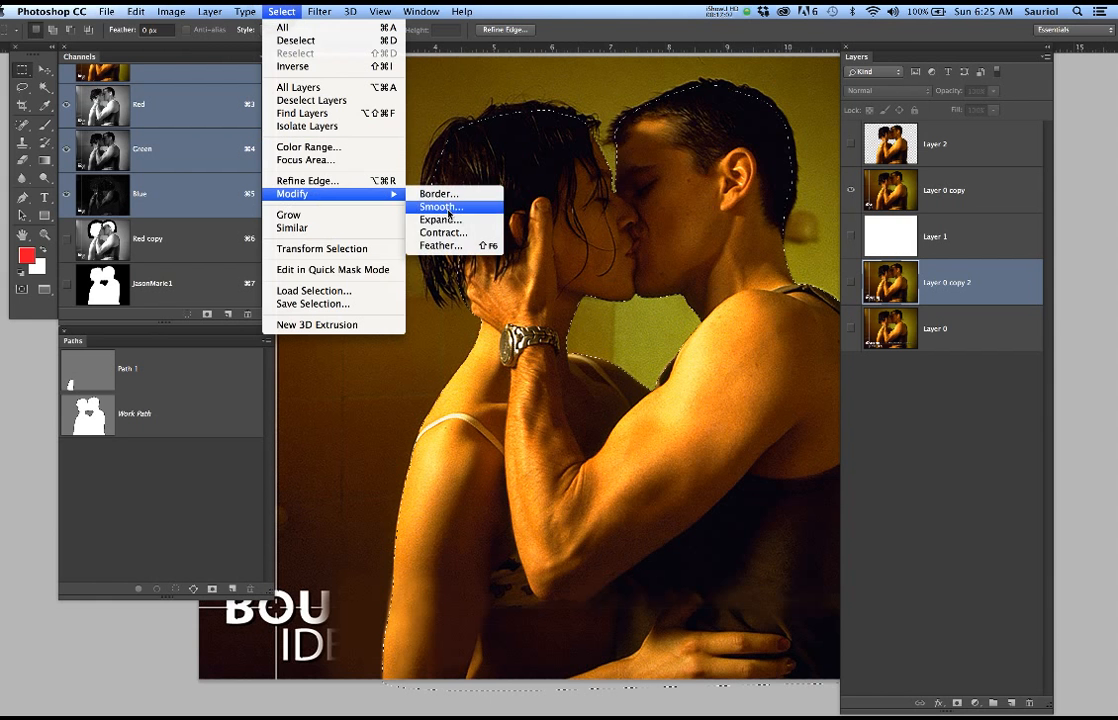
click(440, 245)
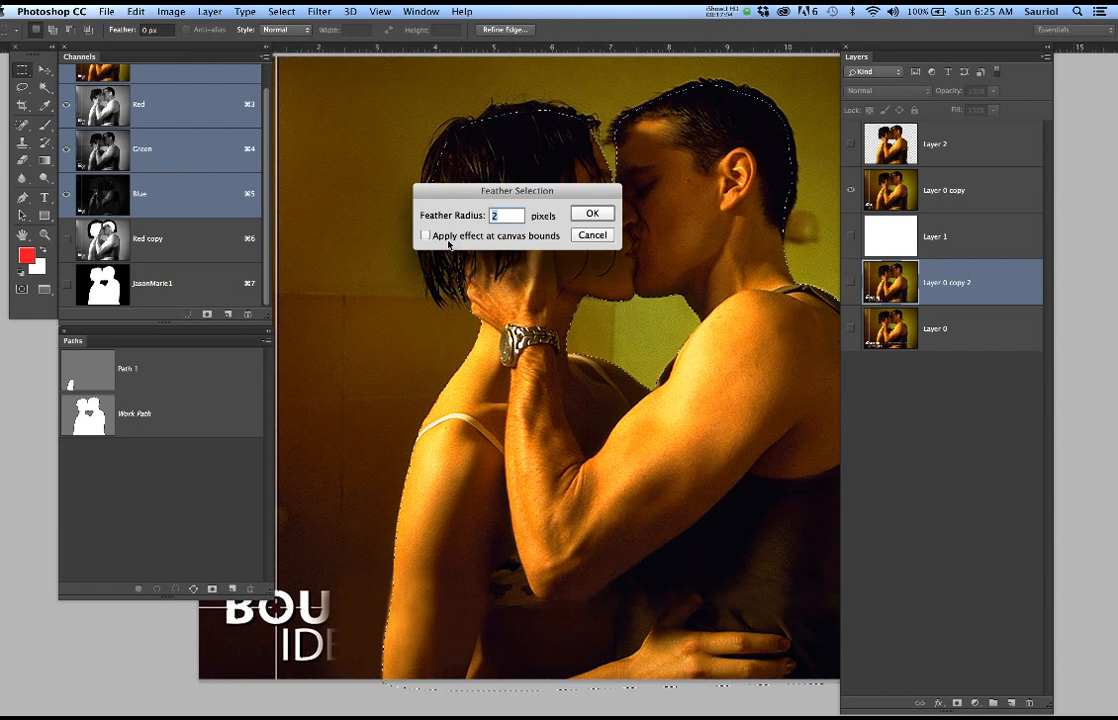
text(2)
click(594, 213)
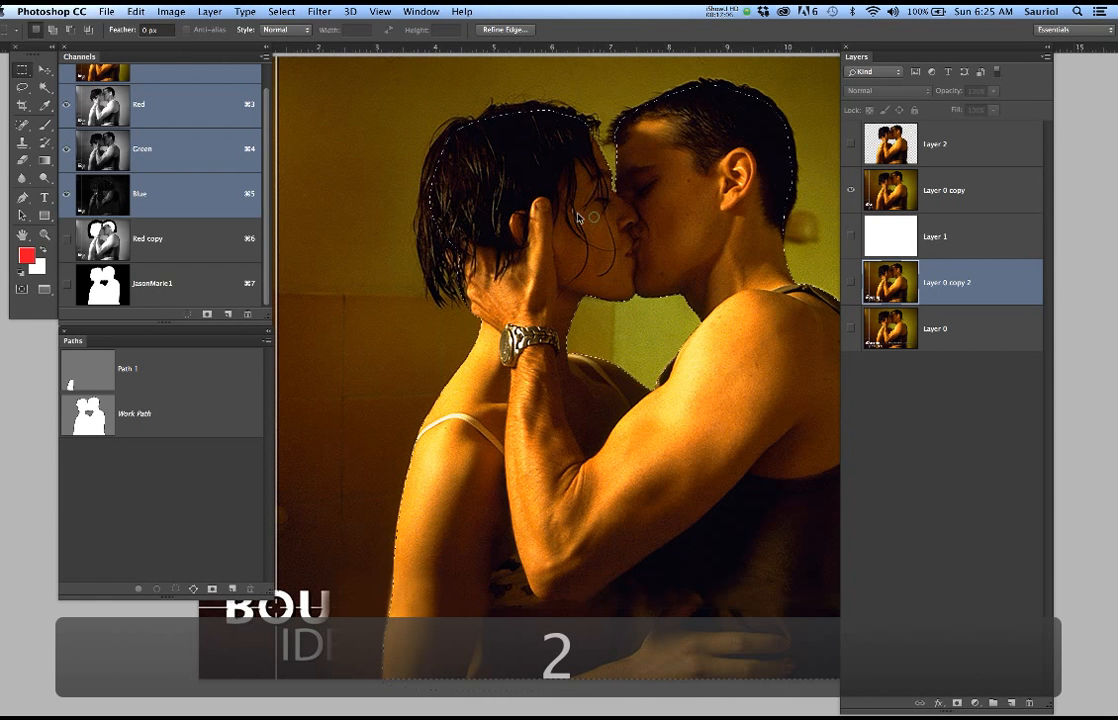
Save the feathered couple selection as a new channel named JasonMarie5 and display that channel
click(281, 11)
click(310, 299)
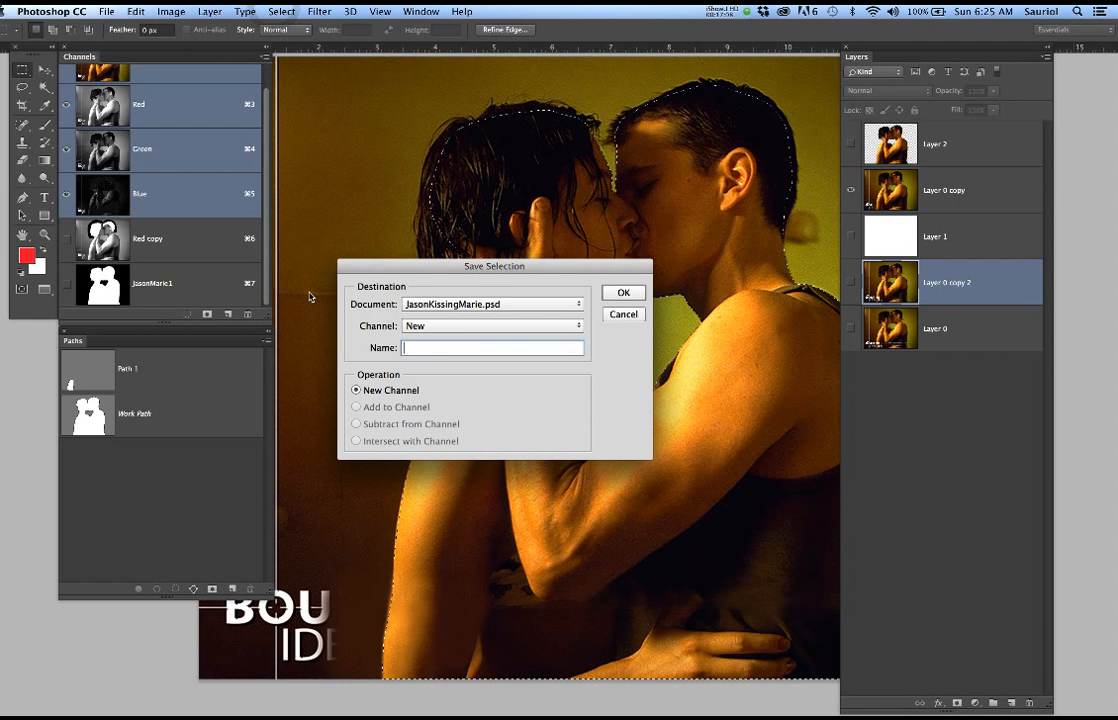
text(JasonMarie5)
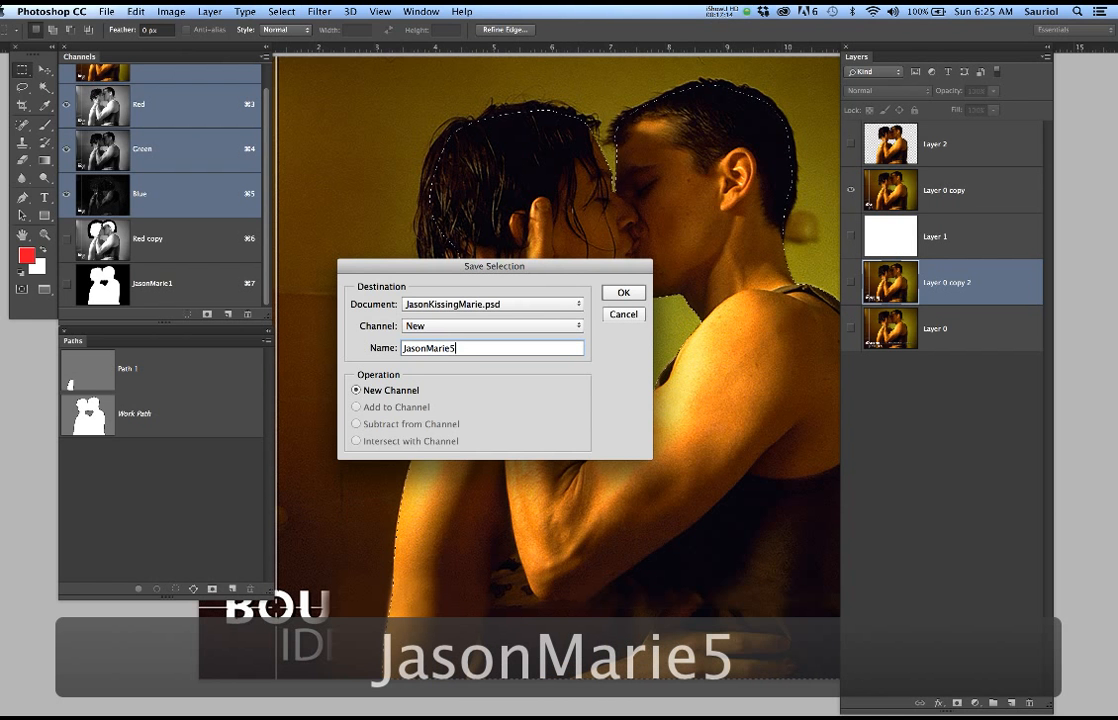
key(Return)
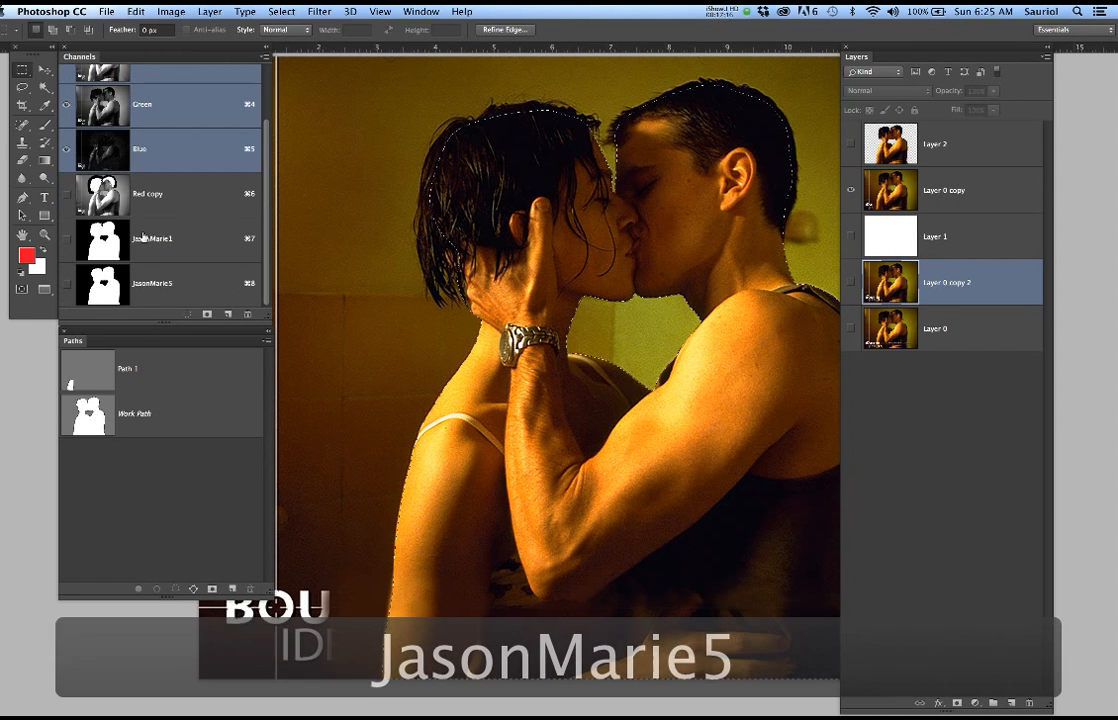
click(180, 287)
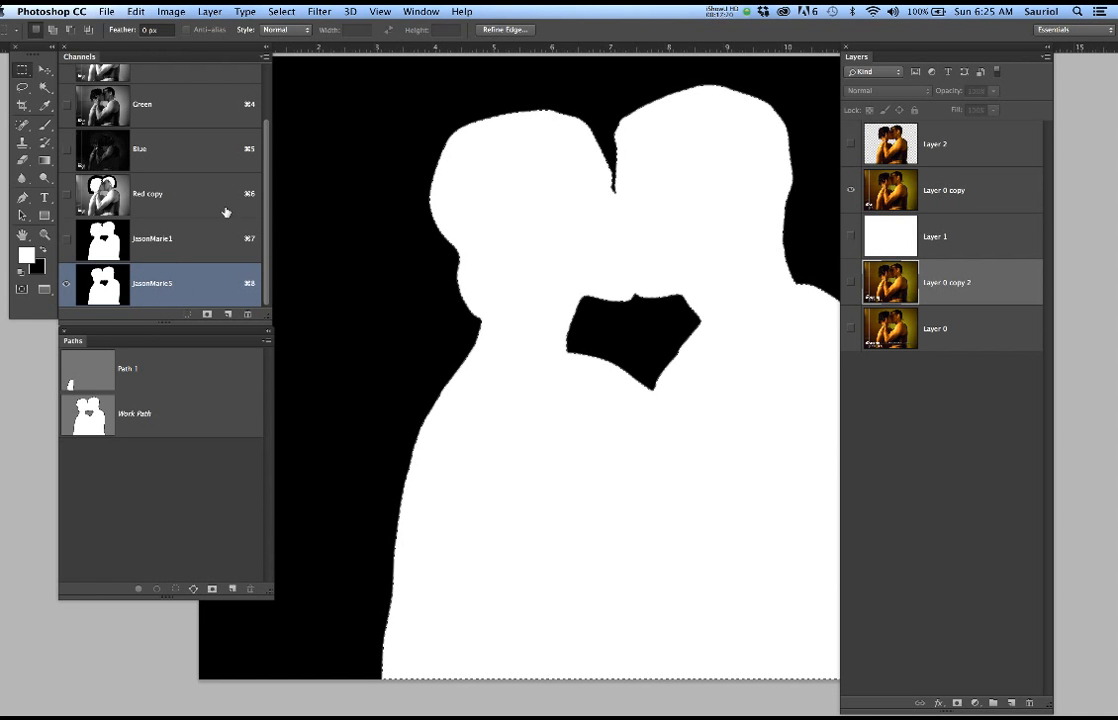
Compare the Red, Green and Blue channels for hair contrast and duplicate the Red channel
scroll(175, 210, up, 3)
click(171, 93)
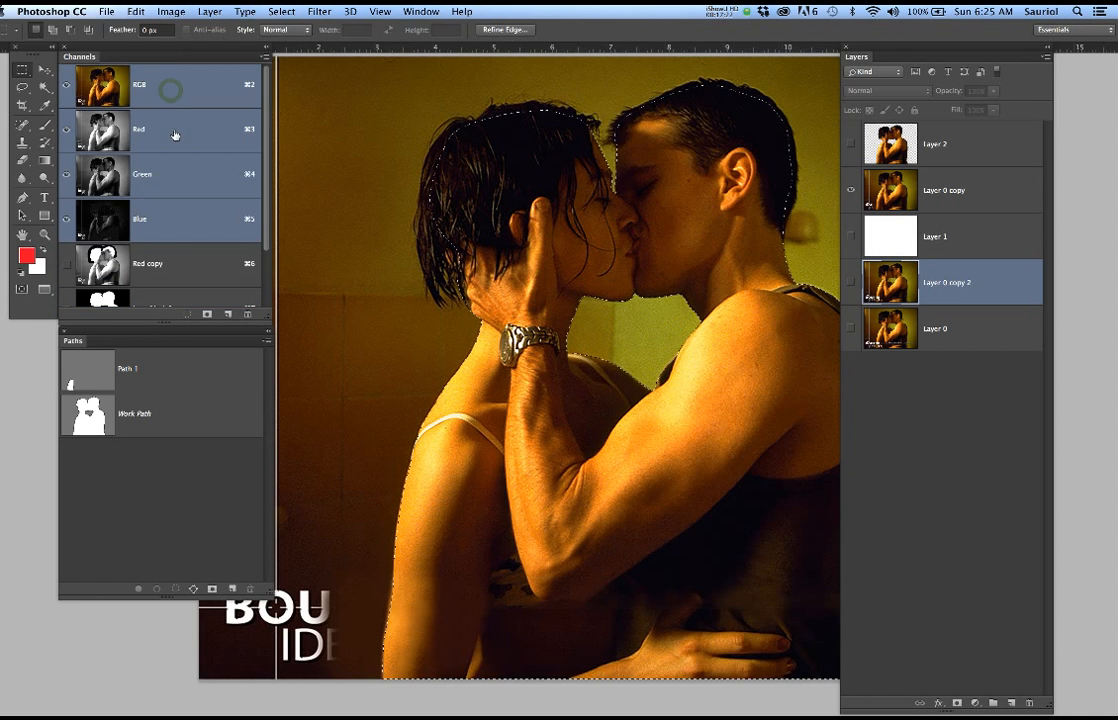
click(174, 131)
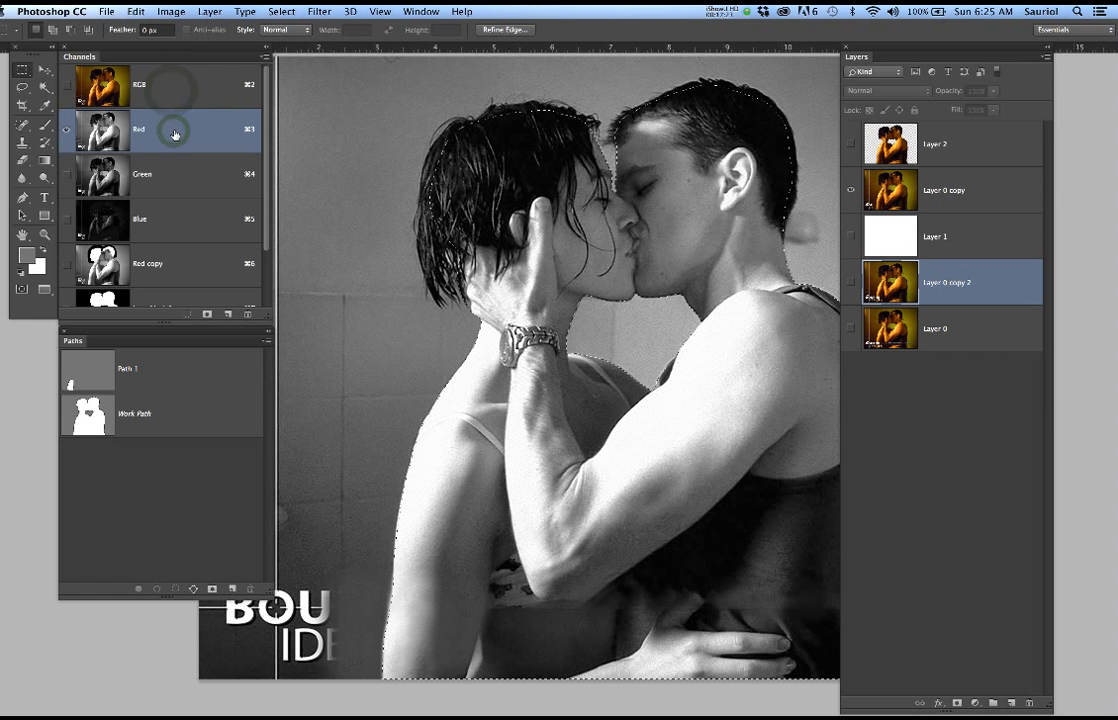
click(179, 180)
click(184, 215)
click(179, 133)
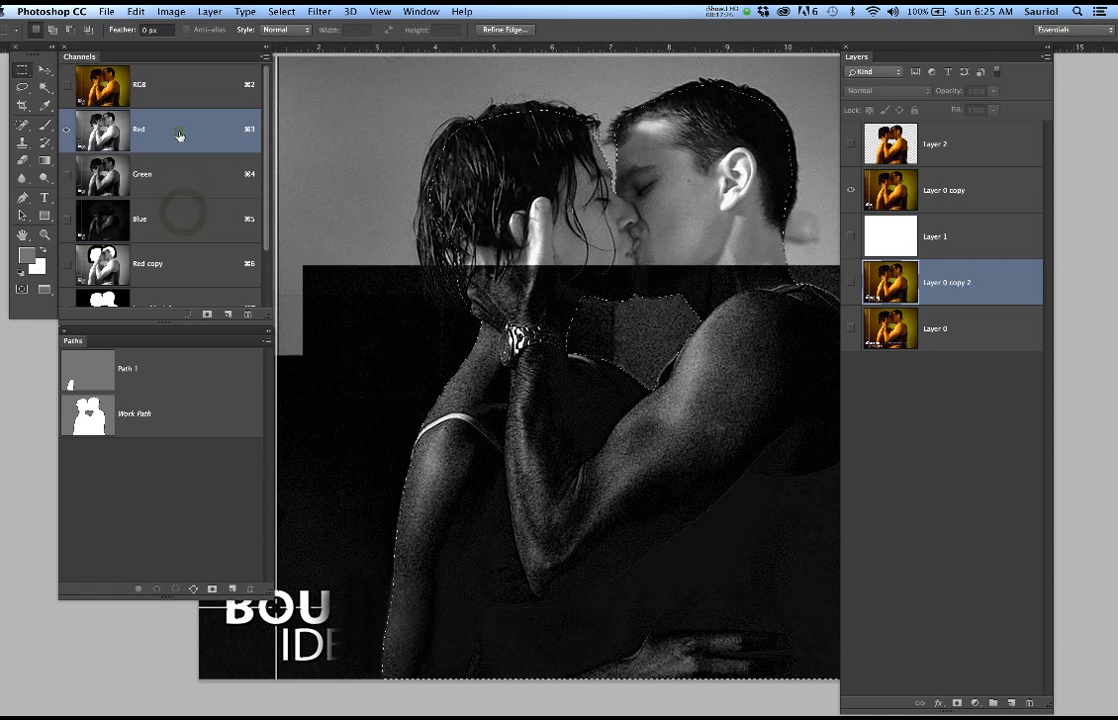
drag(189, 147, 229, 314)
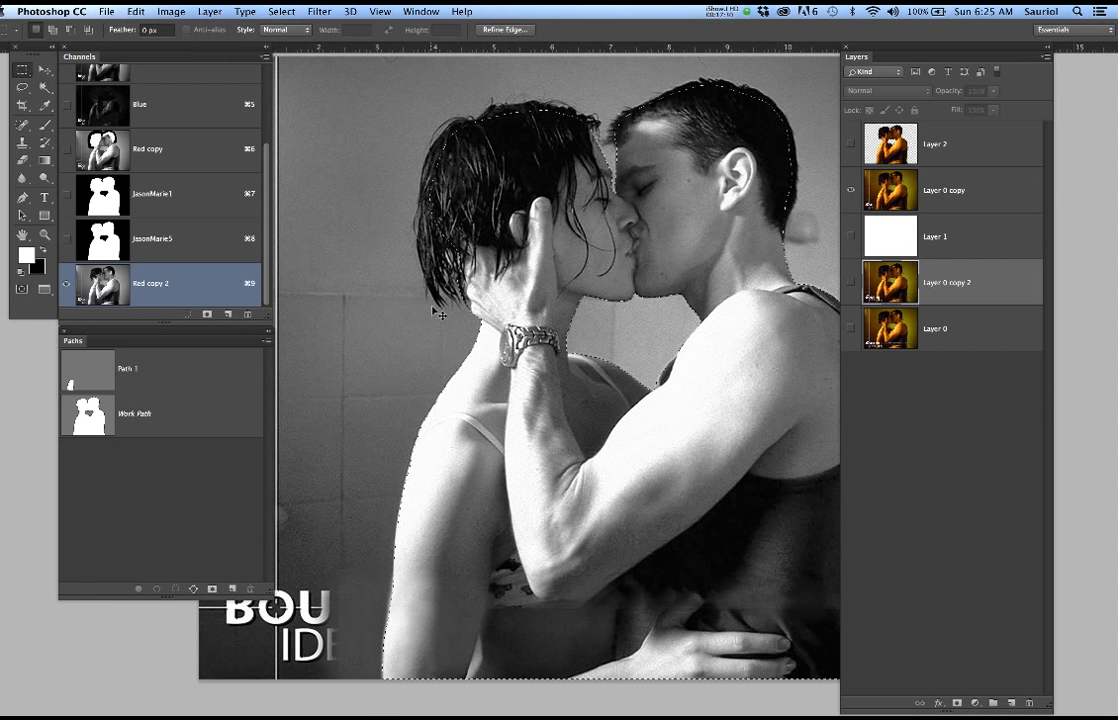
Clear the selection, move the Layers panel aside, and examine the couple's hair detail in the duplicated Red channel
key(super+d)
scroll(580, 178, up, 5)
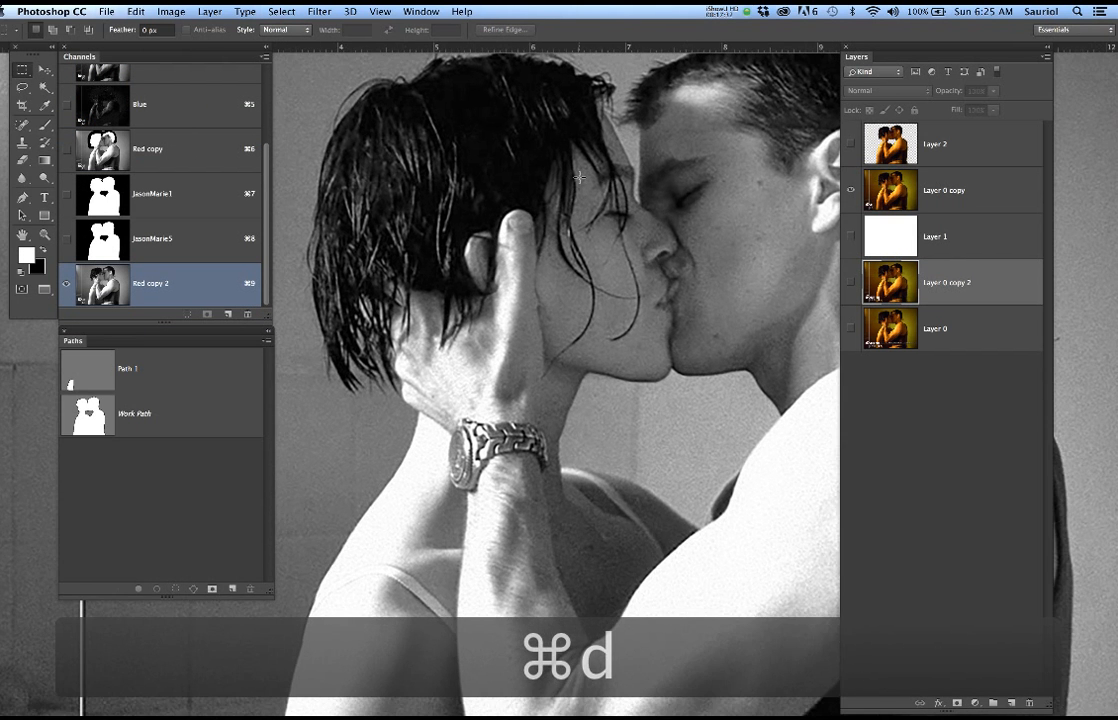
drag(548, 210, 525, 279)
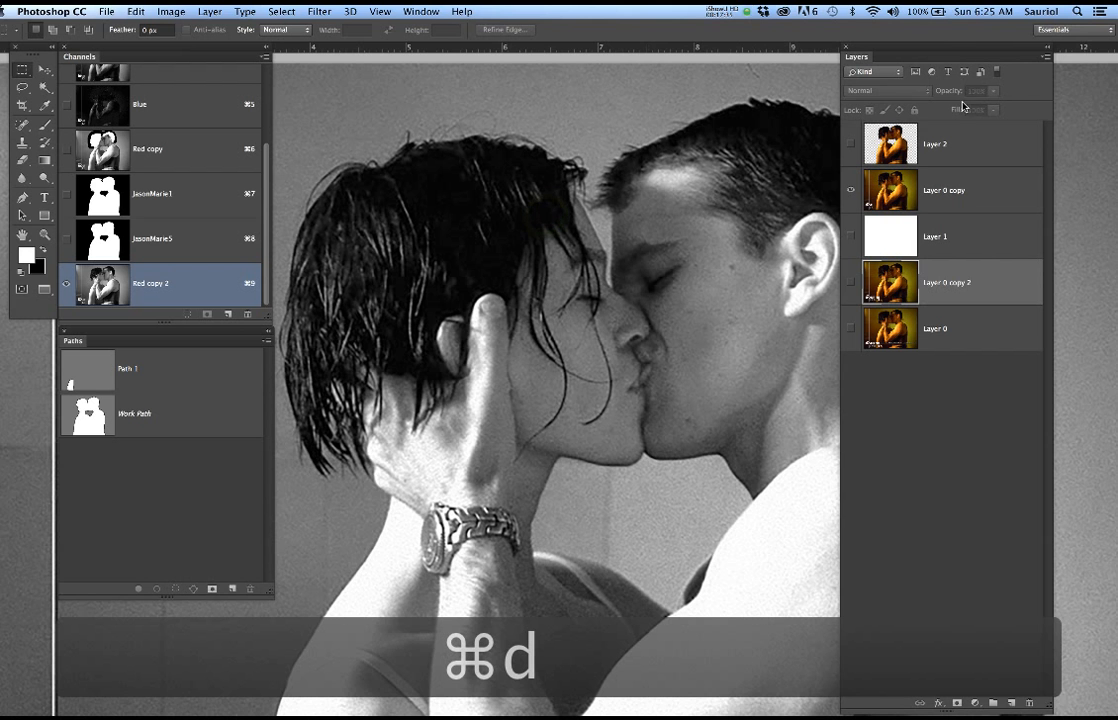
drag(945, 50, 993, 52)
scroll(625, 229, down, 4)
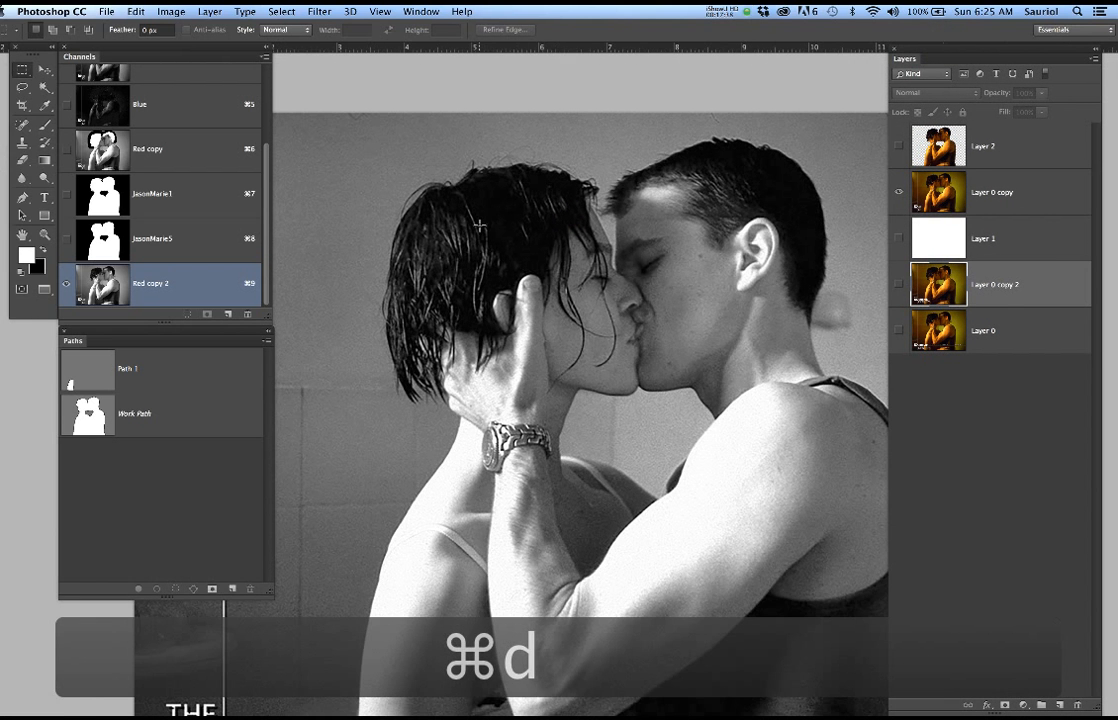
scroll(519, 227, up, 3)
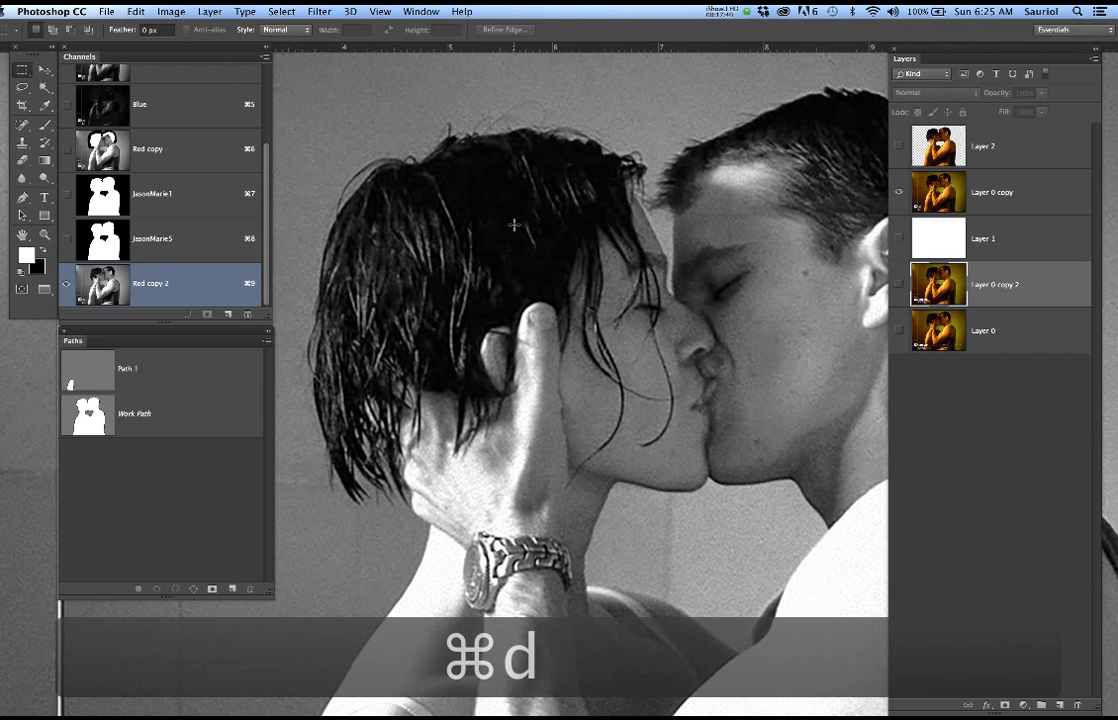
scroll(597, 206, down, 2)
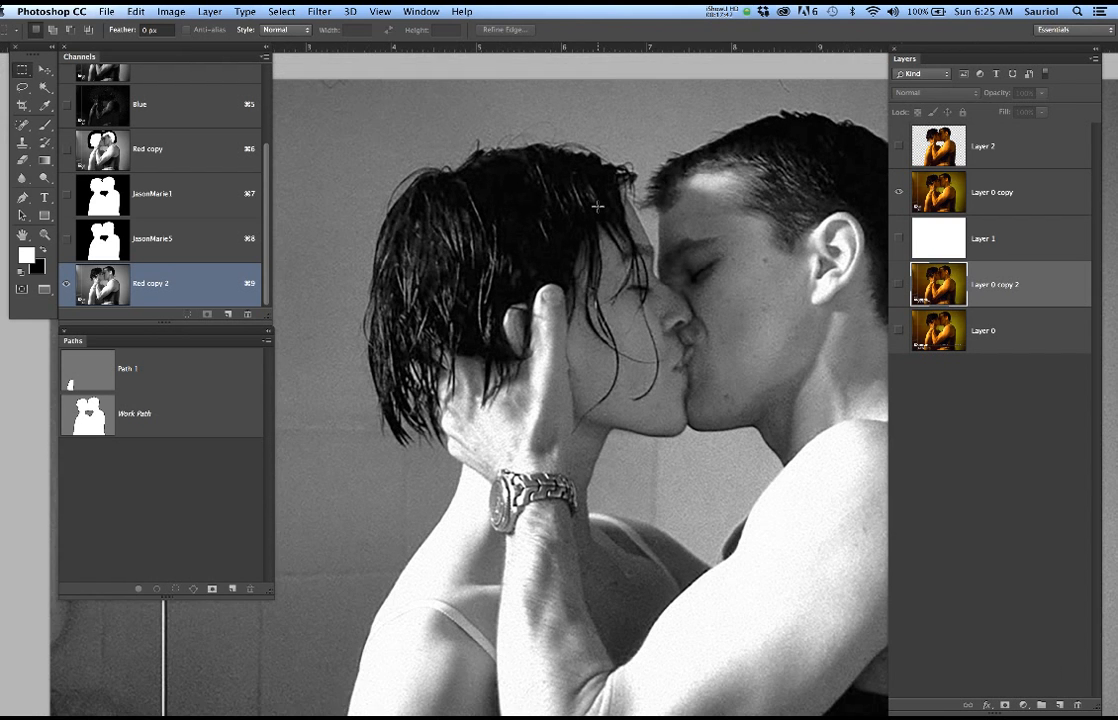
drag(651, 216, 596, 225)
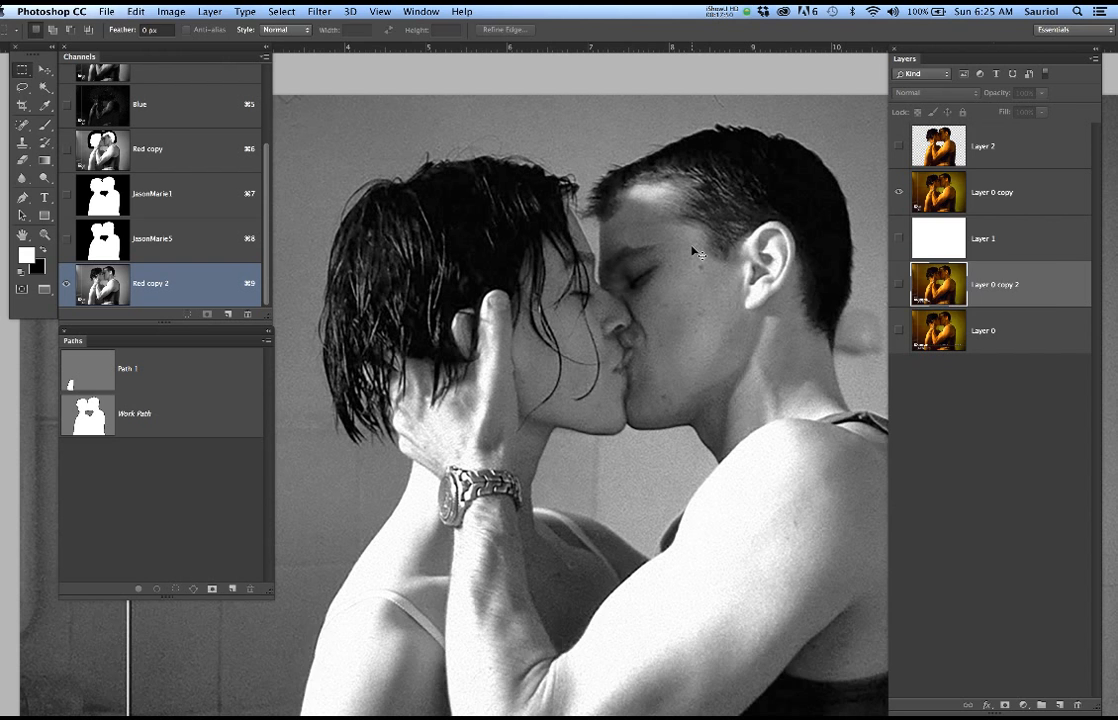
Apply Levels to the Red copy 2 channel with a black input of 39 and a white input of 119
key(super+l)
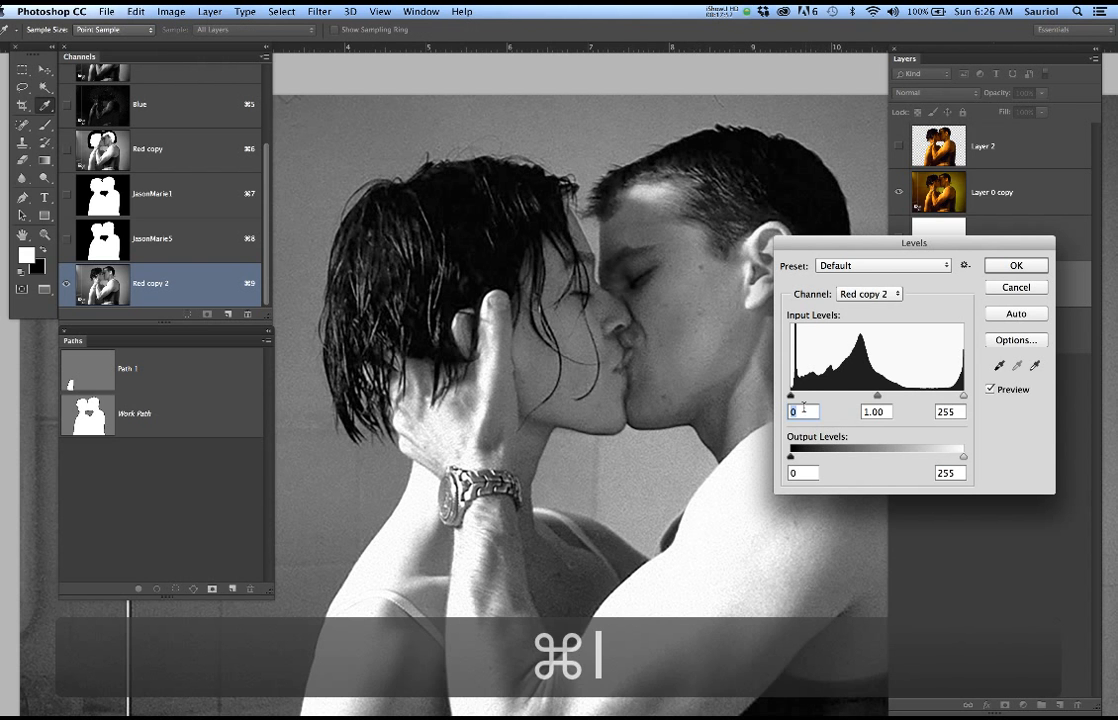
drag(790, 396, 812, 398)
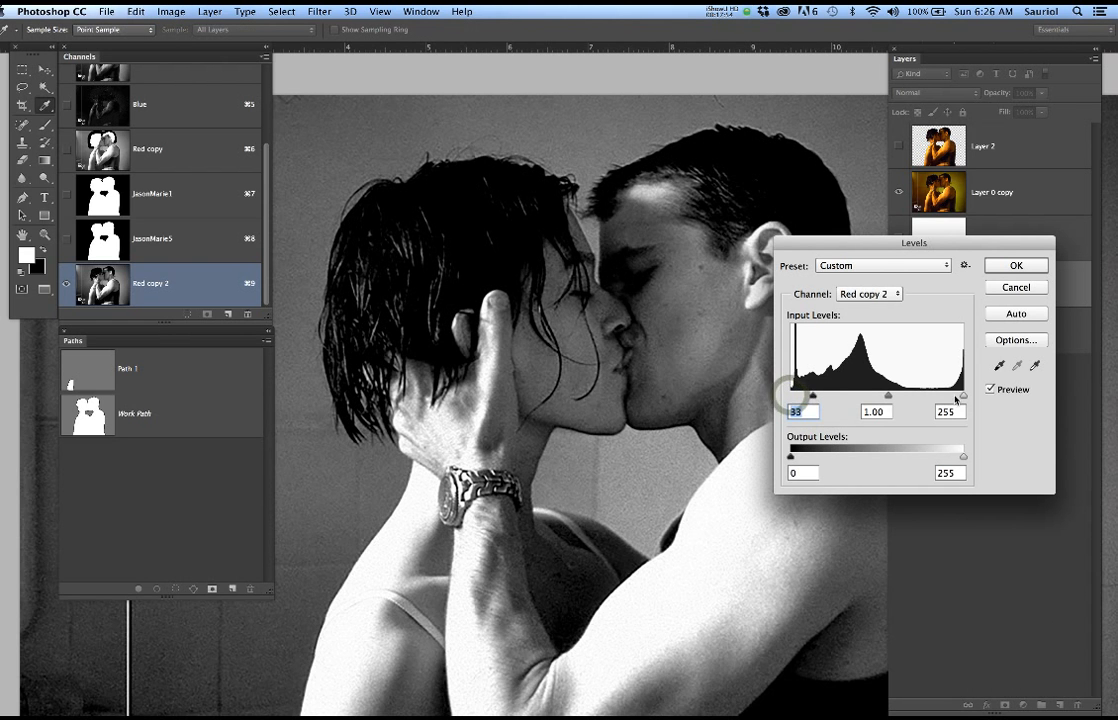
drag(934, 399, 918, 402)
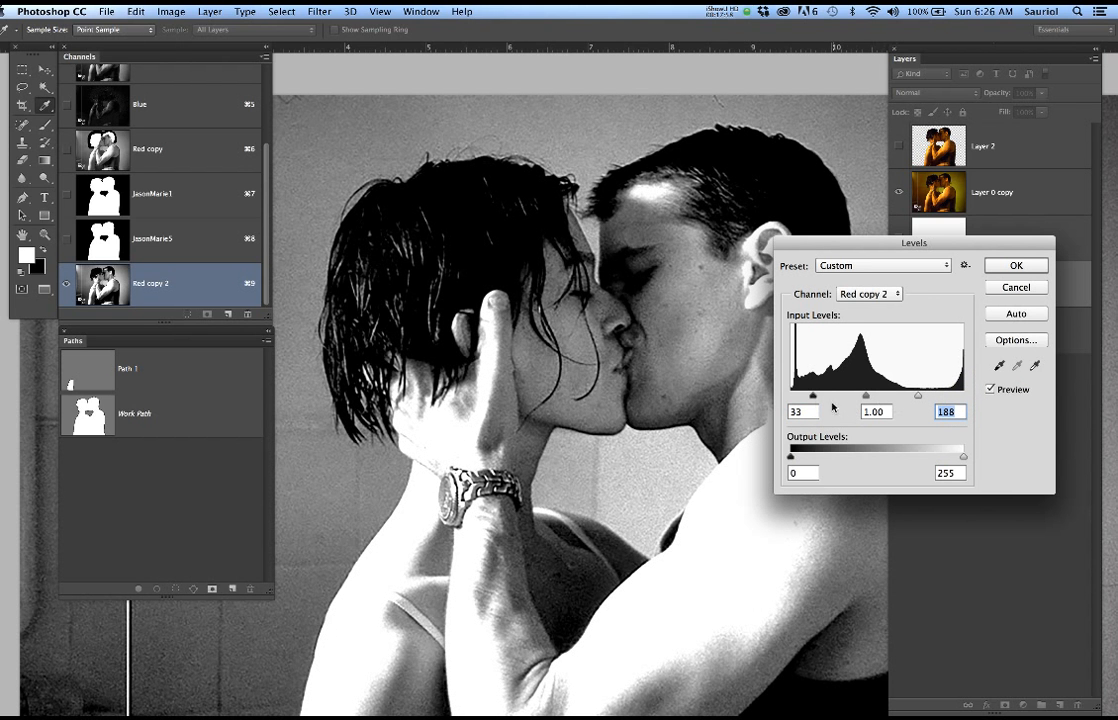
drag(812, 398, 817, 398)
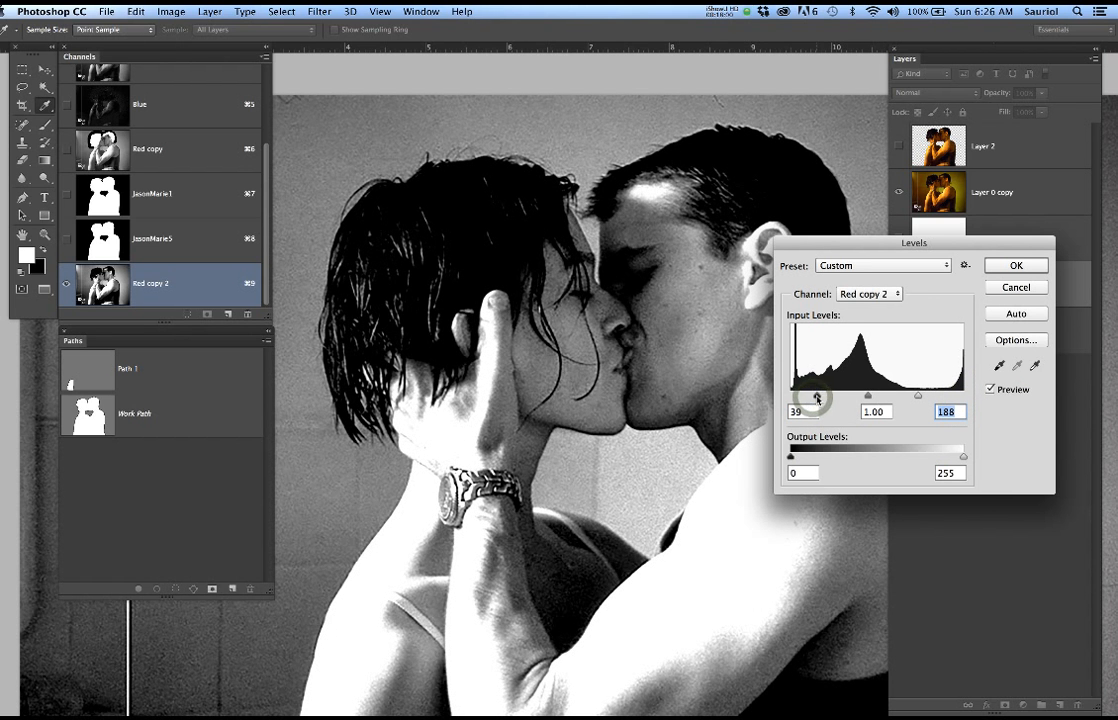
drag(918, 398, 885, 400)
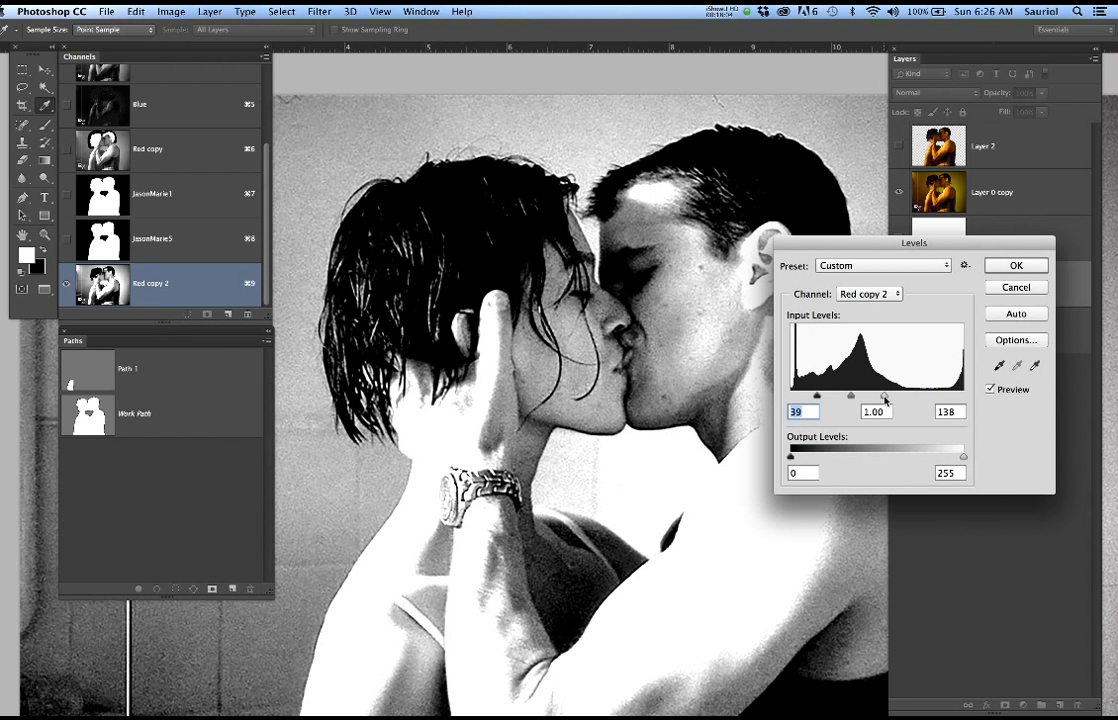
drag(885, 400, 868, 398)
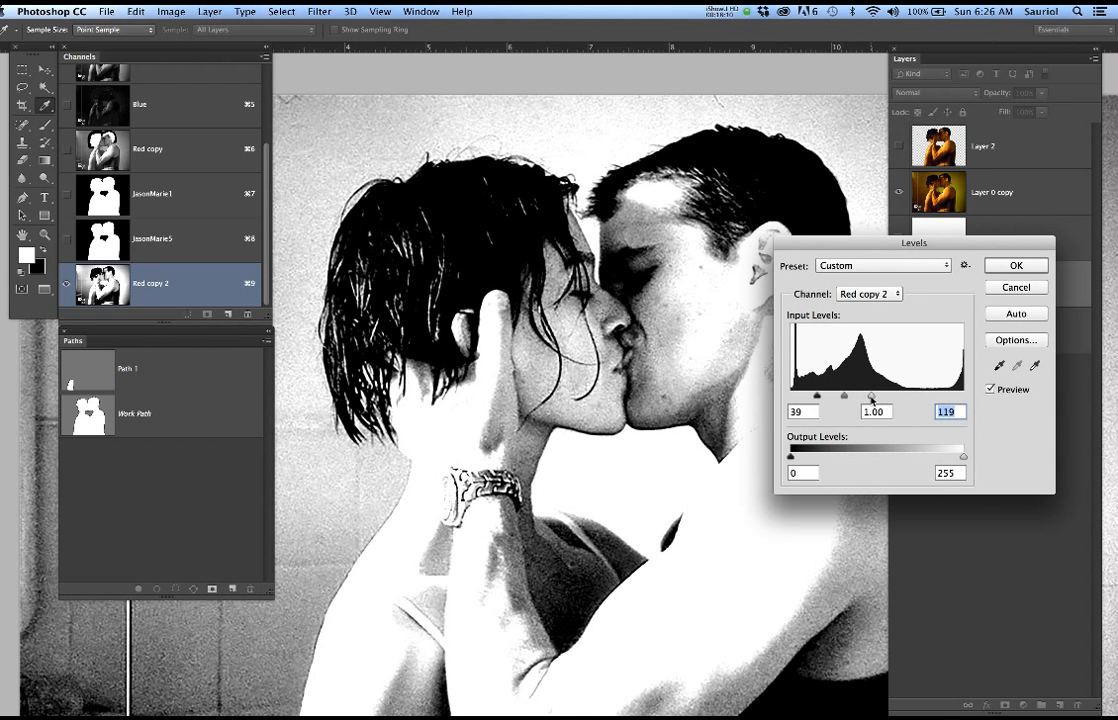
drag(829, 242, 891, 375)
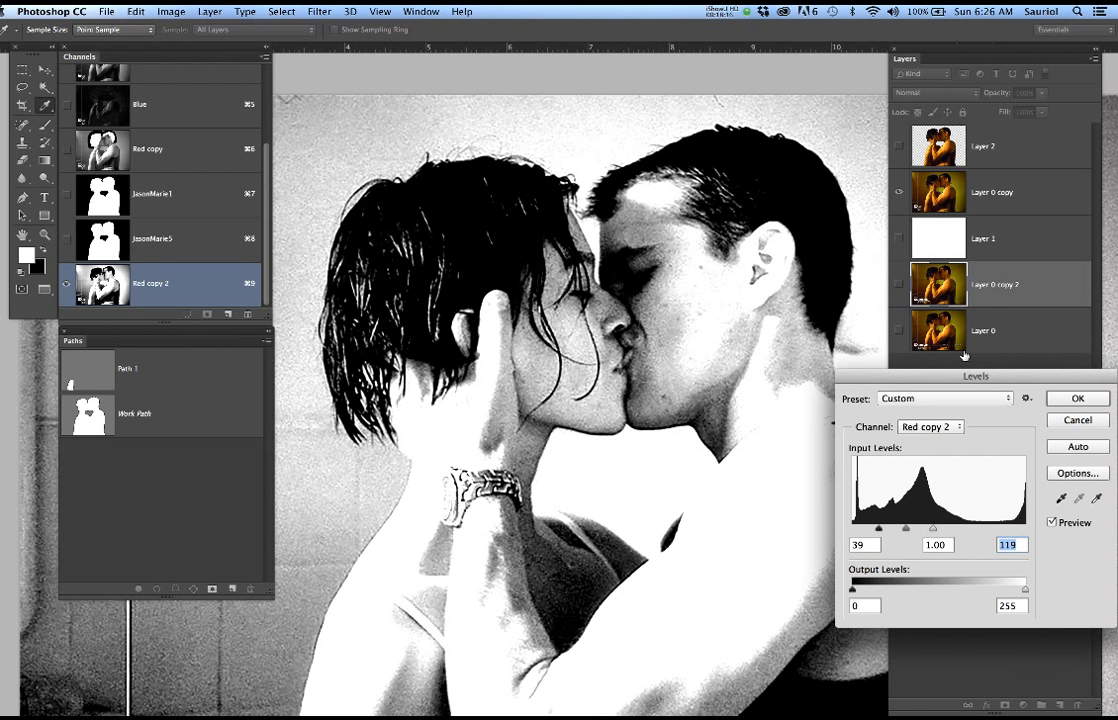
click(1078, 400)
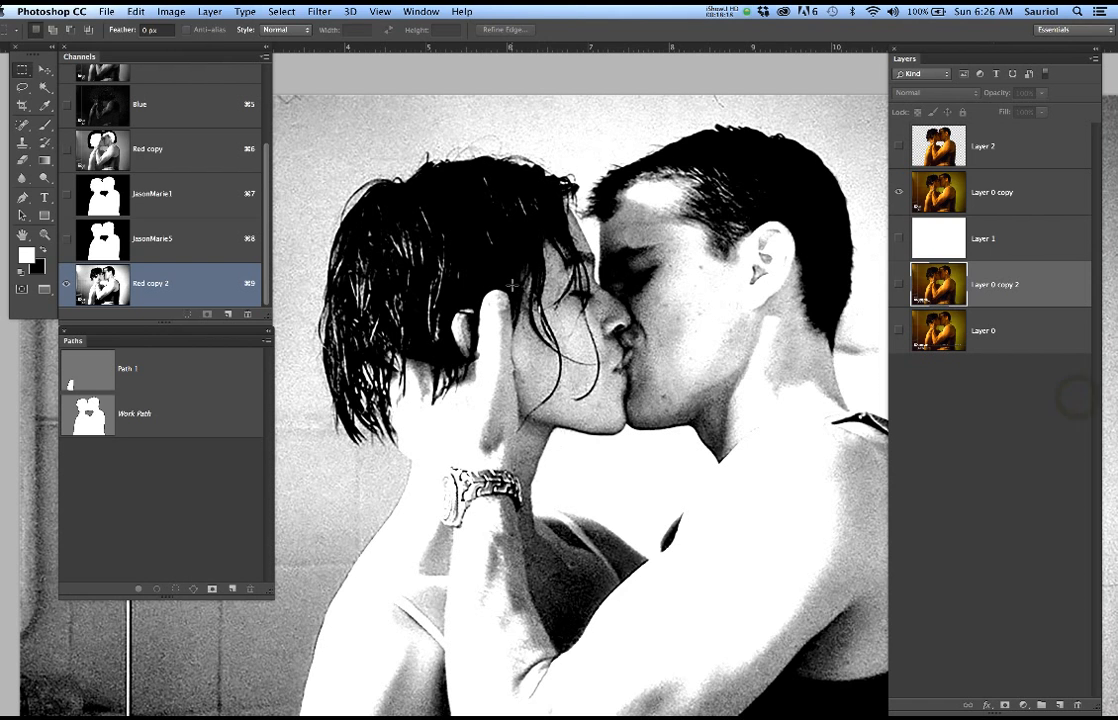
Activate the Brush tool for painting on the Red copy 2 channel
key(b)
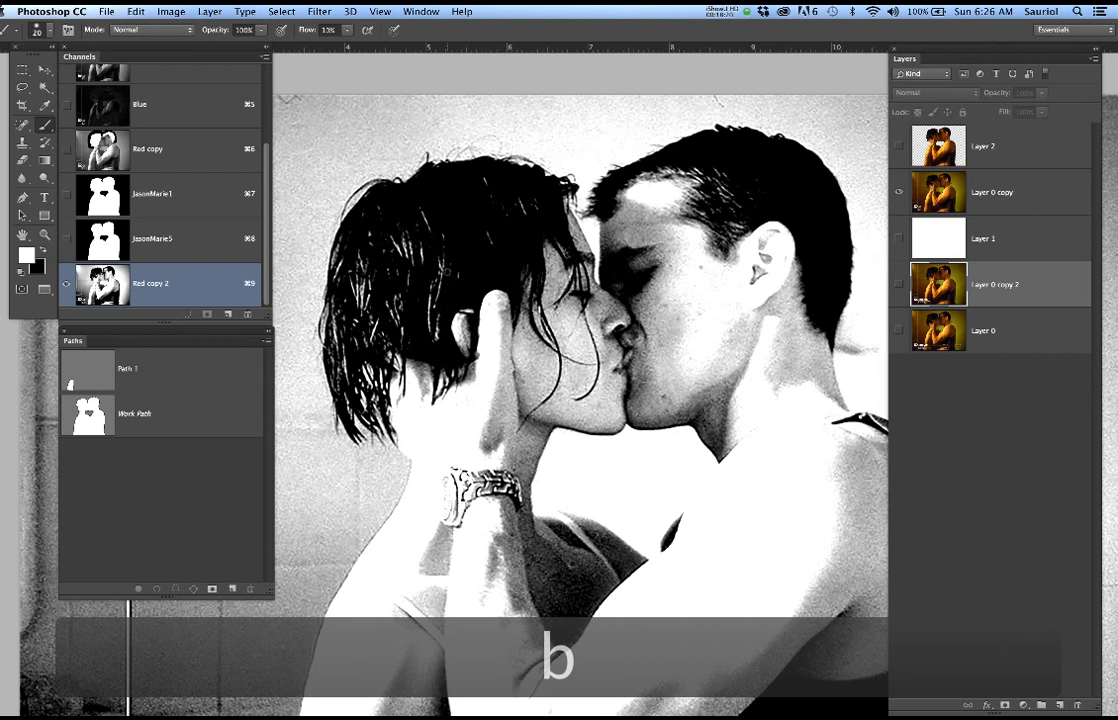
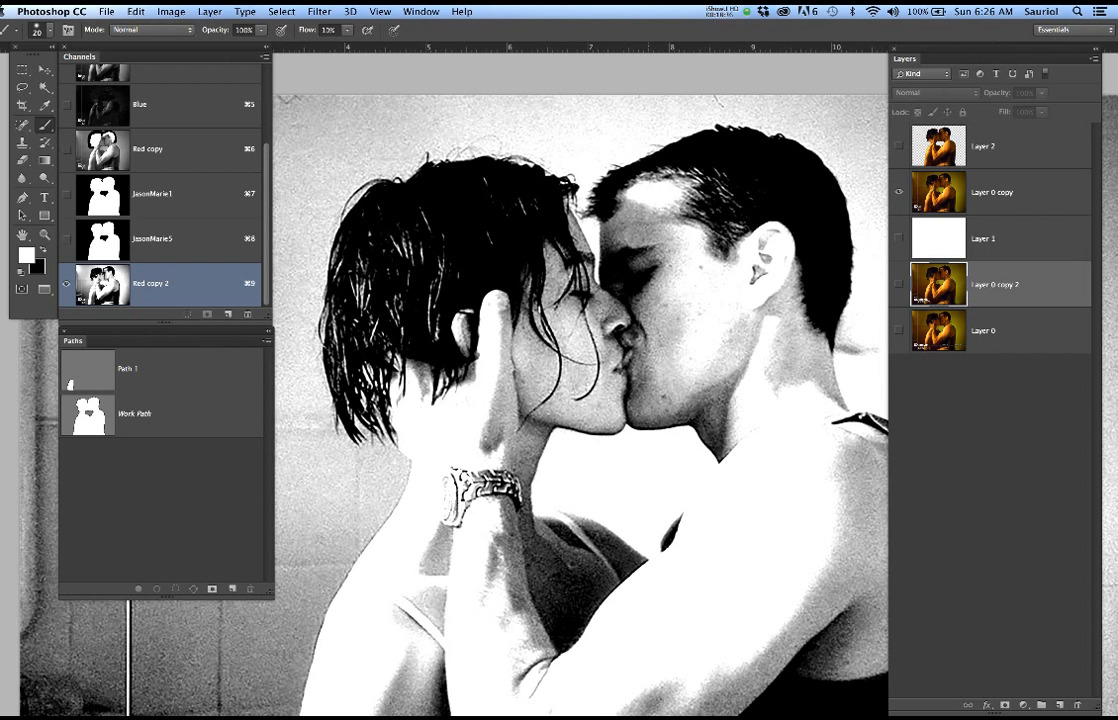
Set the brush size to 150 px and its flow to 100%
key(b)
key(bracketright)
key(bracketright)
key(bracketright)
key(bracketright)
key(bracketright)
key(bracketright)
key(bracketright)
key(bracketright)
key(bracketright)
key(bracketright)
key(bracketright)
key(bracketright)
key(bracketright)
key(bracketright)
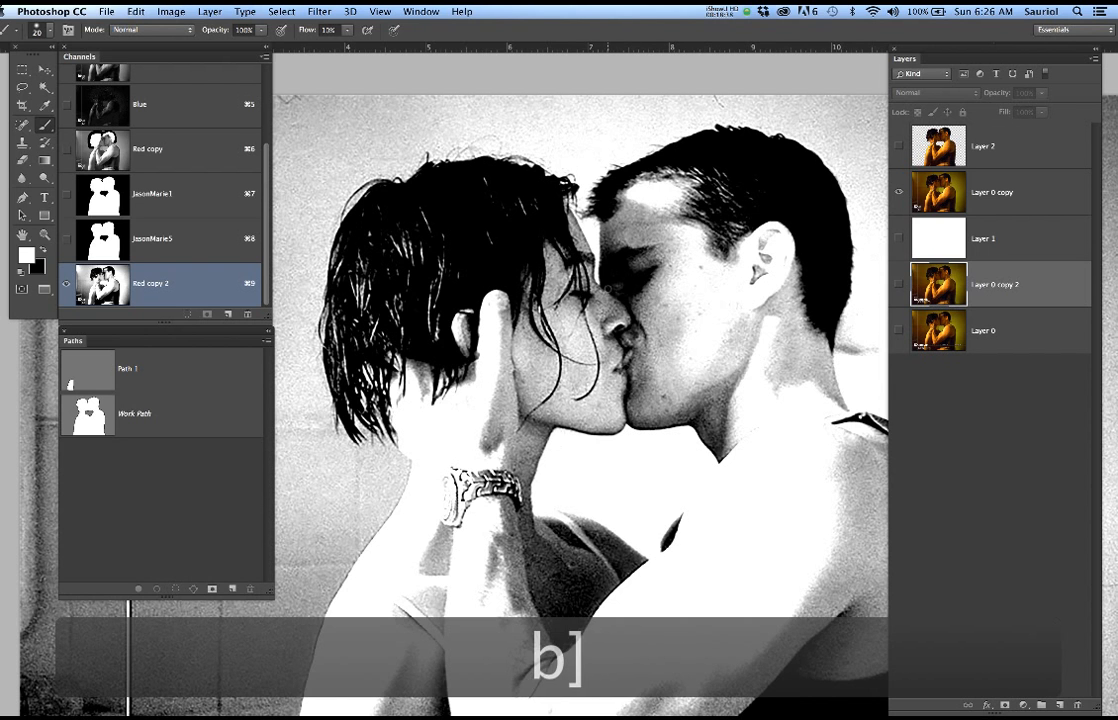
key(bracketright)
key(bracketright)
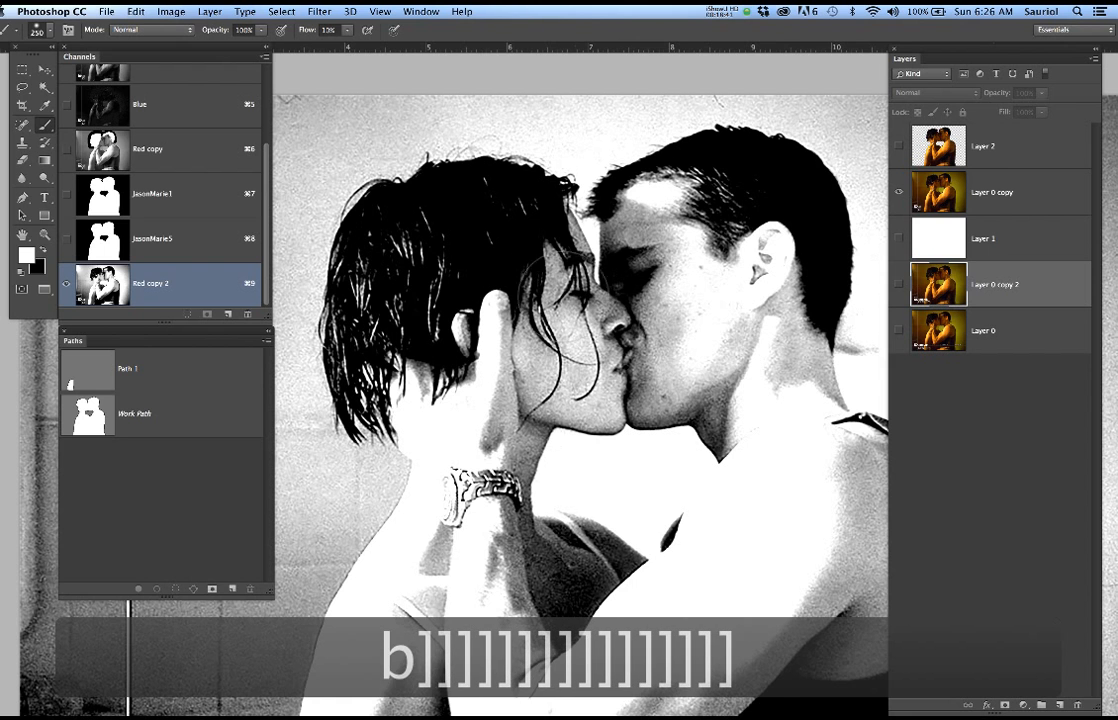
key(bracketleft)
key(bracketleft)
key(bracketleft)
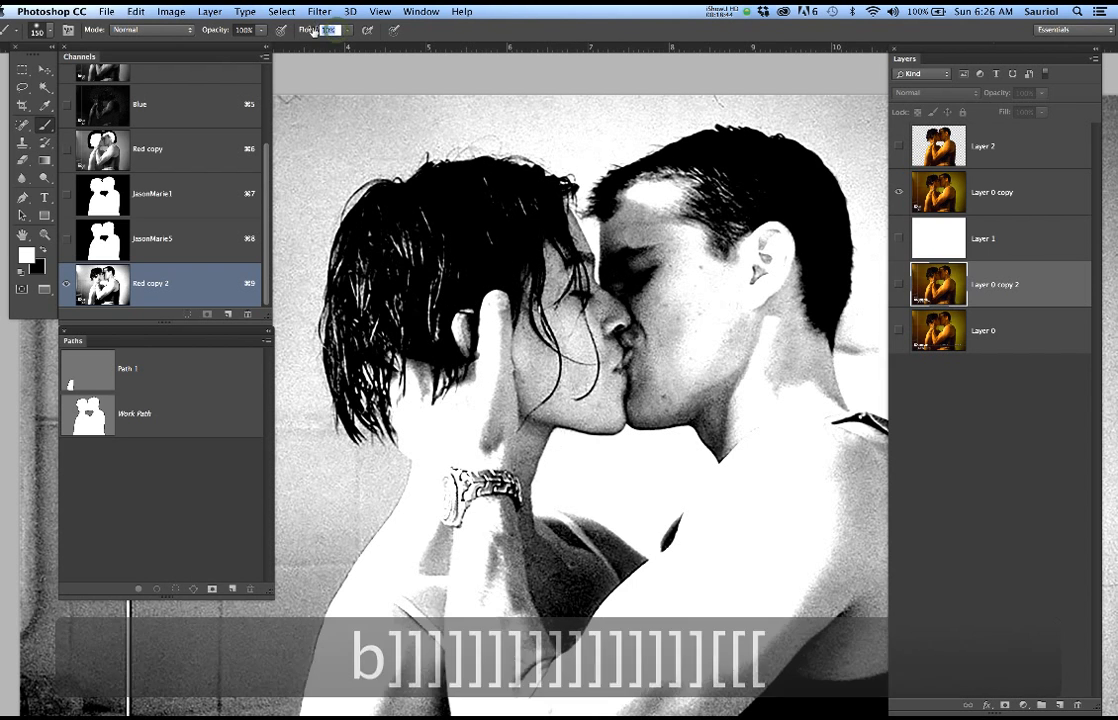
text(100)
key(Return)
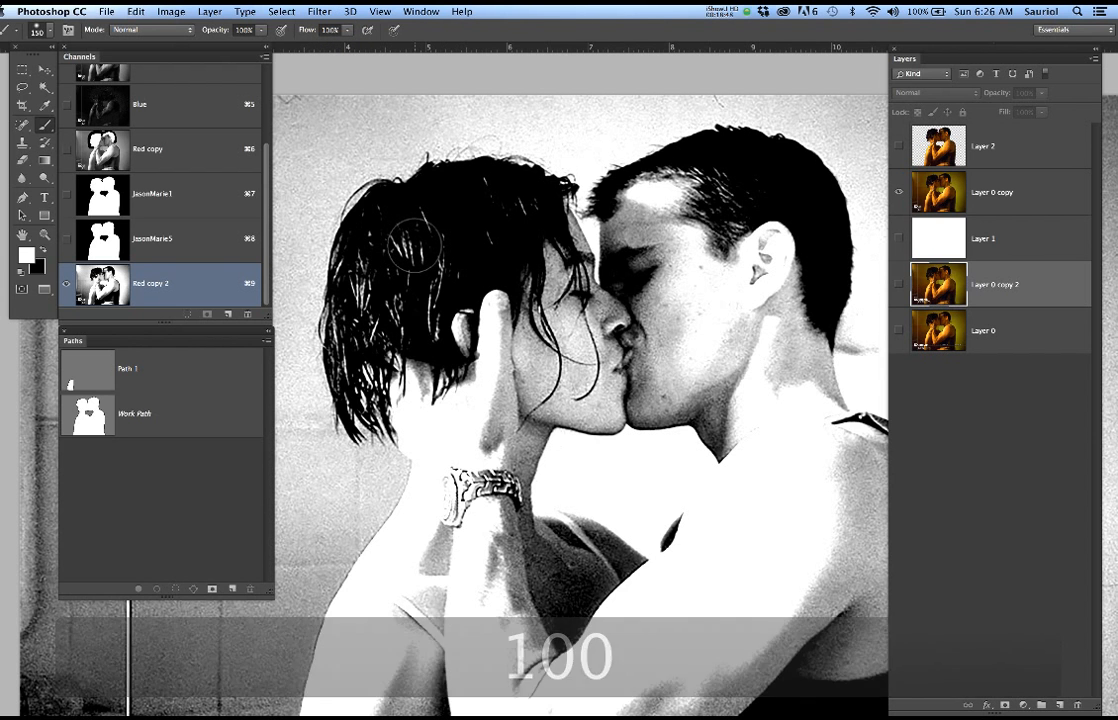
Make black the painting colour and set the brush hardness to 73%
key(x)
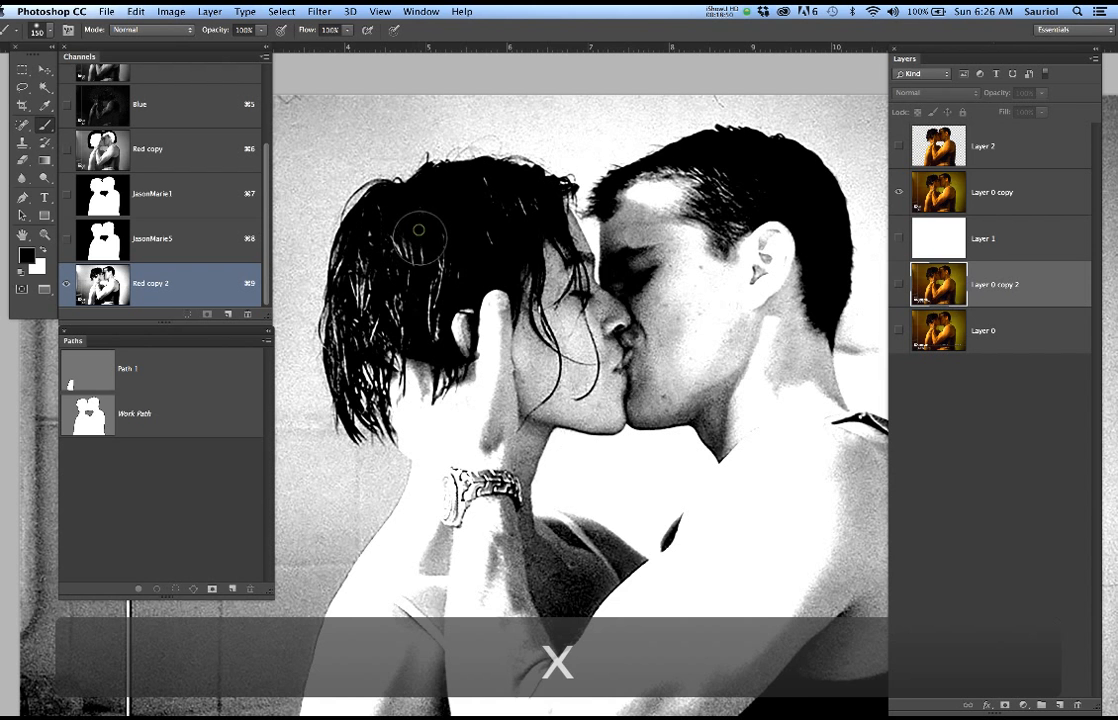
right_click(440, 238)
drag(538, 300, 576, 304)
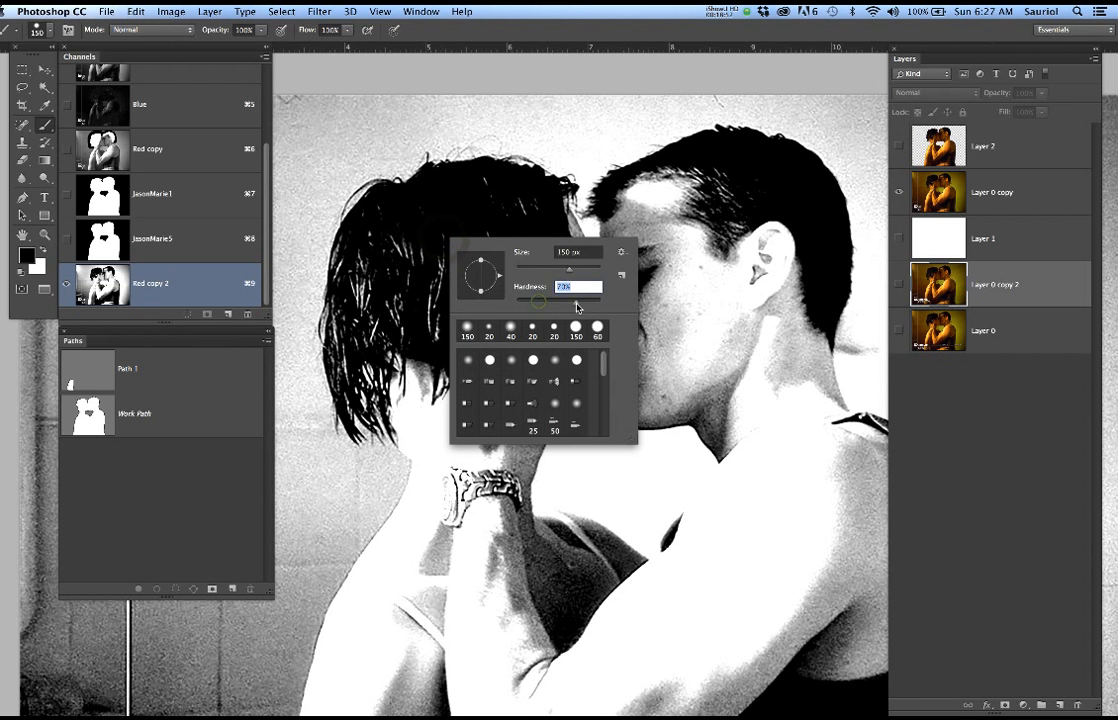
key(Return)
Paint the interior of the woman's and the man's hair solid black, keeping the fine outer strands untouched
scroll(409, 228, up, 5)
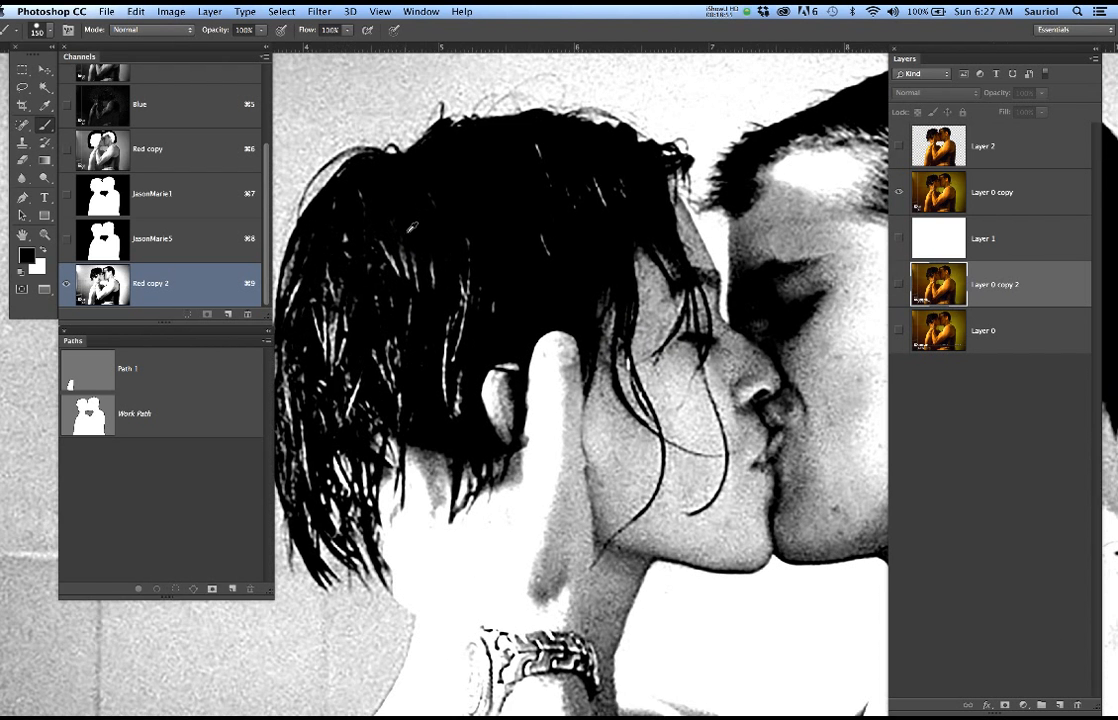
mouse_move(444, 255)
mouse_down()
mouse_move(529, 232)
mouse_move(433, 286)
mouse_up()
mouse_move(432, 288)
mouse_down()
mouse_move(429, 439)
mouse_move(411, 359)
mouse_up()
mouse_move(551, 269)
mouse_down()
mouse_move(545, 340)
mouse_move(582, 374)
mouse_move(507, 360)
mouse_move(482, 388)
mouse_up()
mouse_move(655, 202)
mouse_down()
mouse_move(627, 145)
mouse_move(565, 222)
mouse_move(643, 230)
mouse_move(699, 164)
mouse_up()
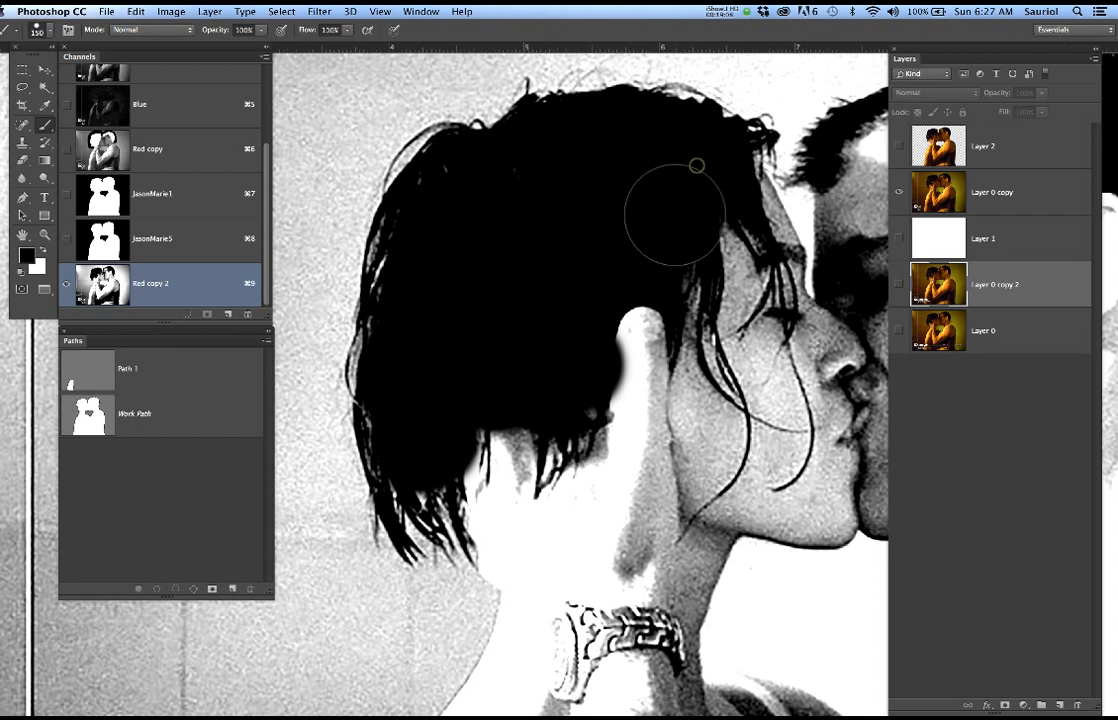
drag(676, 250, 469, 344)
drag(628, 295, 484, 302)
mouse_move(650, 240)
mouse_down()
mouse_move(517, 256)
mouse_move(475, 291)
mouse_move(669, 283)
mouse_move(671, 305)
mouse_move(632, 302)
mouse_move(709, 311)
mouse_up()
scroll(646, 304, down, 3)
drag(572, 306, 666, 307)
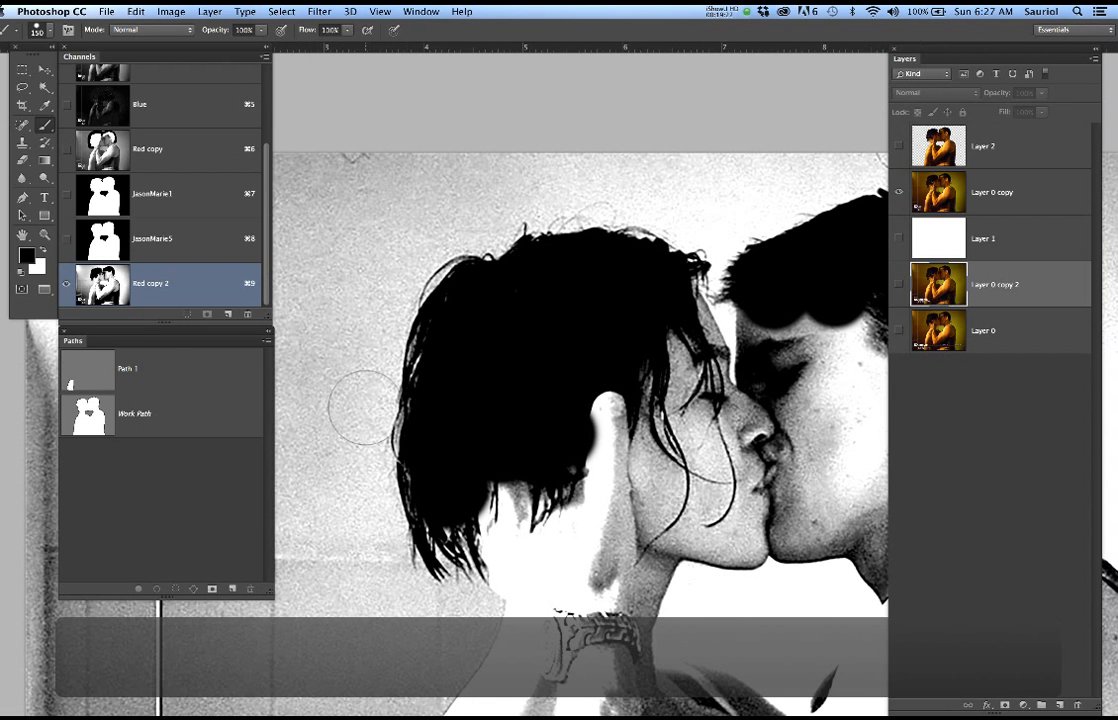
Paint the background around both heads white, following the hair outlines from the woman's hair round to the man's nape
key(x)
click(347, 451)
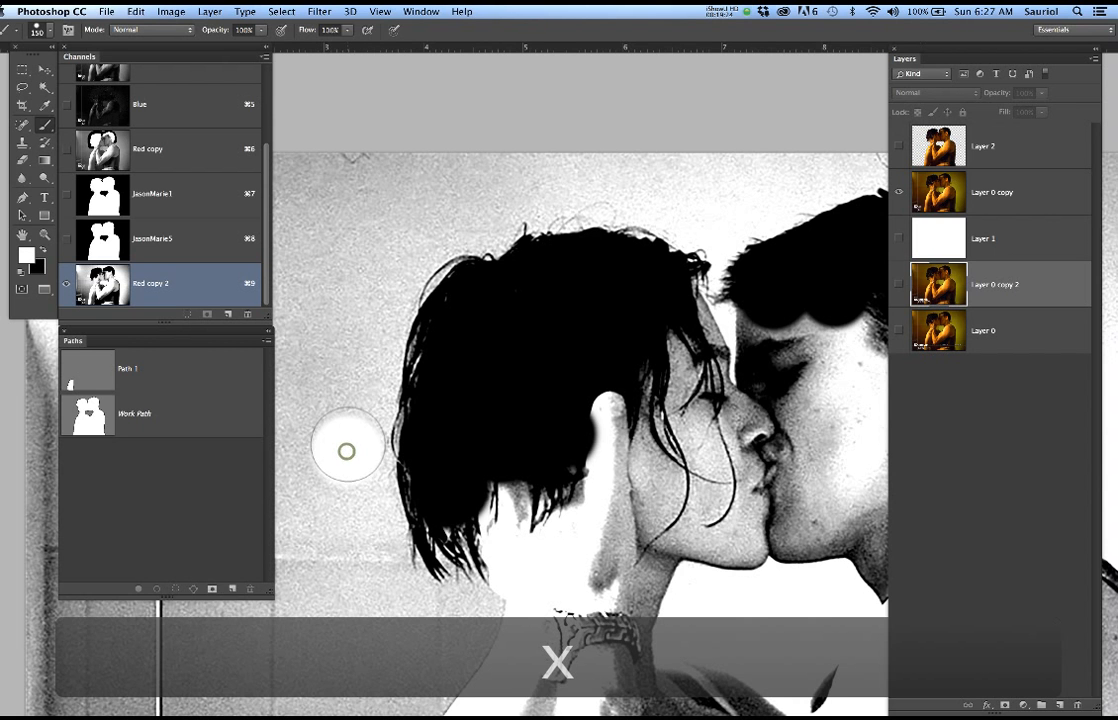
mouse_move(353, 412)
mouse_down()
mouse_move(372, 284)
mouse_move(379, 290)
mouse_move(398, 245)
mouse_move(424, 222)
mouse_move(454, 217)
mouse_move(400, 238)
mouse_move(486, 215)
mouse_move(477, 217)
mouse_move(492, 194)
mouse_move(606, 166)
mouse_move(643, 180)
mouse_move(635, 193)
mouse_move(703, 195)
mouse_move(746, 225)
mouse_up()
drag(743, 247, 608, 310)
drag(628, 256, 697, 227)
drag(748, 268, 243, 316)
drag(549, 307, 760, 294)
mouse_move(474, 246)
mouse_down()
mouse_move(556, 266)
mouse_move(618, 310)
mouse_move(654, 384)
mouse_move(639, 377)
mouse_move(659, 385)
mouse_move(665, 524)
mouse_move(636, 544)
mouse_up()
click(635, 544)
click(628, 563)
click(634, 551)
click(666, 571)
drag(559, 442, 676, 417)
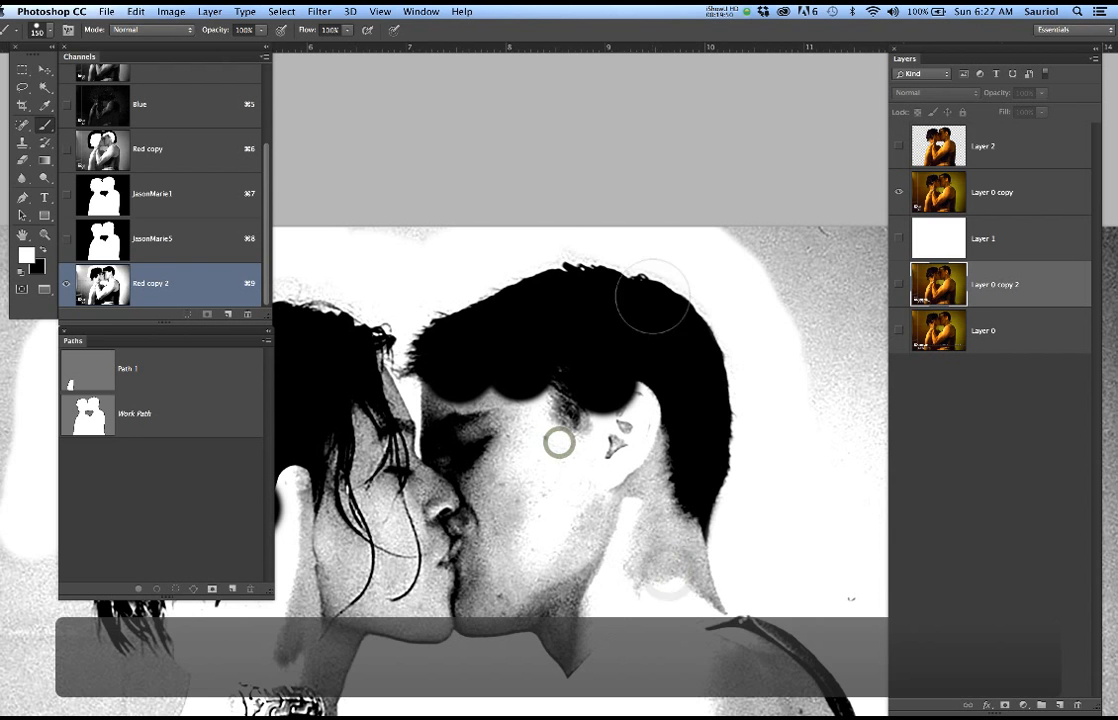
Reduce the brush to 90 px and clean the background to white close along the top and back of the man's hair
key(bracketleft)
key(bracketleft)
key(bracketleft)
scroll(630, 260, up, 3)
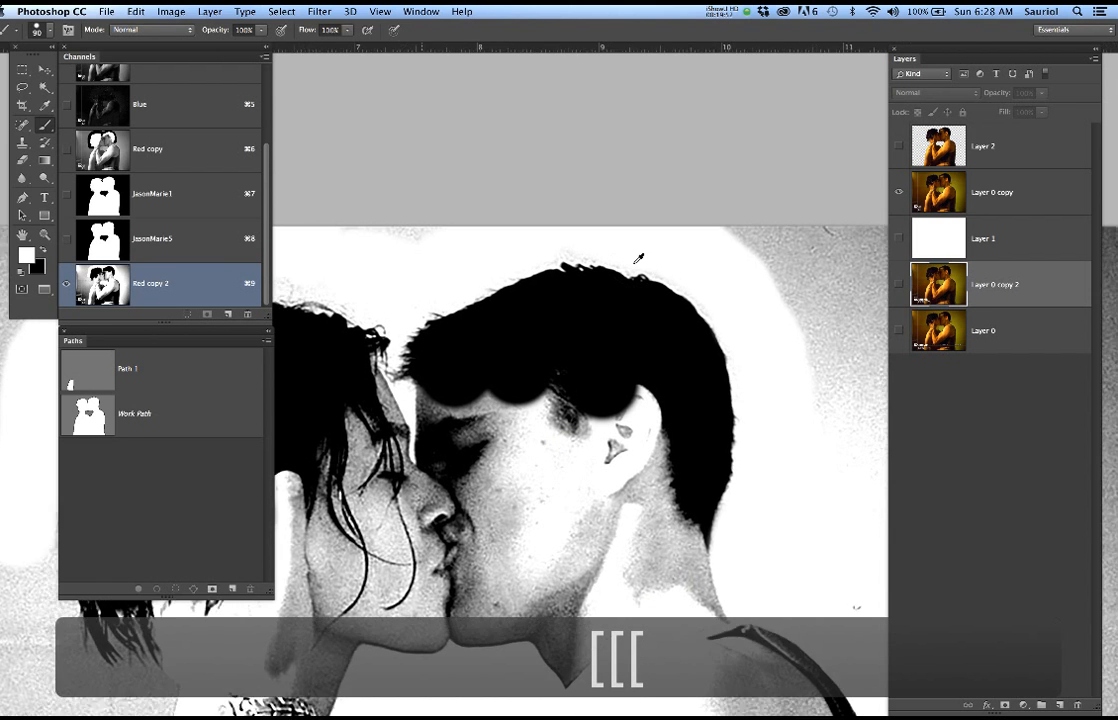
click(566, 237)
click(605, 239)
click(626, 247)
click(668, 252)
click(677, 260)
click(692, 268)
click(714, 281)
click(732, 296)
click(739, 304)
scroll(573, 297, left, 5)
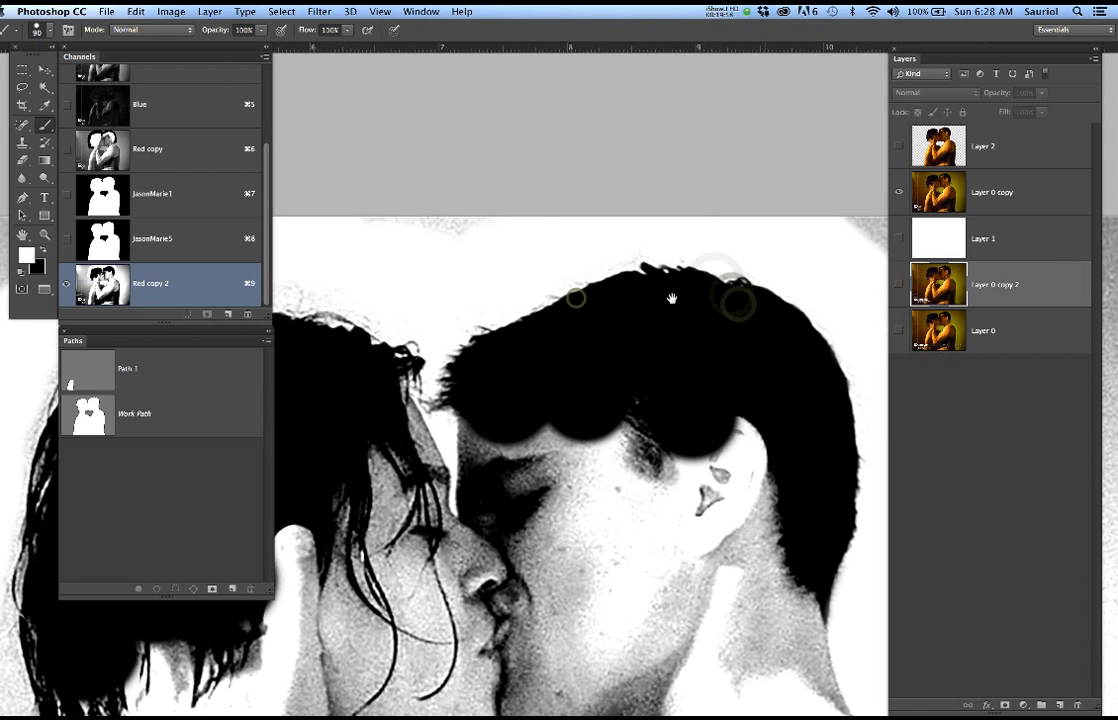
click(674, 235)
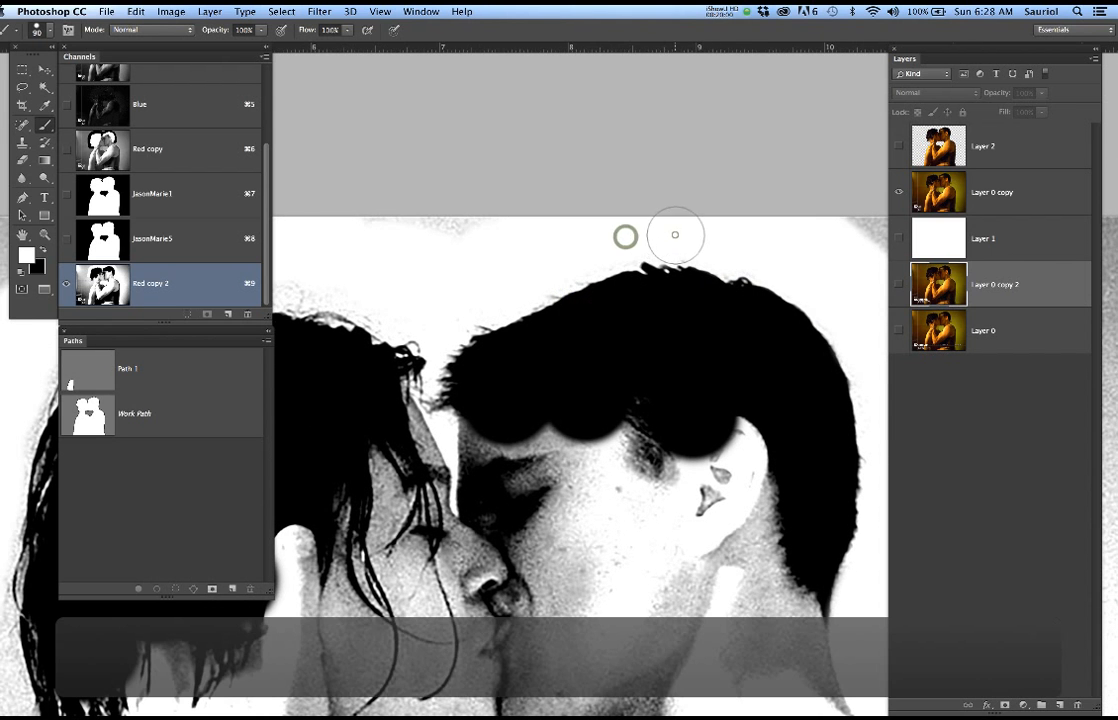
click(569, 260)
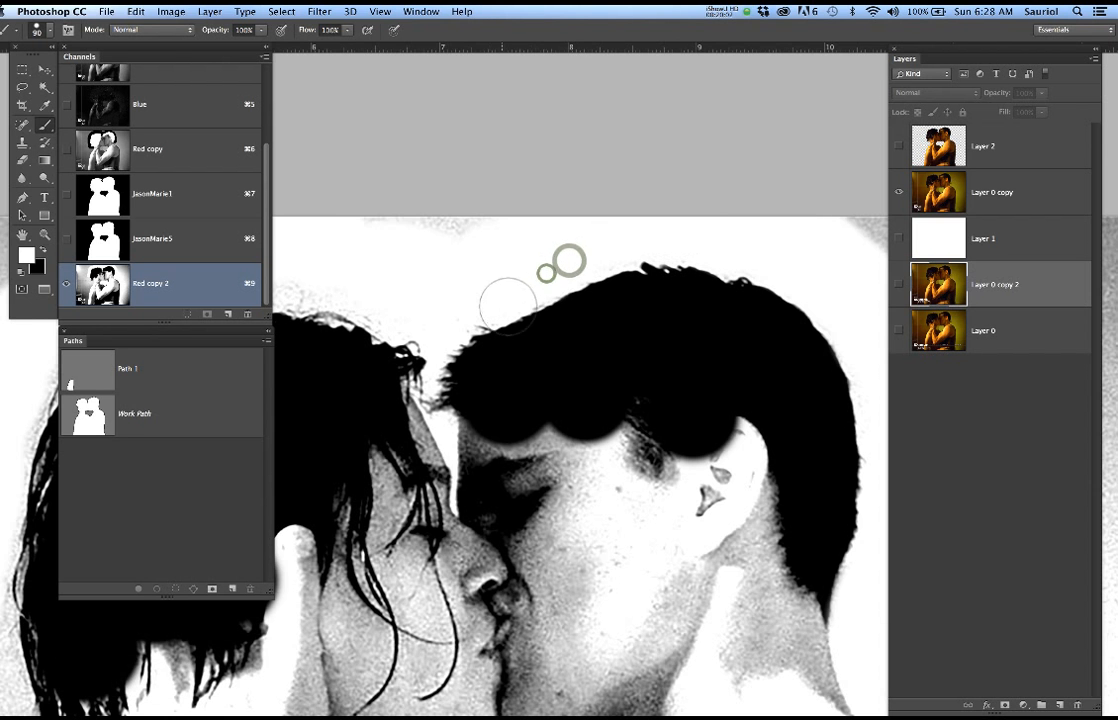
Paint the background white beside and beneath the woman's hair ends, down to the back of her neck
scroll(515, 310, down, 5)
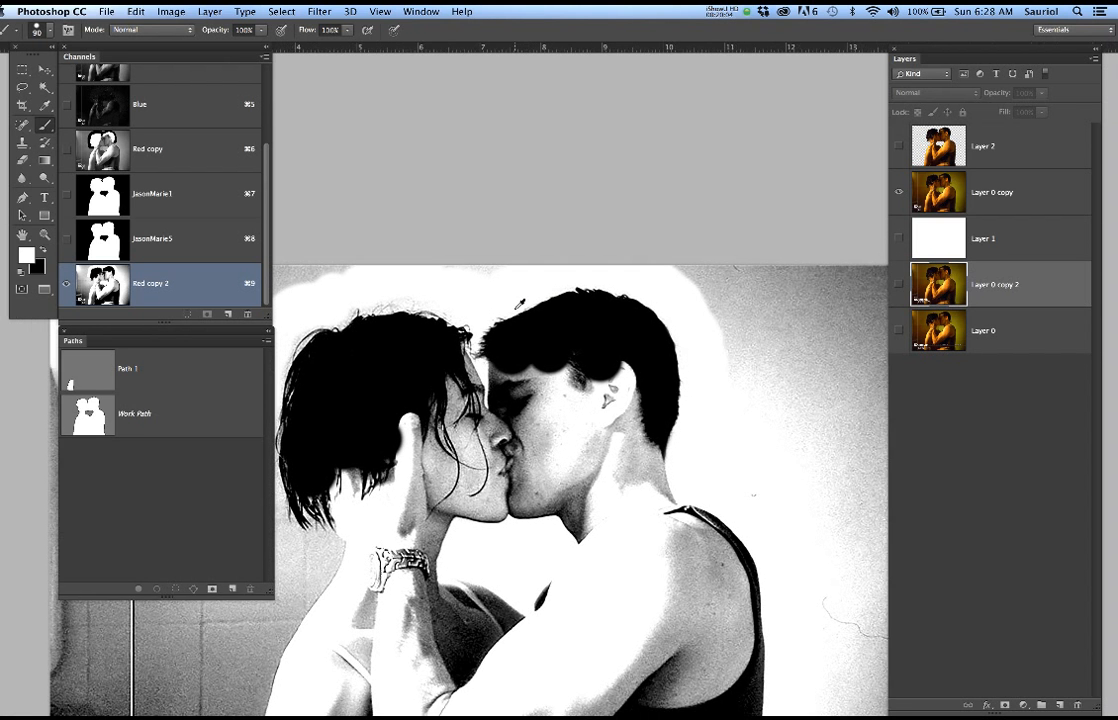
scroll(462, 338, up, 6)
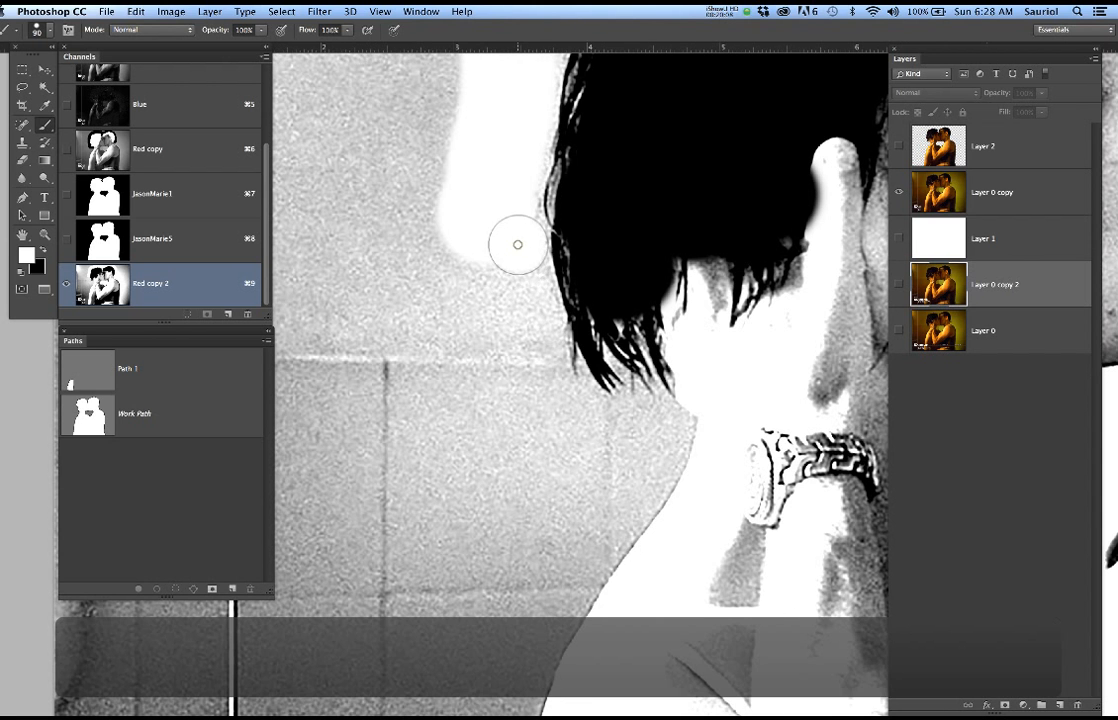
mouse_move(529, 334)
mouse_down()
mouse_move(532, 384)
mouse_move(569, 424)
mouse_move(604, 432)
mouse_move(586, 437)
mouse_move(541, 387)
mouse_move(629, 422)
mouse_move(559, 432)
mouse_move(517, 390)
mouse_up()
Paint black over the facing edges of the two faces, from the woman's forehead and nose to the man's brow
scroll(540, 370, down, 5)
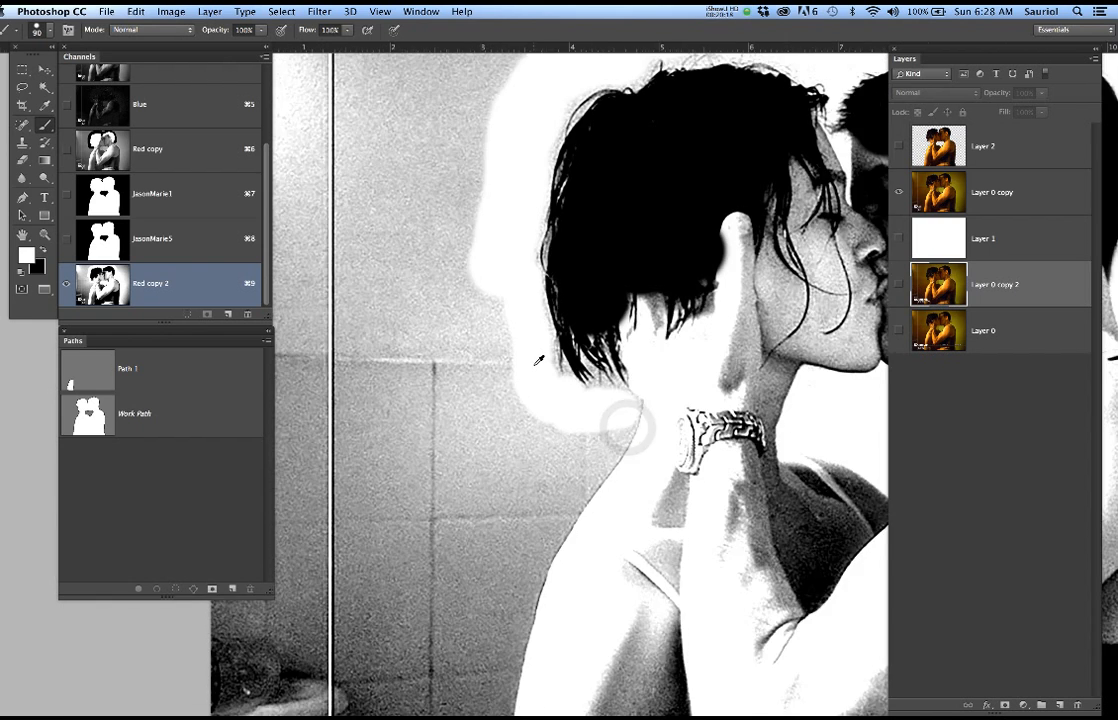
scroll(548, 360, down, 2)
scroll(531, 387, down, 3)
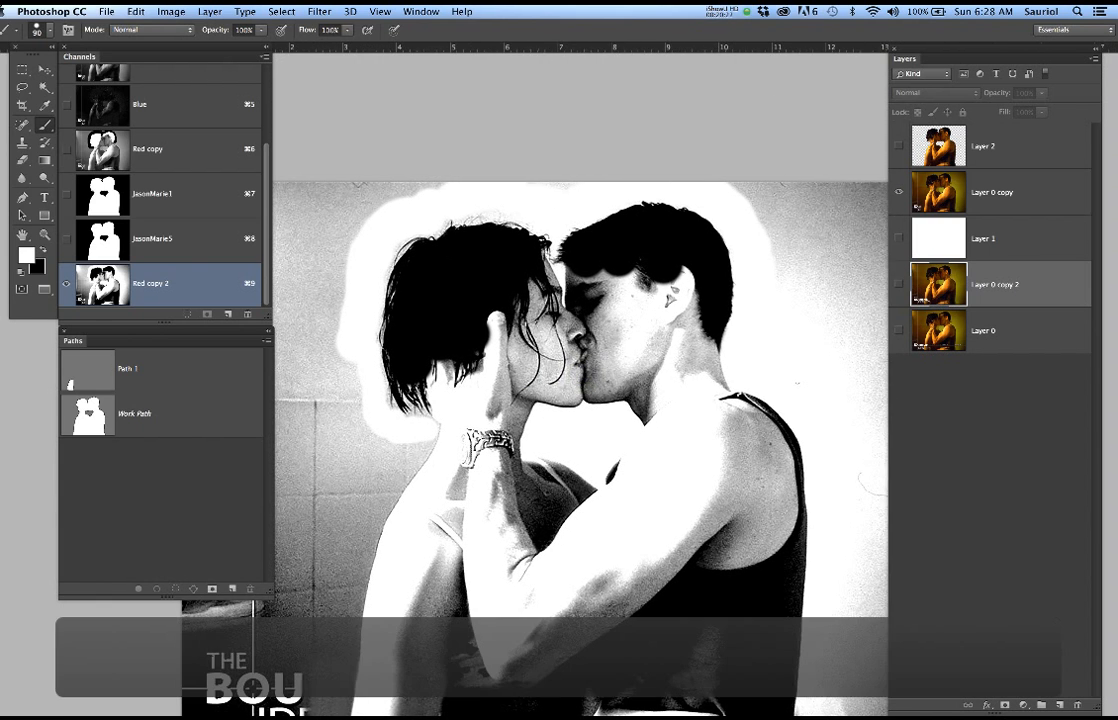
scroll(518, 227, up, 3)
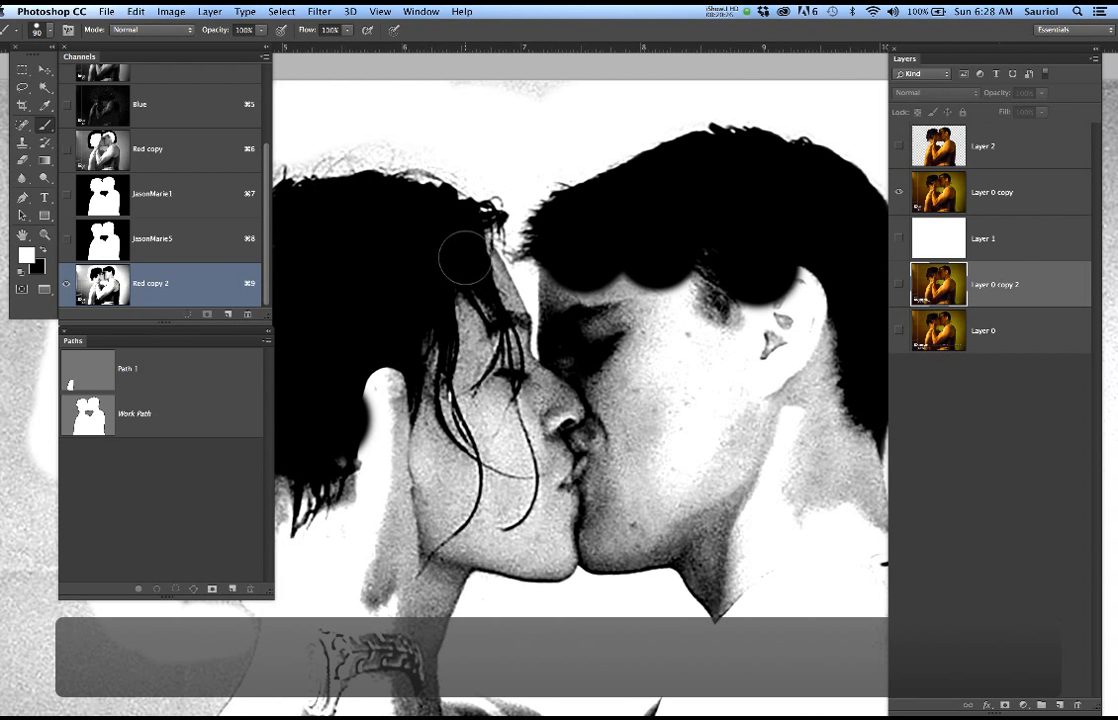
key(x)
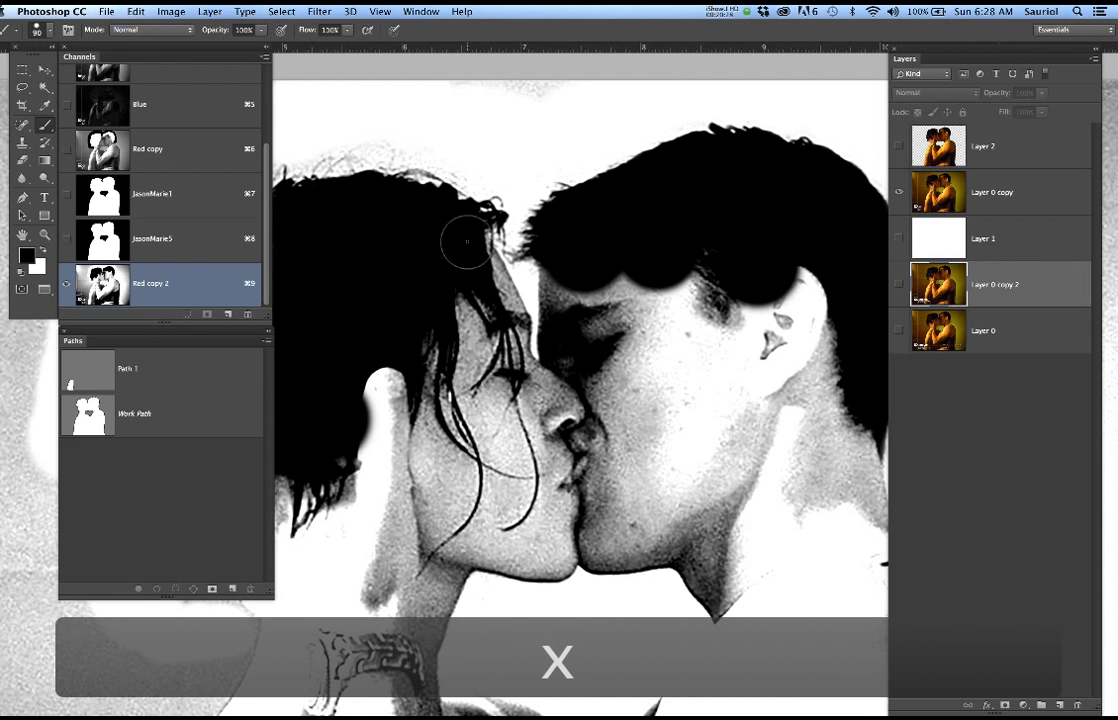
drag(479, 272, 498, 319)
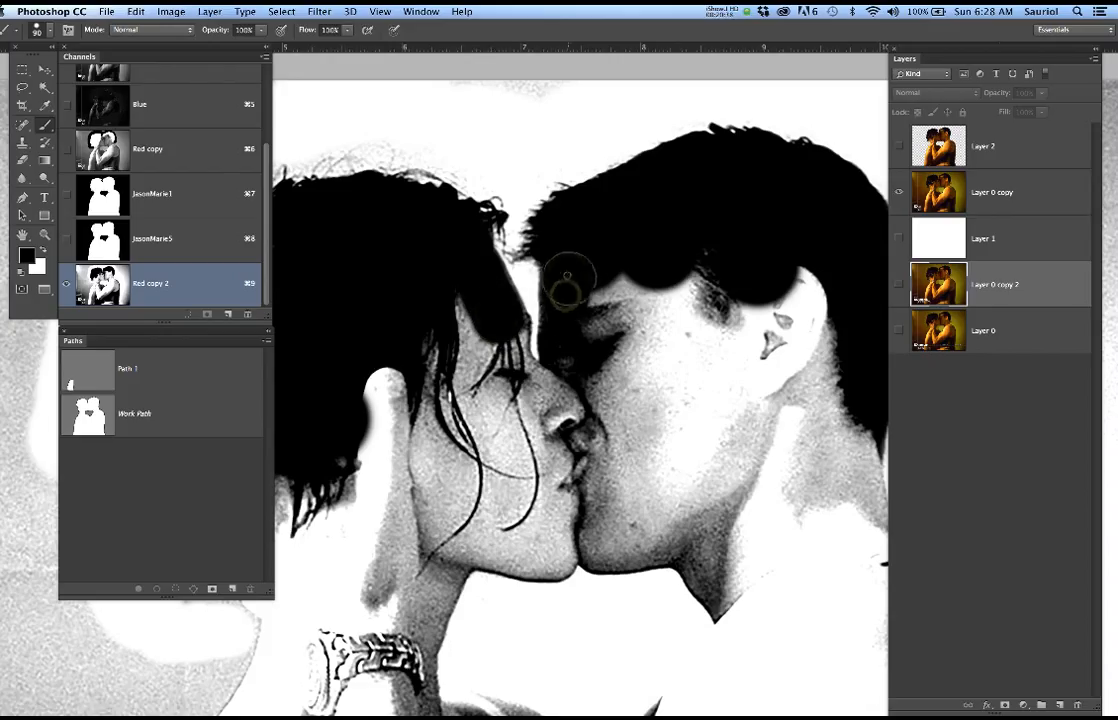
drag(566, 276, 590, 310)
click(590, 312)
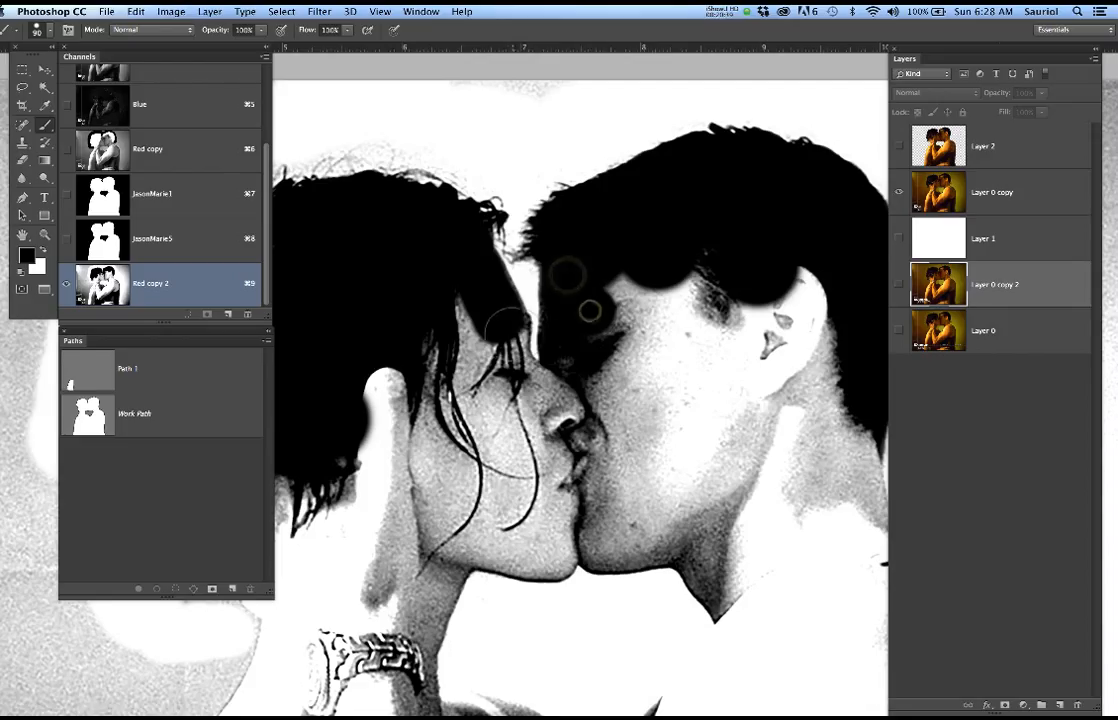
click(506, 331)
click(502, 353)
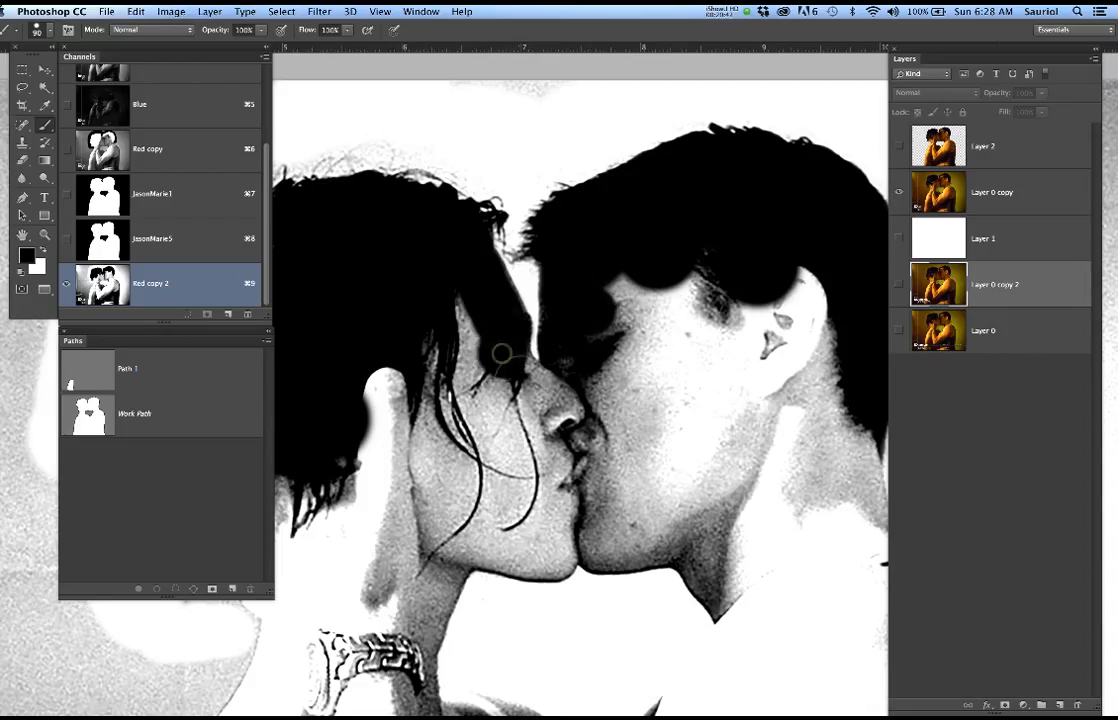
click(511, 374)
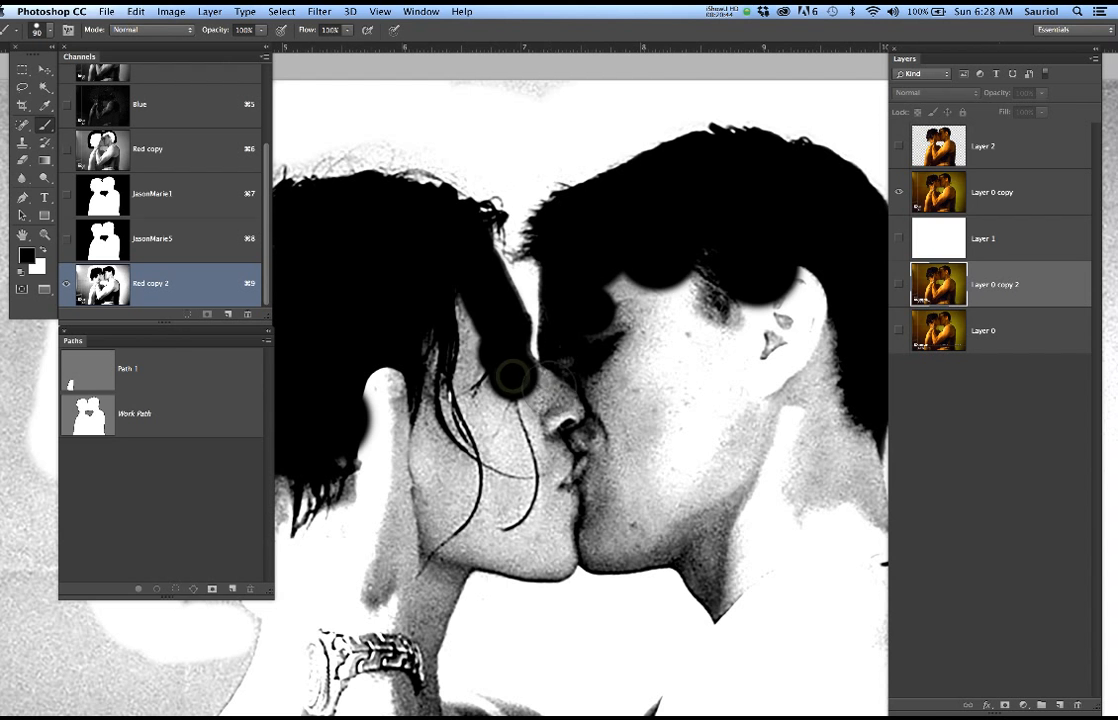
click(548, 387)
click(575, 373)
click(548, 393)
Invert the Red copy 2 channel so the hair is white on black
scroll(407, 332, down, 5)
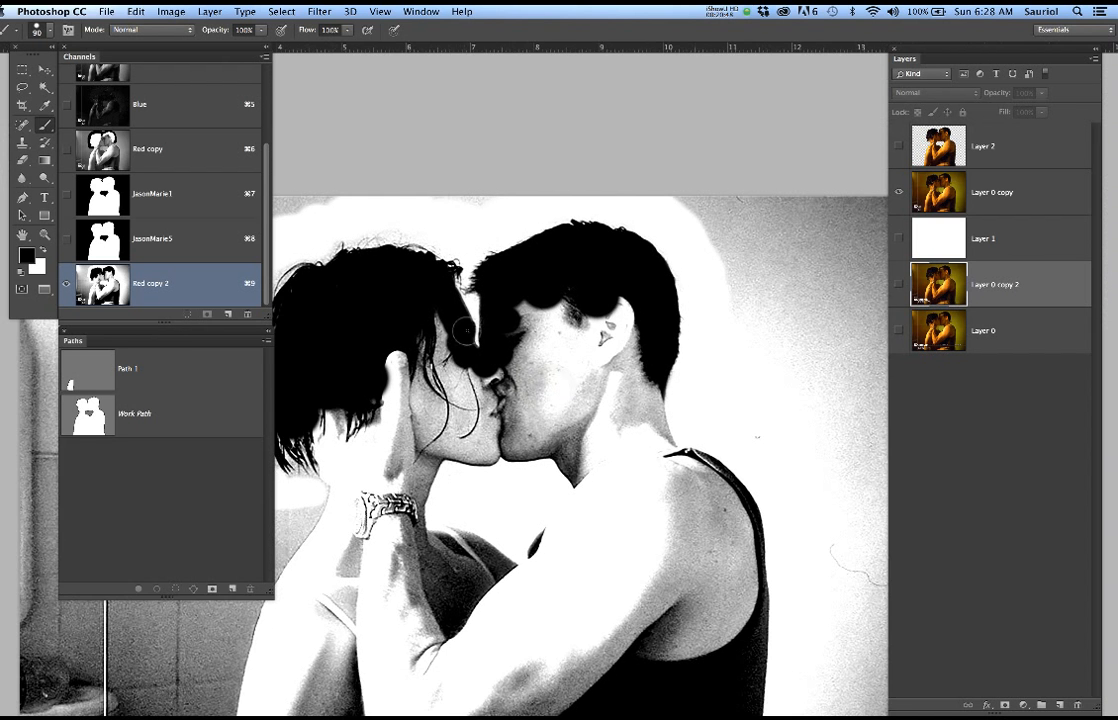
drag(467, 331, 556, 332)
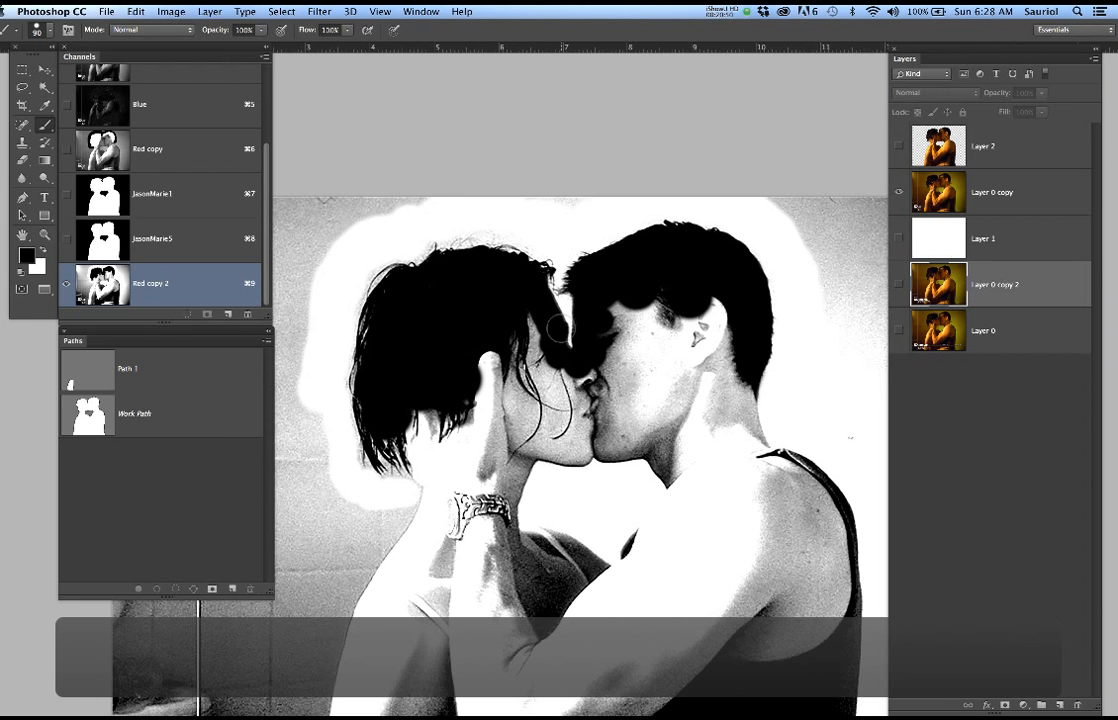
key(super+i)
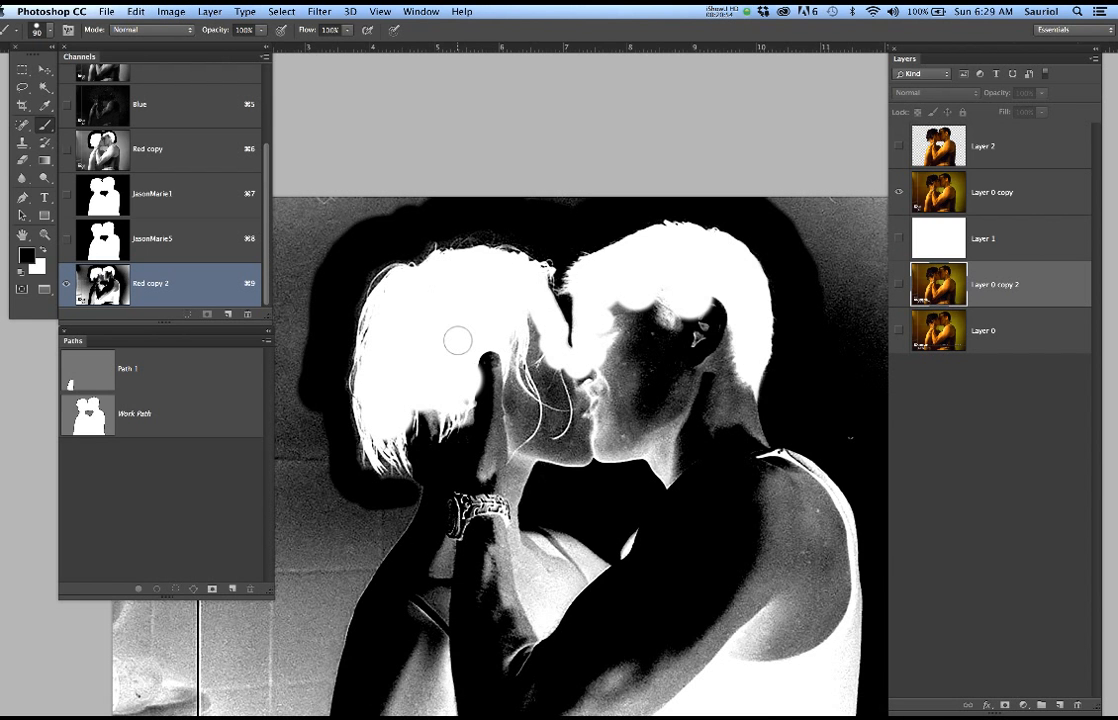
Lasso a freehand band enclosing the outer hair edges of both heads, from below the woman's hair to the man's nape
key(l)
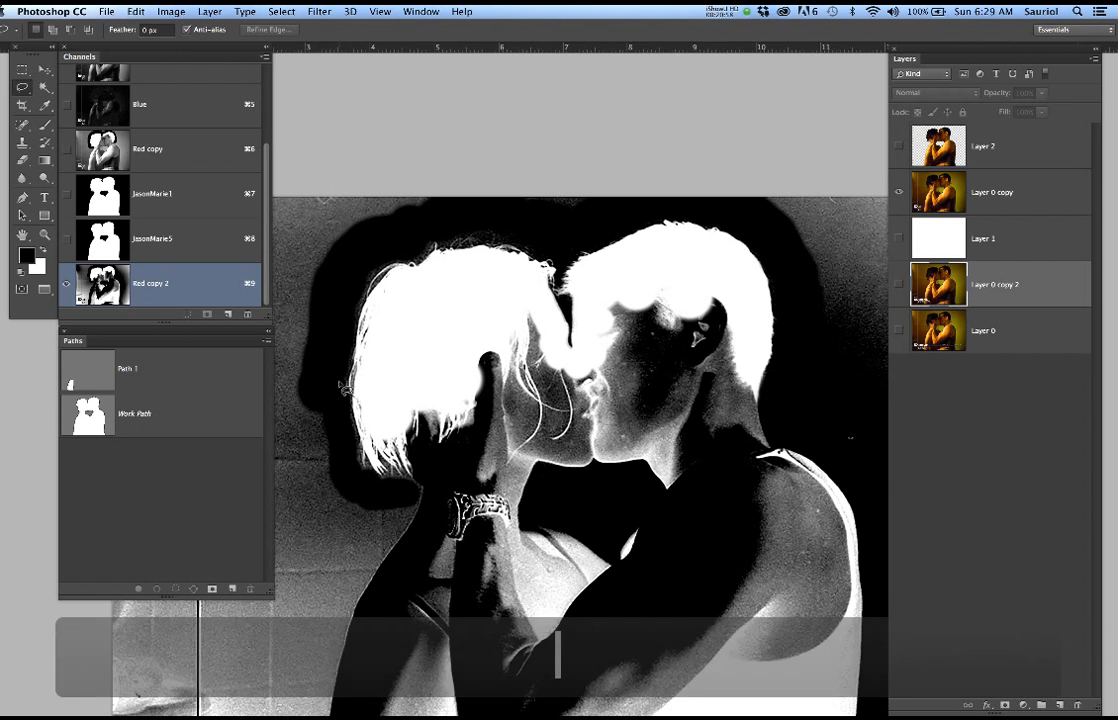
key(super+d)
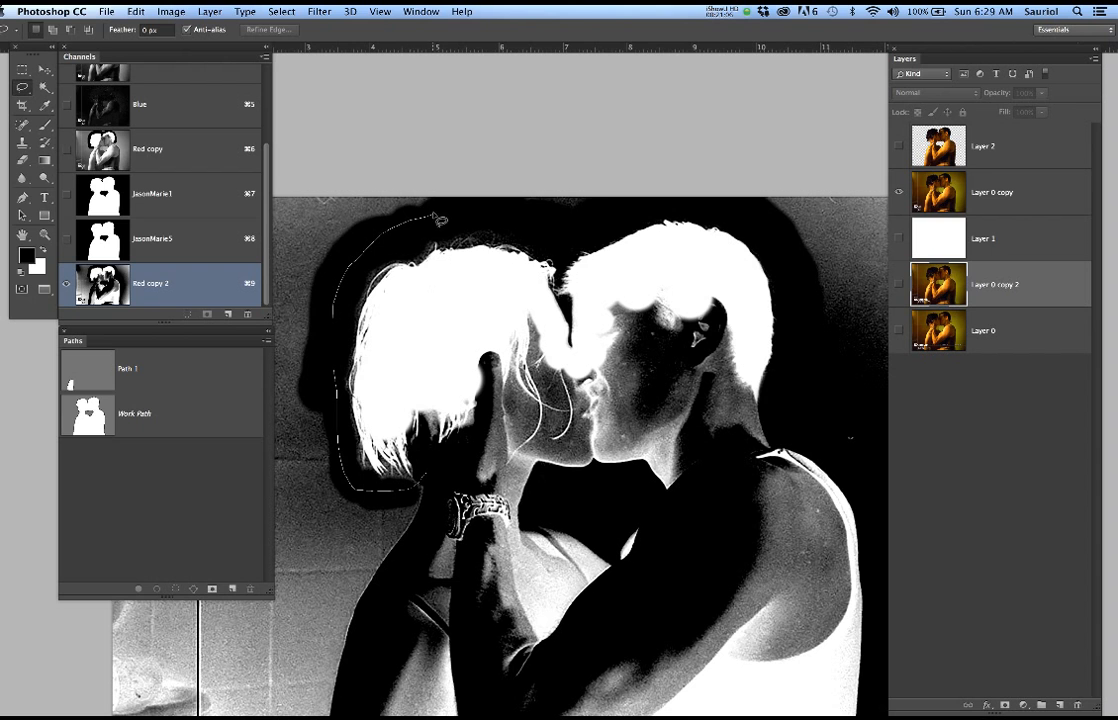
drag(506, 226, 604, 218)
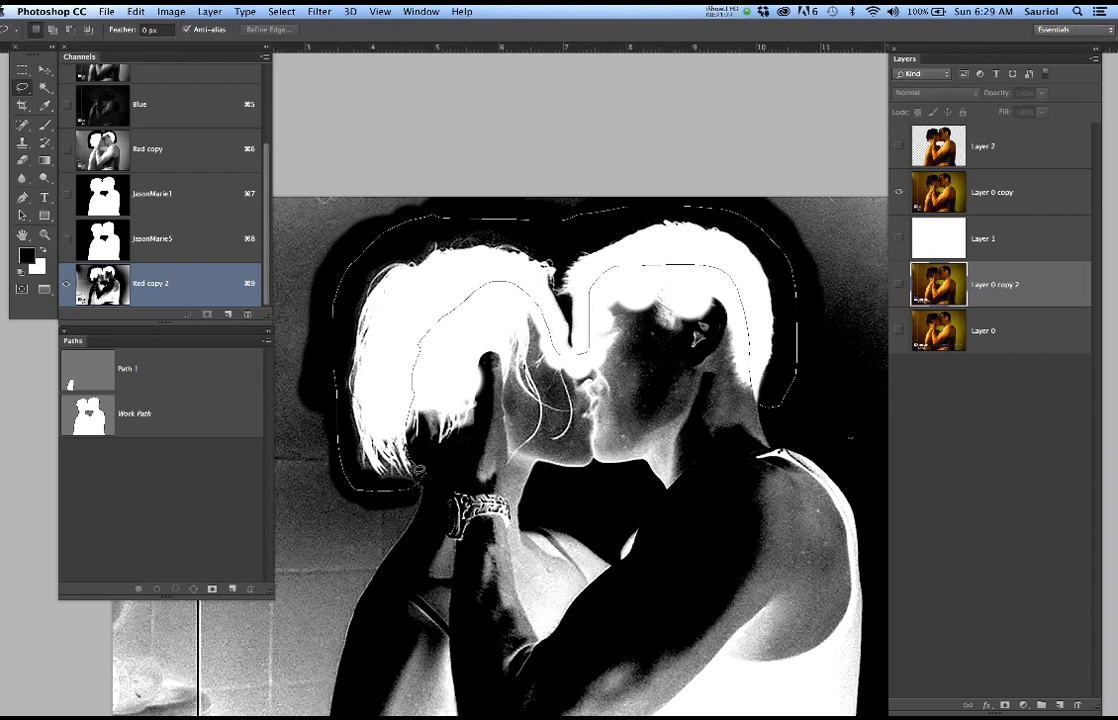
drag(432, 488, 440, 480)
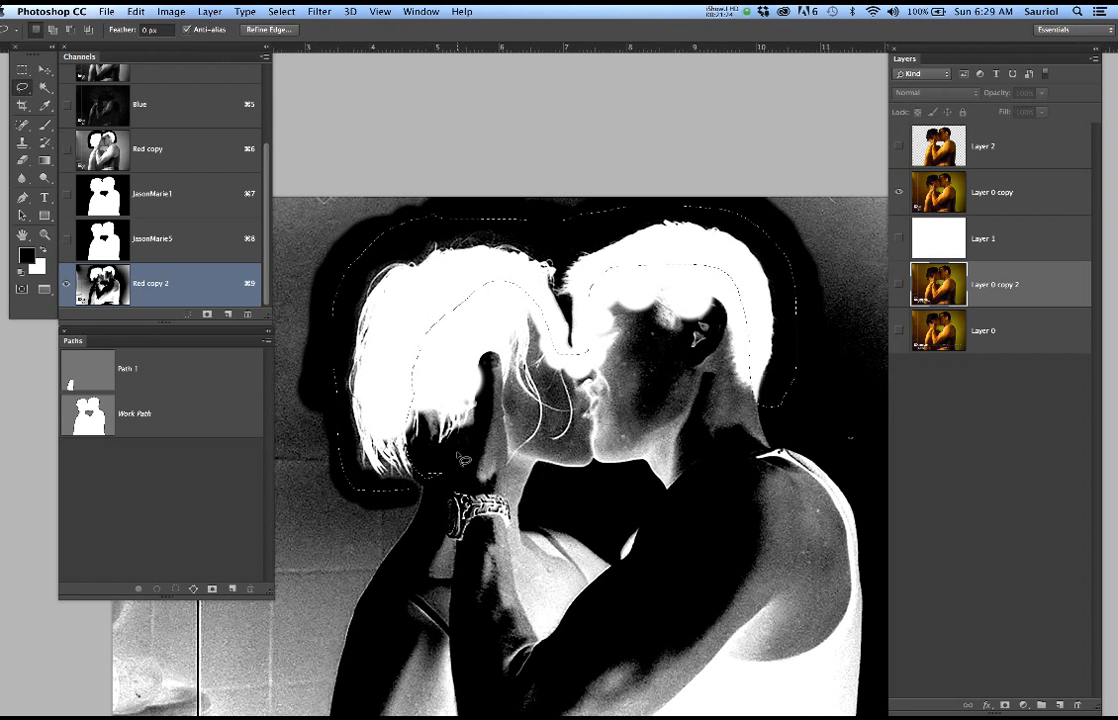
Subtract the stray area by the hand beneath the woman's hair from the lasso selection
scroll(380, 425, up, 4)
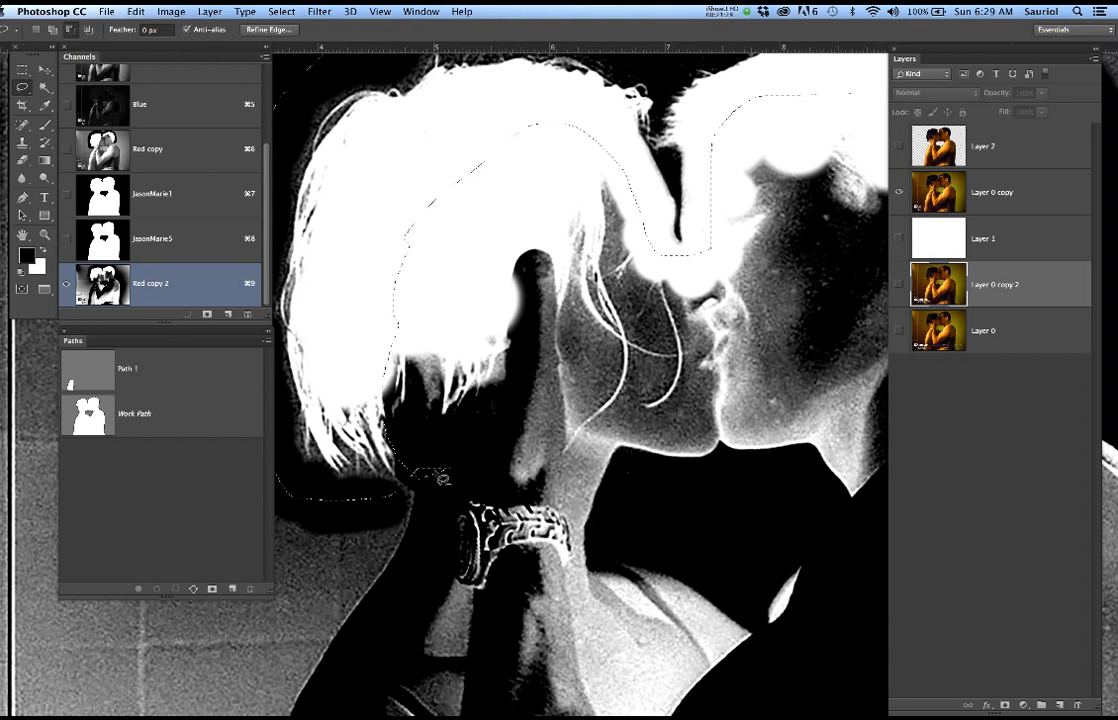
mouse_move(449, 451)
mouse_down()
mouse_move(409, 458)
mouse_move(416, 479)
mouse_move(462, 495)
mouse_up()
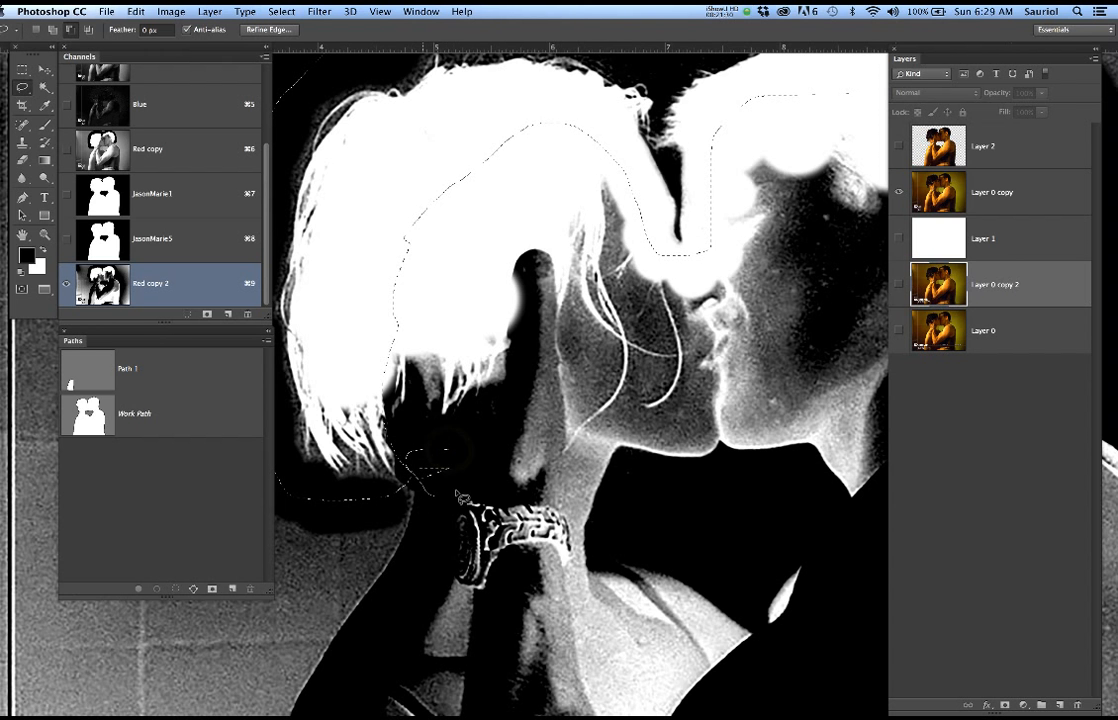
drag(442, 450, 439, 449)
scroll(462, 405, down, 5)
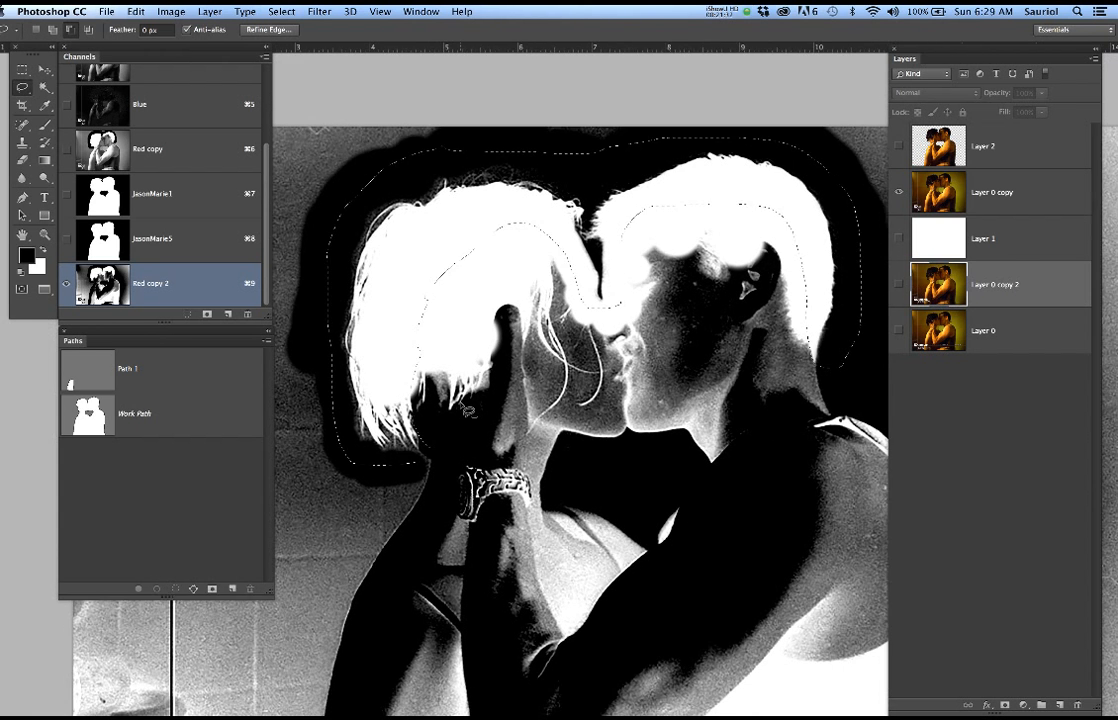
Copy the selected hair band from the Red copy 2 channel, paste it into the JasonMarie5 channel, and deselect
scroll(466, 410, down, 3)
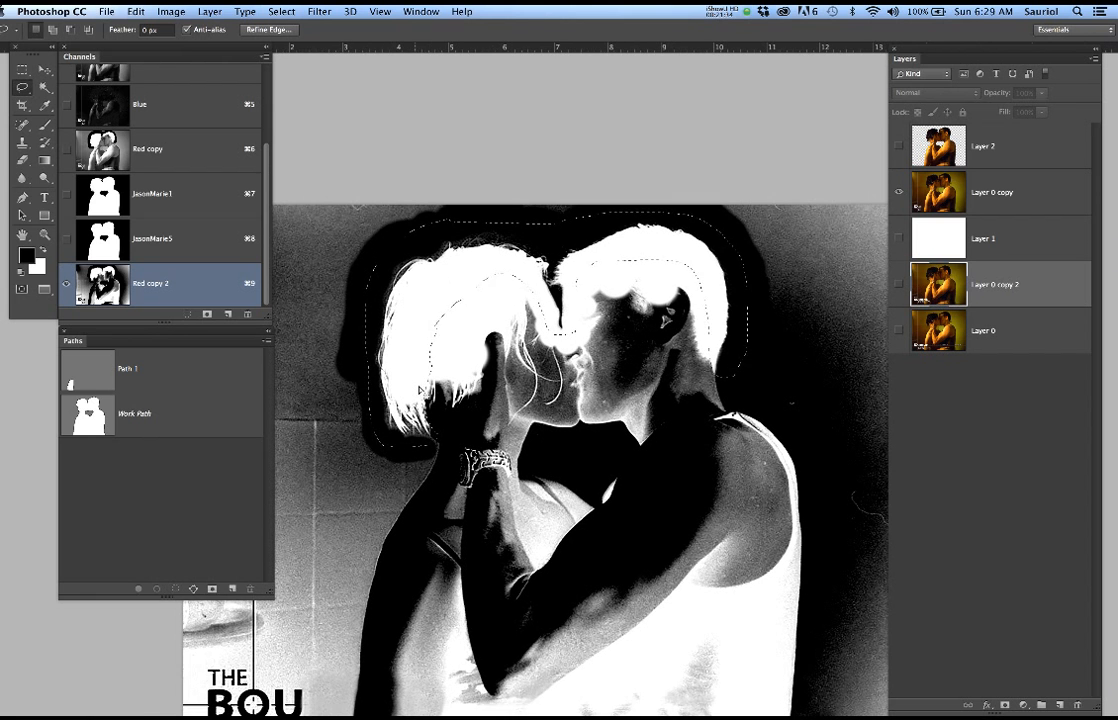
key(super+c)
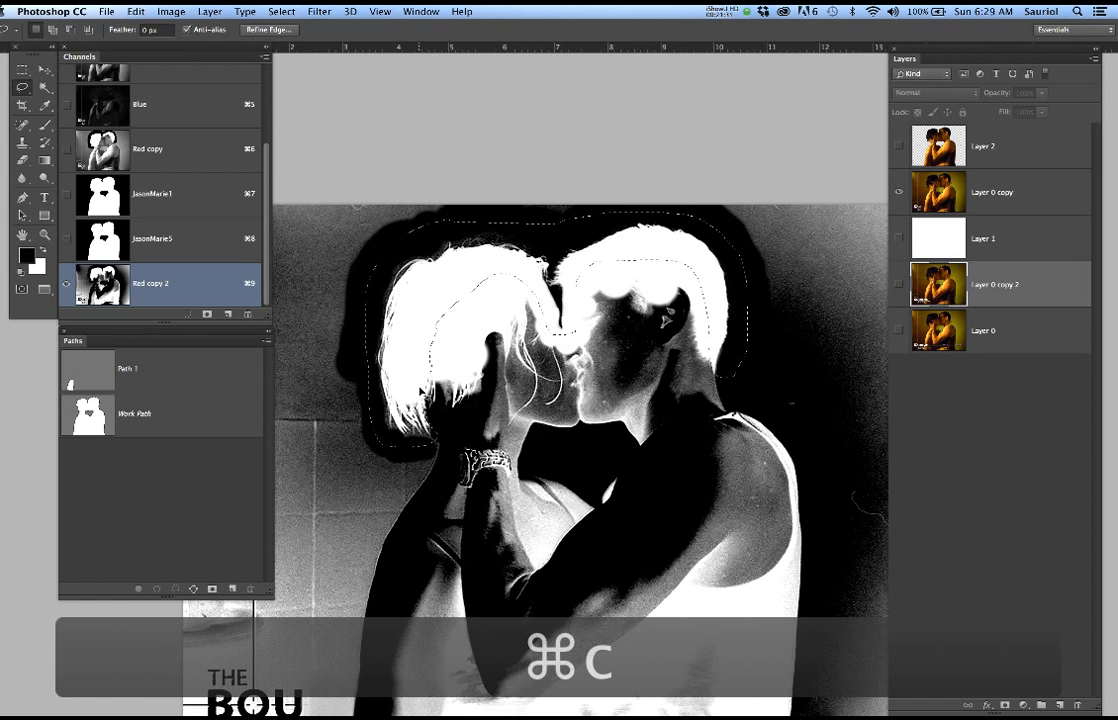
click(185, 239)
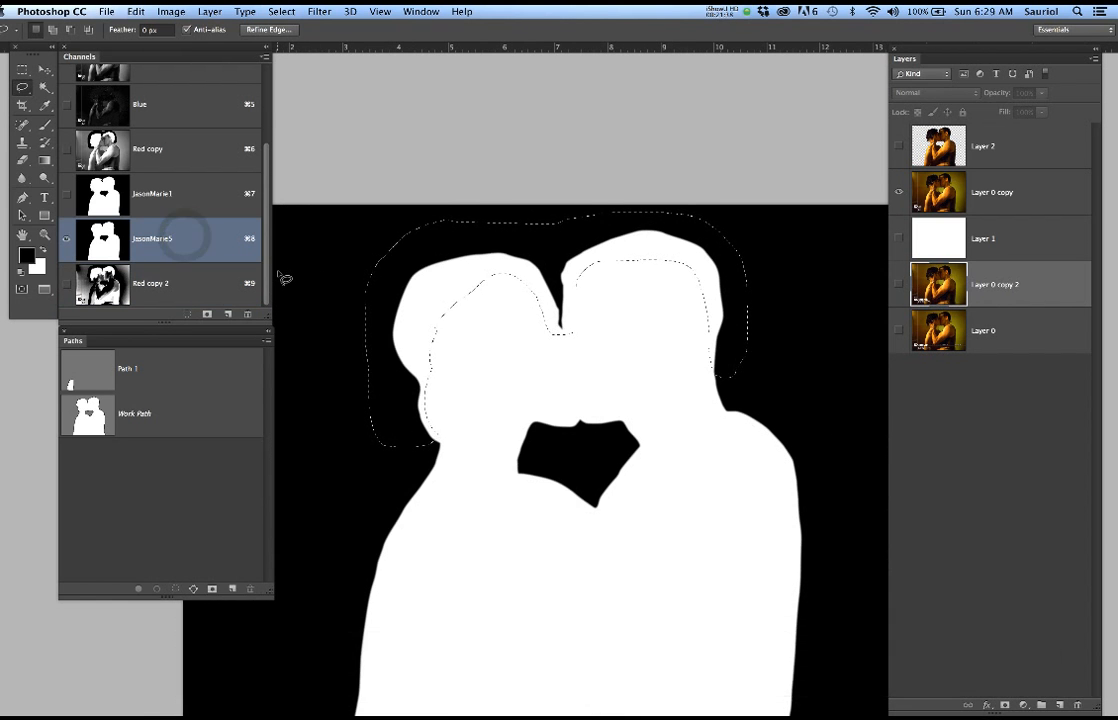
key(super+v)
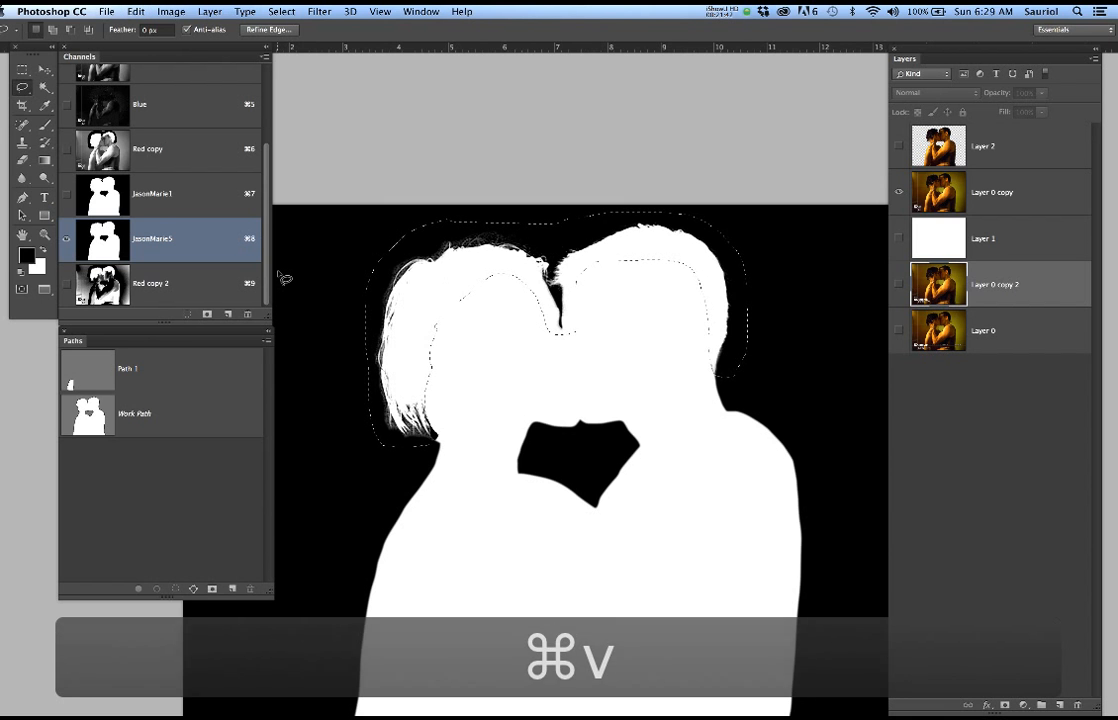
key(super+d)
scroll(542, 317, up, 6)
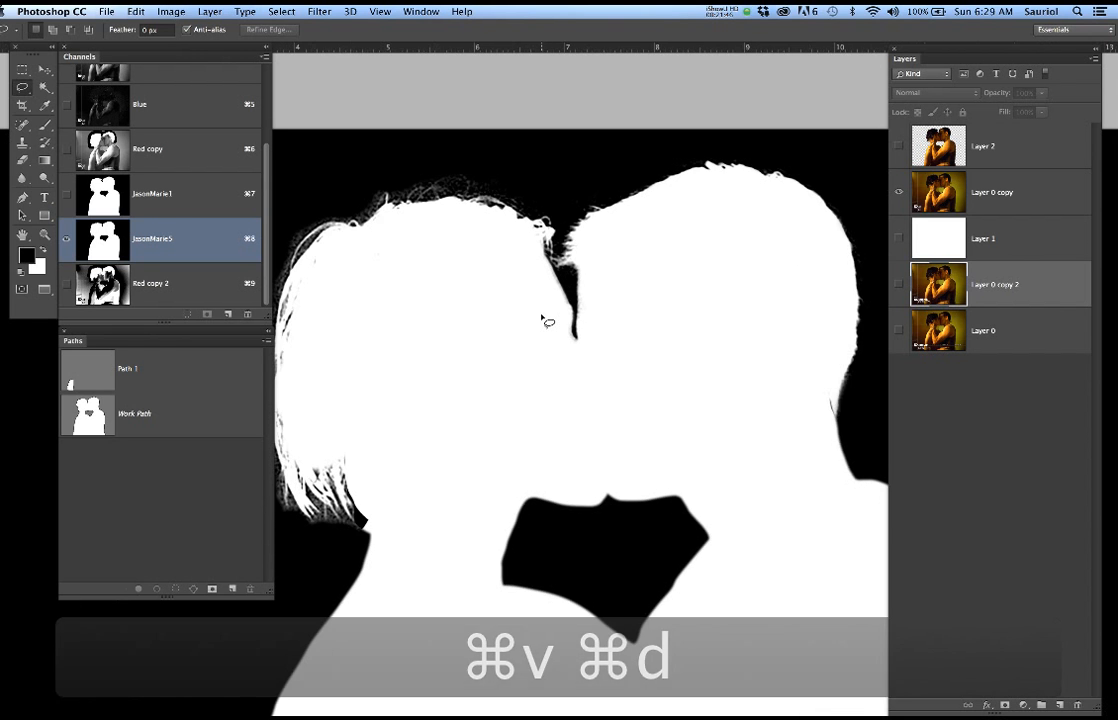
Lasso the ragged hair tips at the lower back of the woman's head in the JasonMarie5 channel
scroll(542, 317, down, 1)
drag(404, 402, 528, 423)
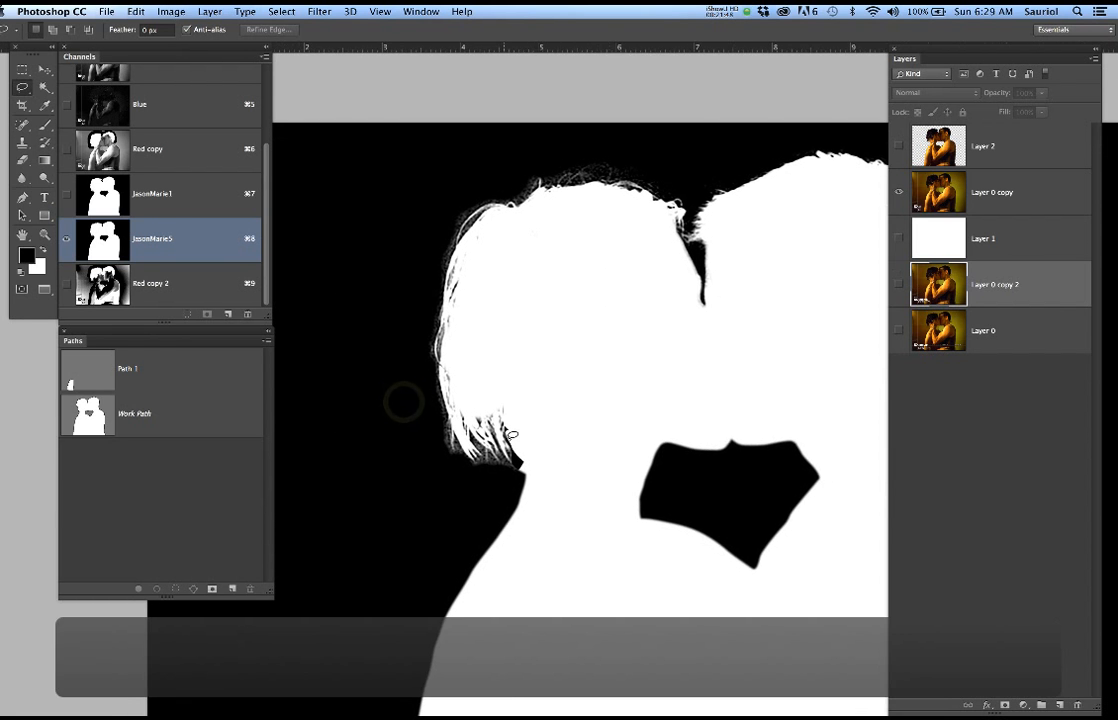
scroll(528, 423, up, 3)
drag(515, 433, 551, 394)
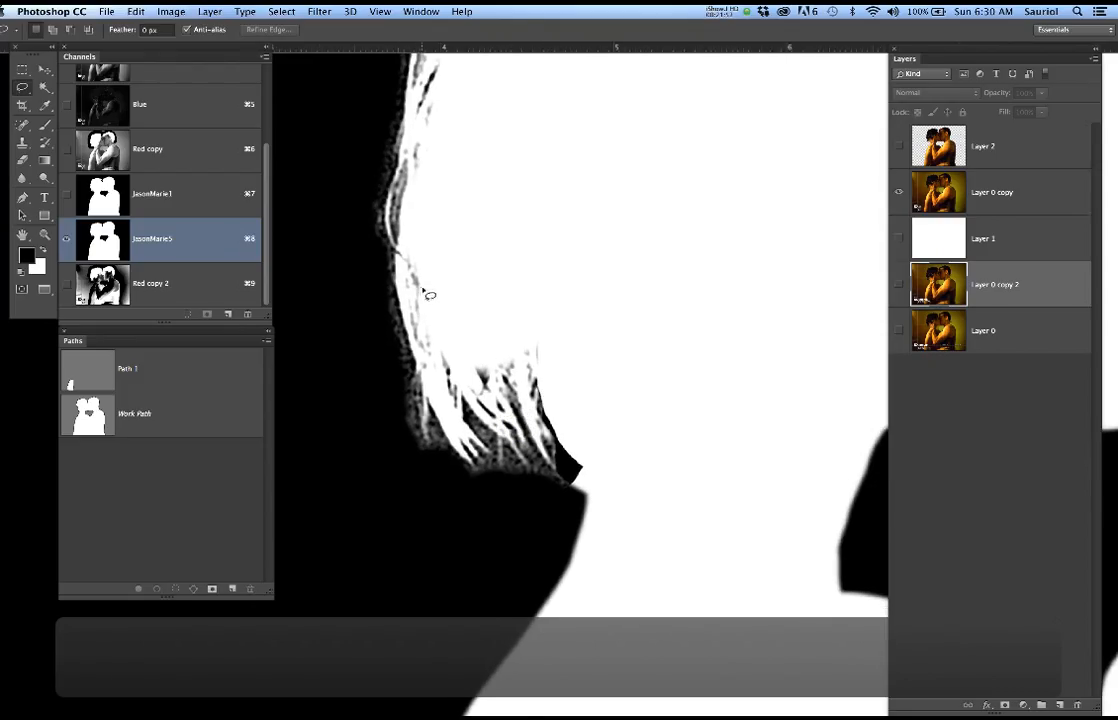
mouse_move(383, 272)
mouse_down()
mouse_move(426, 357)
mouse_move(442, 341)
mouse_move(500, 347)
mouse_up()
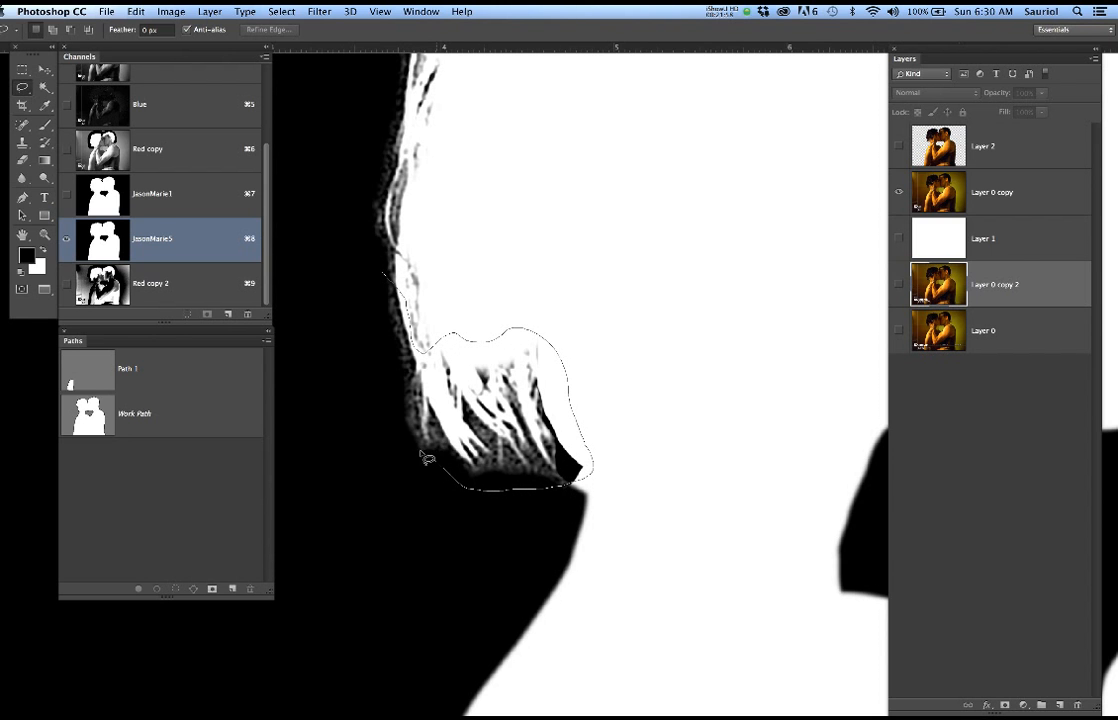
drag(385, 277, 386, 278)
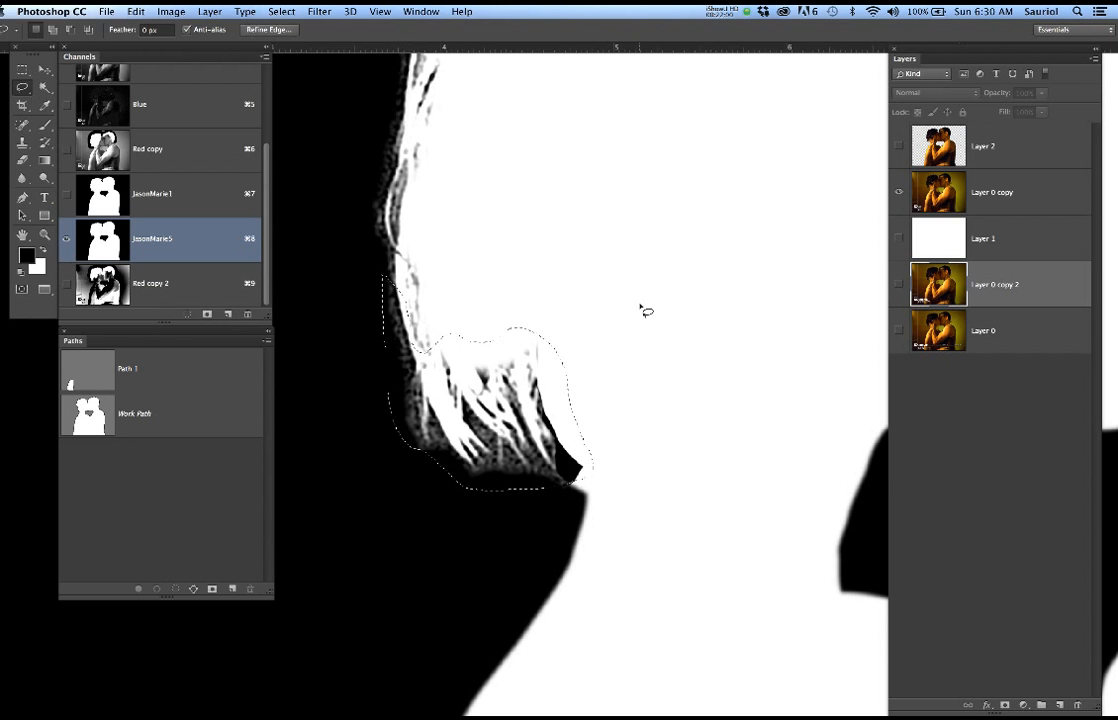
Darken the grey fringe around the lassoed hair tips with Levels, setting the black input to 41, and deselect
key(super+l)
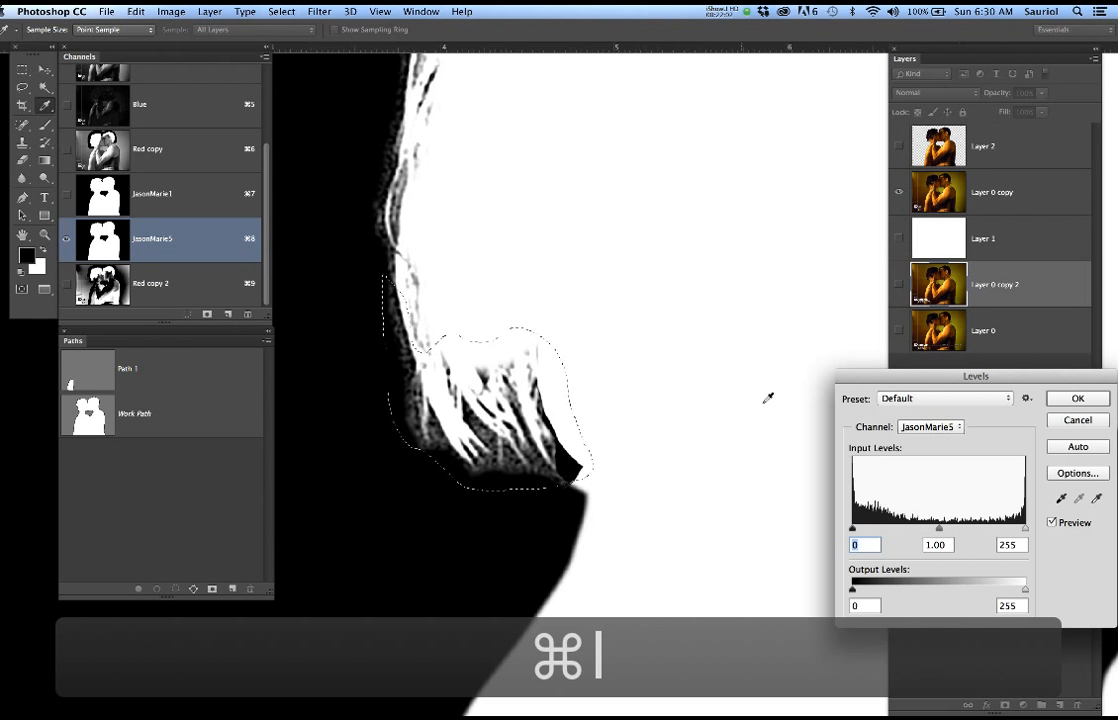
drag(903, 383, 625, 137)
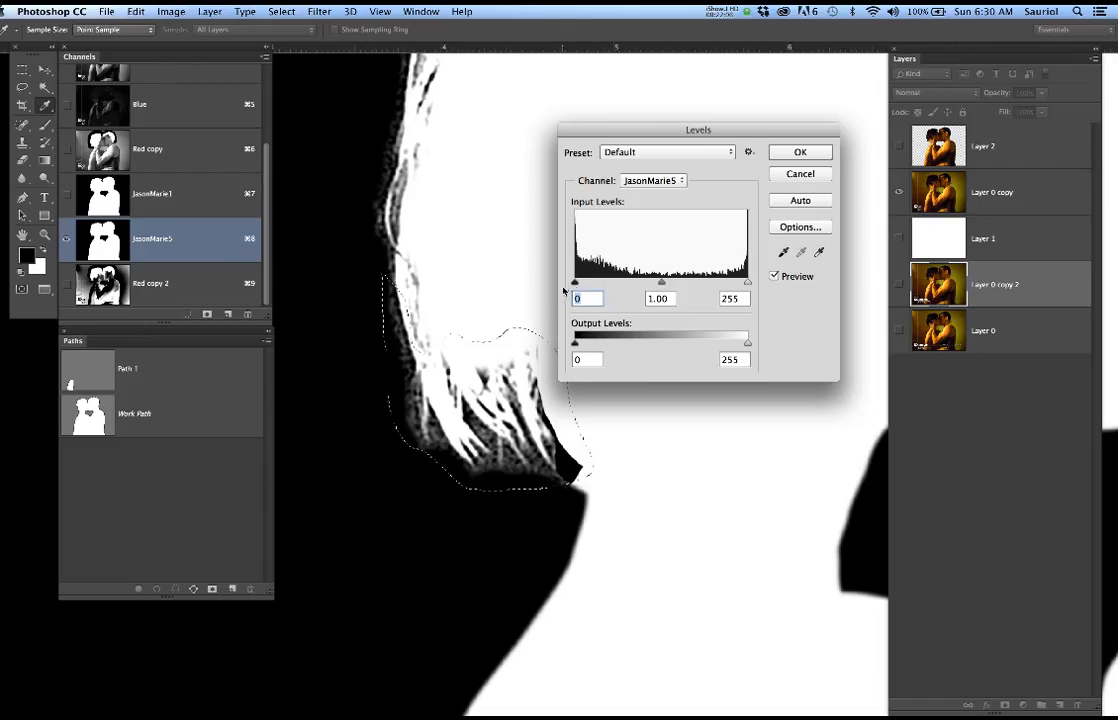
drag(576, 284, 608, 289)
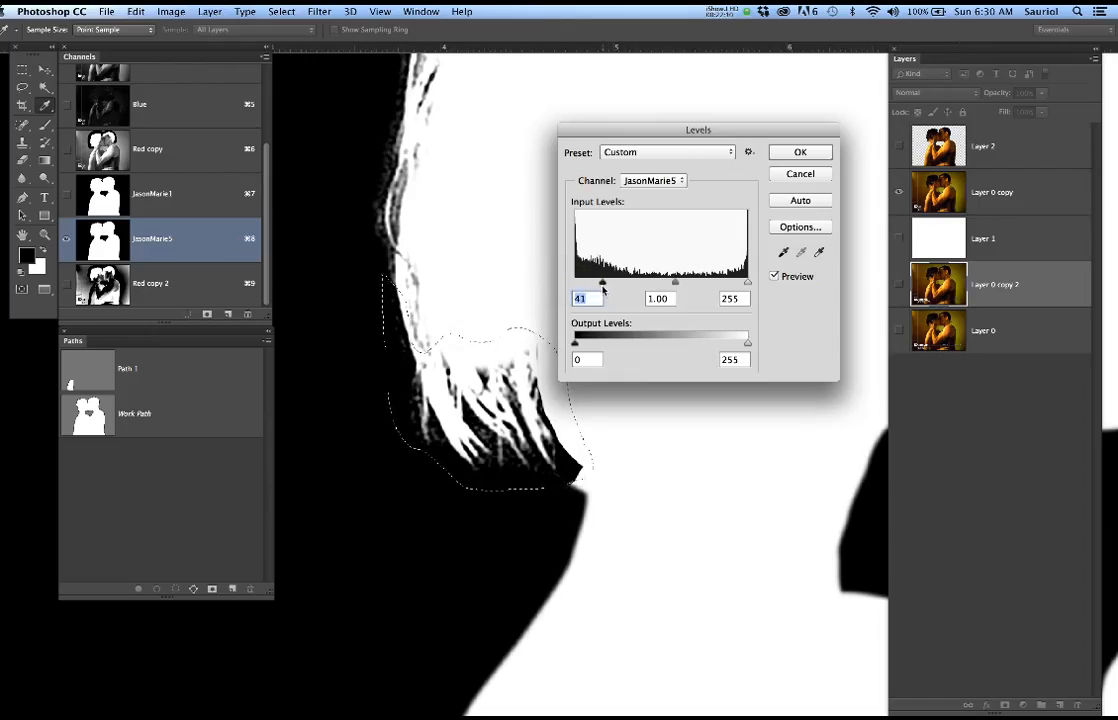
click(810, 152)
key(l)
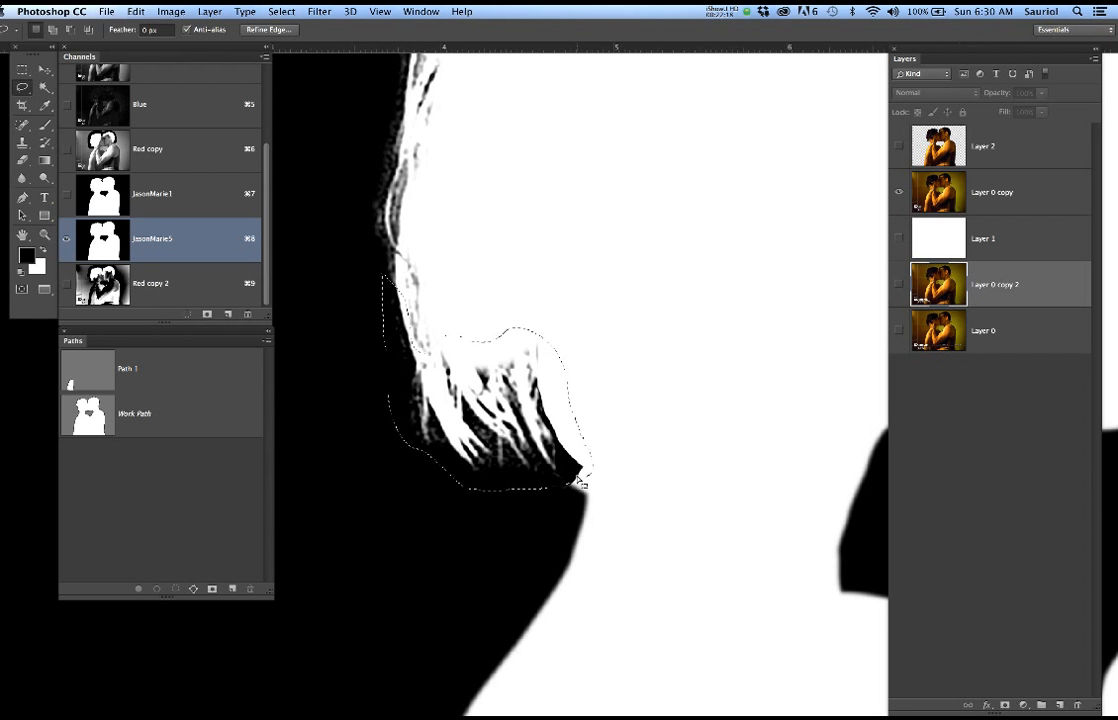
key(super+d)
Load the JasonMarie5 channel as a selection and return to the RGB composite
scroll(589, 418, down, 3)
scroll(589, 418, down, 5)
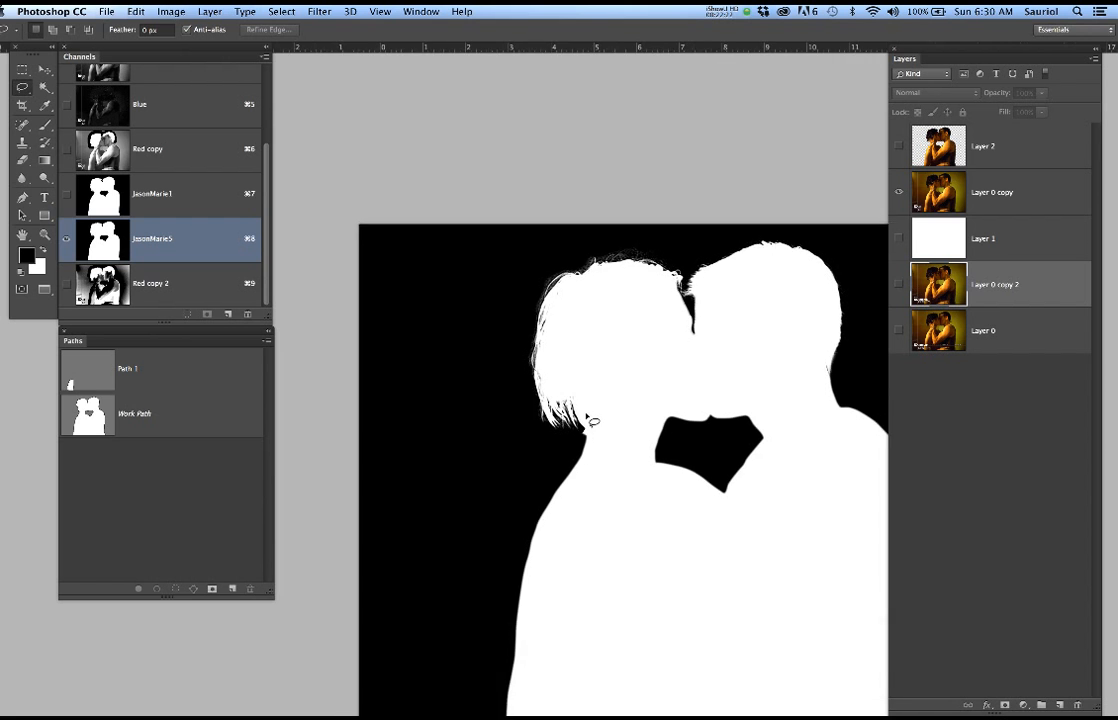
scroll(593, 421, down, 3)
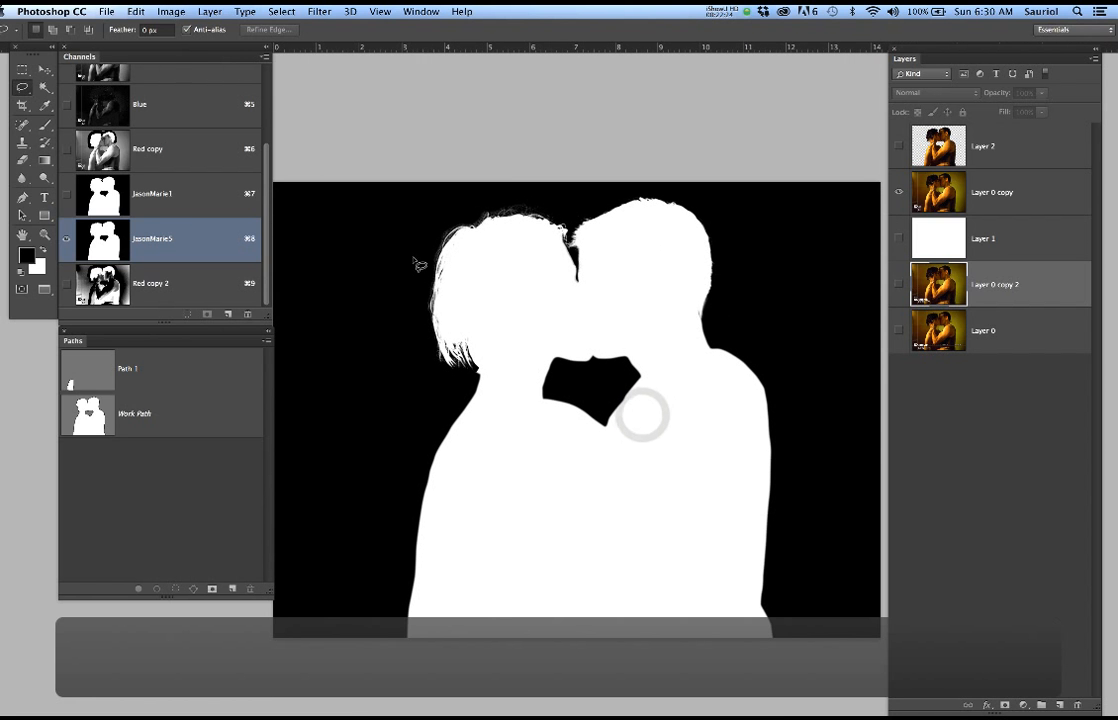
scroll(204, 108, up, 3)
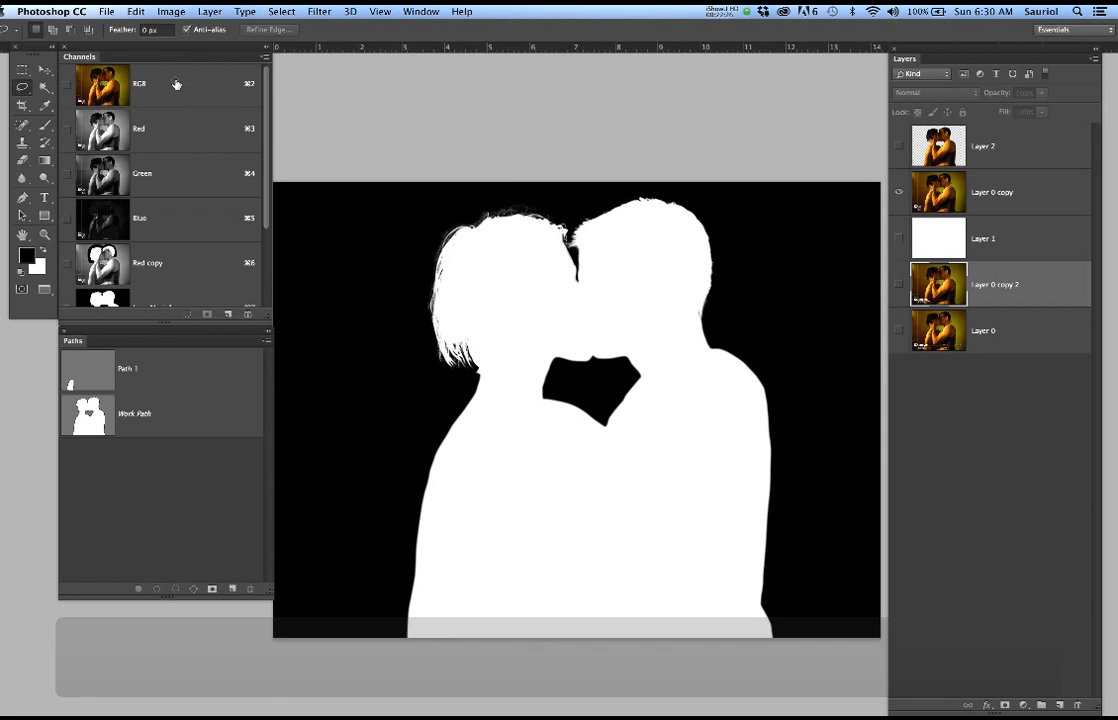
click(174, 83)
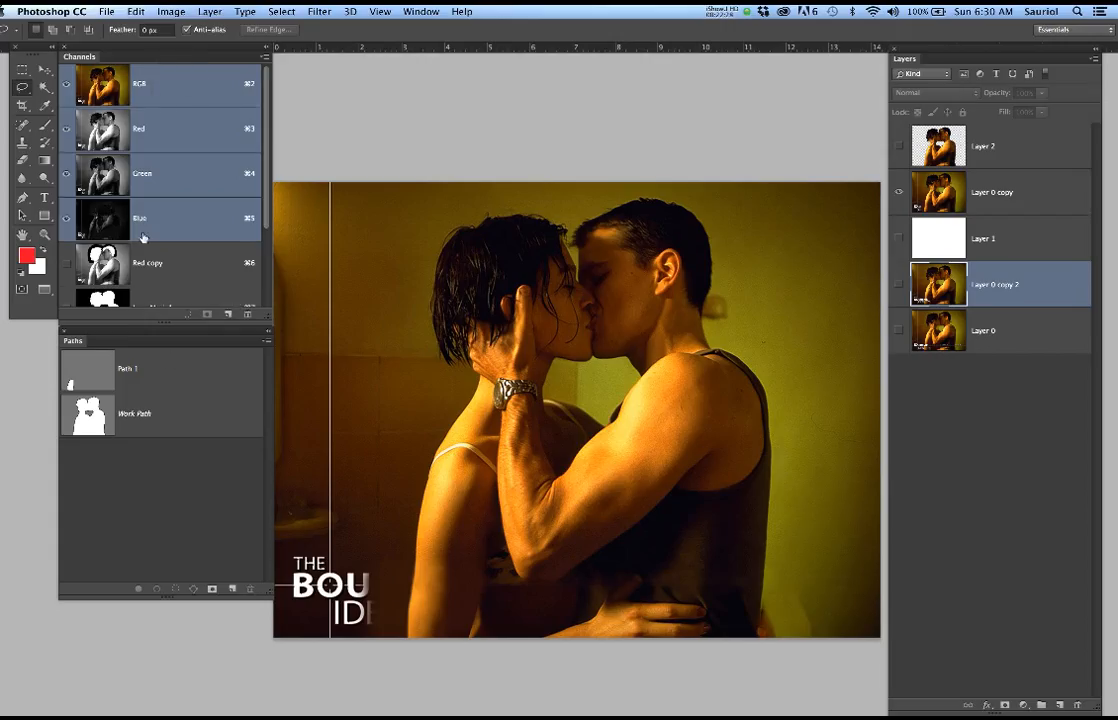
scroll(150, 251, down, 3)
scroll(168, 250, down, 1)
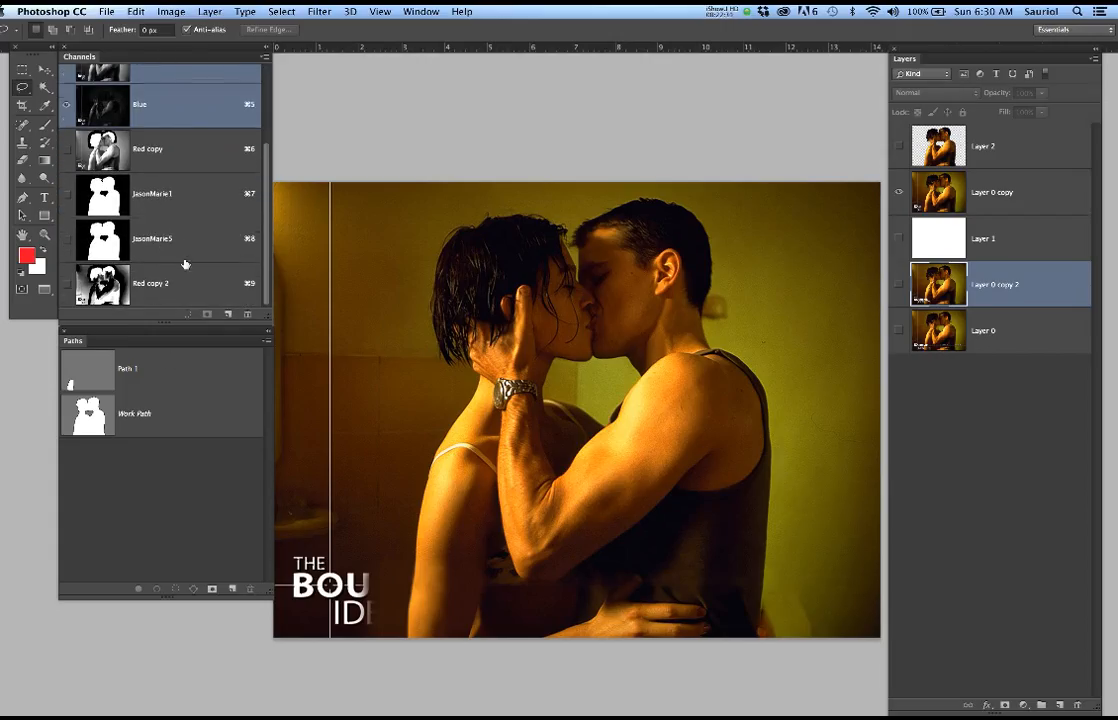
click(180, 241)
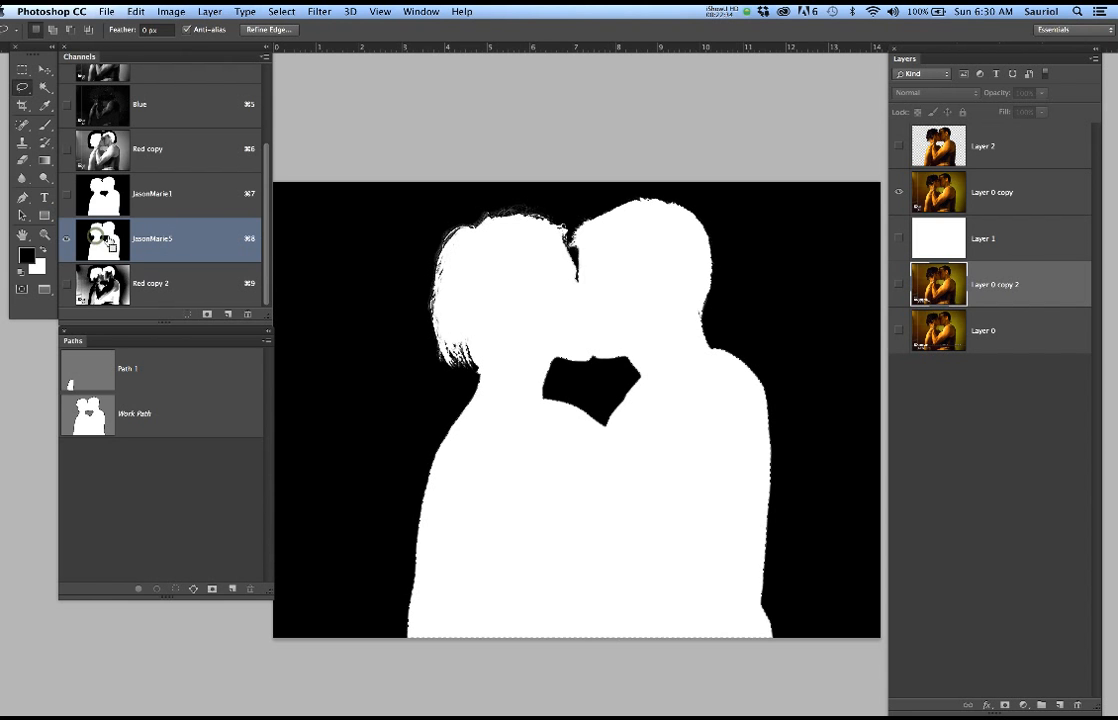
scroll(200, 218, up, 5)
click(193, 80)
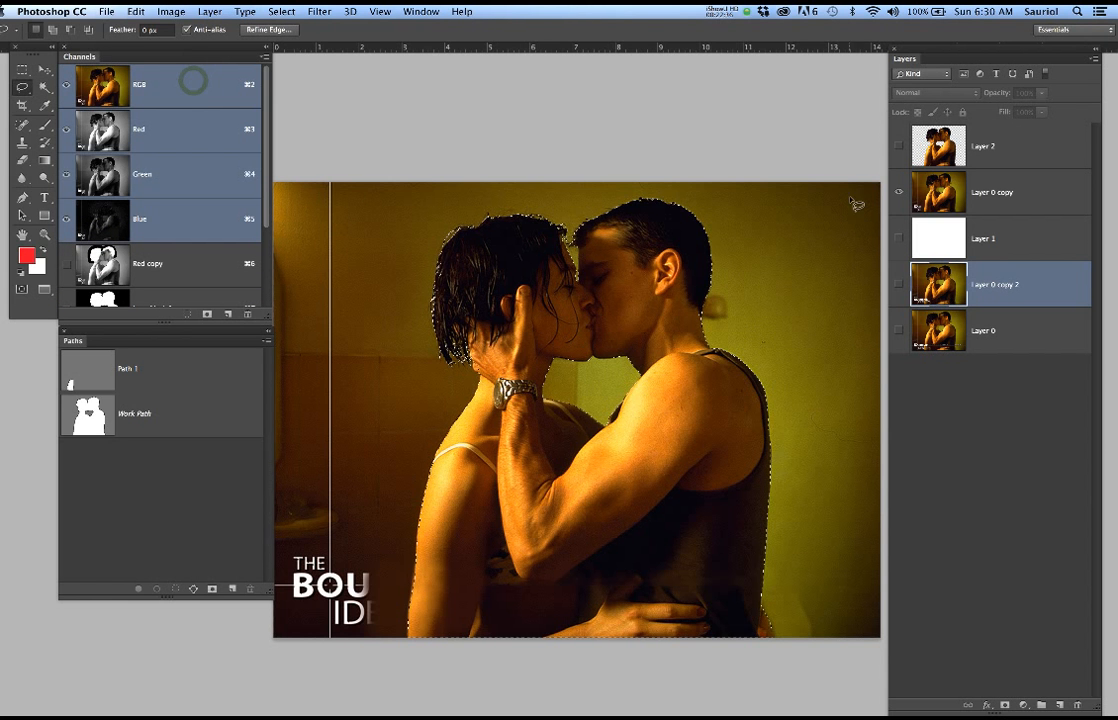
Copy the selected couple from Layer 0 copy onto a new layer and hide Layer 0 copy
click(1000, 194)
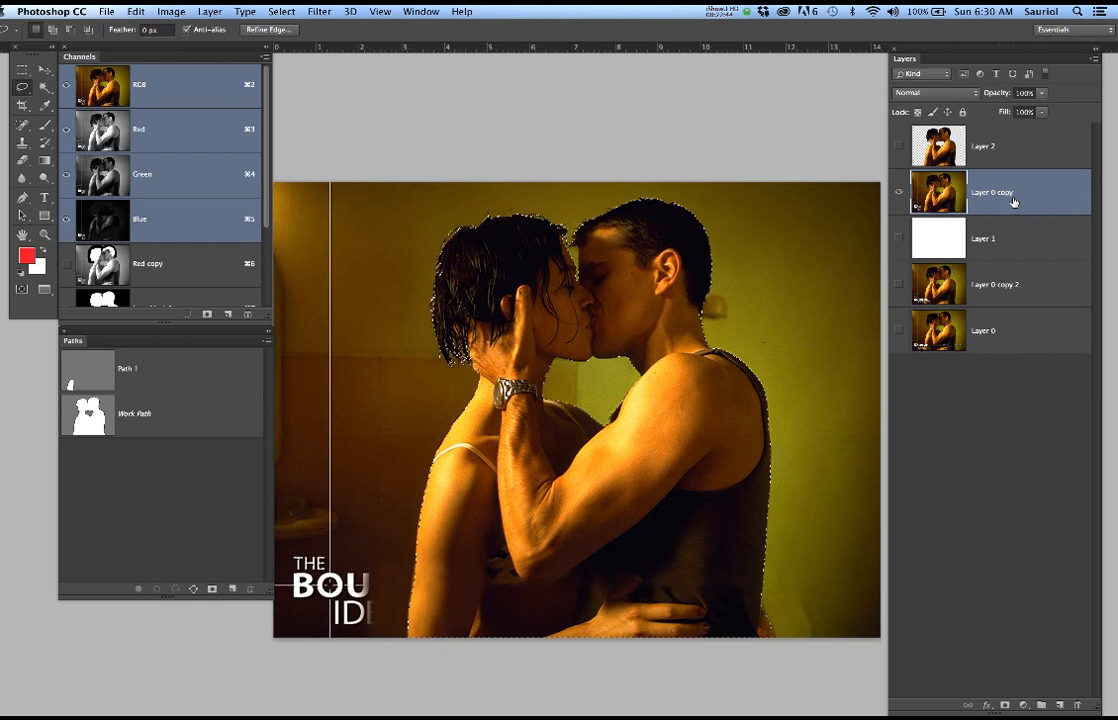
key(super+j)
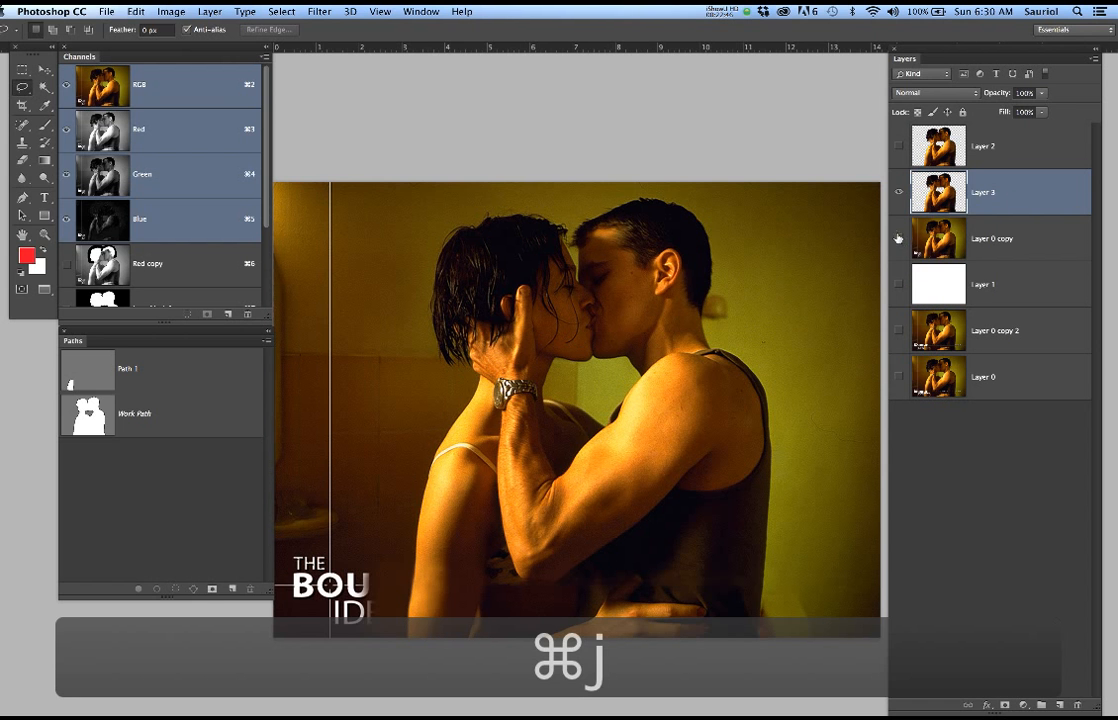
click(898, 238)
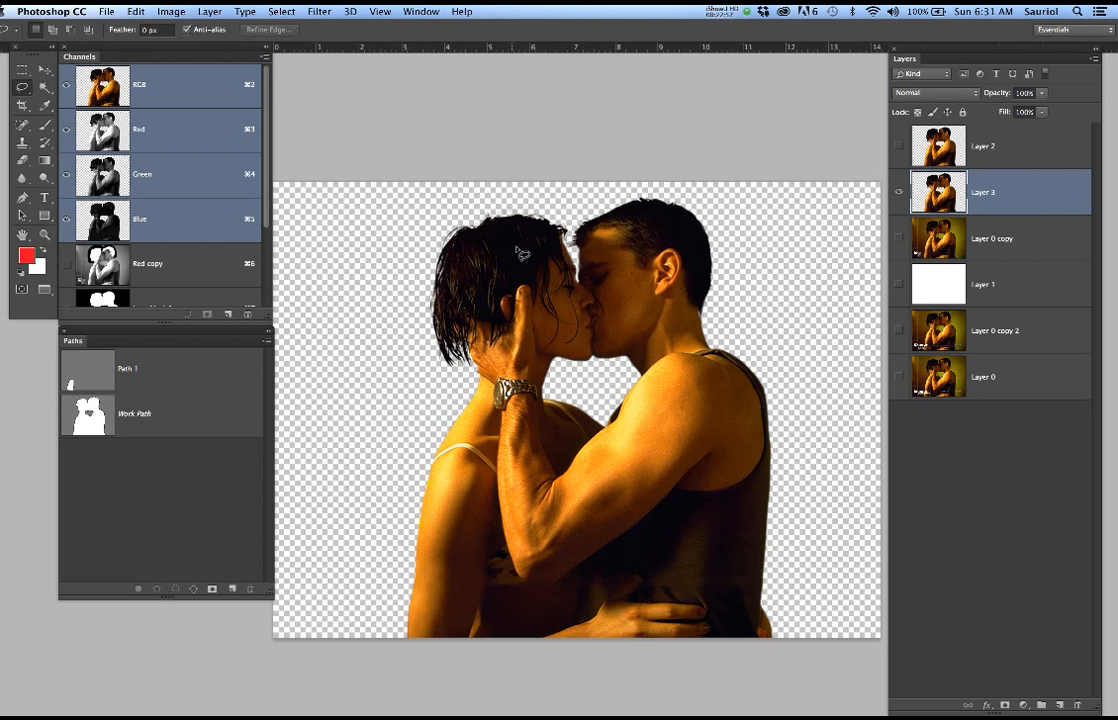
Duplicate the cut-out couple on Layer 3 into the Bourne poster document
right_click(1005, 184)
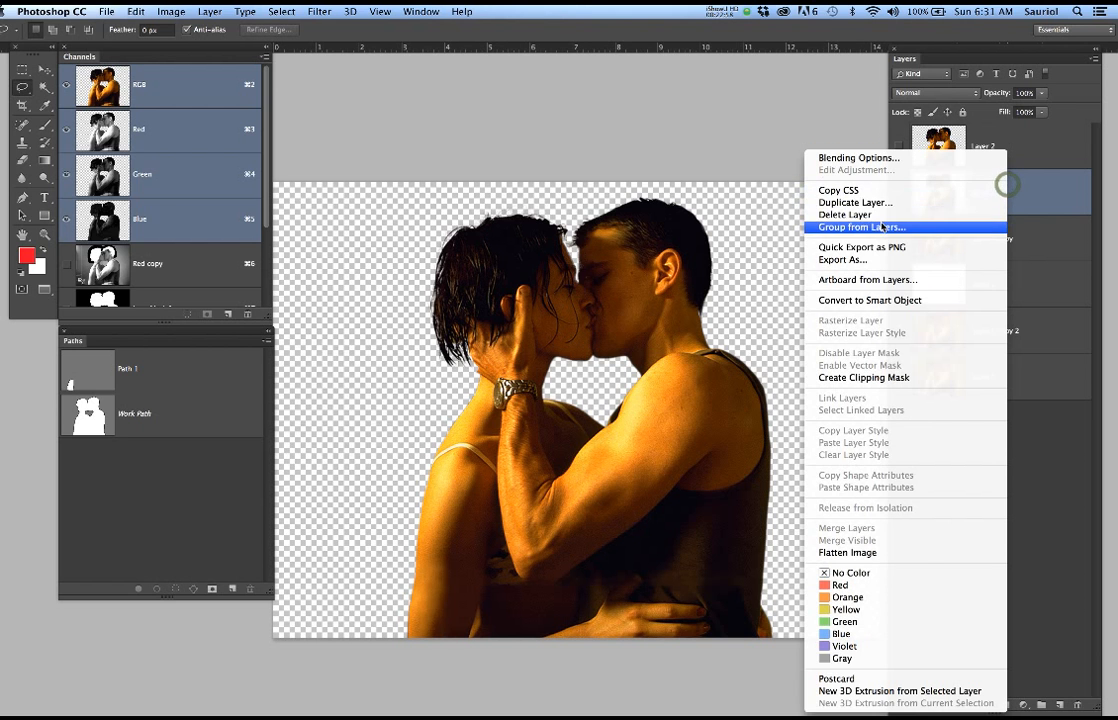
click(869, 203)
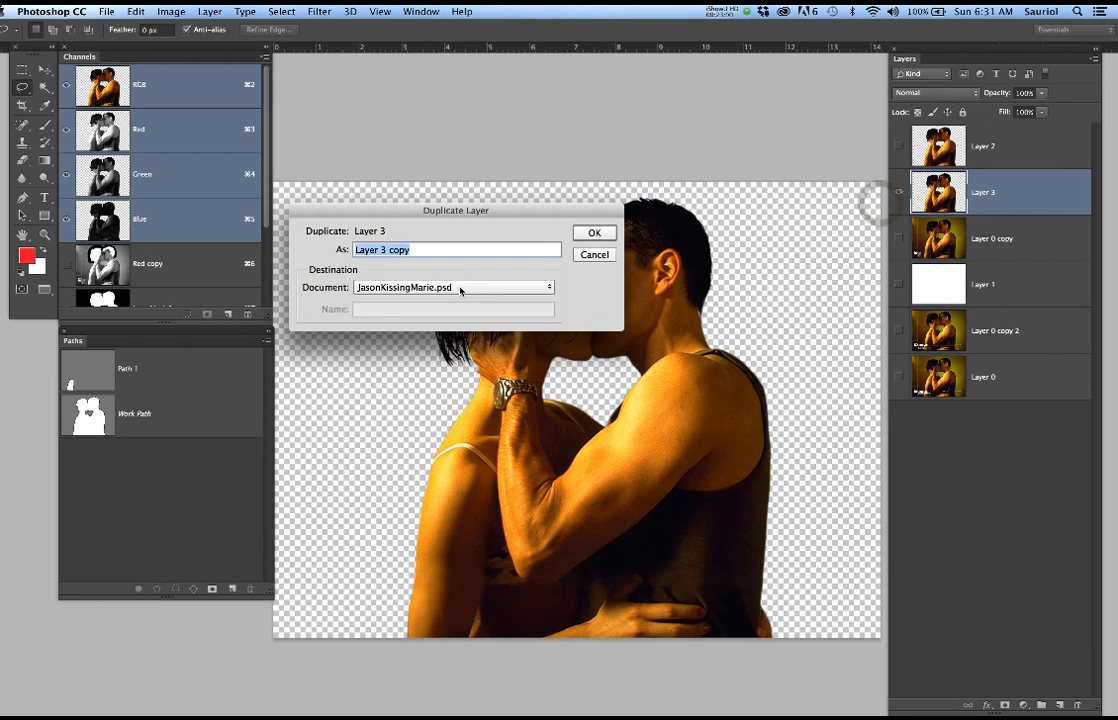
click(458, 287)
click(422, 261)
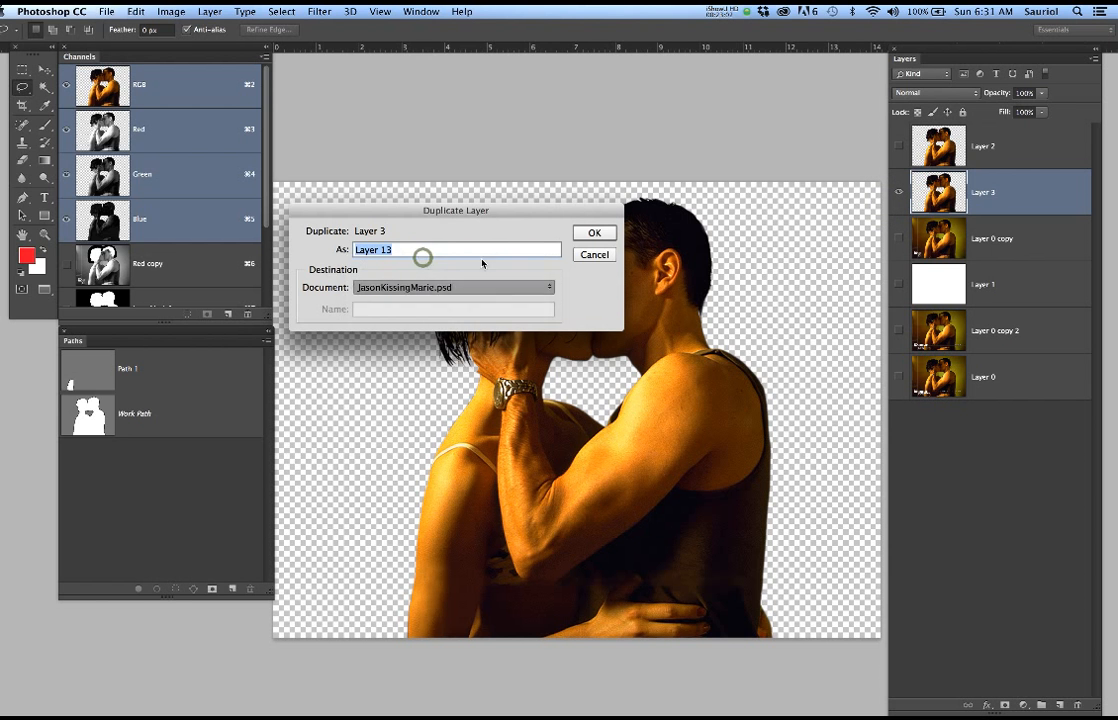
click(592, 232)
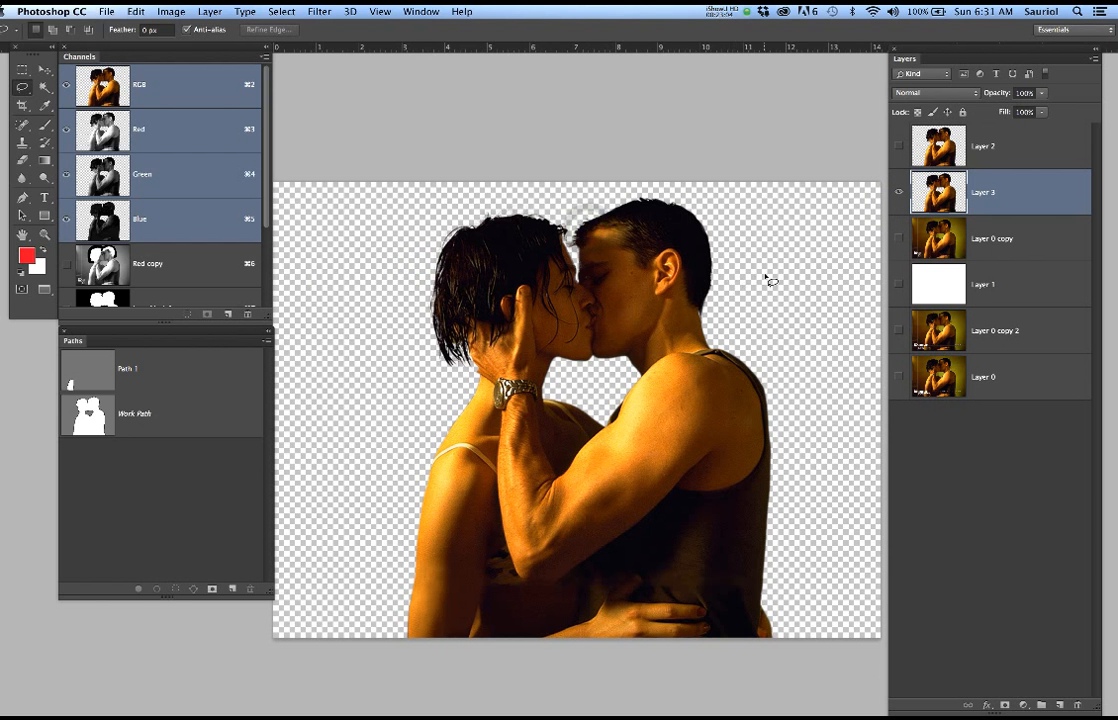
Switch to the Bourne poster document and hide its TEXT group
key(super+grave)
key(super+grave)
key(super+grave)
key(super+grave)
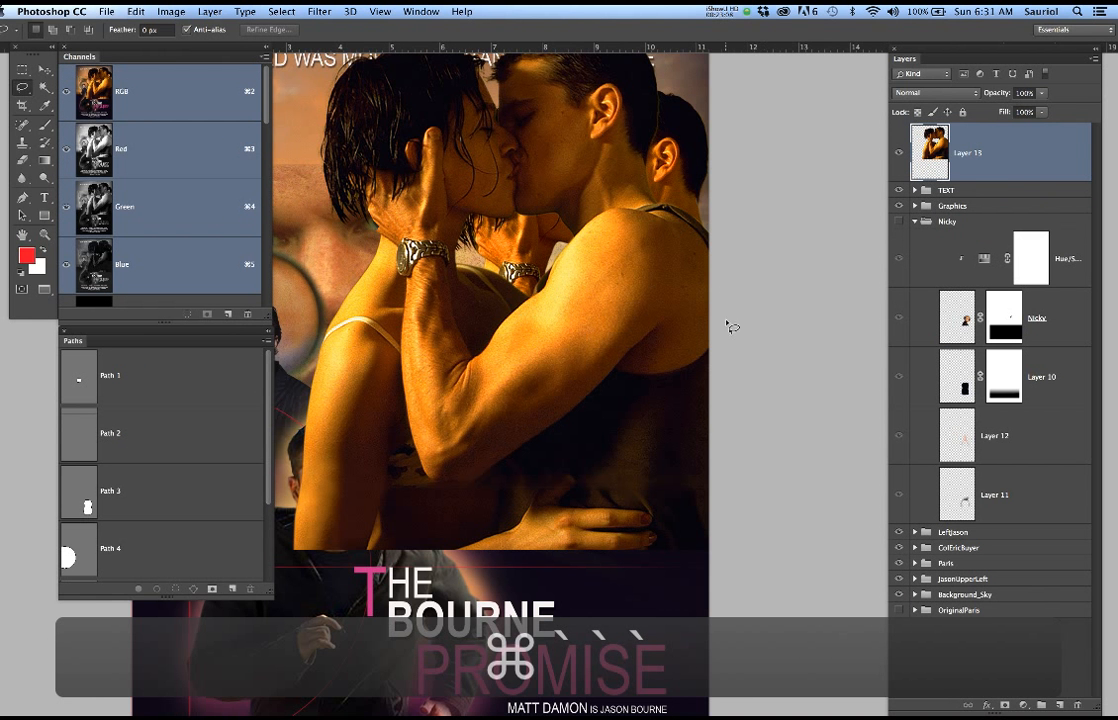
scroll(660, 327, down, 5)
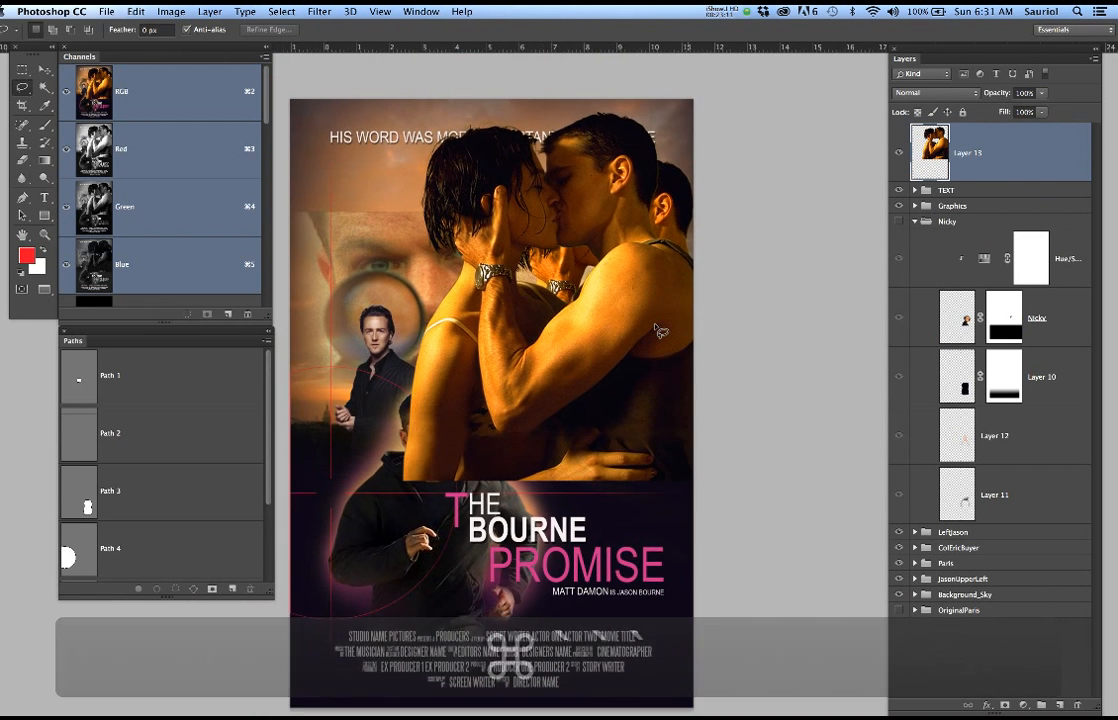
scroll(660, 330, down, 1)
drag(594, 294, 634, 340)
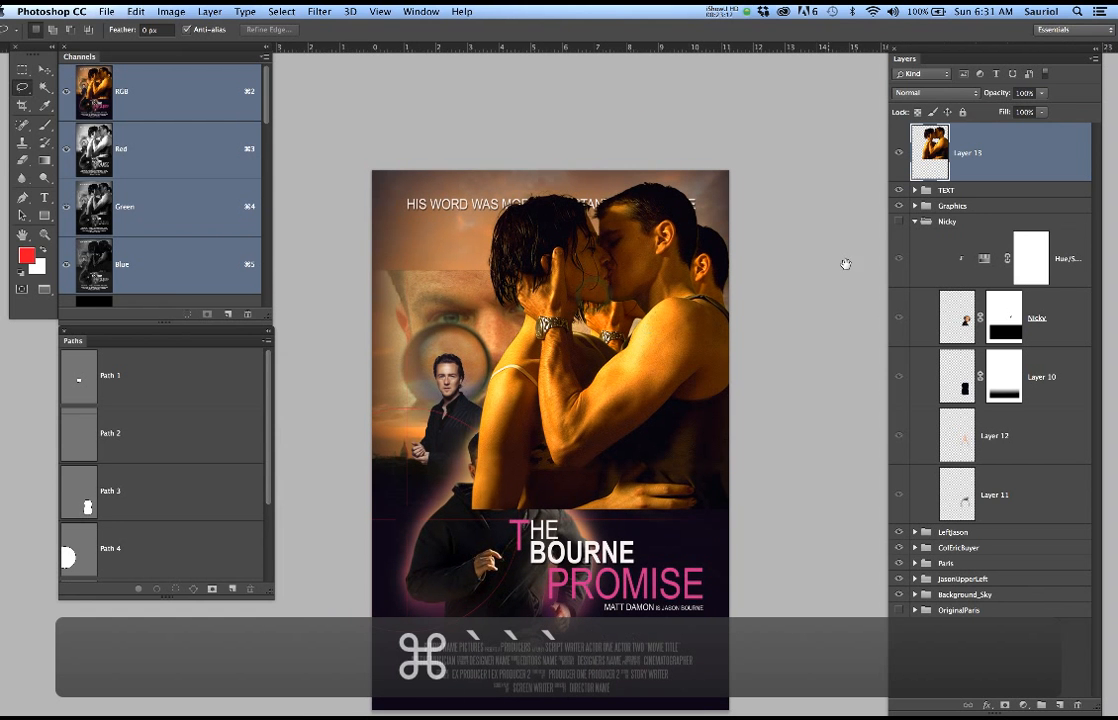
click(898, 191)
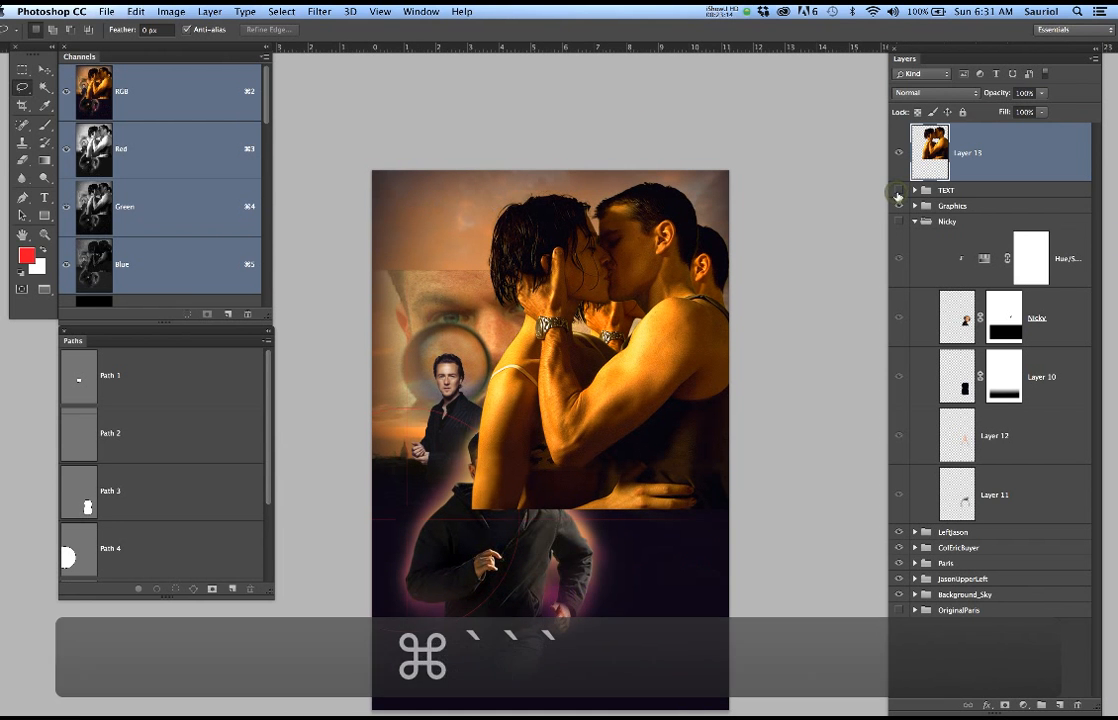
Examine the edges of the woman's hair and the man's hand up close against the poster background
scroll(625, 275, up, 2)
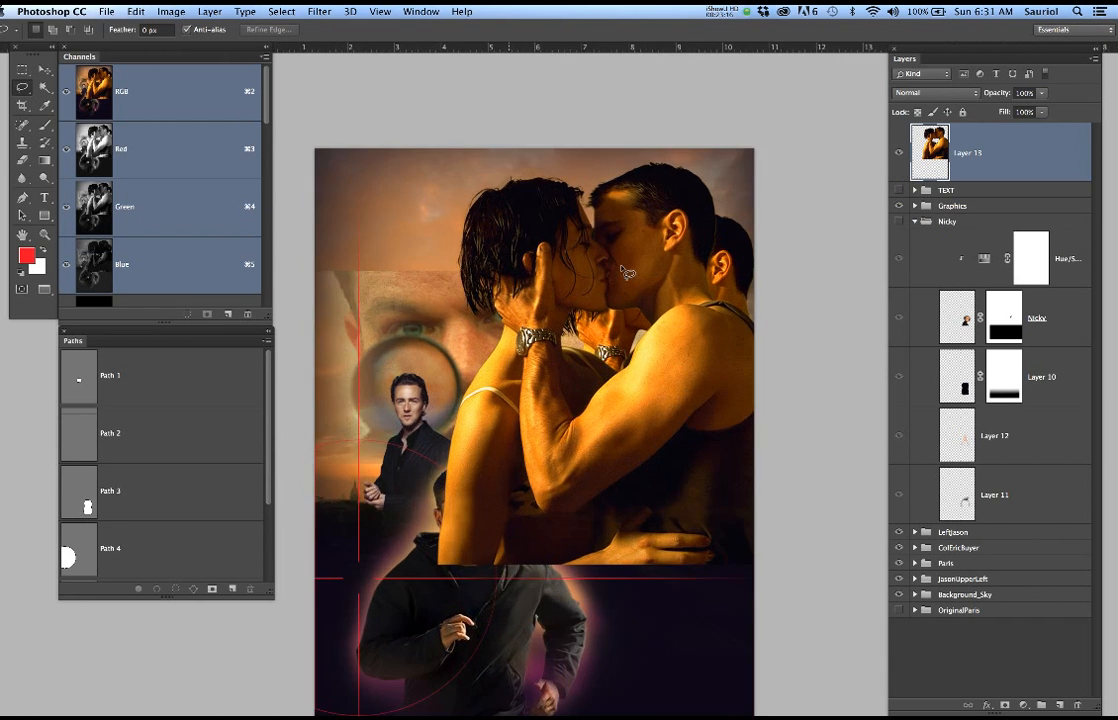
scroll(466, 320, up, 3)
scroll(466, 320, up, 3)
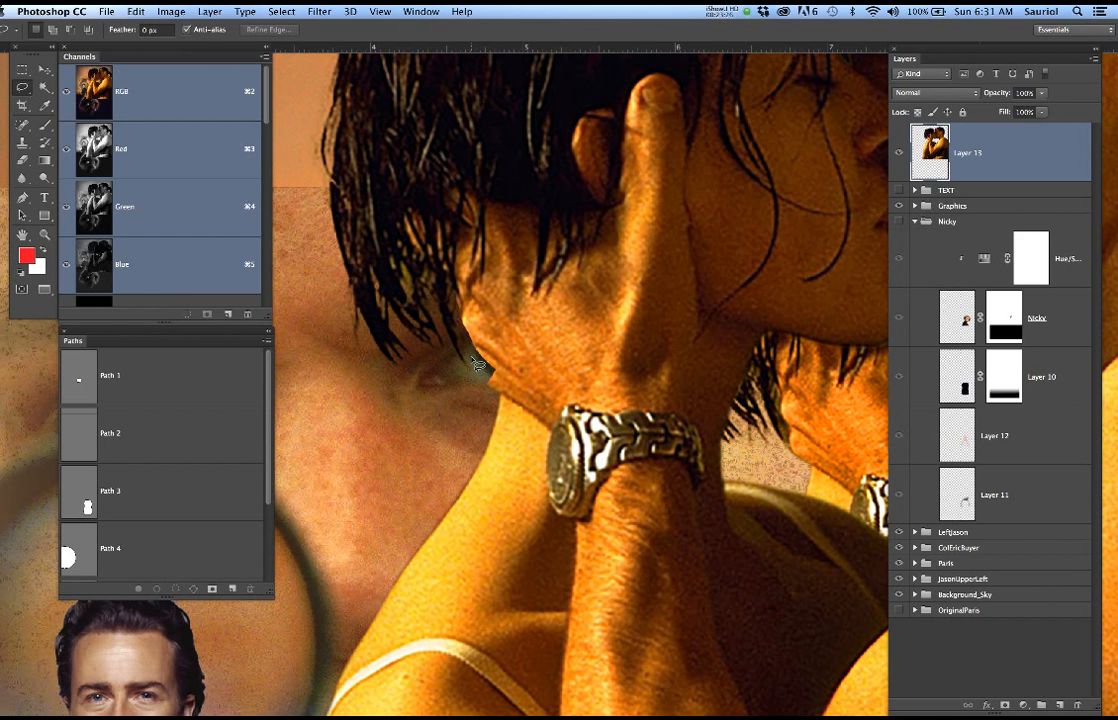
scroll(533, 369, down, 5)
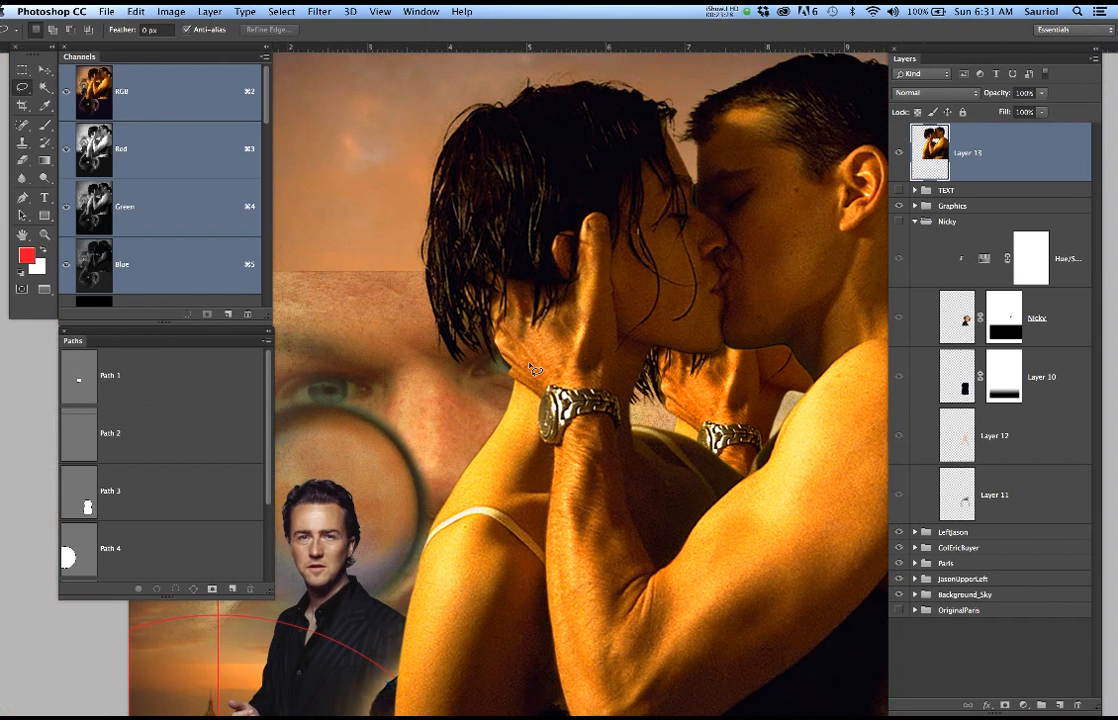
scroll(533, 369, down, 2)
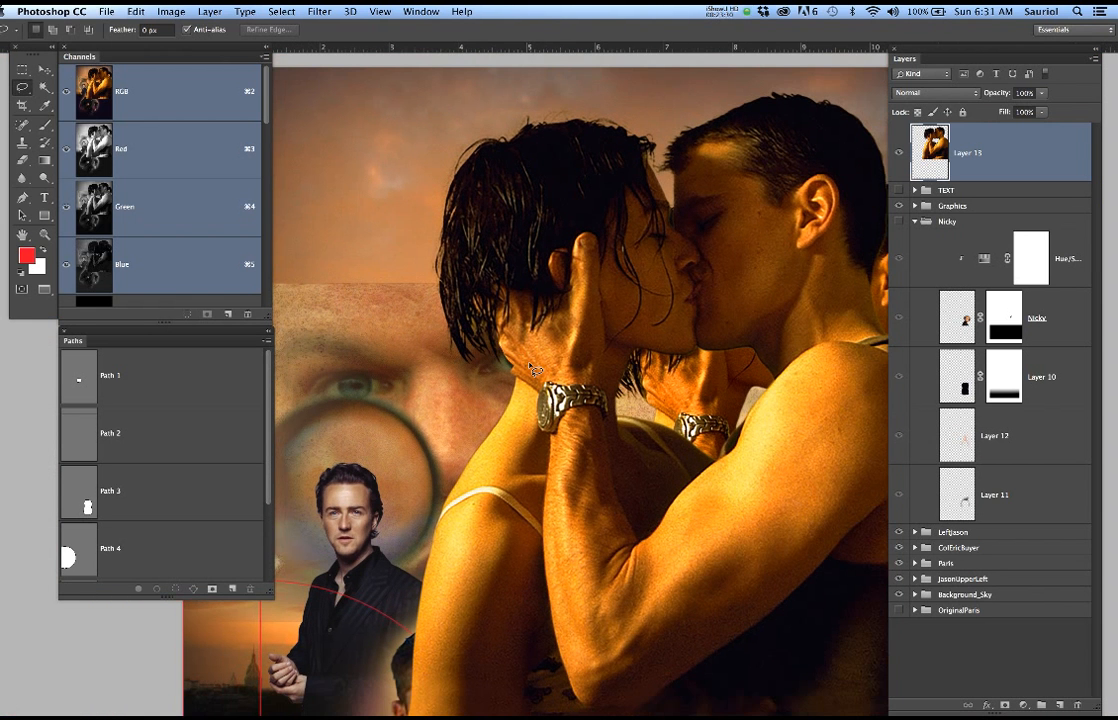
Delete Layer 13 with the flawed couple cut-out from the Bourne poster document
scroll(530, 366, down, 4)
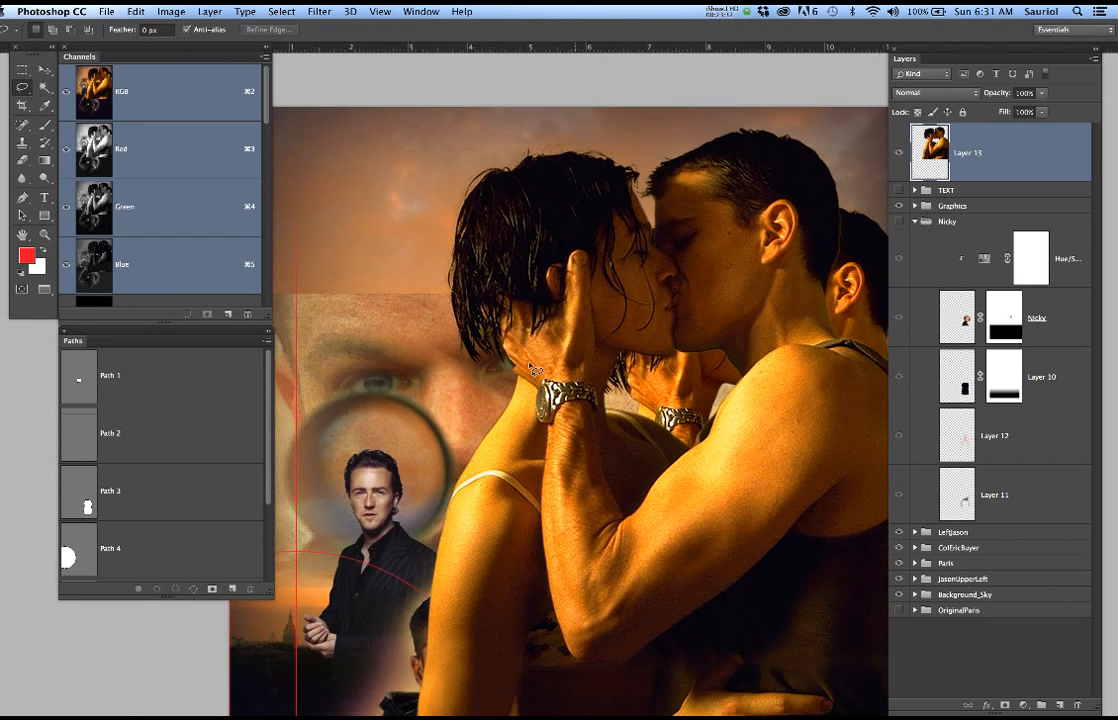
right_click(1002, 160)
click(671, 237)
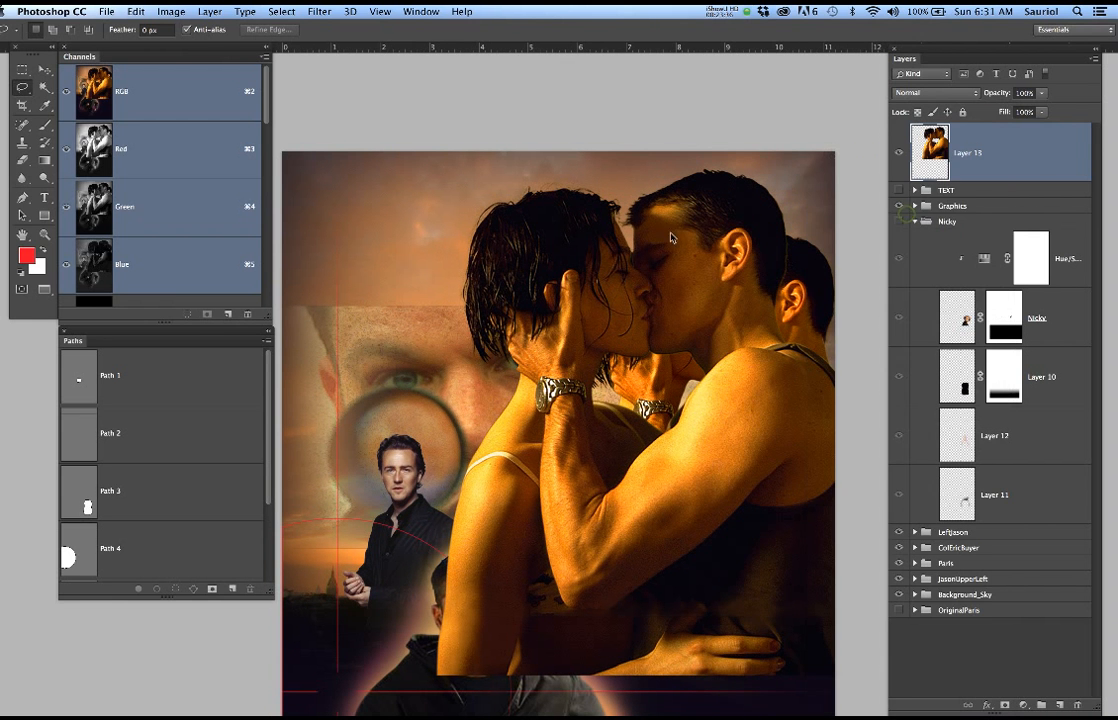
click(653, 256)
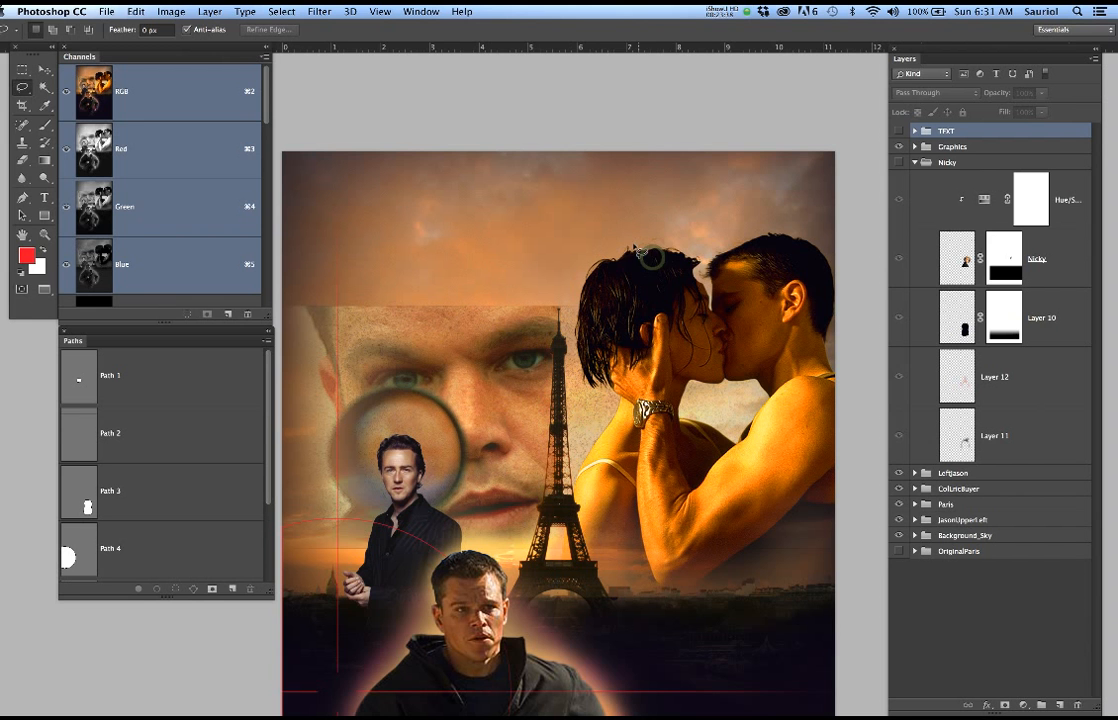
Return to the JasonKissingMarie document and delete Layer 3
key(super+Tab)
key(super+Tab)
key(super+grave)
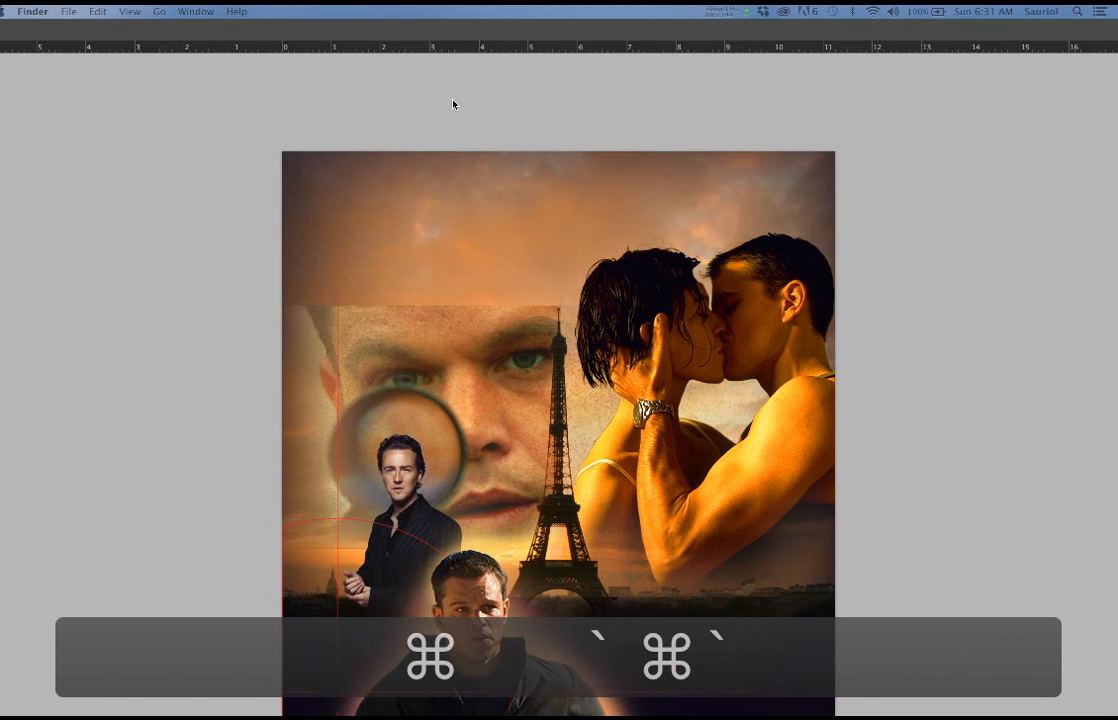
click(357, 62)
key(super+grave)
key(super+grave)
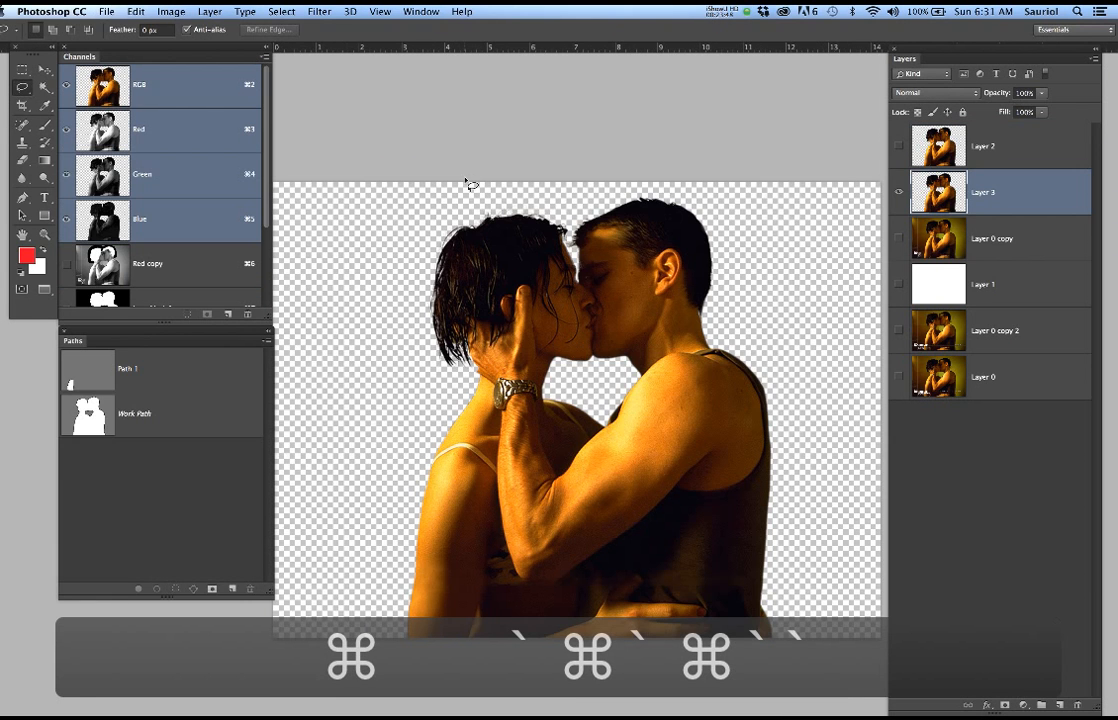
drag(1033, 191, 1078, 704)
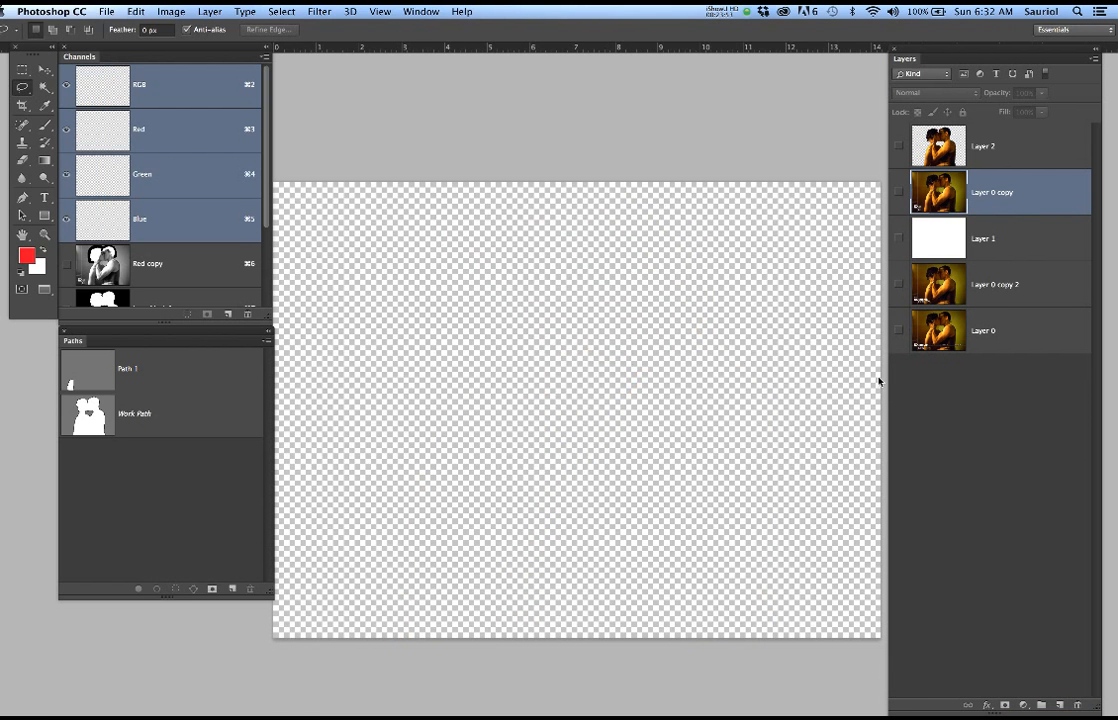
Make Layer 1 and Layer 0 copy visible
click(900, 241)
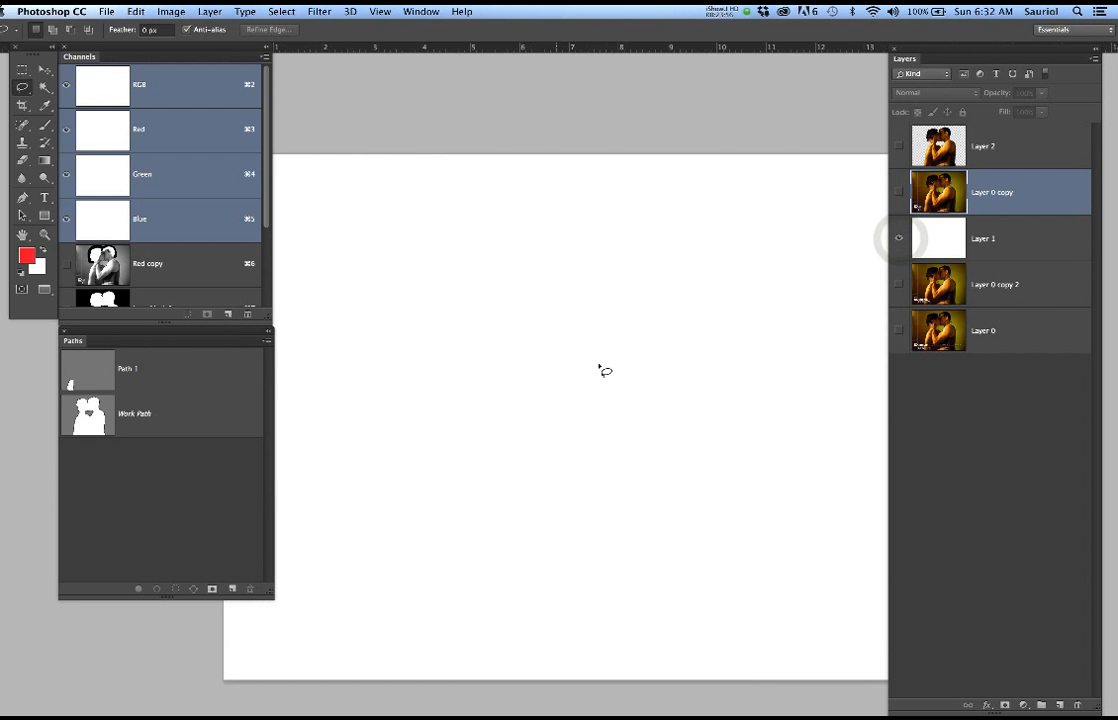
click(900, 192)
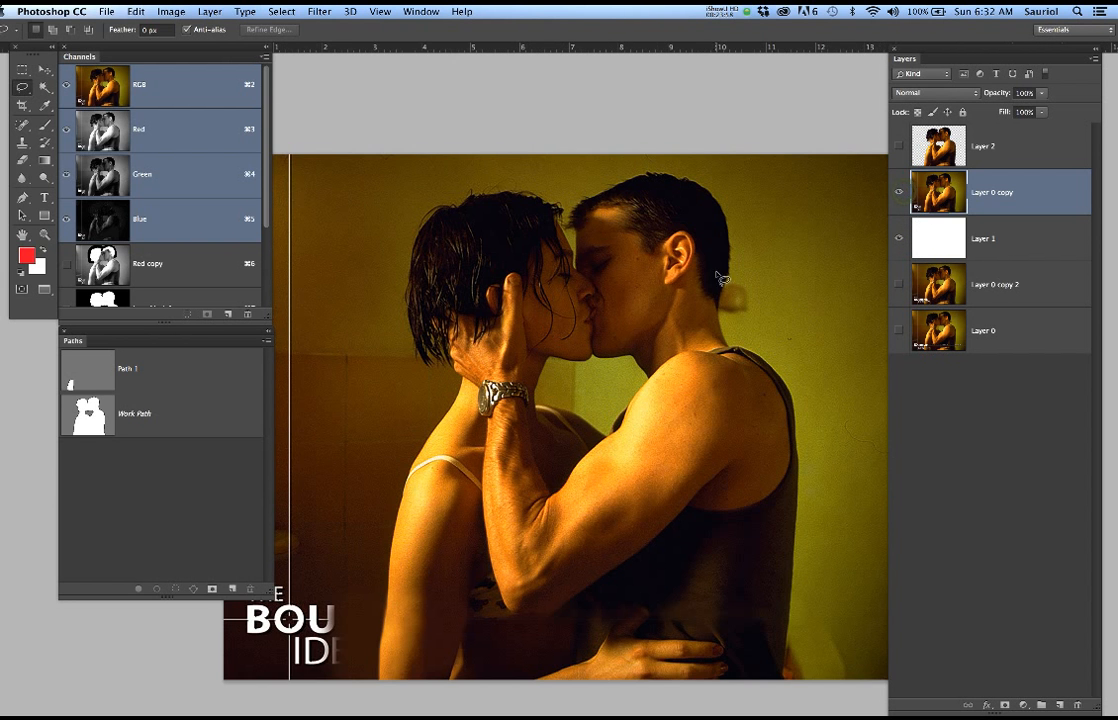
scroll(632, 332, up, 2)
scroll(392, 318, up, 4)
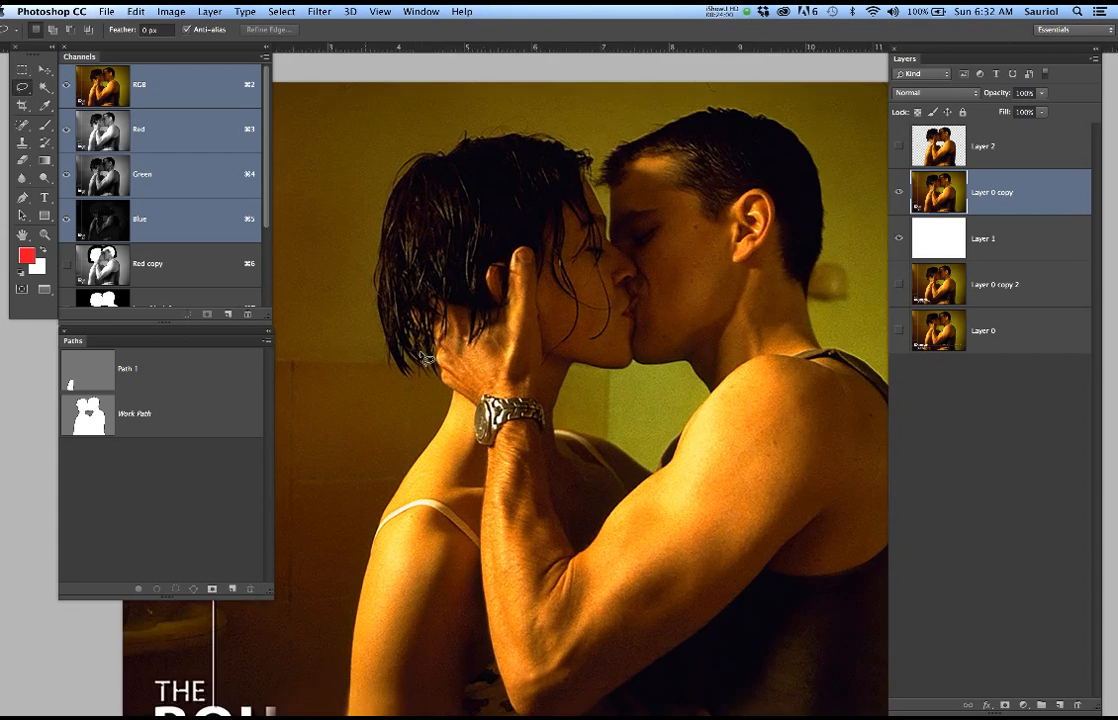
scroll(425, 358, up, 3)
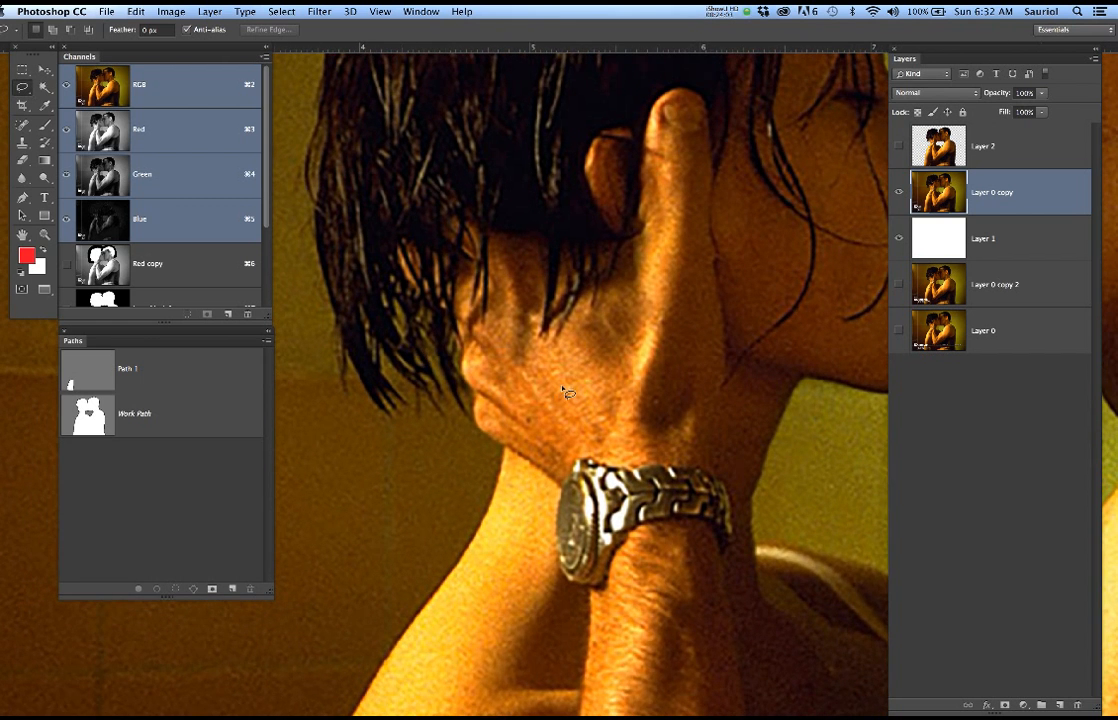
drag(579, 372, 612, 354)
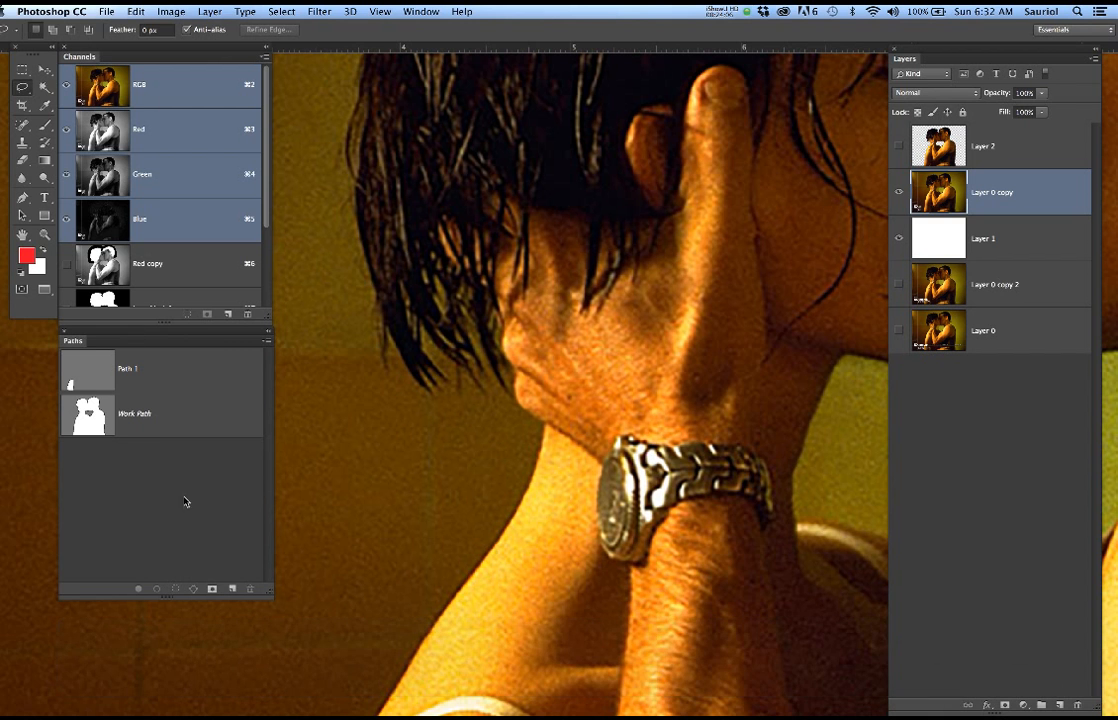
Activate the JasonMarie5 channel and display it as a colour overlay on the RGB image
drag(234, 337, 238, 406)
drag(268, 321, 268, 418)
click(197, 347)
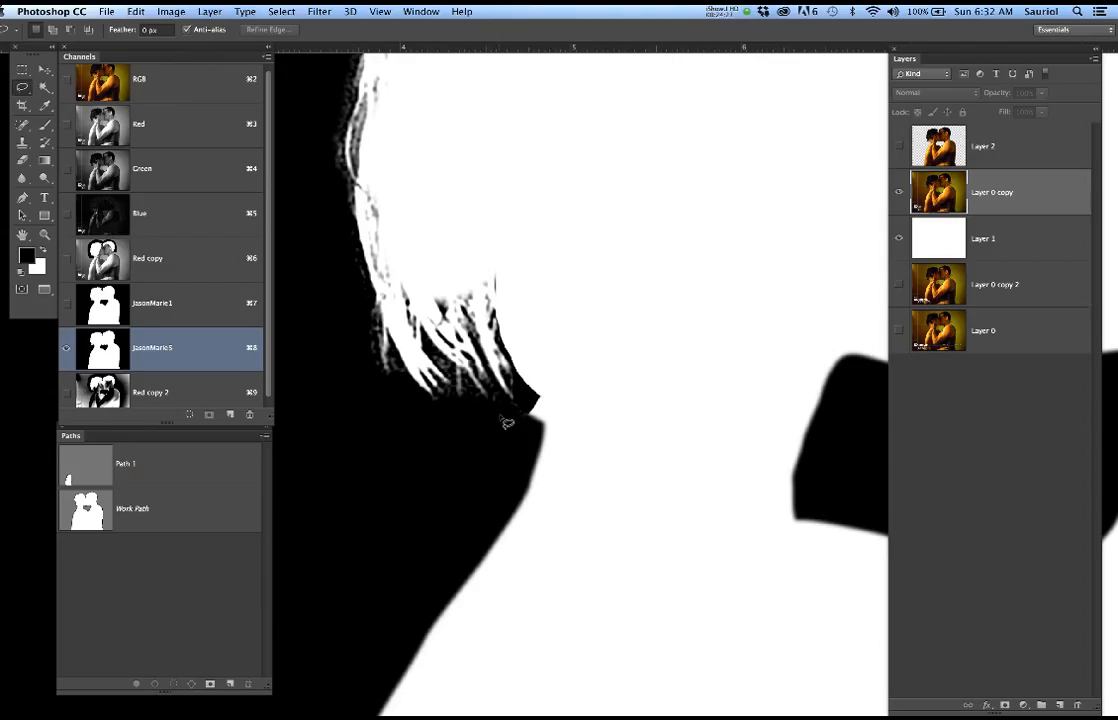
key(x)
click(66, 80)
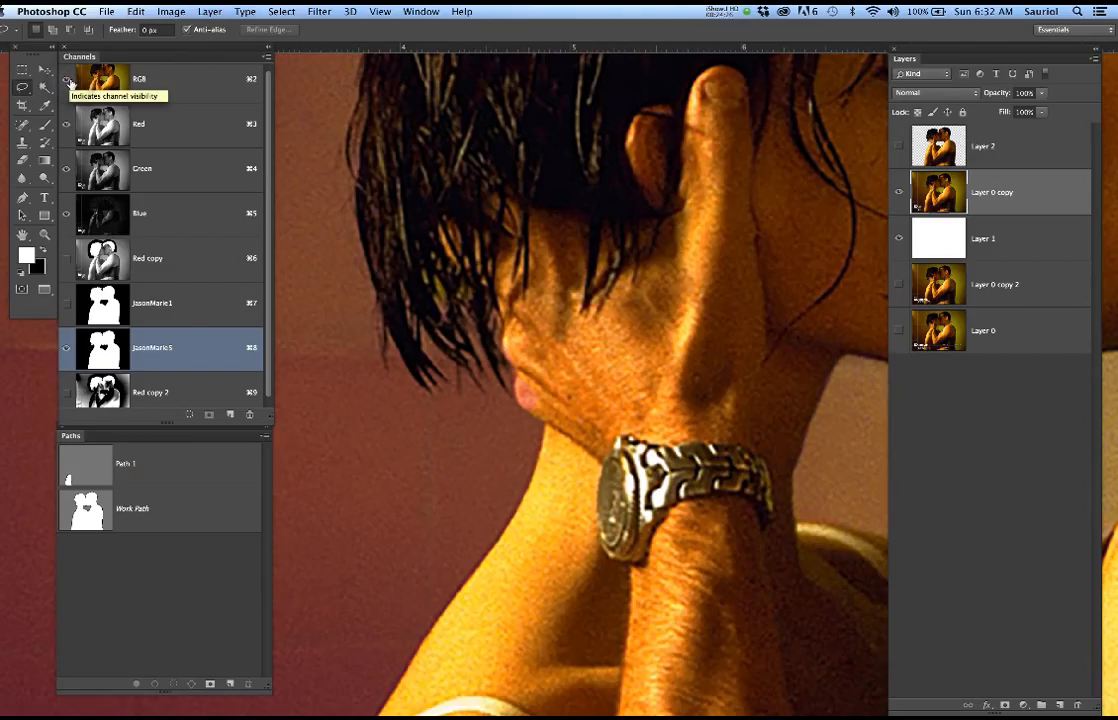
Change the JasonMarie5 channel's overlay colour to green and its opacity to 30%
double_click(220, 349)
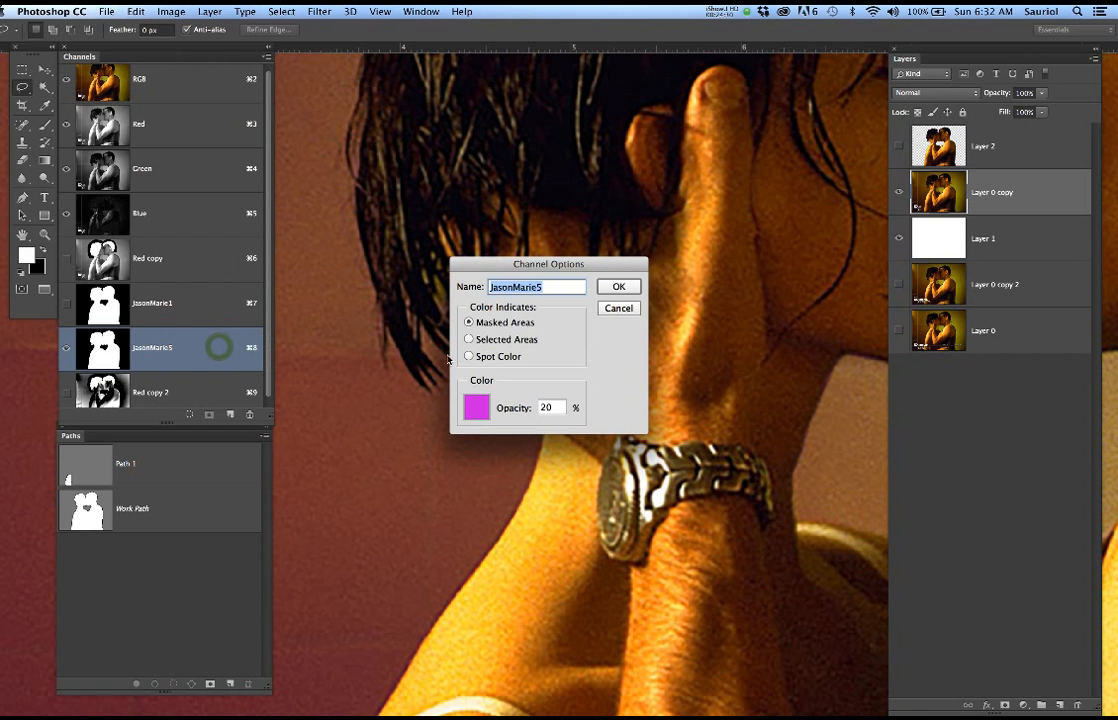
click(487, 405)
click(345, 347)
drag(345, 347, 345, 330)
click(503, 216)
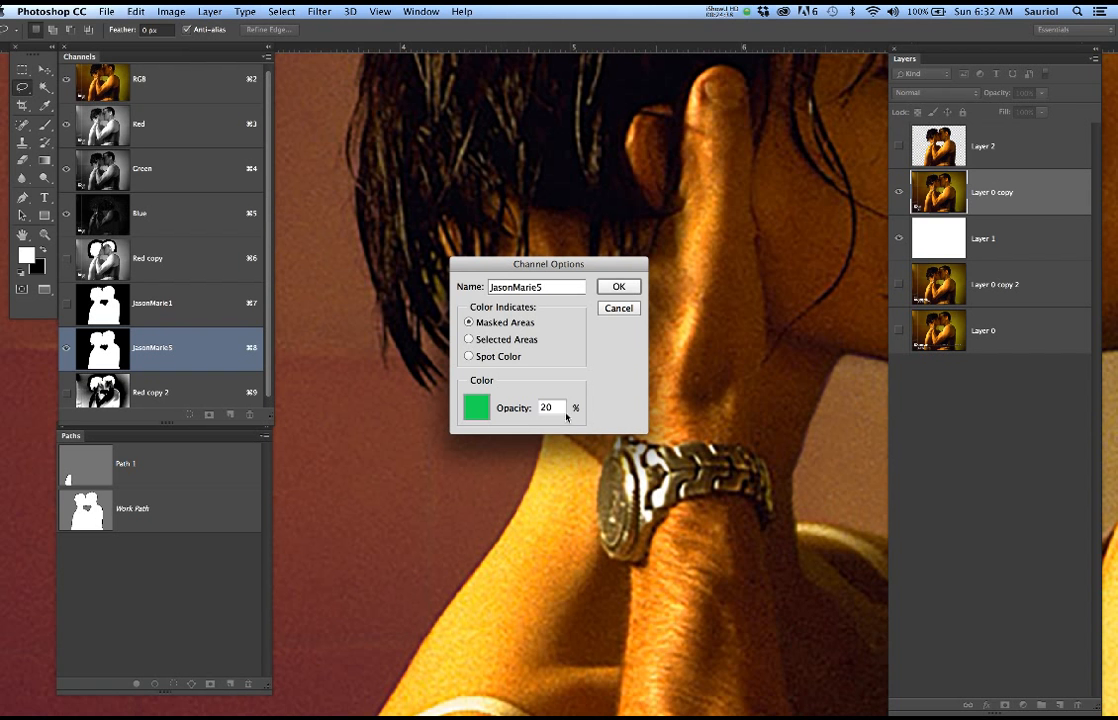
double_click(557, 405)
text(30)
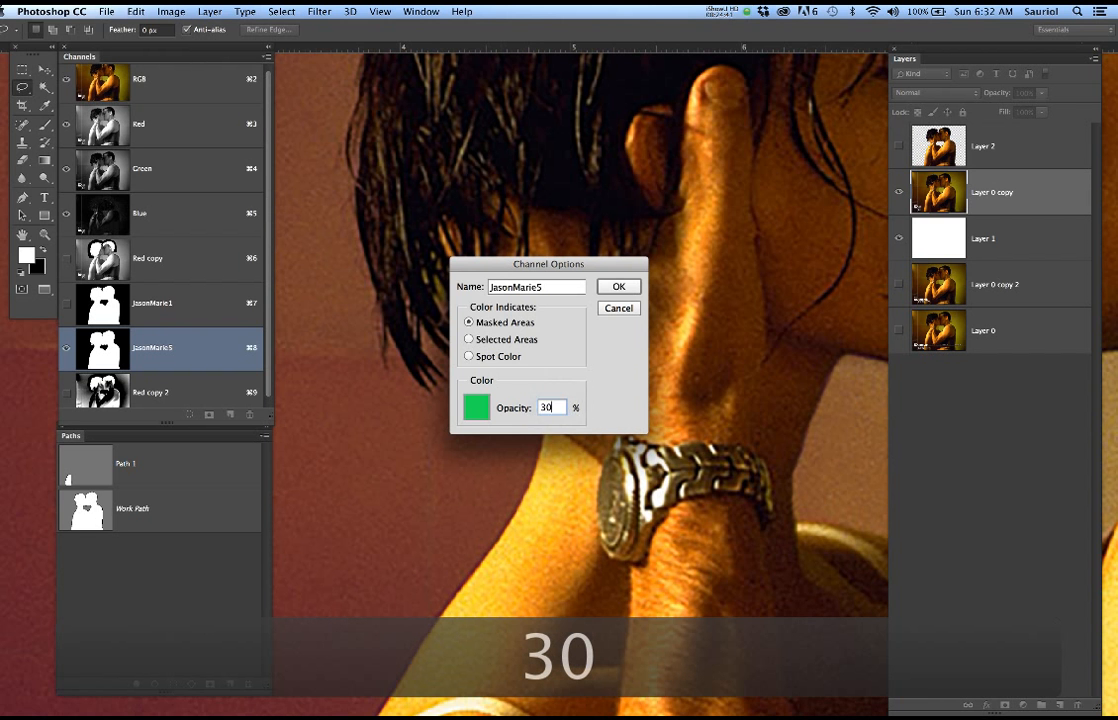
key(Return)
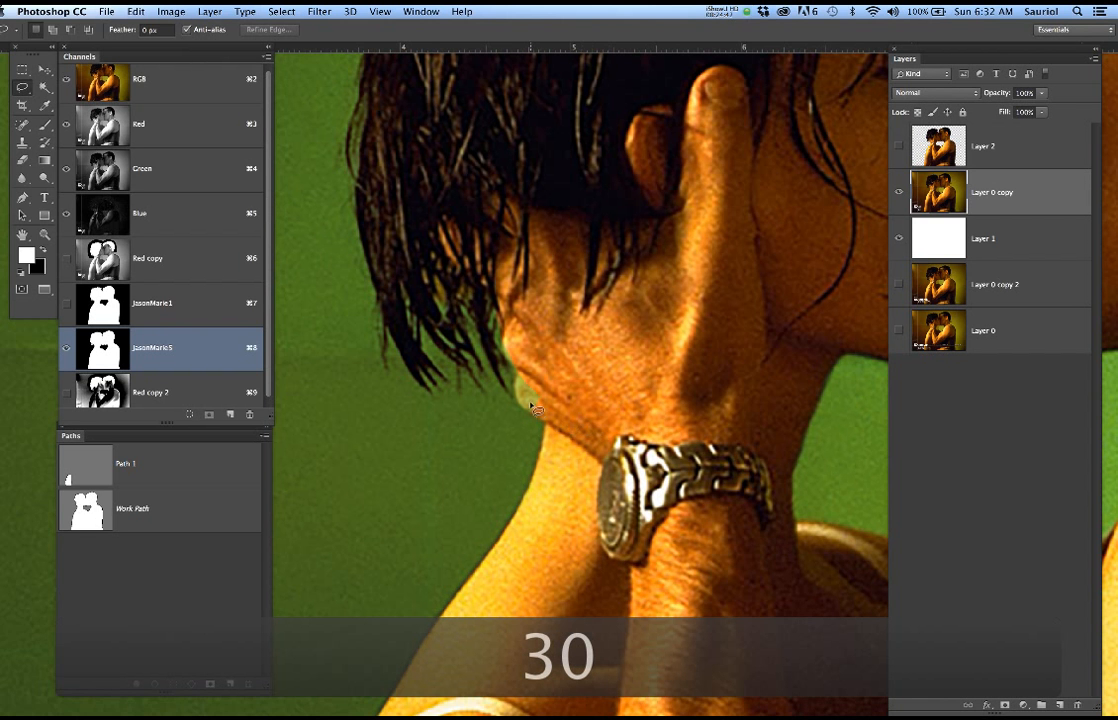
Paint white on the JasonMarie5 mask with a 60 px brush over the masked-out edge of the man's hand above the watch
scroll(540, 398, up, 2)
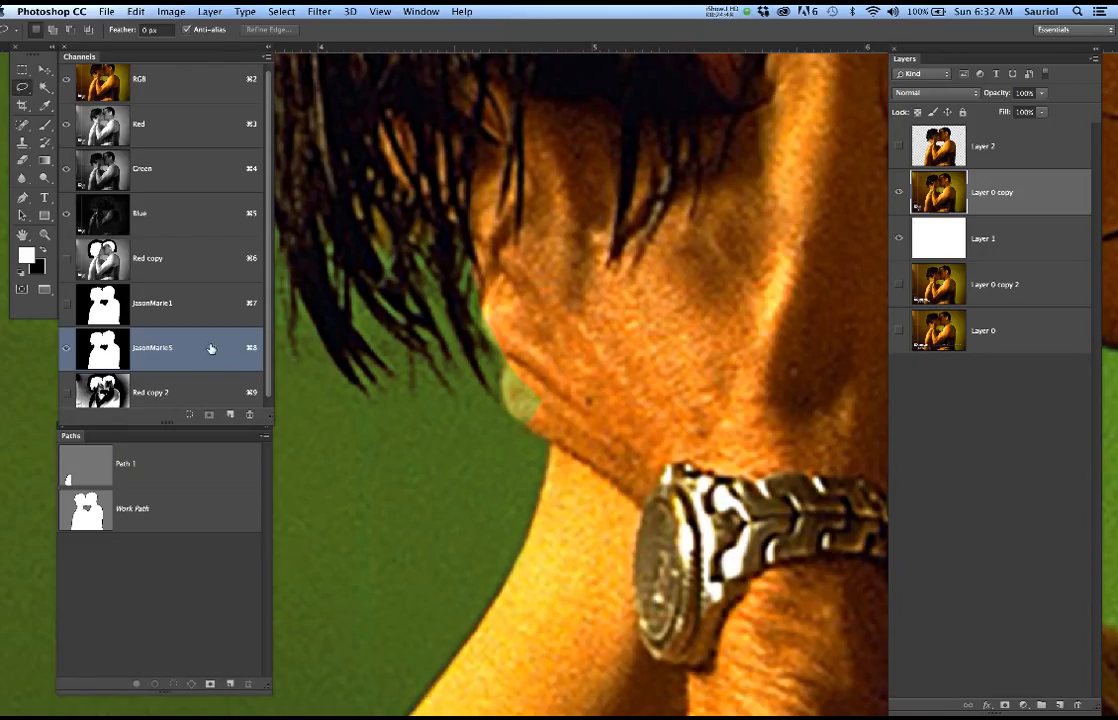
click(66, 80)
click(66, 80)
click(66, 80)
click(66, 80)
key(b)
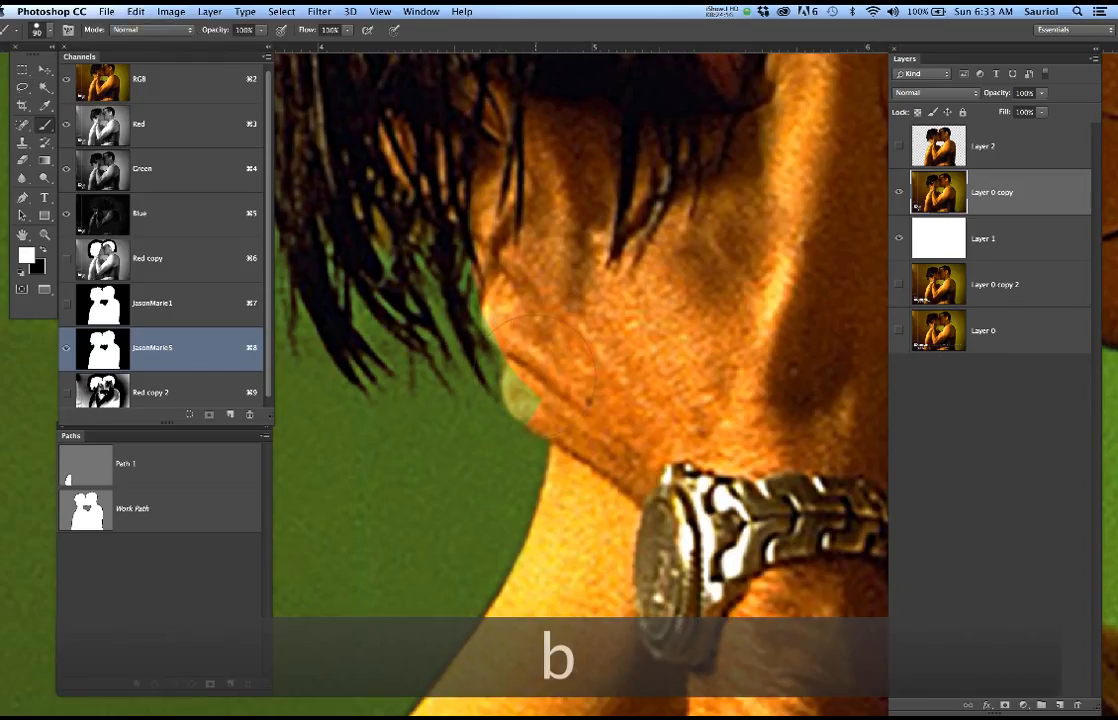
key(bracketleft)
key(bracketleft)
key(bracketleft)
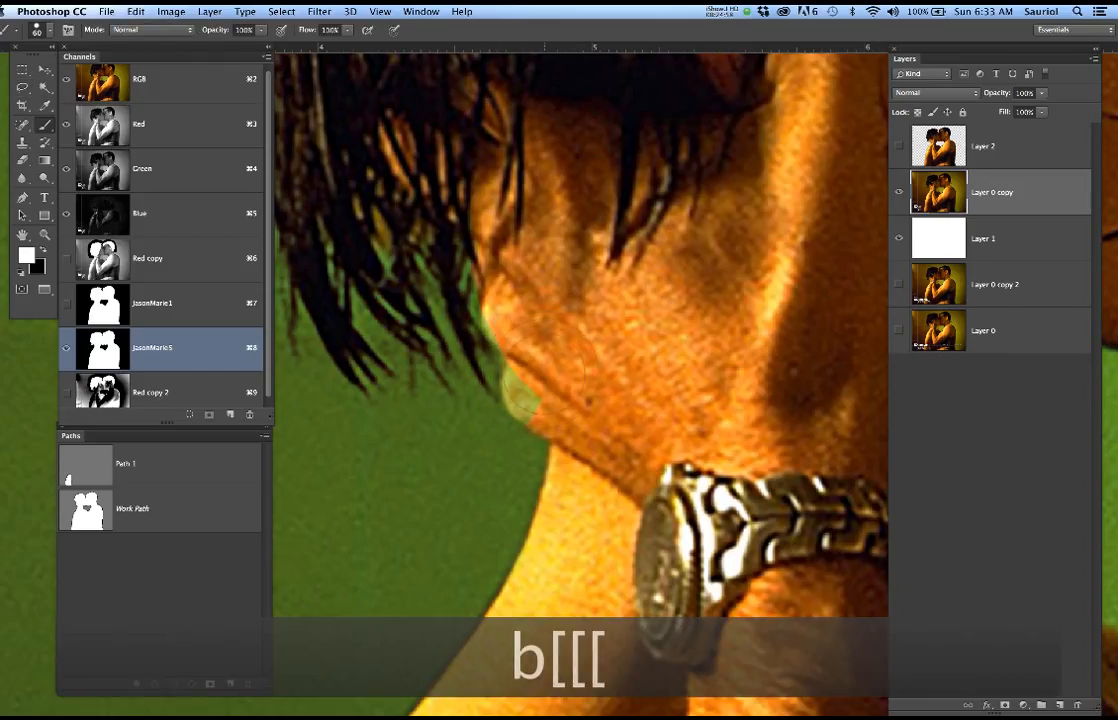
key(x)
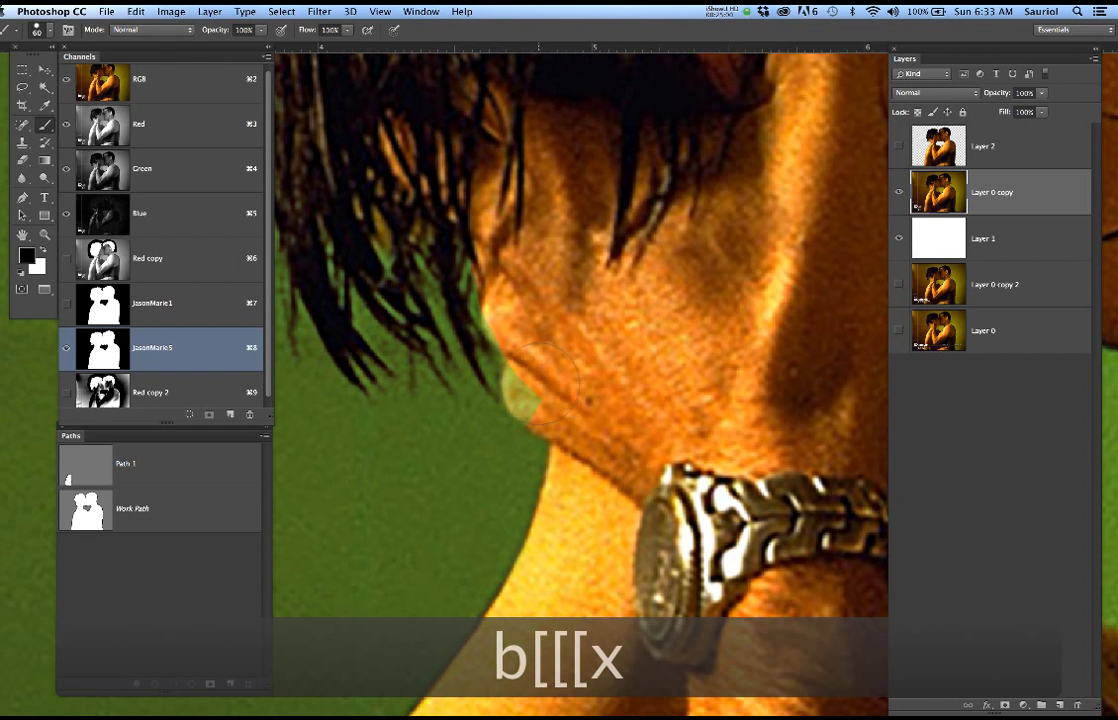
key(x)
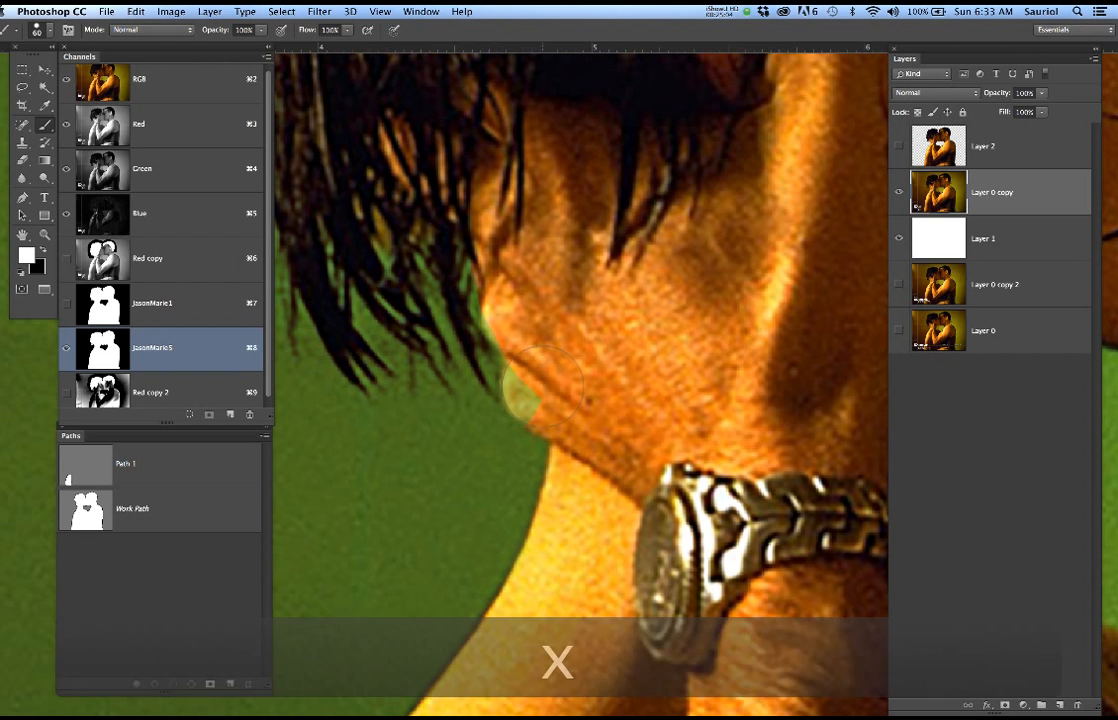
scroll(544, 388, up, 3)
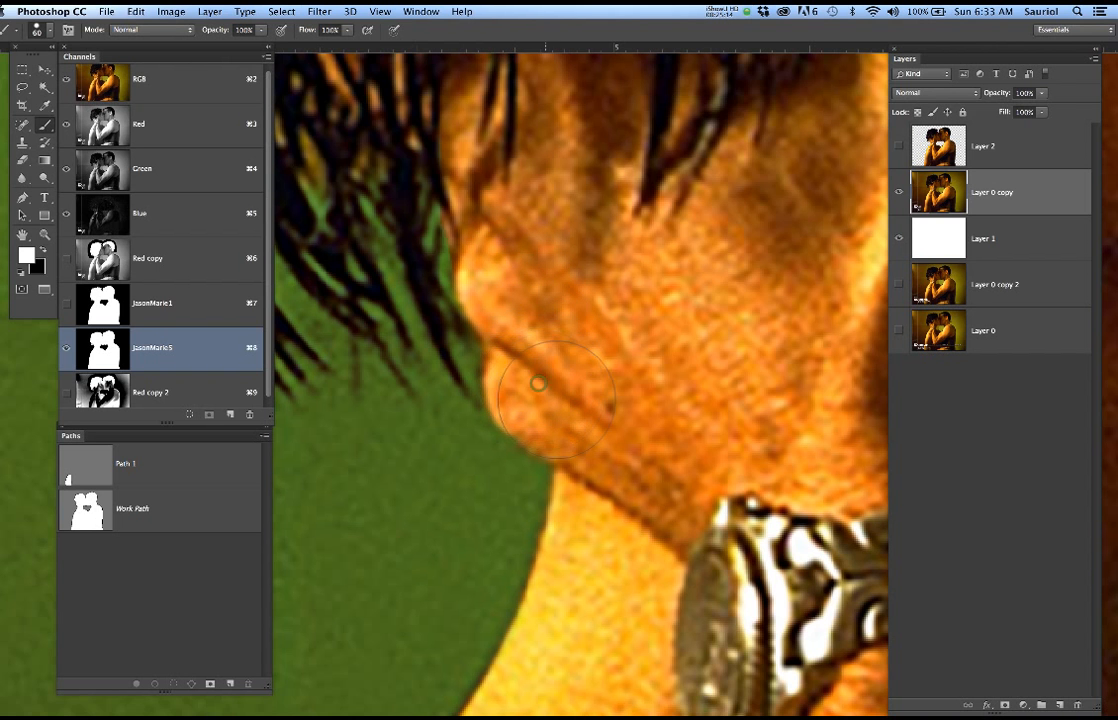
Hide the image overlay, load the JasonMarie5 channel as a selection and return to the RGB composite
scroll(619, 368, down, 5)
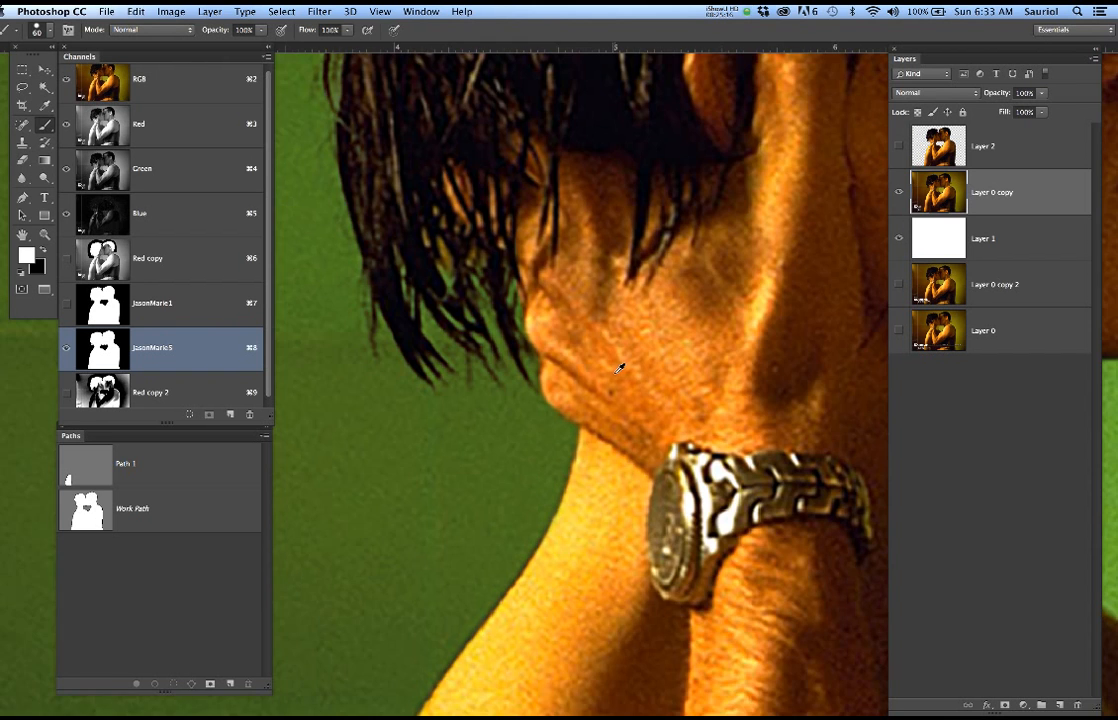
scroll(619, 368, down, 8)
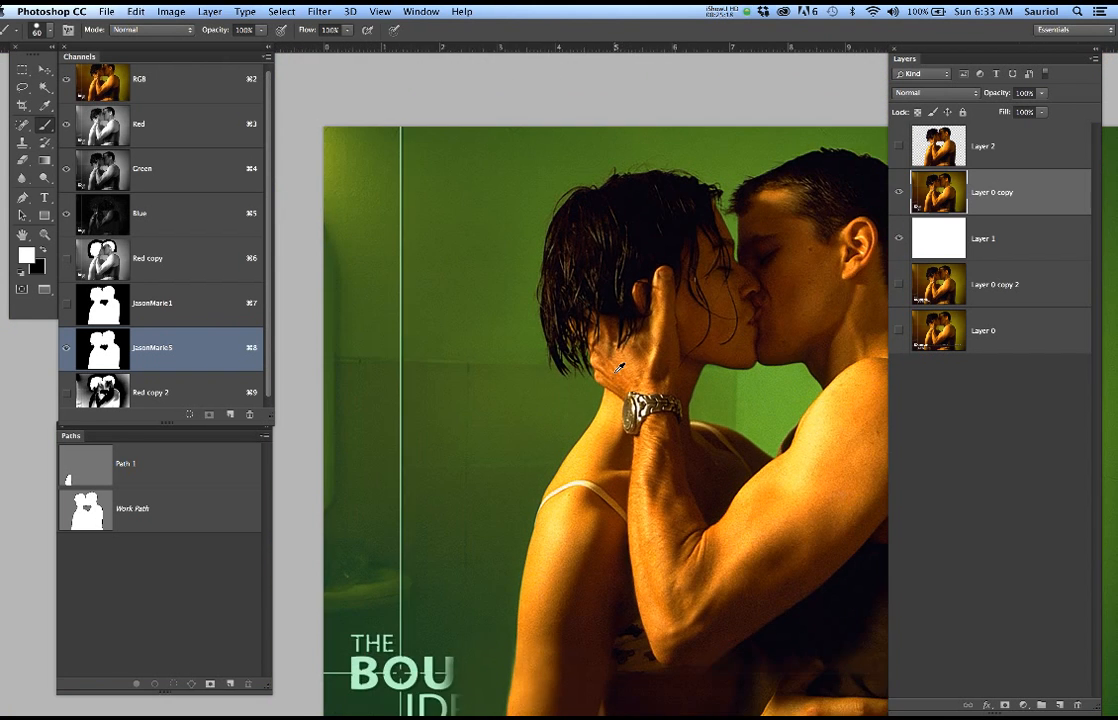
scroll(619, 368, down, 5)
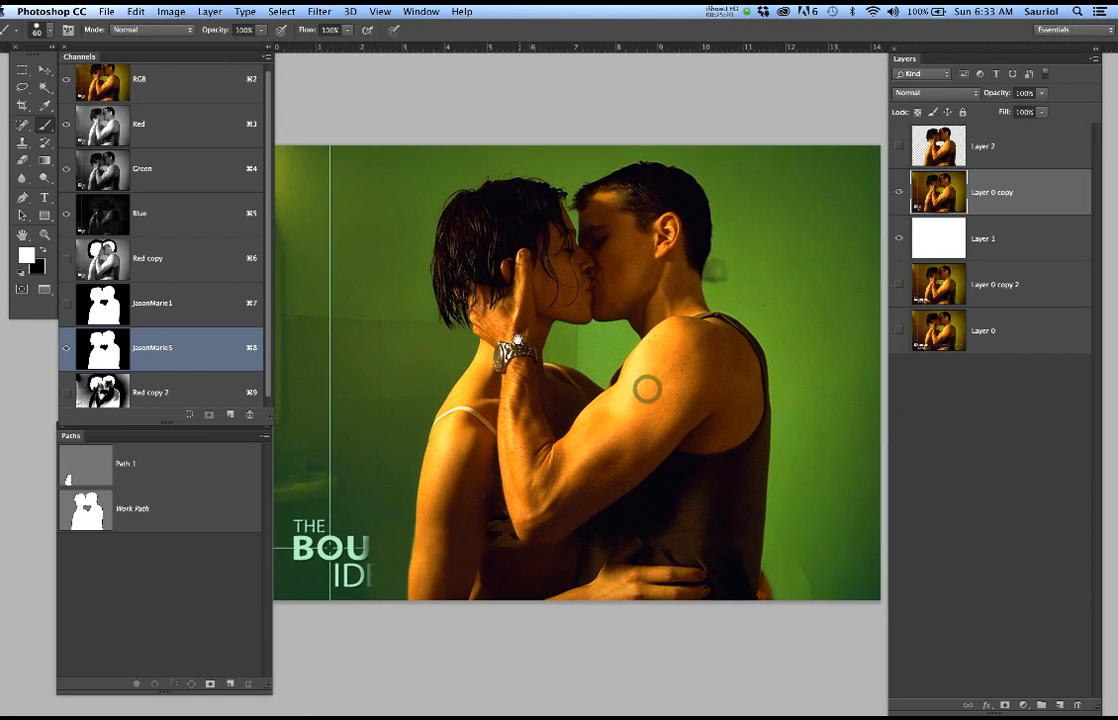
scroll(648, 378, up, 2)
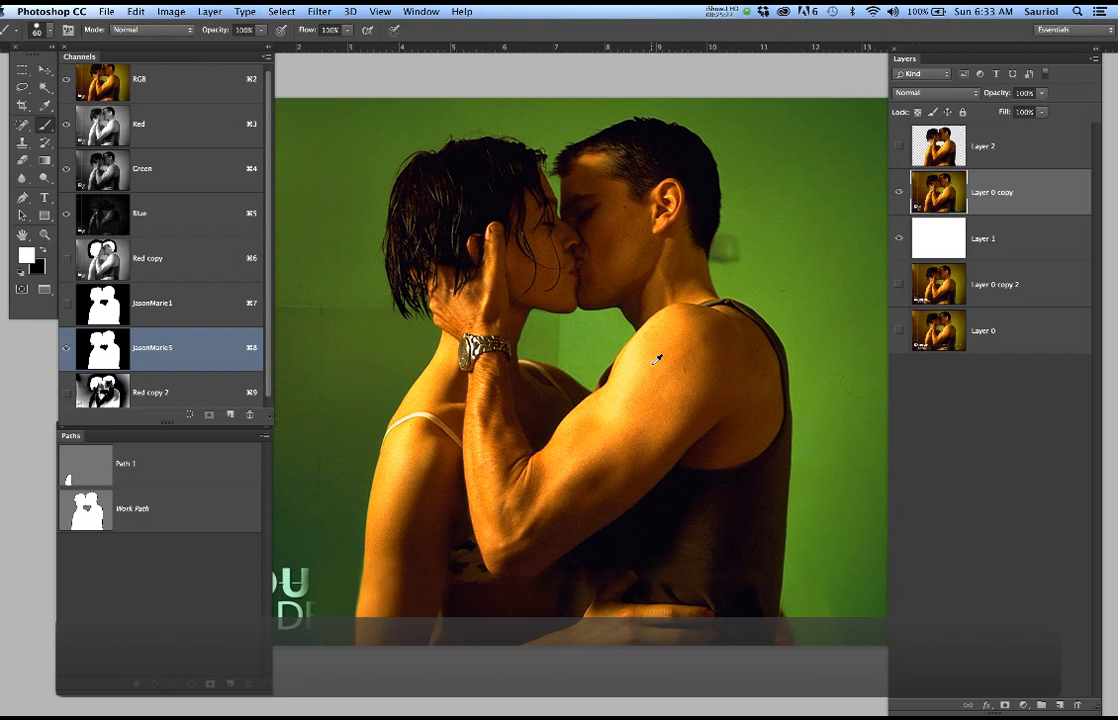
click(67, 79)
key(x)
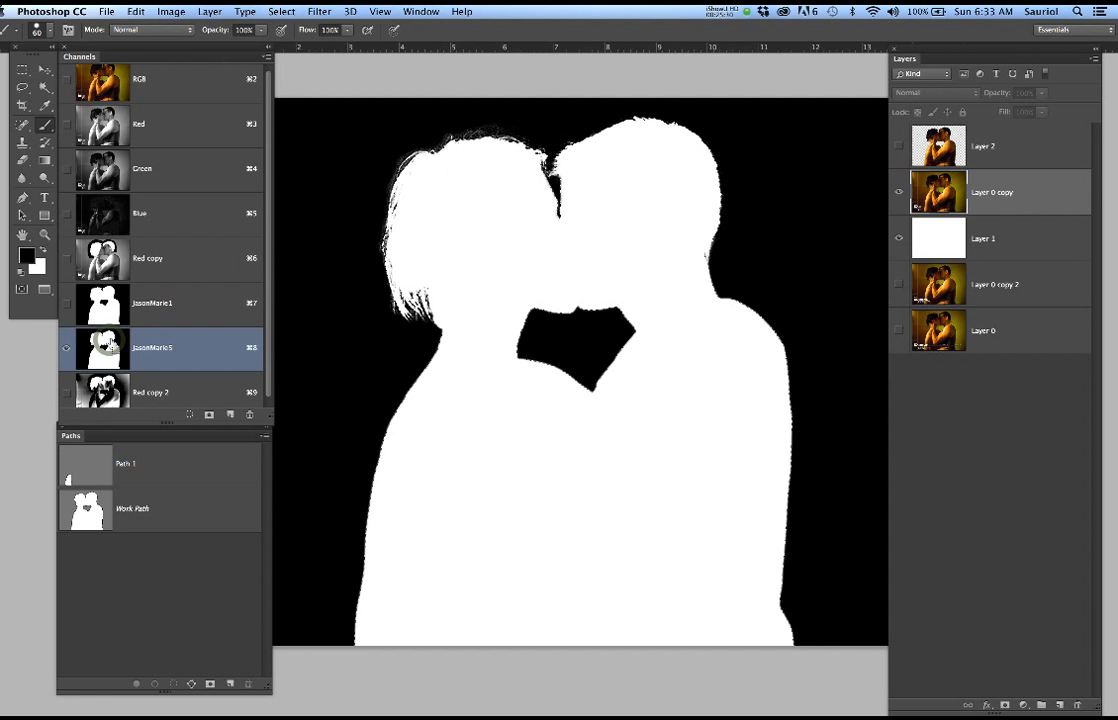
click(171, 79)
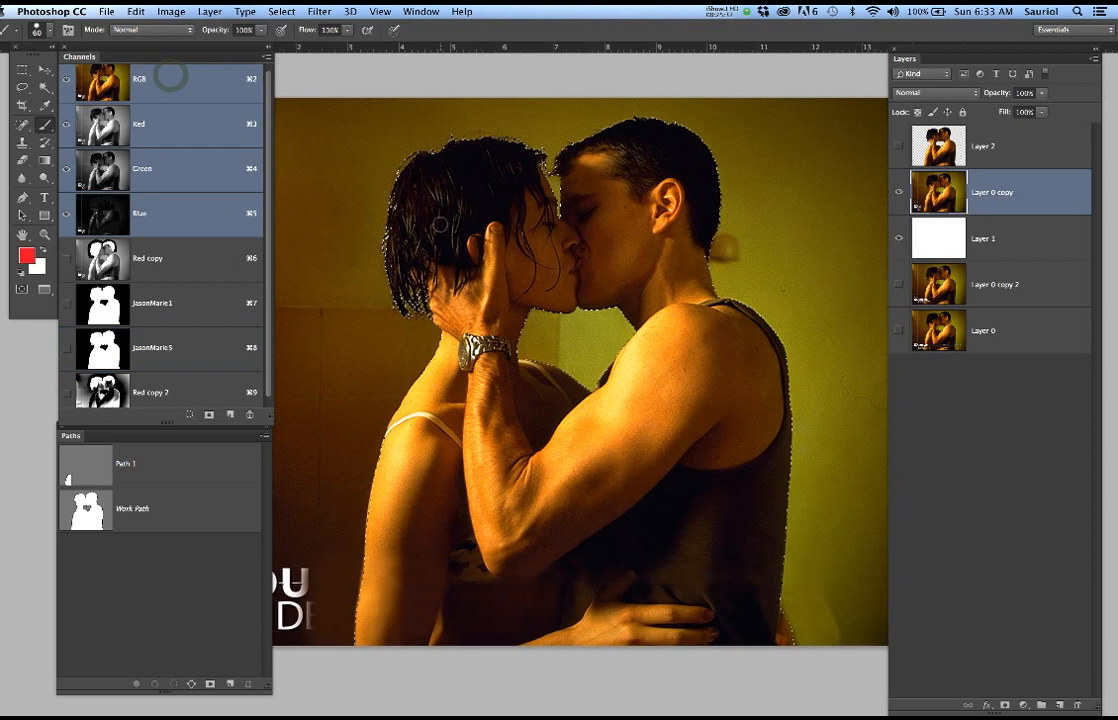
Copy the selected couple from Layer 0 copy to a new layer and hide Layer 0 copy
click(1043, 189)
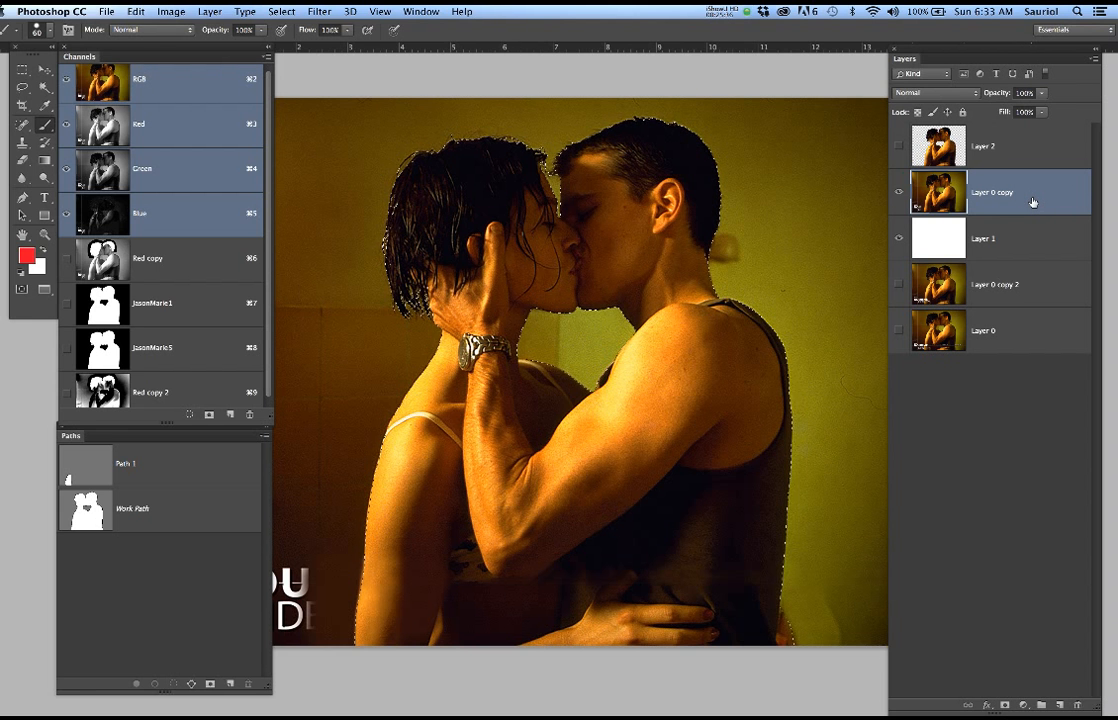
key(super+j)
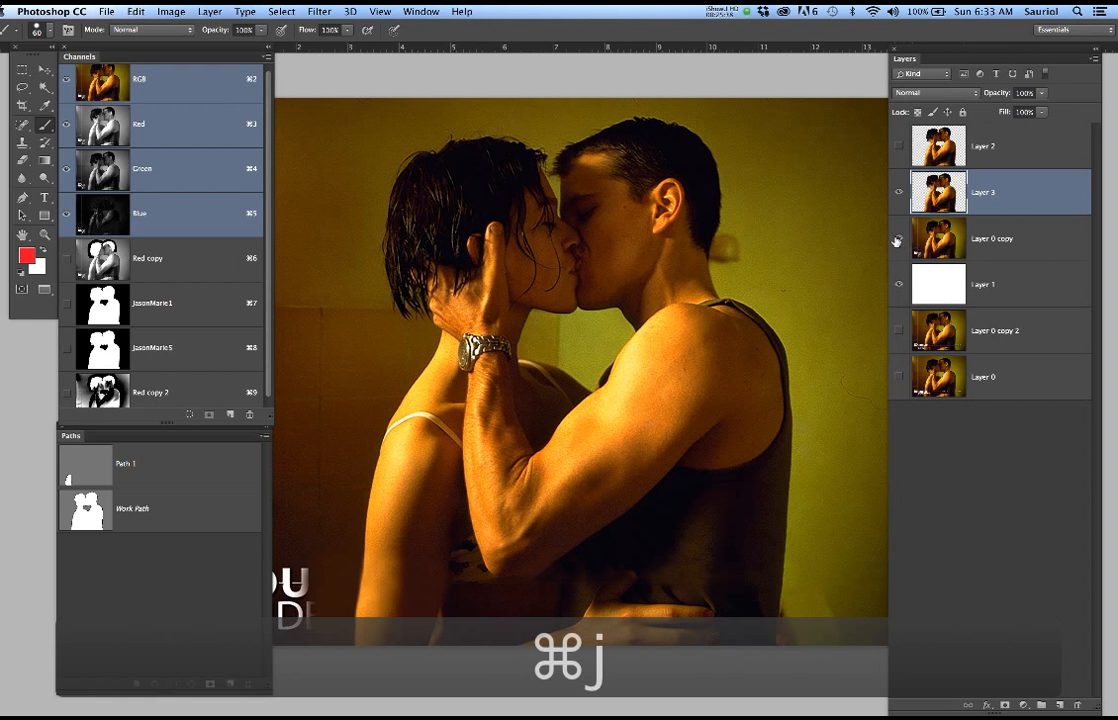
click(897, 240)
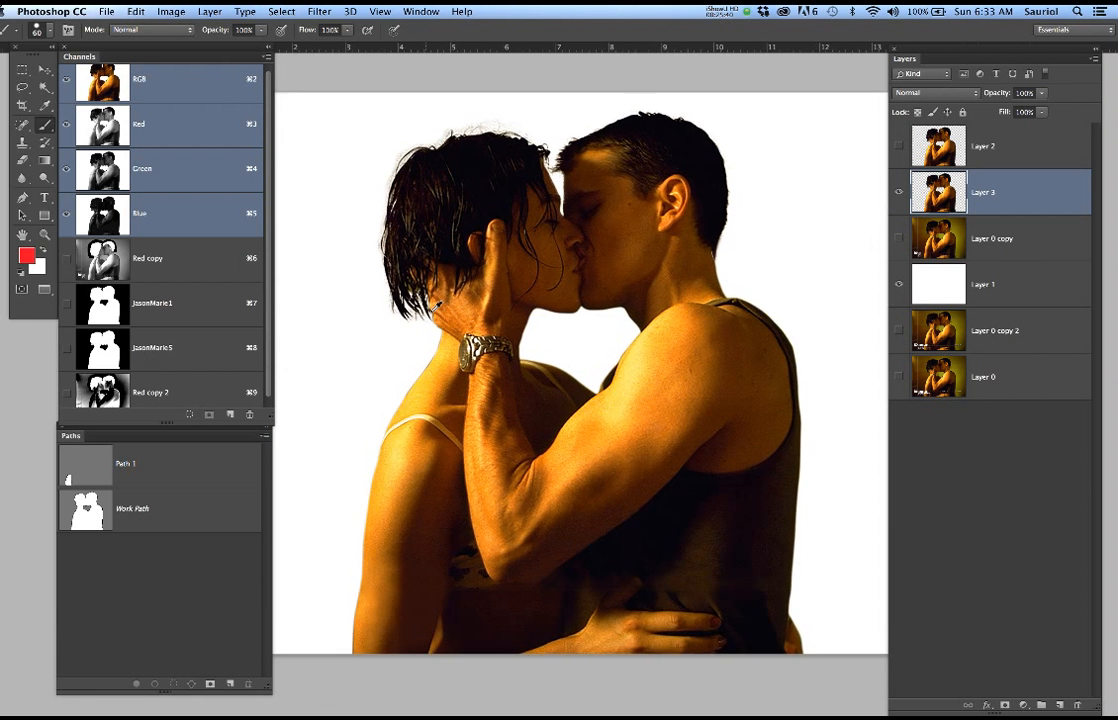
Duplicate the corrected couple cut-out on Layer 3 into the Bourne movie poster document
scroll(437, 305, up, 3)
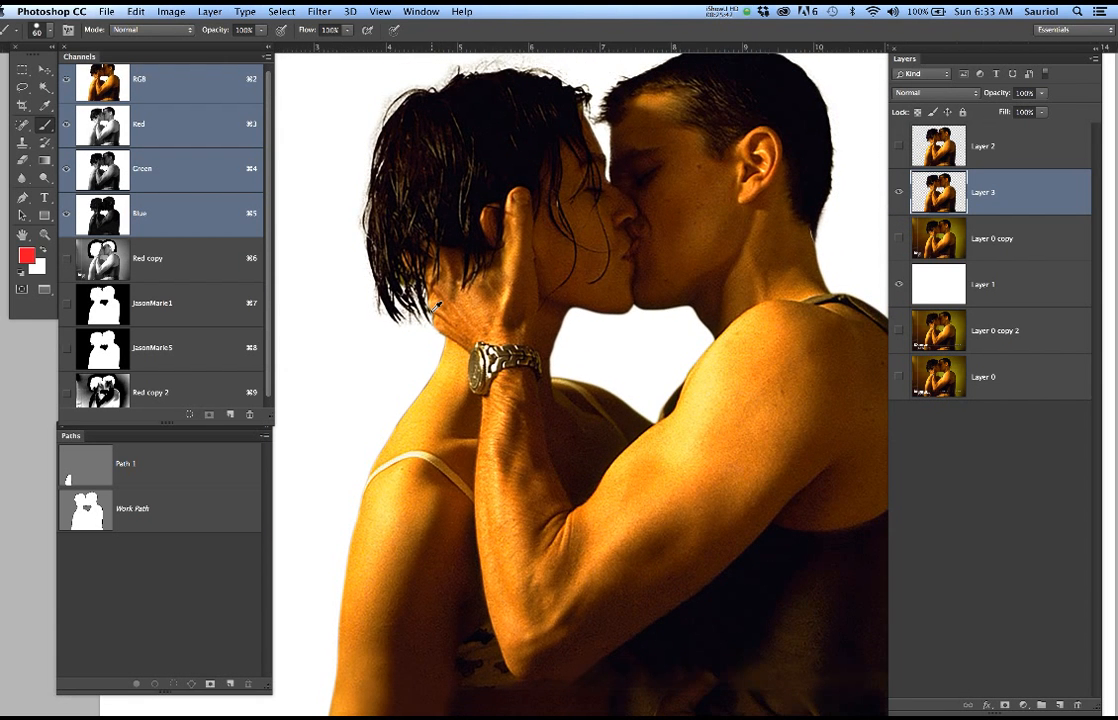
scroll(437, 305, down, 1)
right_click(1033, 195)
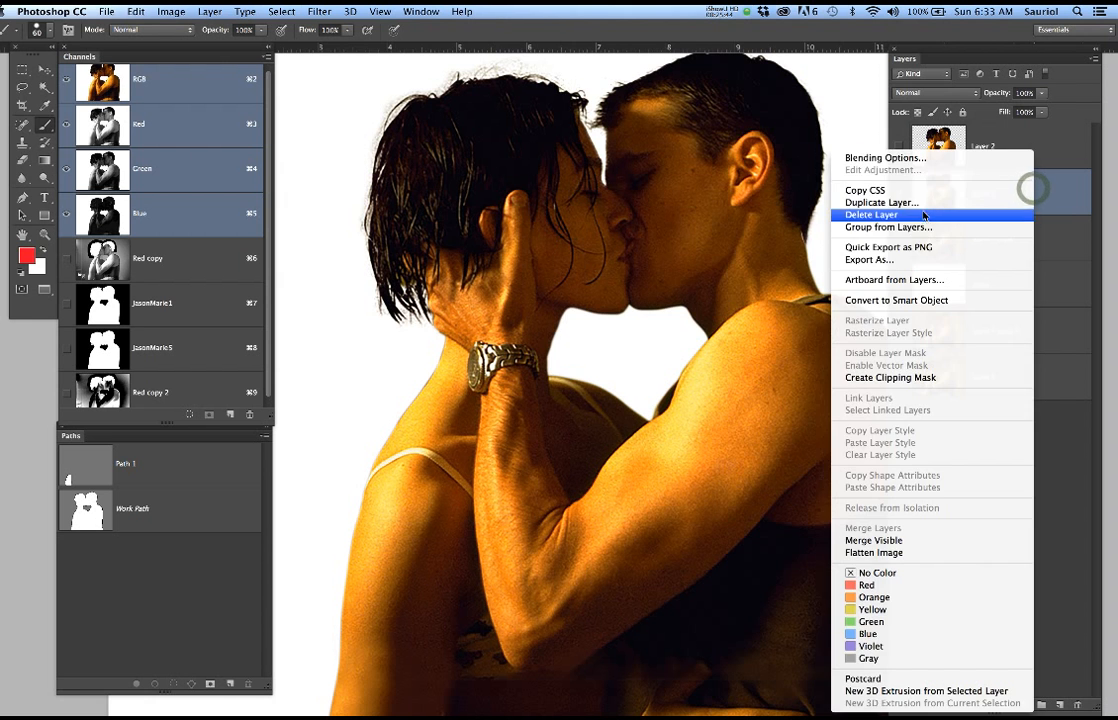
click(860, 202)
click(441, 287)
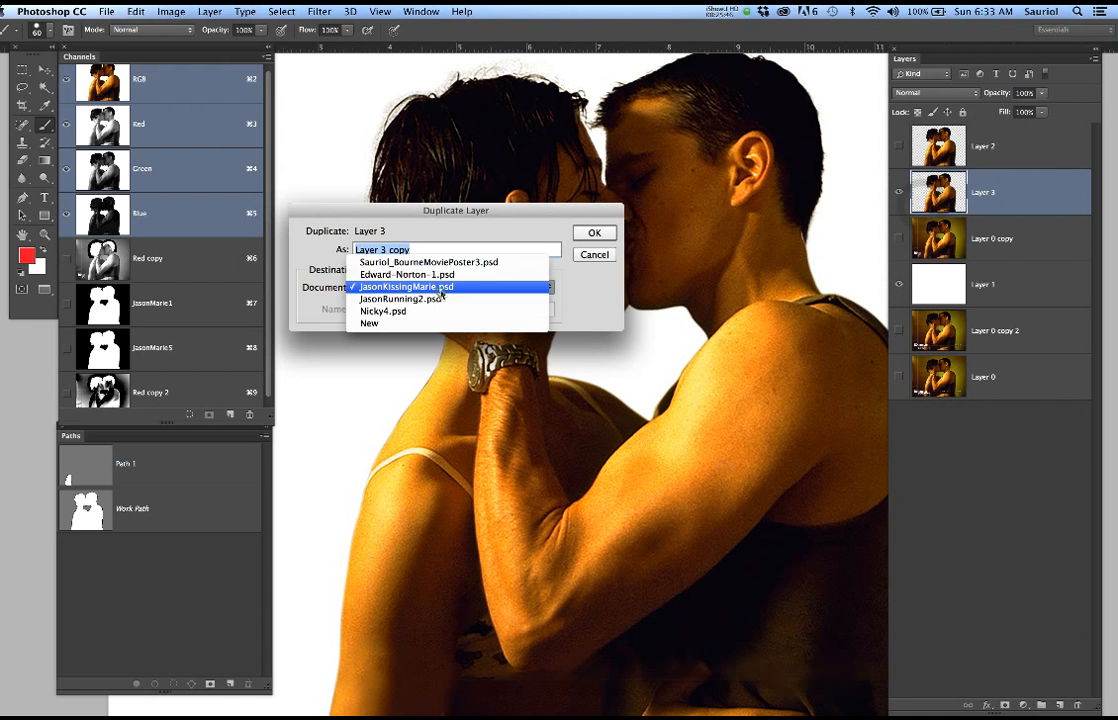
click(436, 263)
click(594, 232)
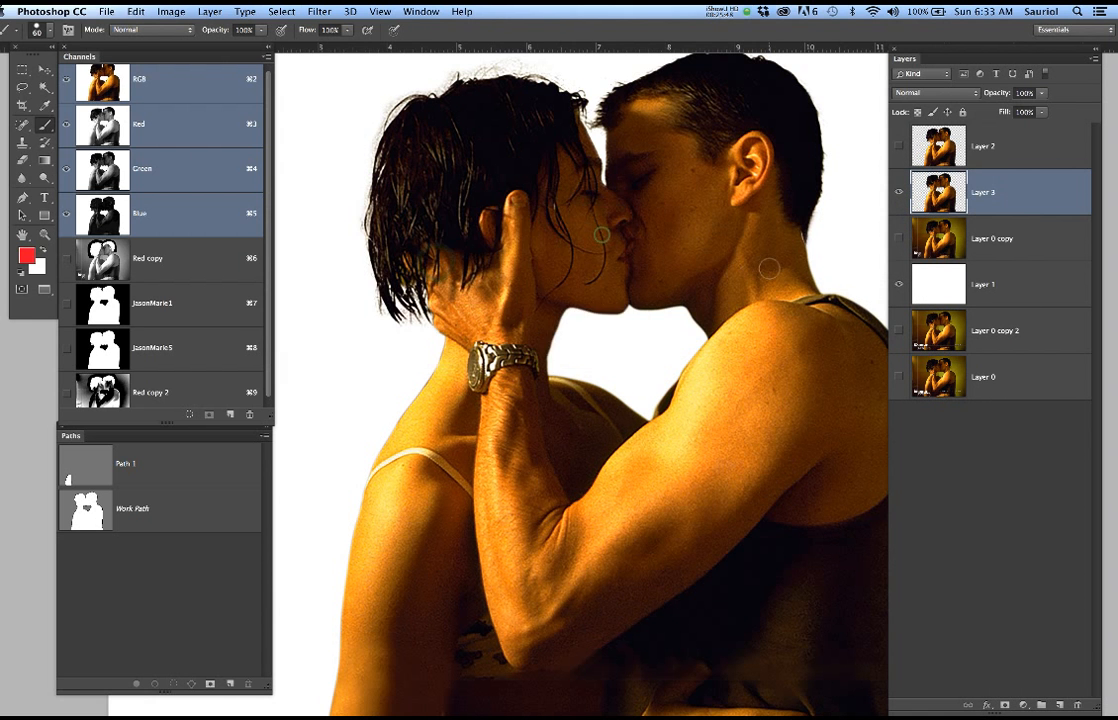
Switch to the Bourne poster document and move the couple cut-out on Layer 13 toward the poster's centre
key(super+grave)
key(super+grave)
key(super+grave)
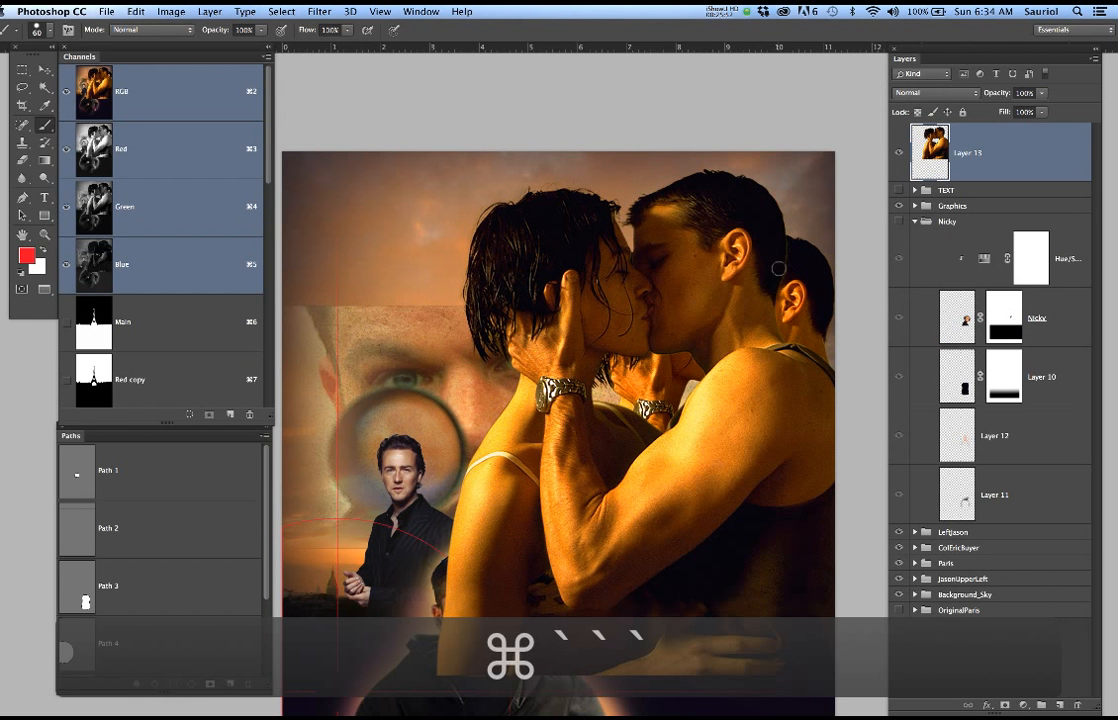
key(v)
drag(591, 306, 506, 304)
Scale the couple on Layer 13 to 66.92% and position it above the running man's torso
key(super+t)
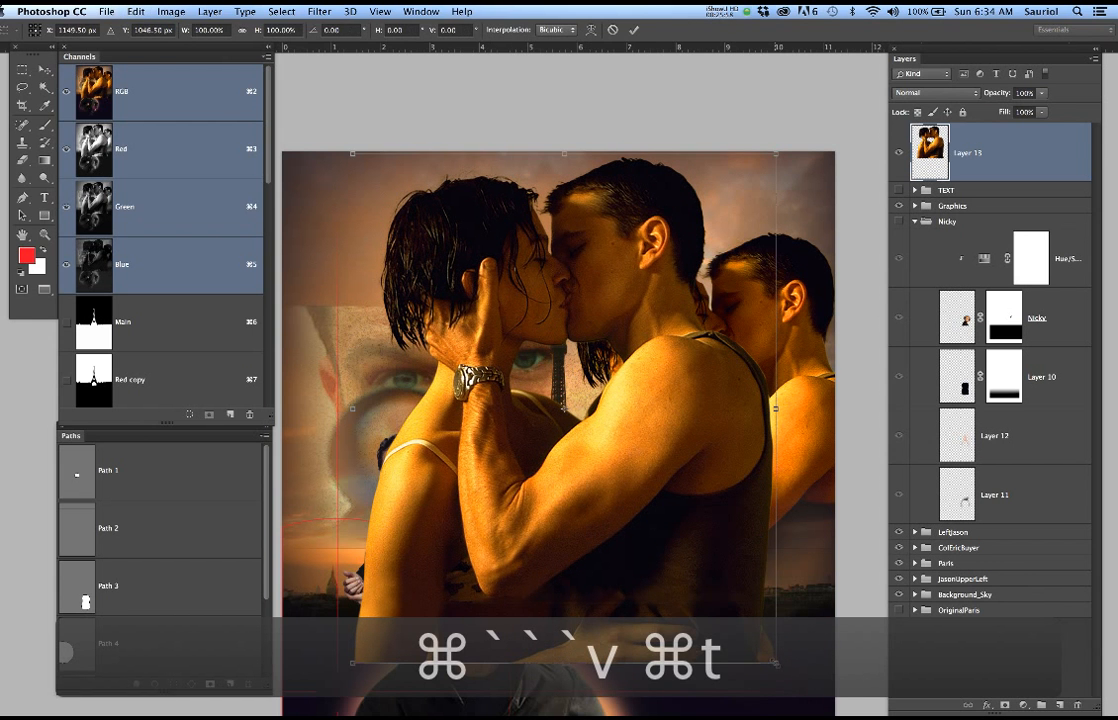
drag(776, 662, 636, 493)
drag(585, 383, 591, 485)
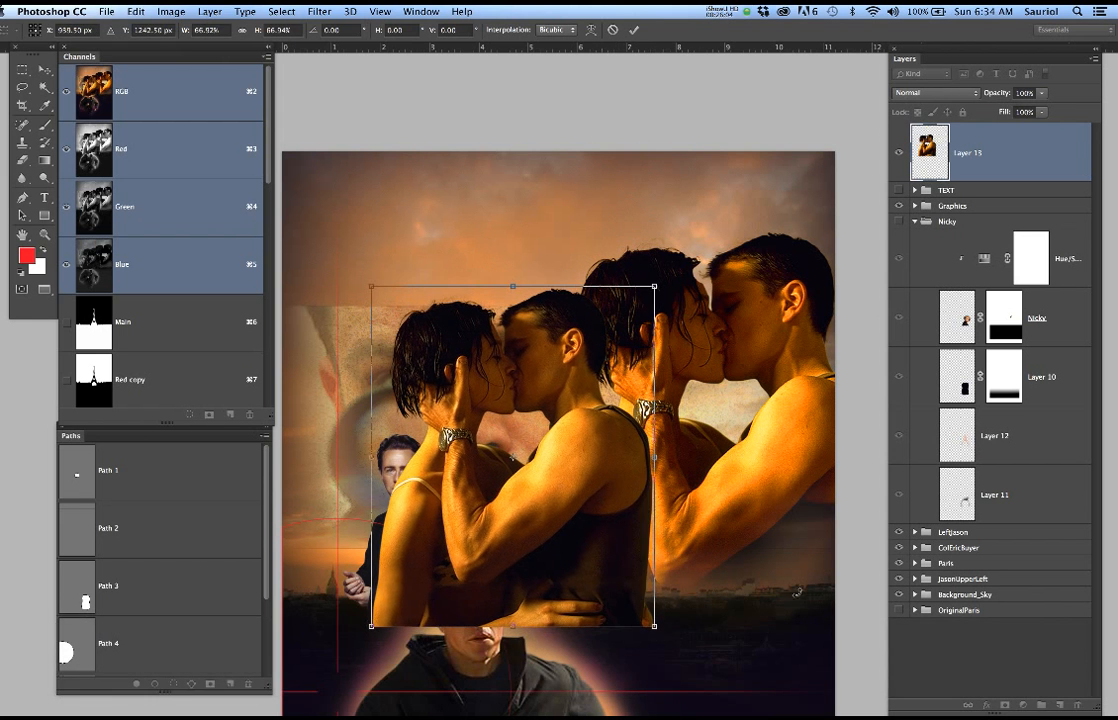
drag(787, 552, 832, 412)
drag(735, 427, 634, 284)
drag(536, 221, 551, 270)
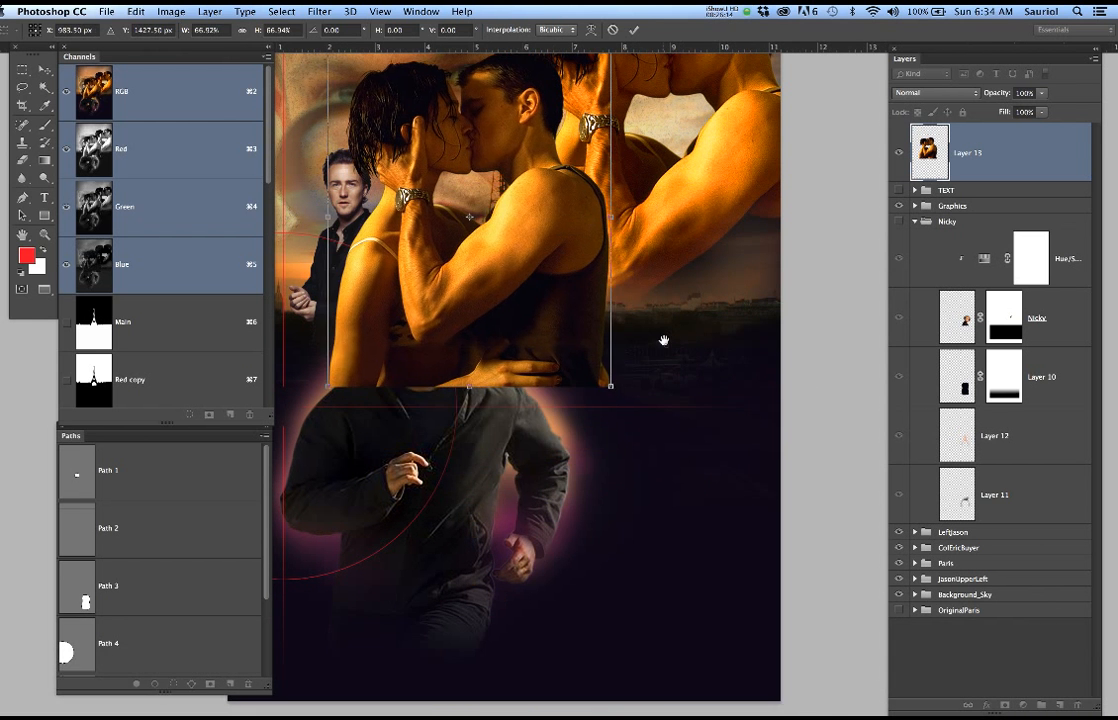
drag(664, 342, 716, 476)
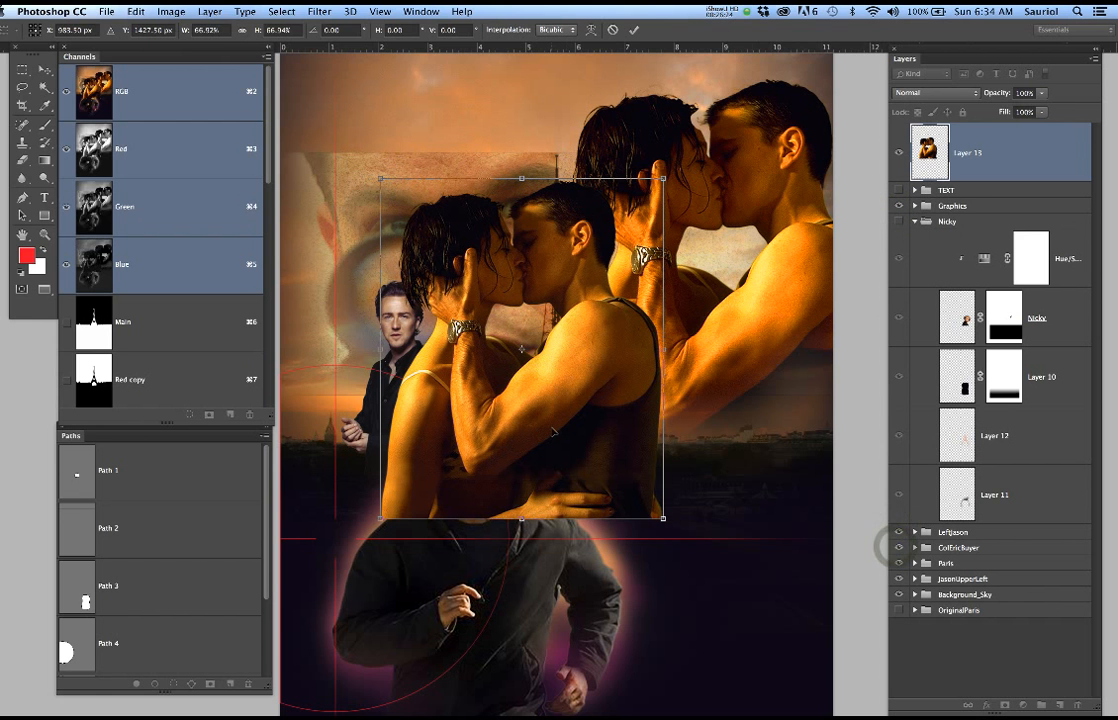
key(Return)
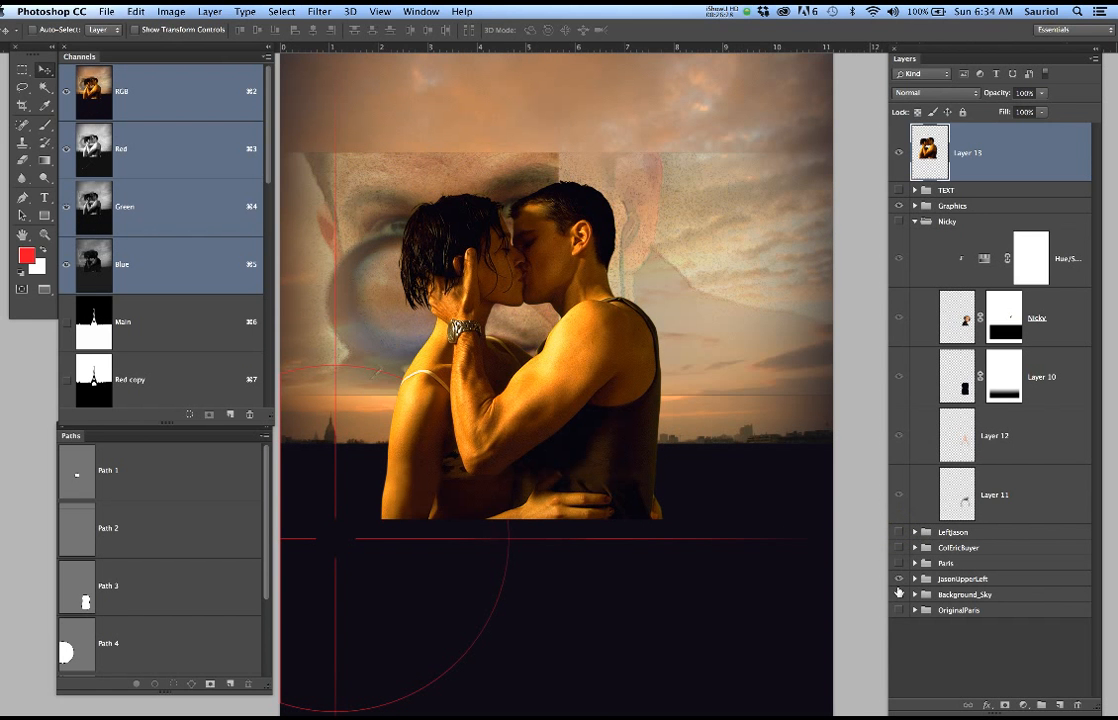
Hide the figure and Paris groups, leaving the sky, and enlarge the couple on Layer 13 to about 122%, shifting it slightly upward
click(898, 579)
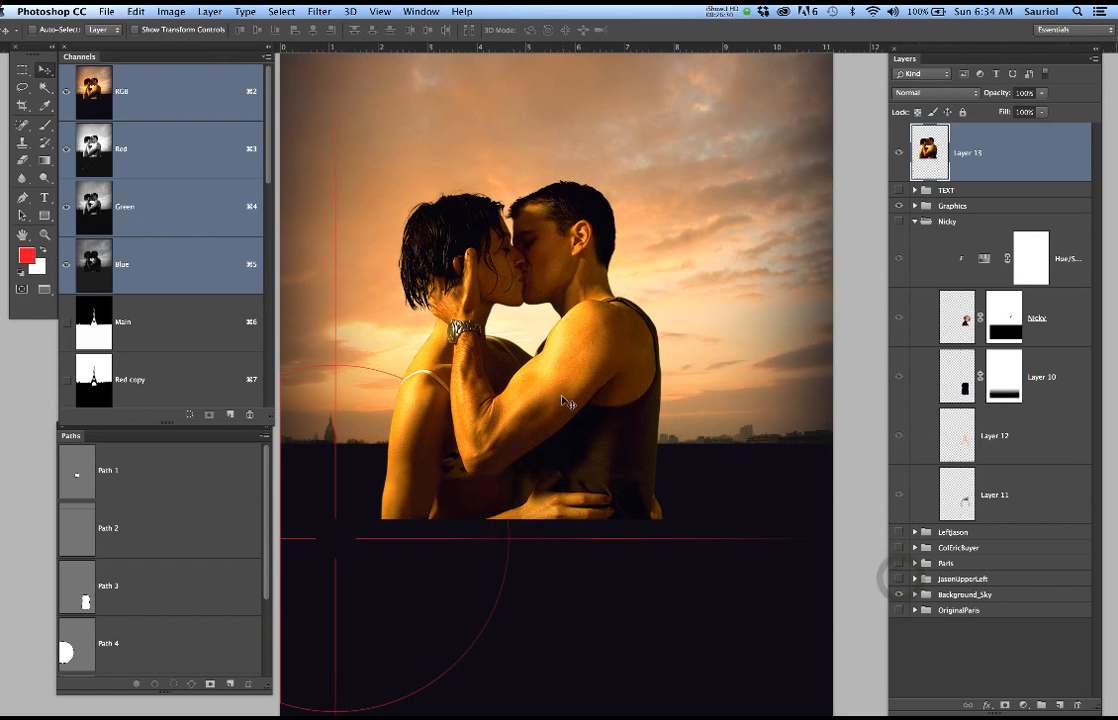
drag(565, 397, 602, 443)
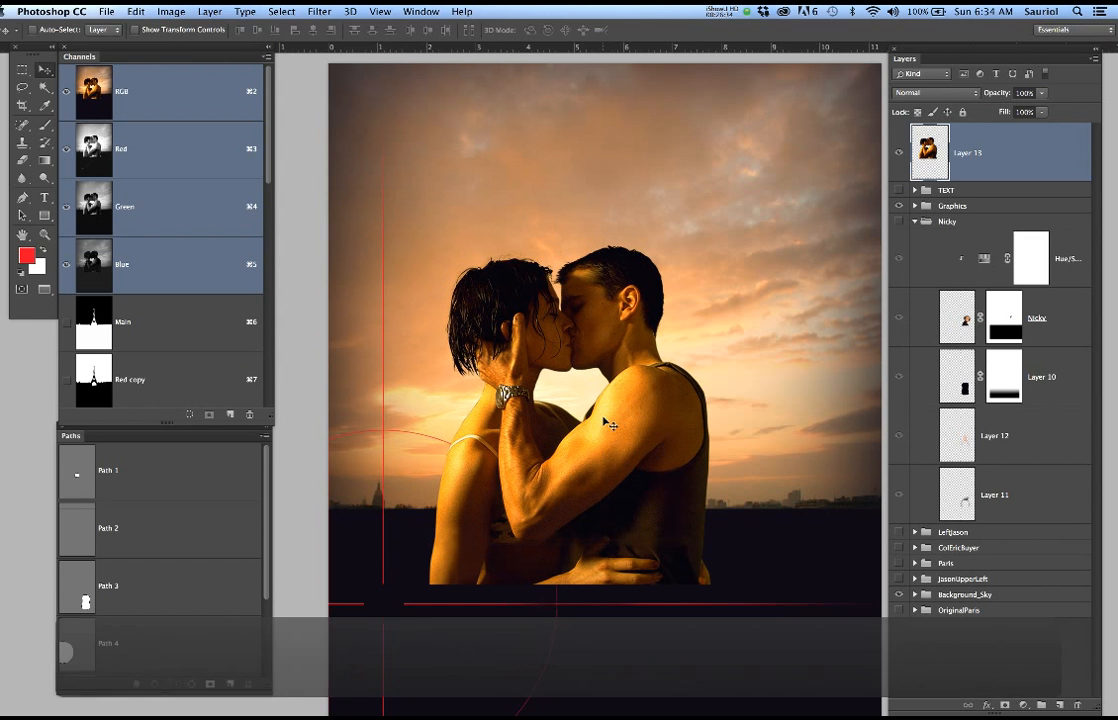
key(super+t)
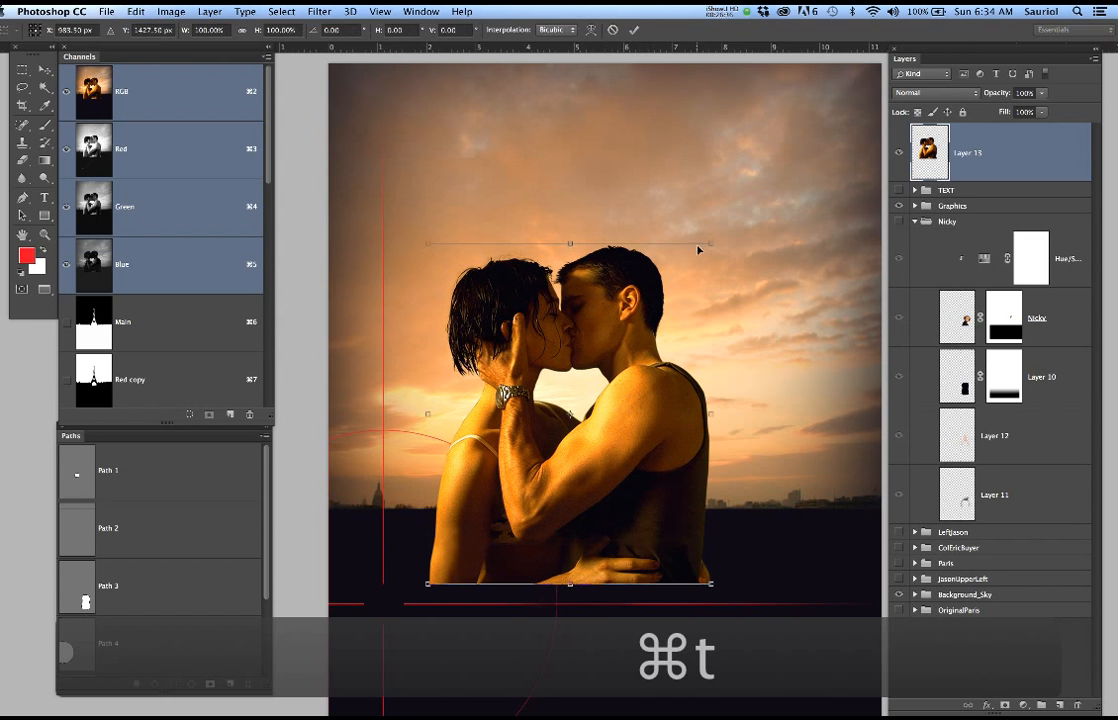
drag(723, 233, 773, 170)
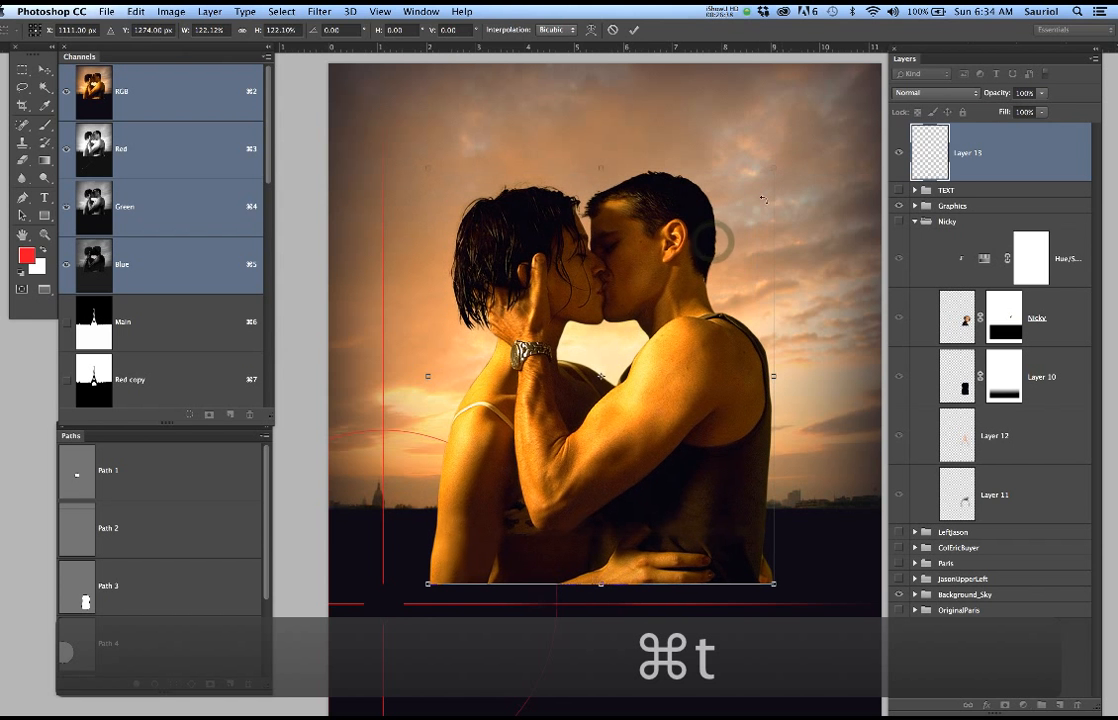
double_click(623, 390)
mouse_move(652, 418)
mouse_down()
mouse_move(651, 387)
mouse_move(654, 399)
mouse_up()
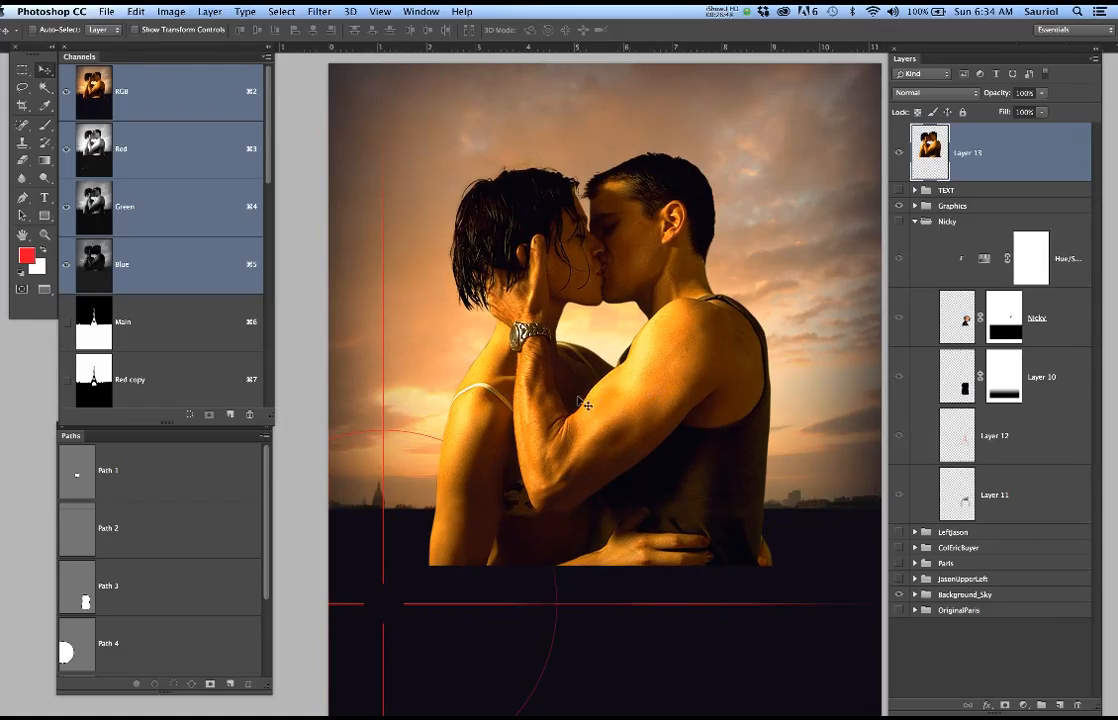
Examine the couple's hair and hand edges against the sunset sky
scroll(514, 266, up, 3)
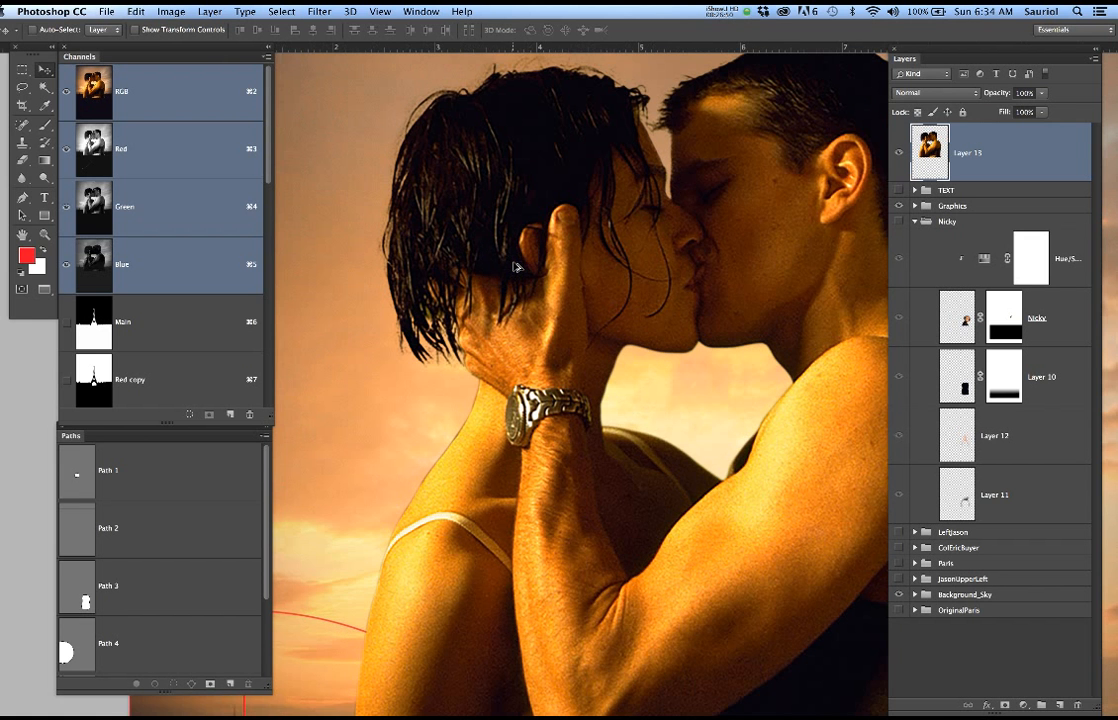
scroll(514, 266, down, 2)
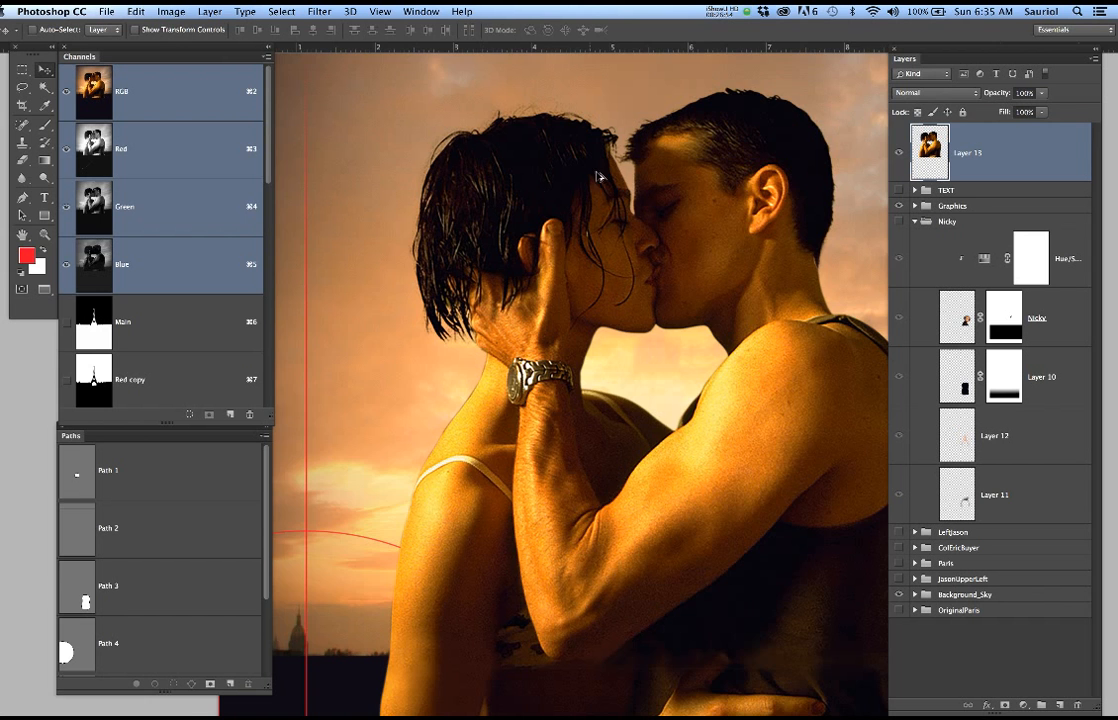
scroll(620, 138, up, 2)
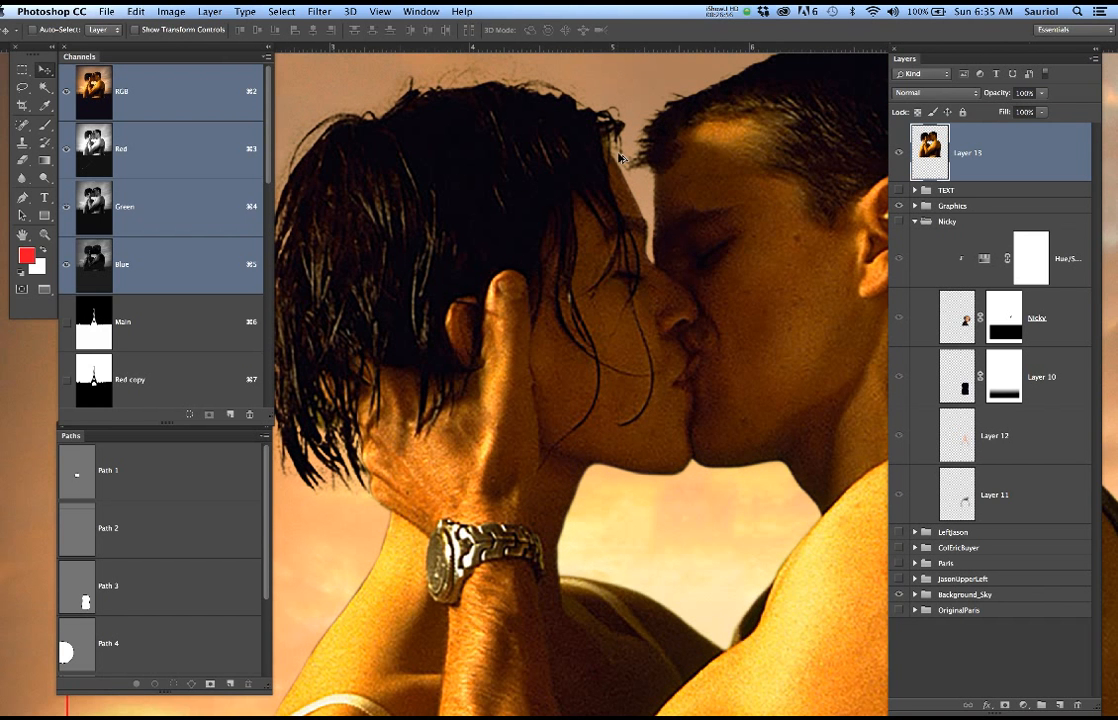
scroll(694, 270, down, 4)
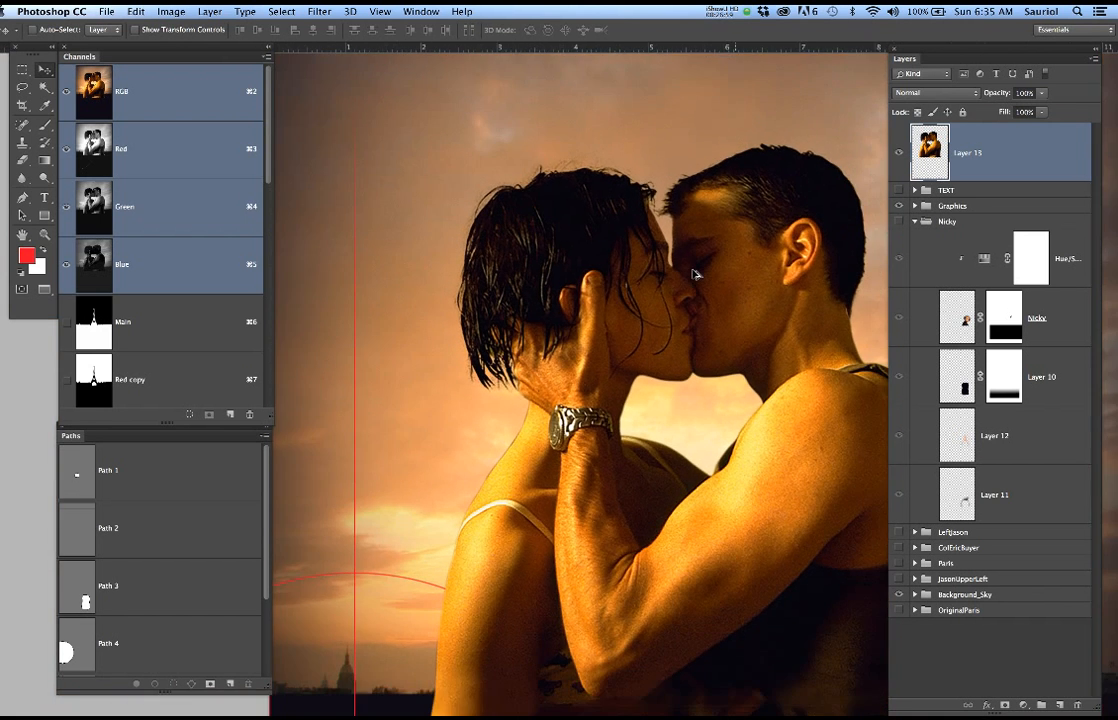
scroll(696, 274, down, 2)
drag(704, 312, 625, 289)
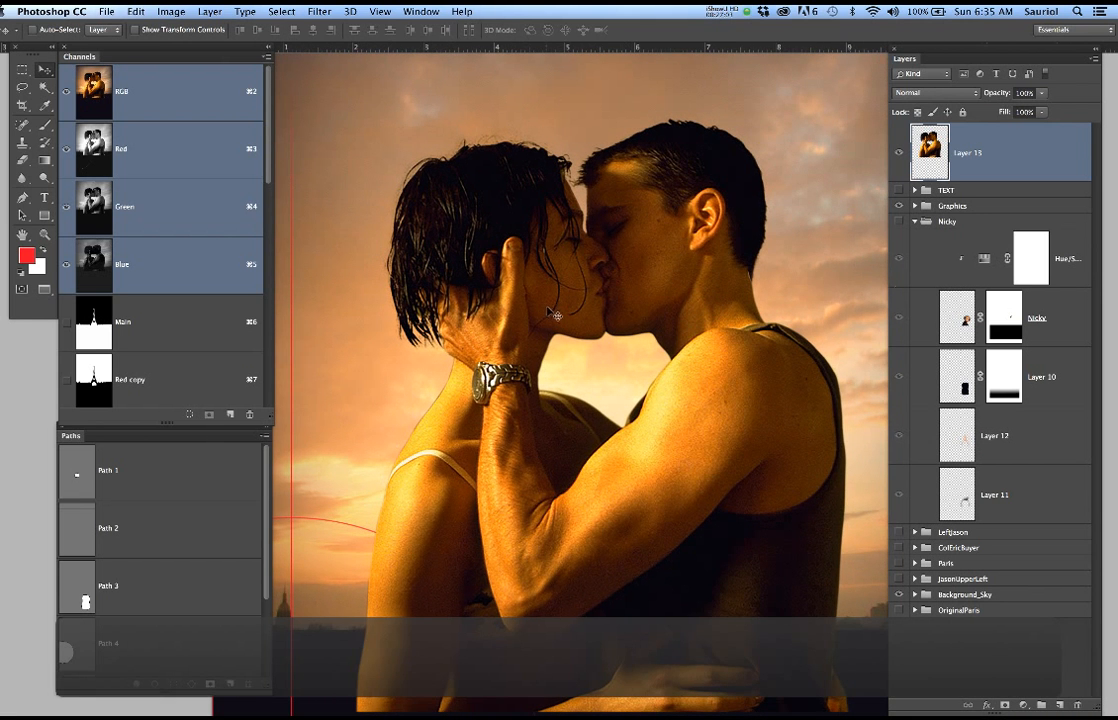
Hide Layer 13 and briefly show the LeftJason group to examine the running man's cut-out against the background
click(896, 153)
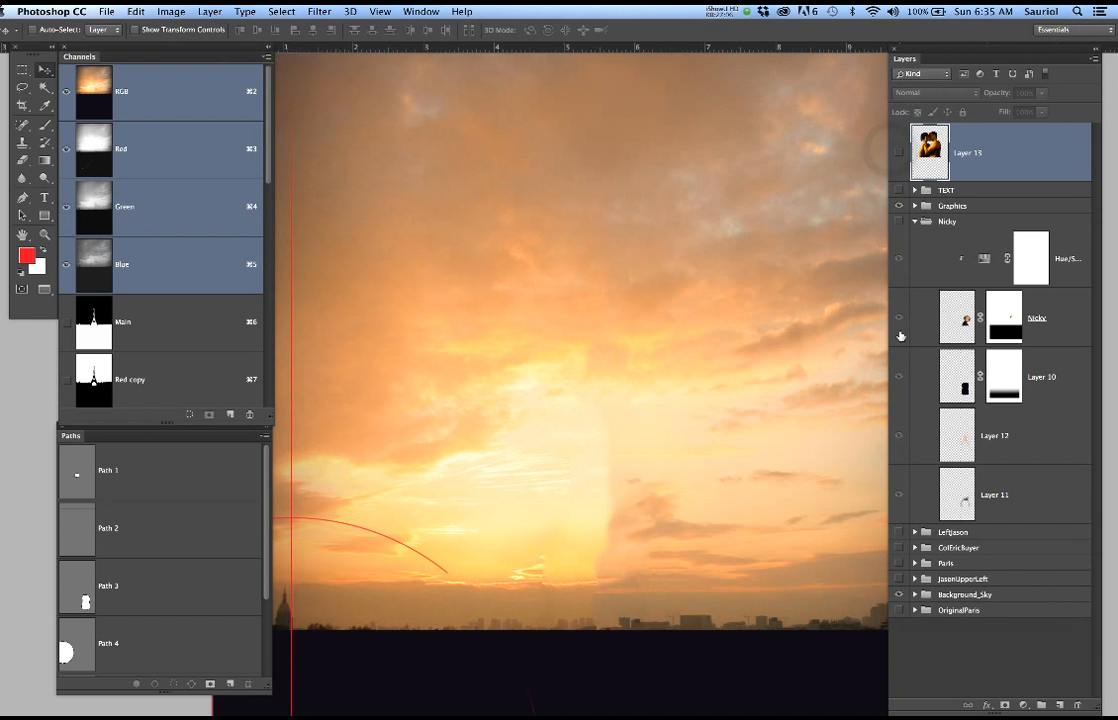
click(898, 534)
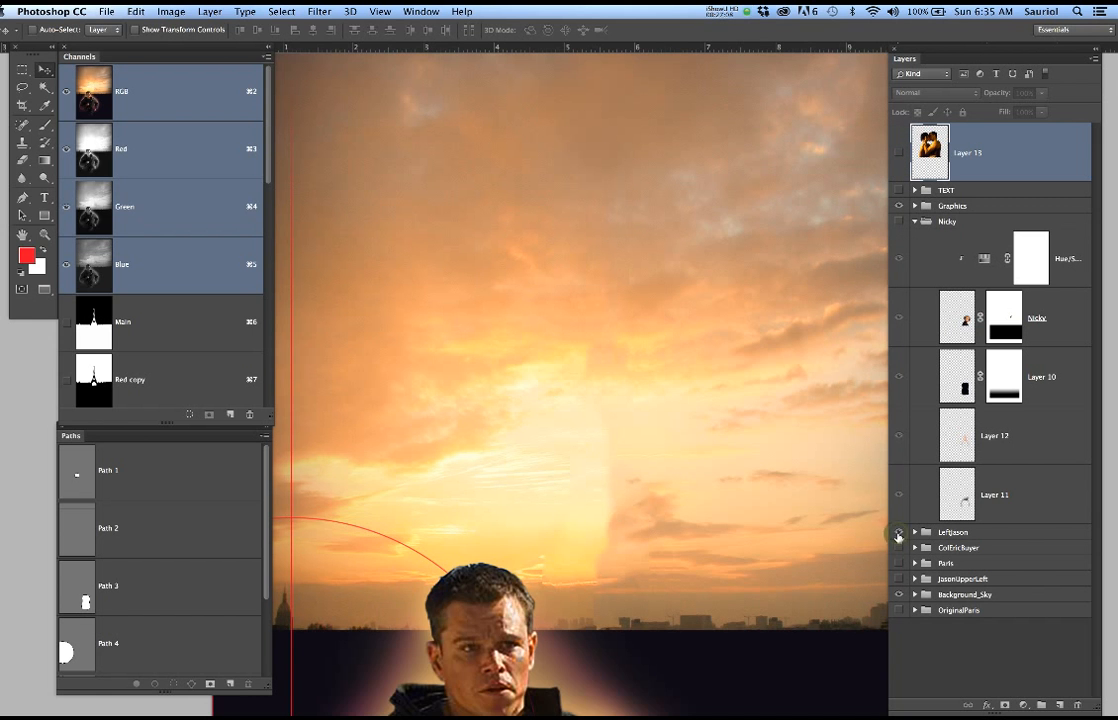
drag(690, 542, 702, 302)
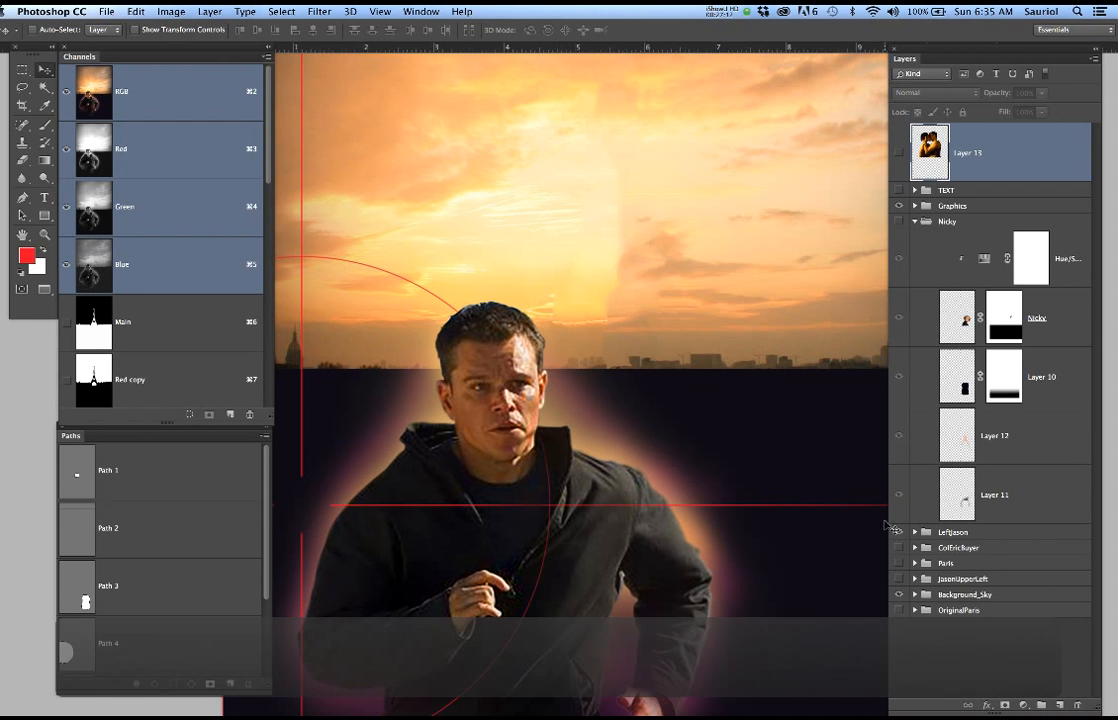
click(898, 534)
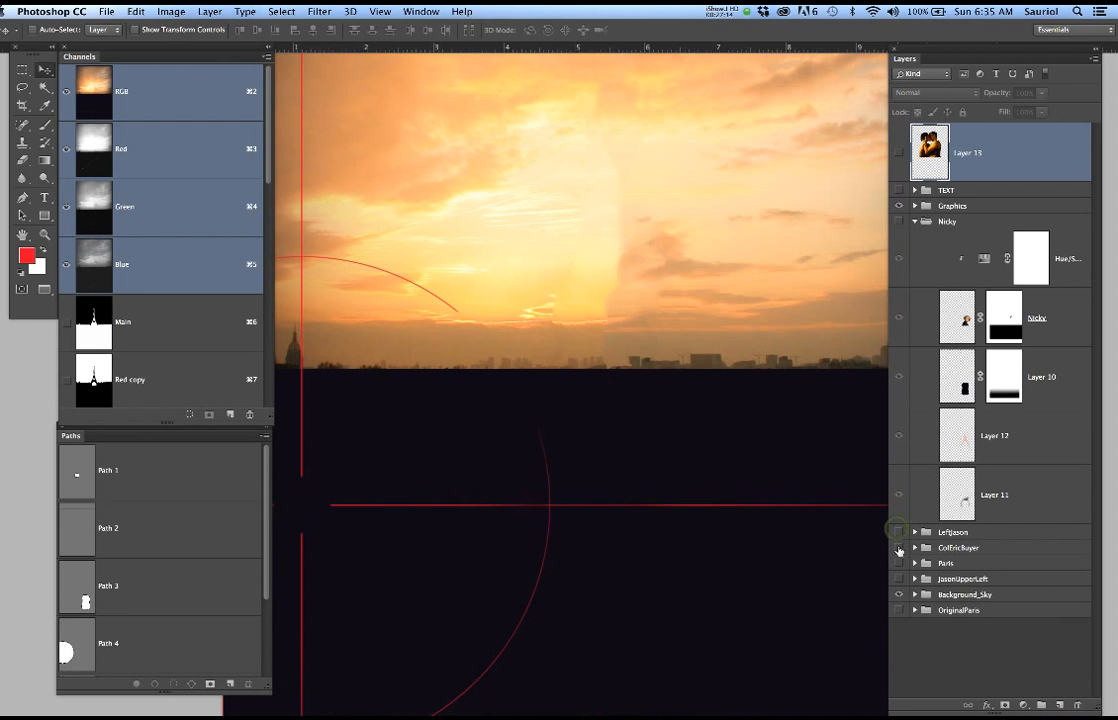
Show the ColEricBuyer group and examine the suited man's hair edges against the sky
click(898, 549)
drag(537, 322, 627, 402)
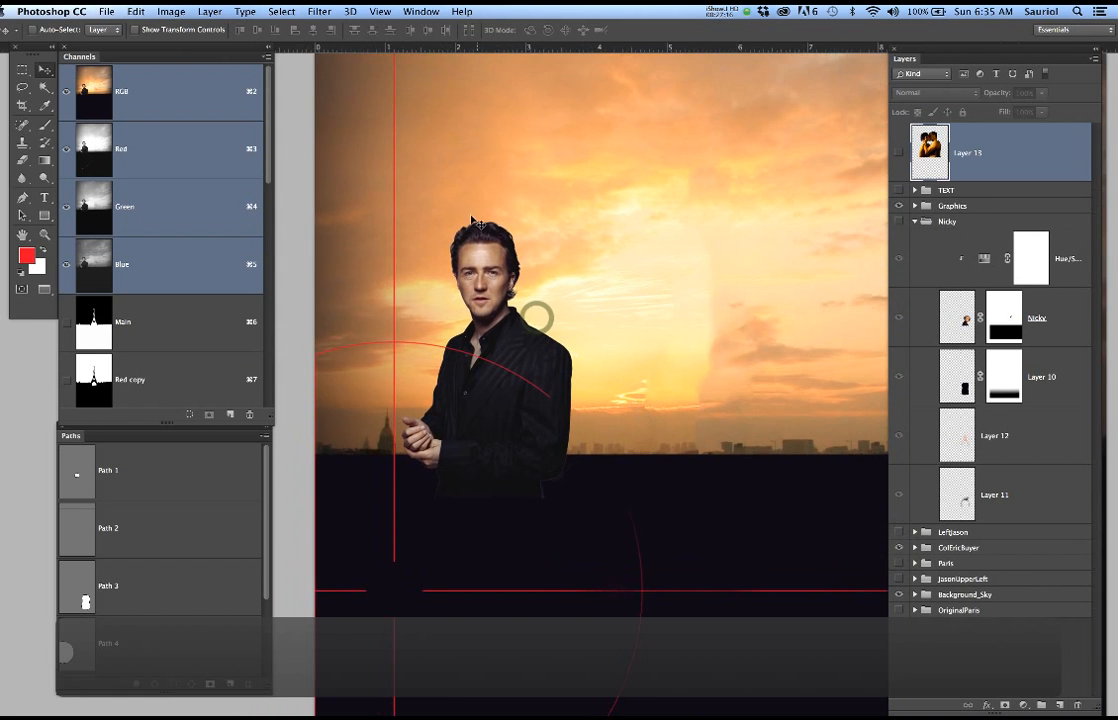
scroll(460, 236, up, 5)
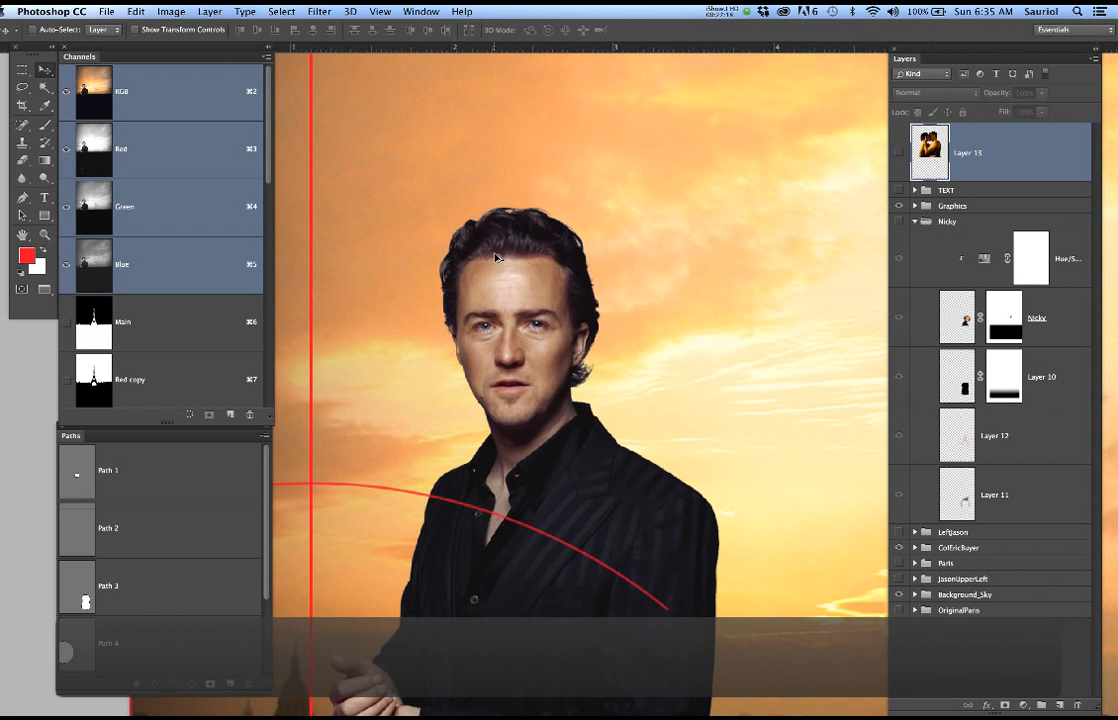
scroll(495, 258, up, 3)
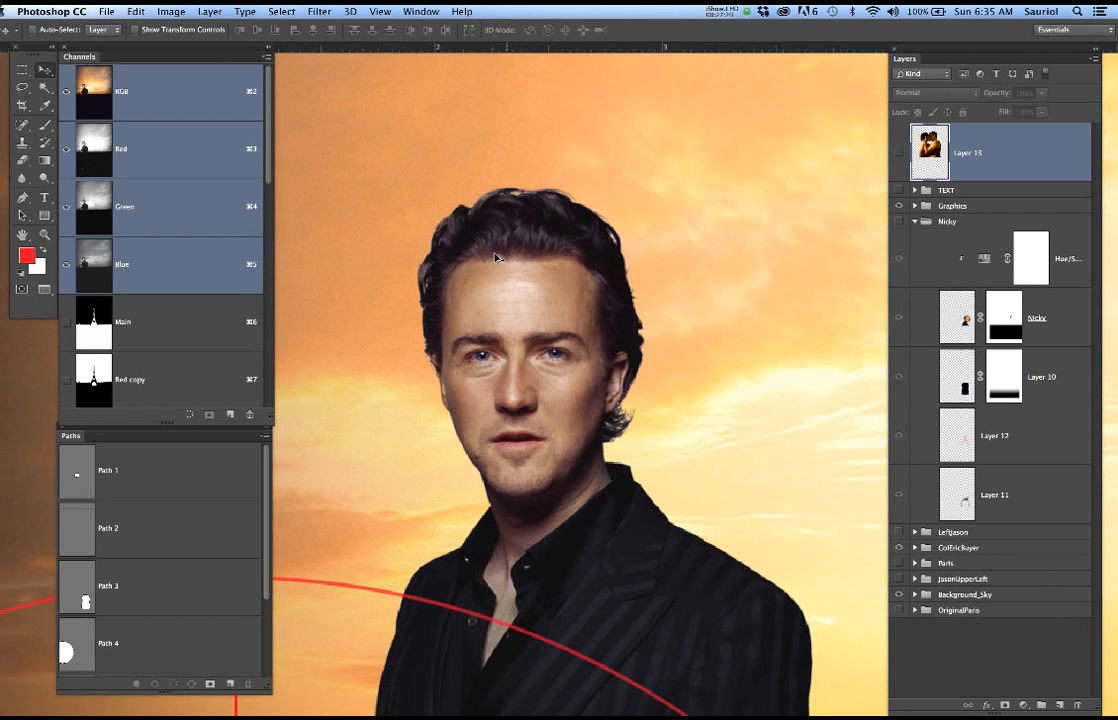
scroll(495, 258, down, 8)
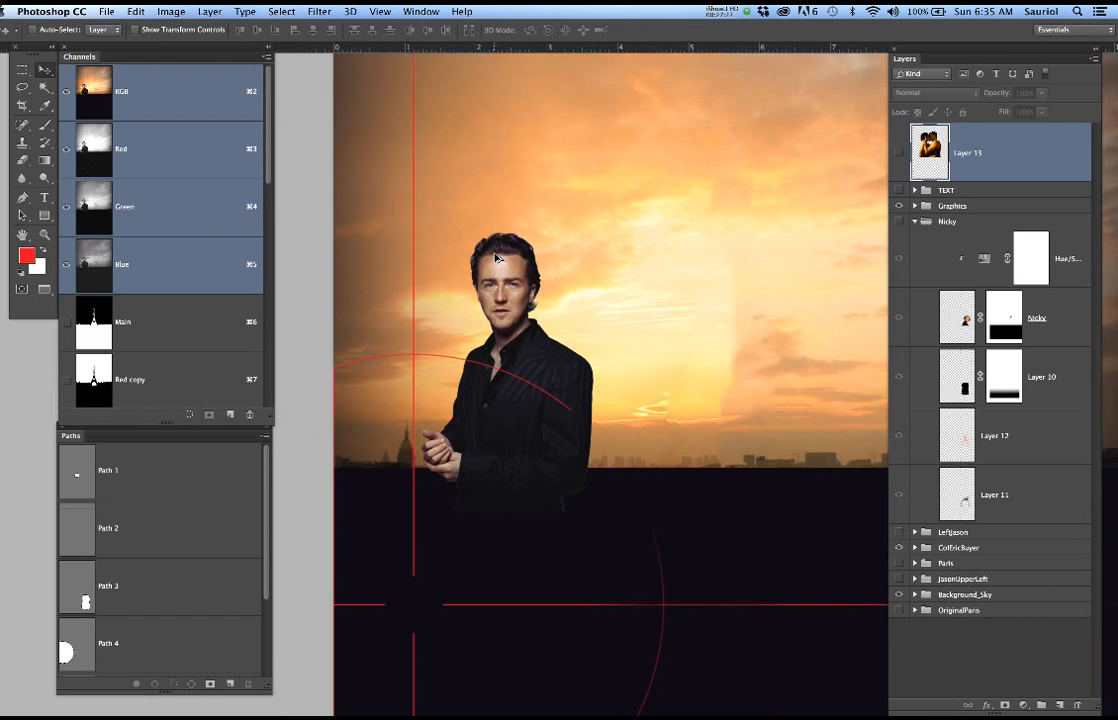
scroll(495, 258, down, 4)
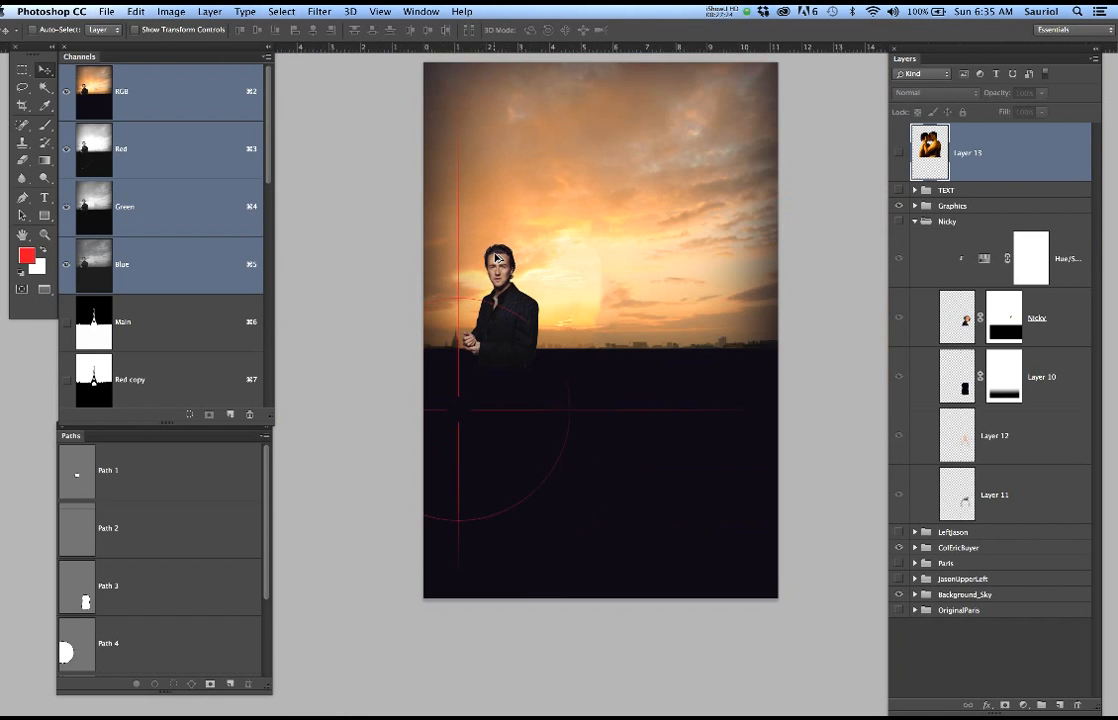
drag(559, 253, 526, 274)
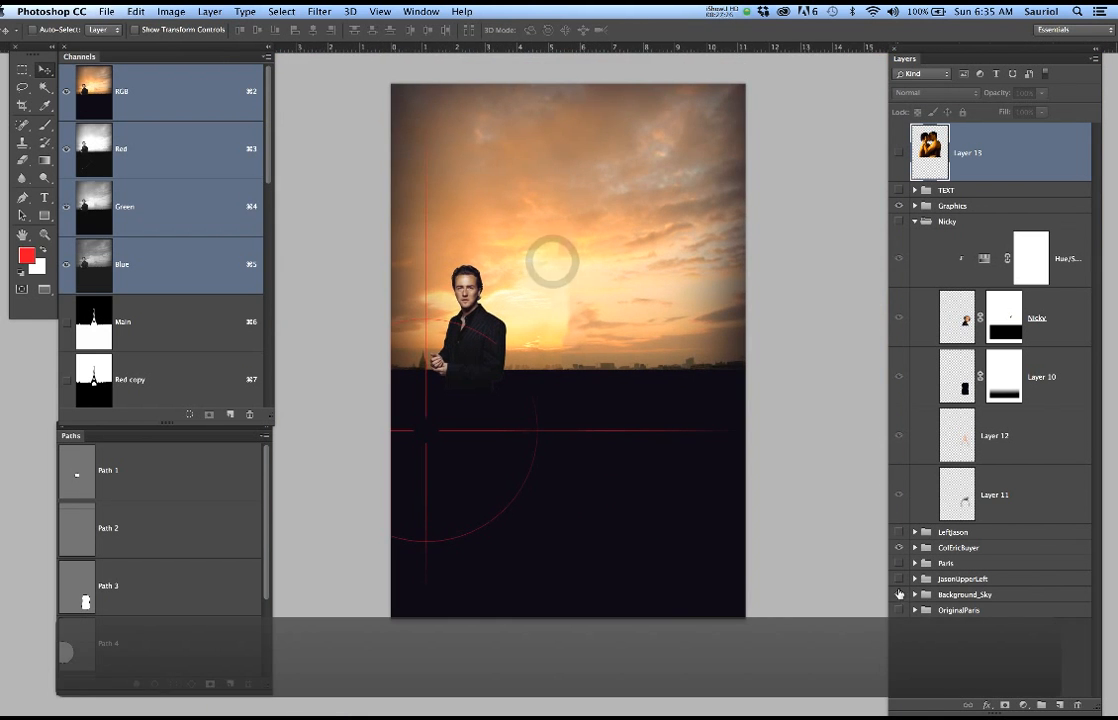
Show the JasonUpperLeft, Paris, LeftJason, Nicky and TEXT groups to restore the full poster composition
click(899, 579)
click(899, 563)
click(899, 532)
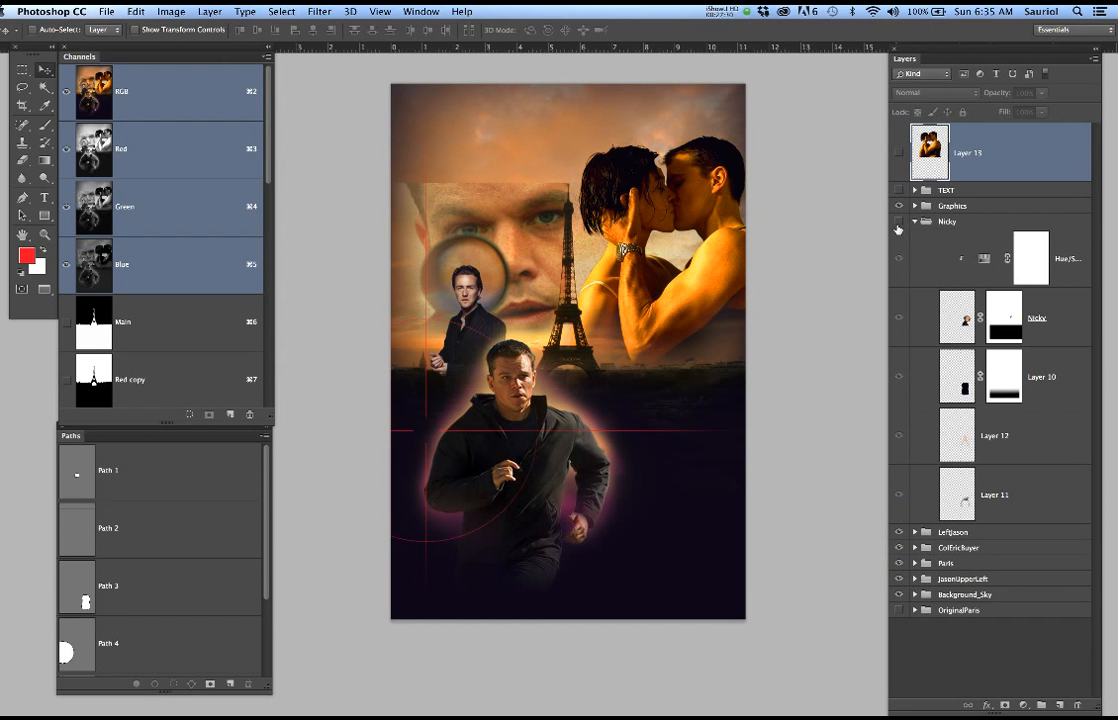
click(898, 222)
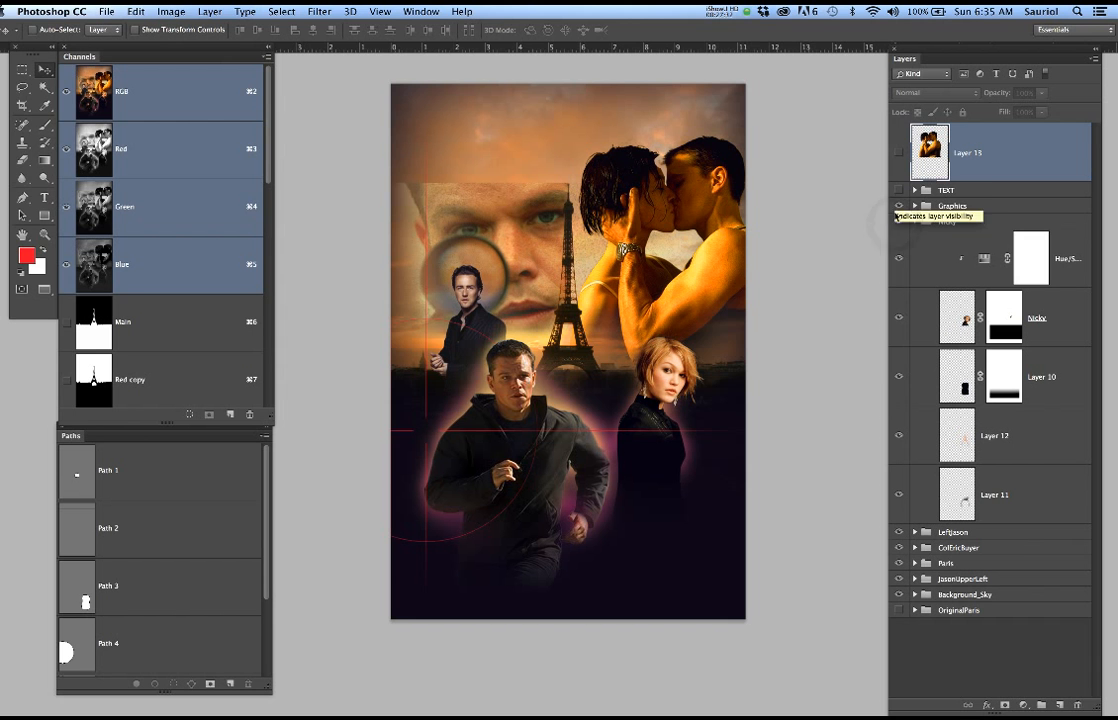
click(899, 206)
click(899, 190)
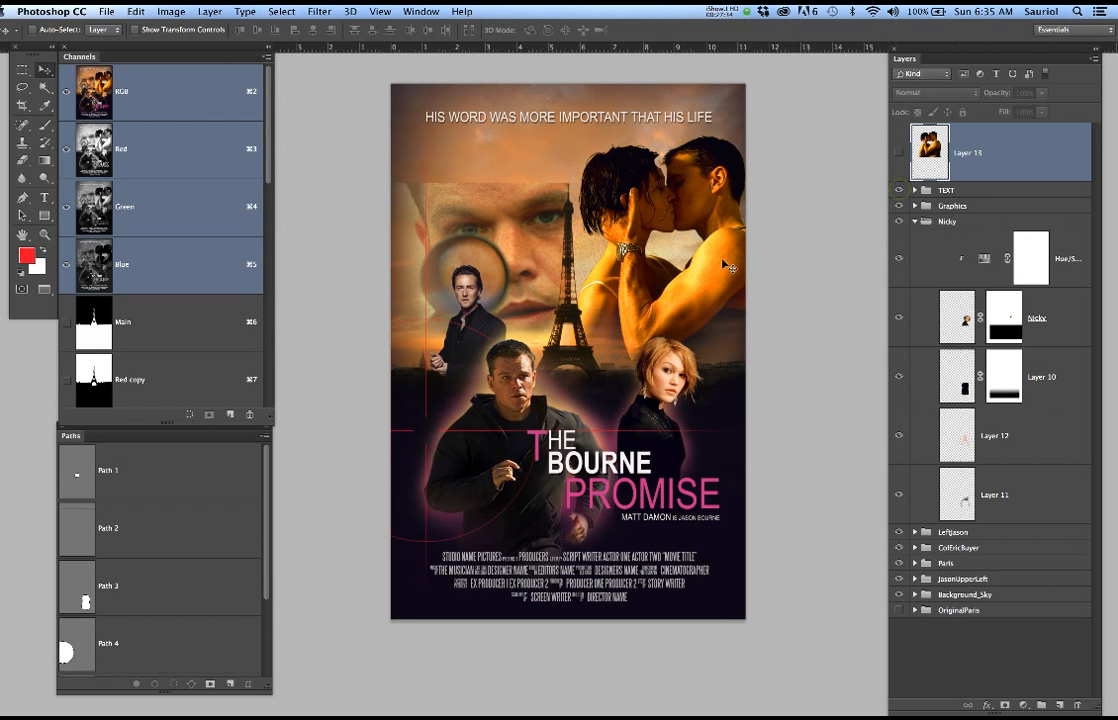
scroll(722, 268, up, 2)
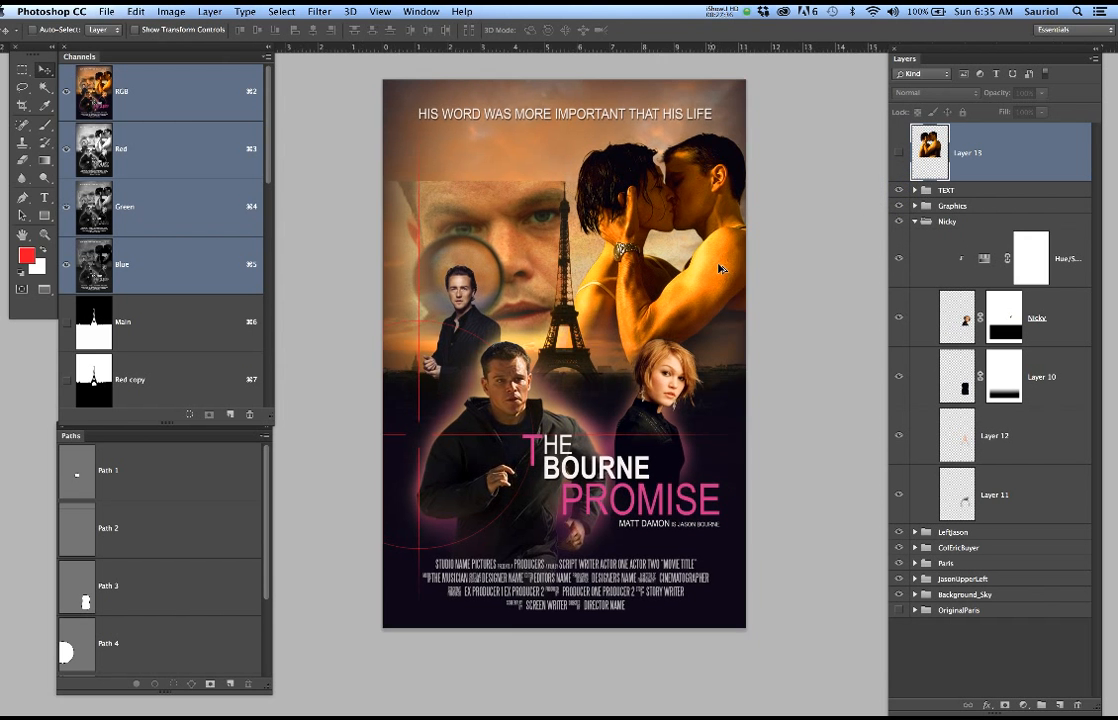
scroll(722, 268, up, 1)
drag(675, 262, 695, 284)
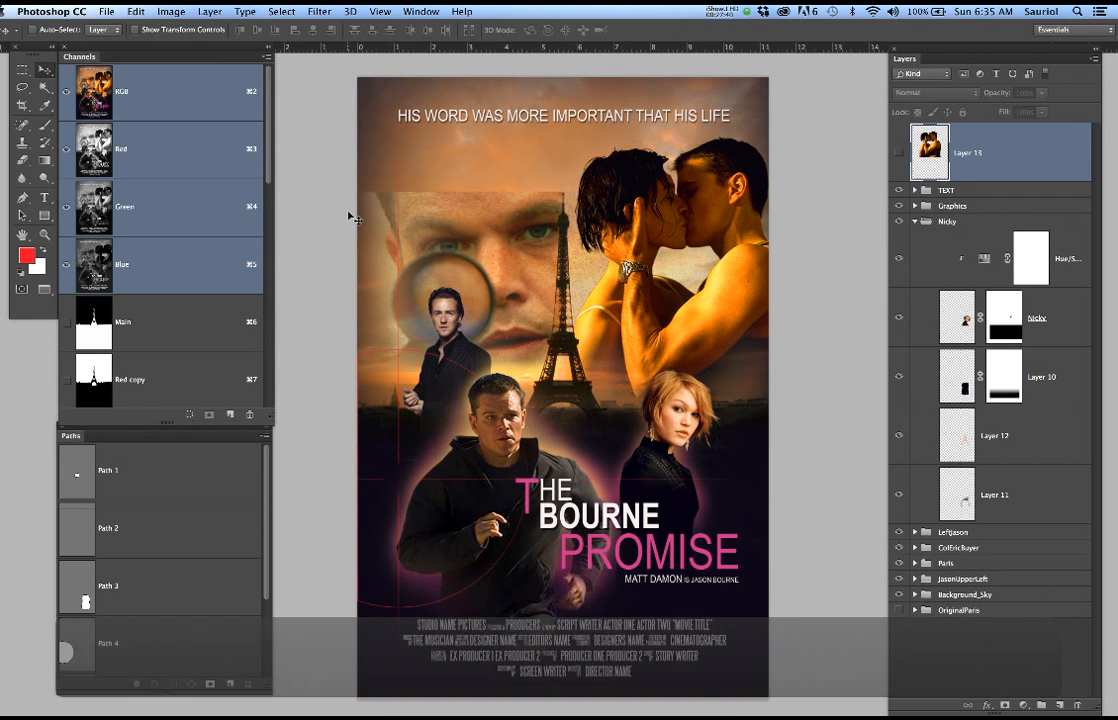
Switch to the source portrait of the suited man and display its Blue copy mask channel alone
key(super+grave)
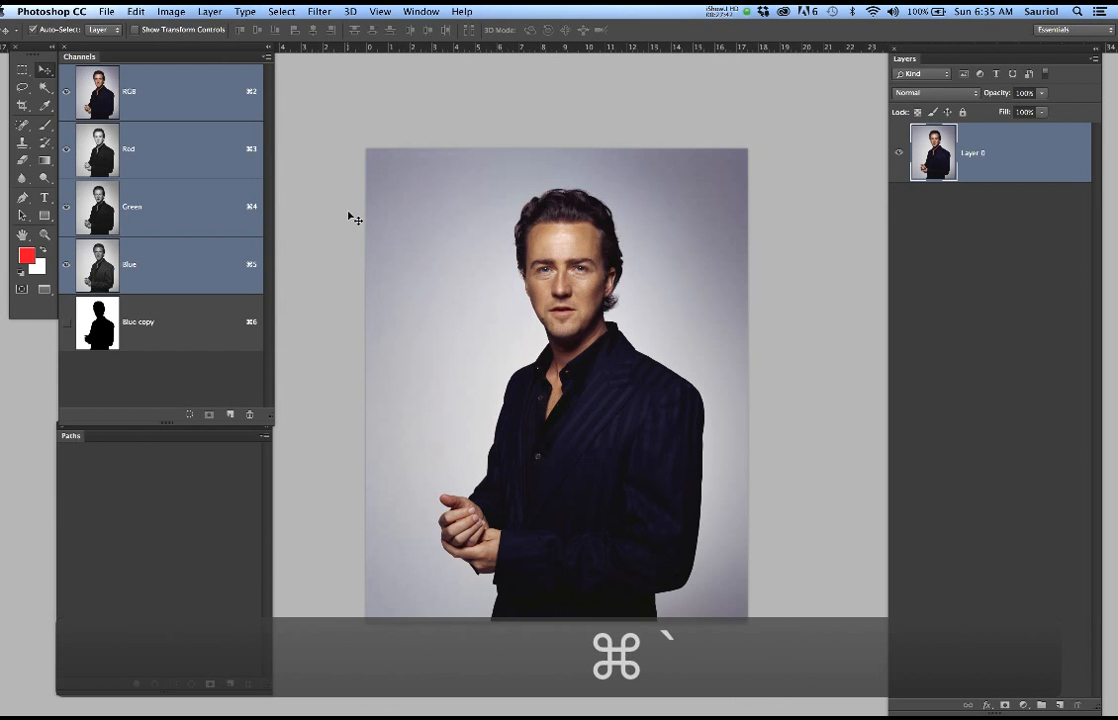
scroll(461, 284, up, 3)
drag(579, 318, 540, 271)
click(166, 324)
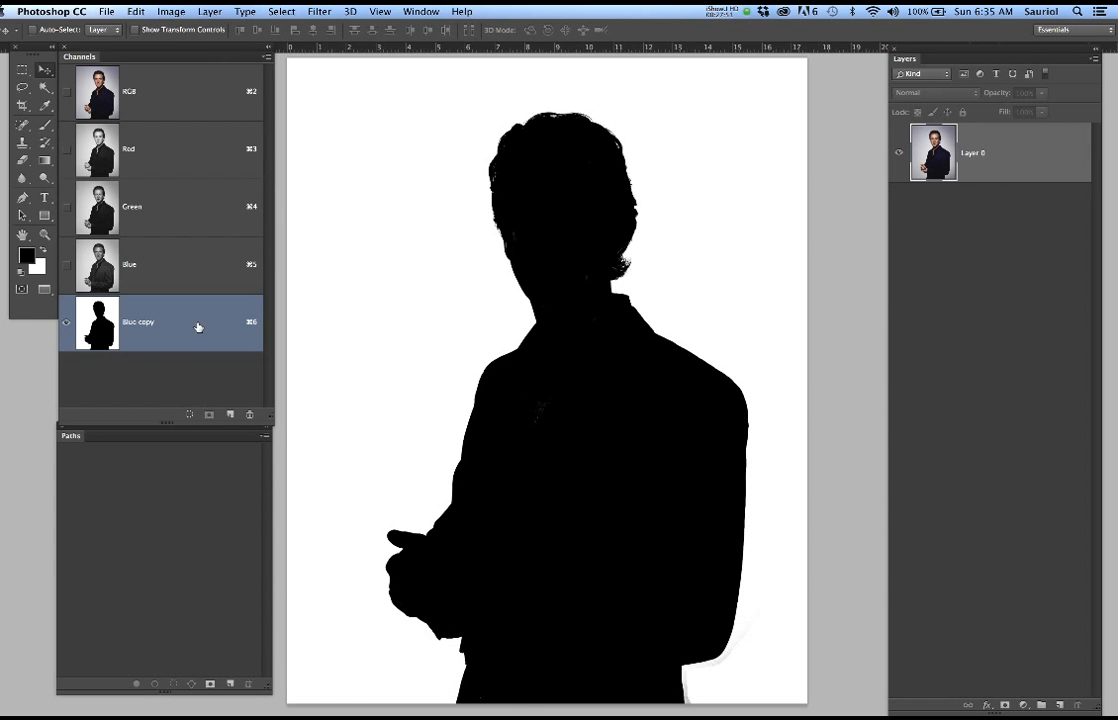
Invert the Blue copy channel back and forth to compare the white and black versions of the man's silhouette
key(super+i)
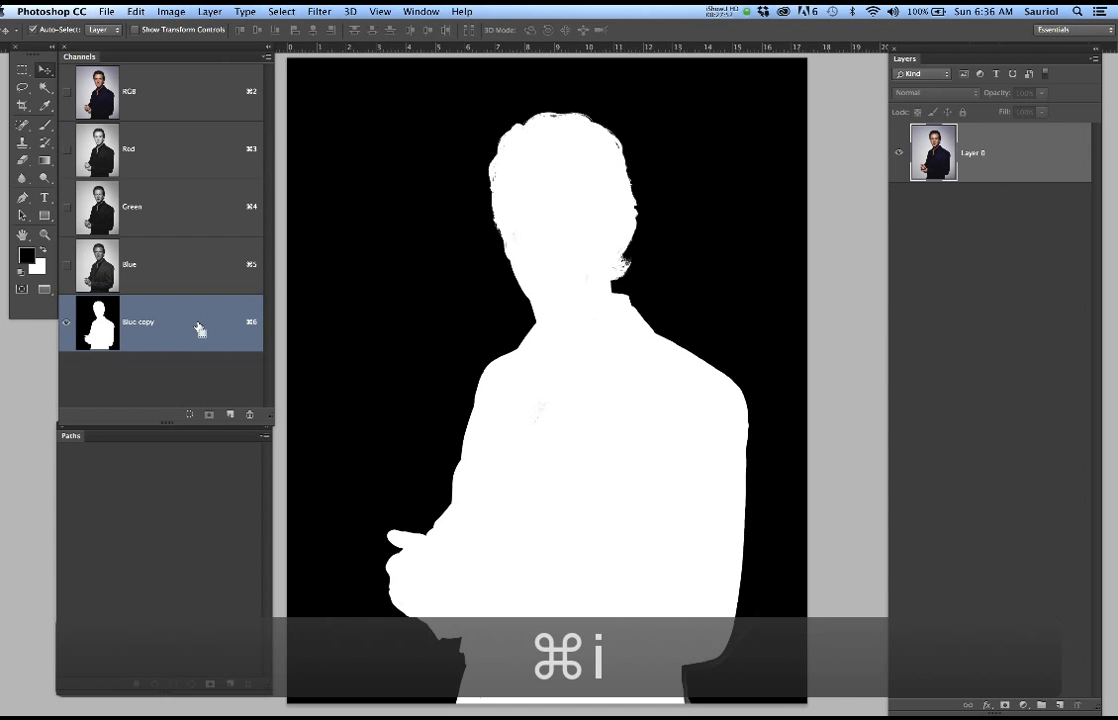
key(super+i)
key(super+i)
key(super+i)
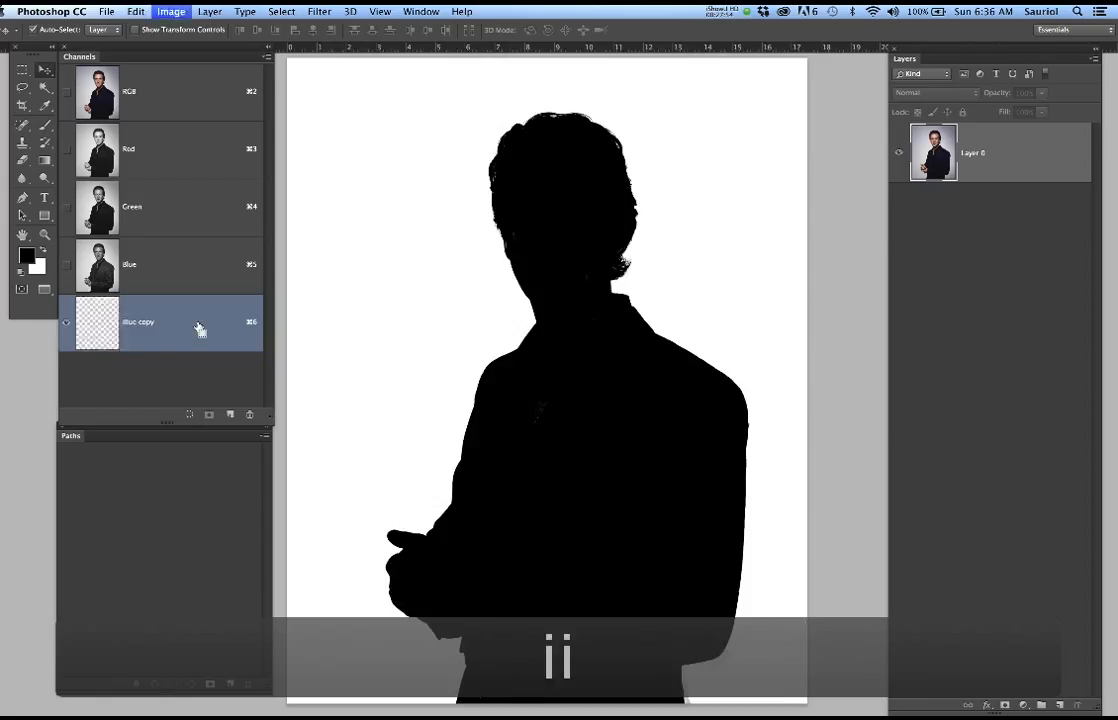
Invert the Blue copy mask to the white silhouette and compare the composite, Red, Green and Blue channels for contrast
key(super+i)
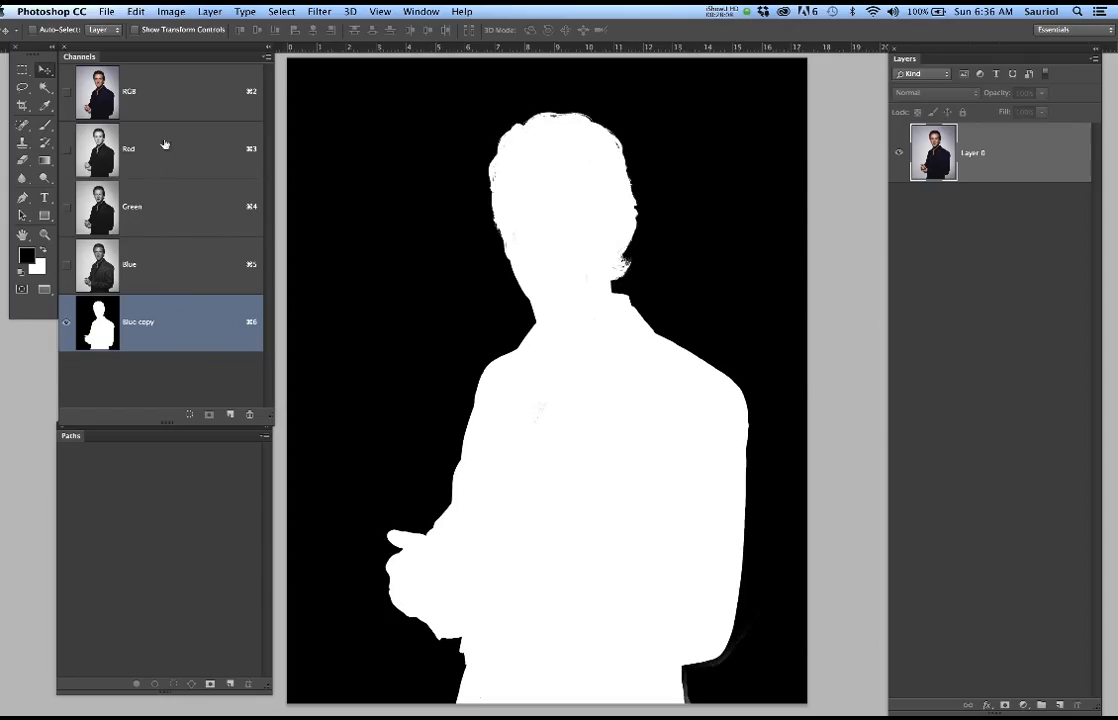
click(178, 98)
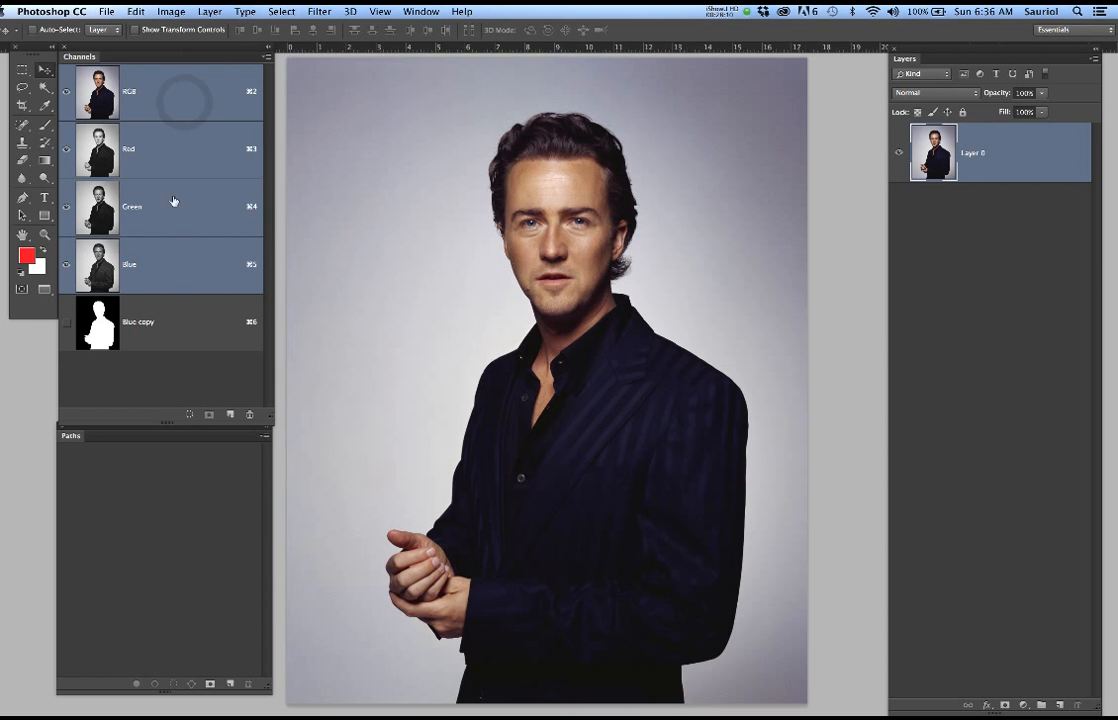
click(189, 157)
click(191, 206)
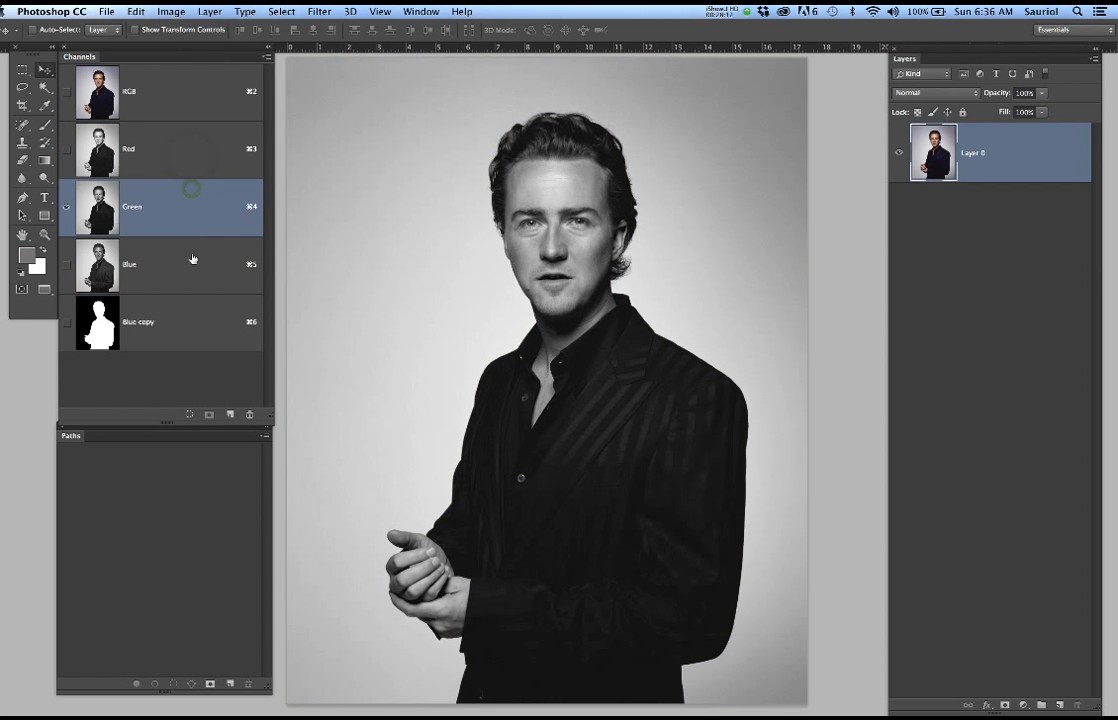
click(192, 260)
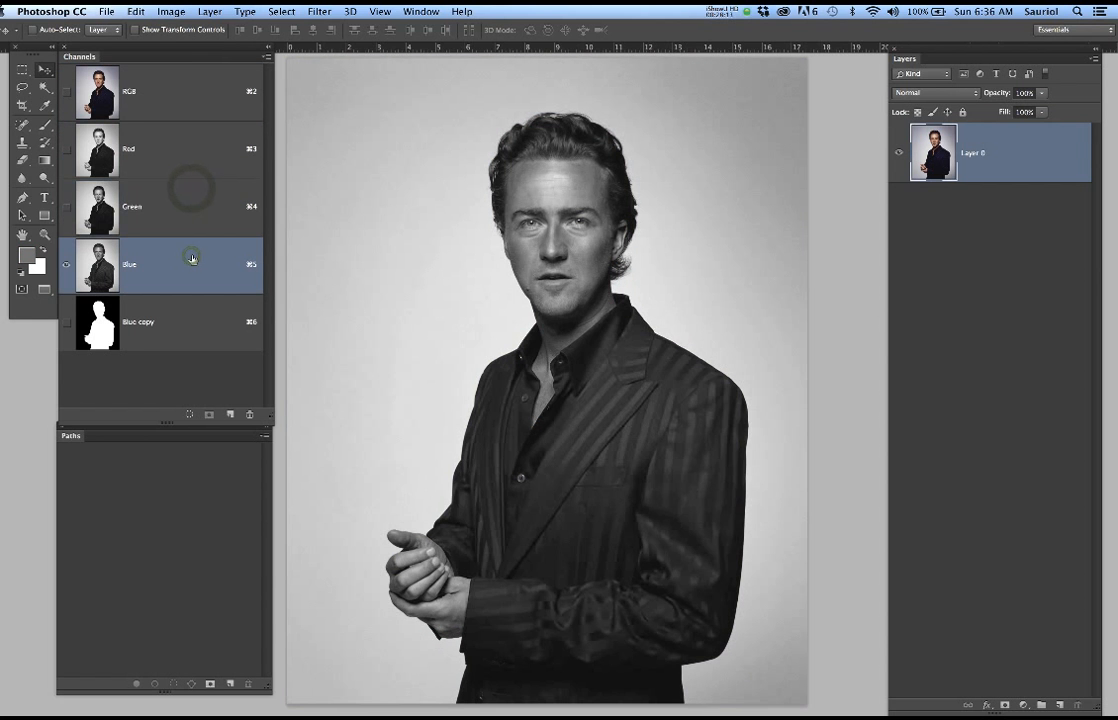
click(188, 203)
click(190, 259)
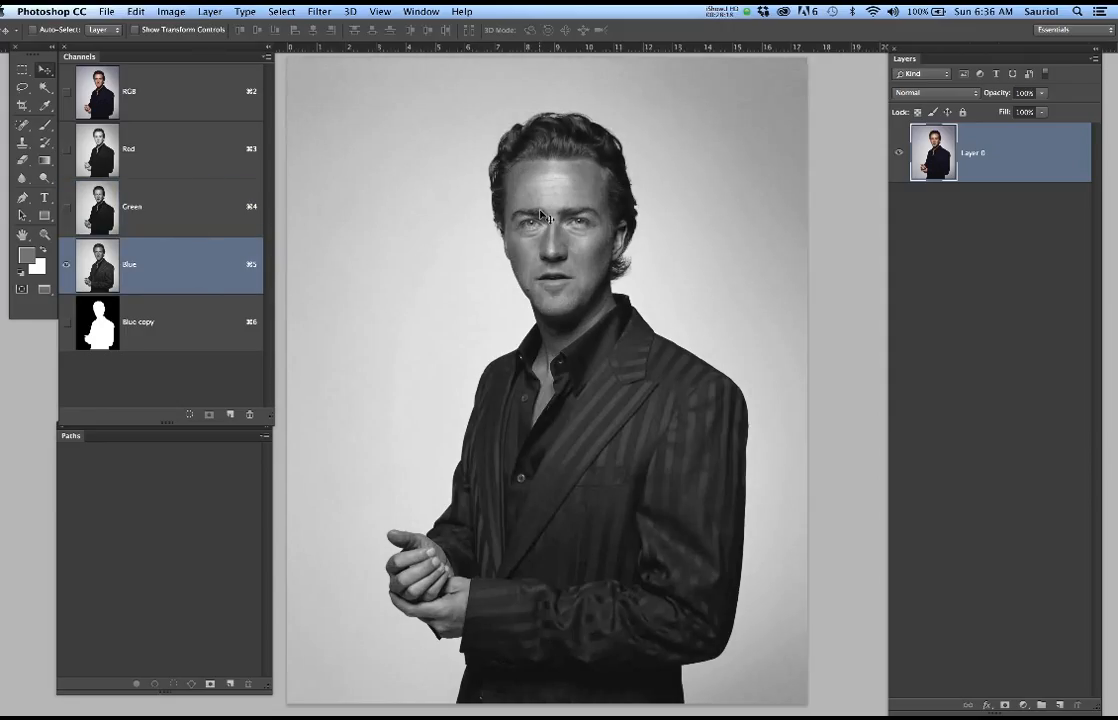
Duplicate the Blue channel and apply Levels to the copy with input black 74 and input white 189
drag(193, 267, 230, 414)
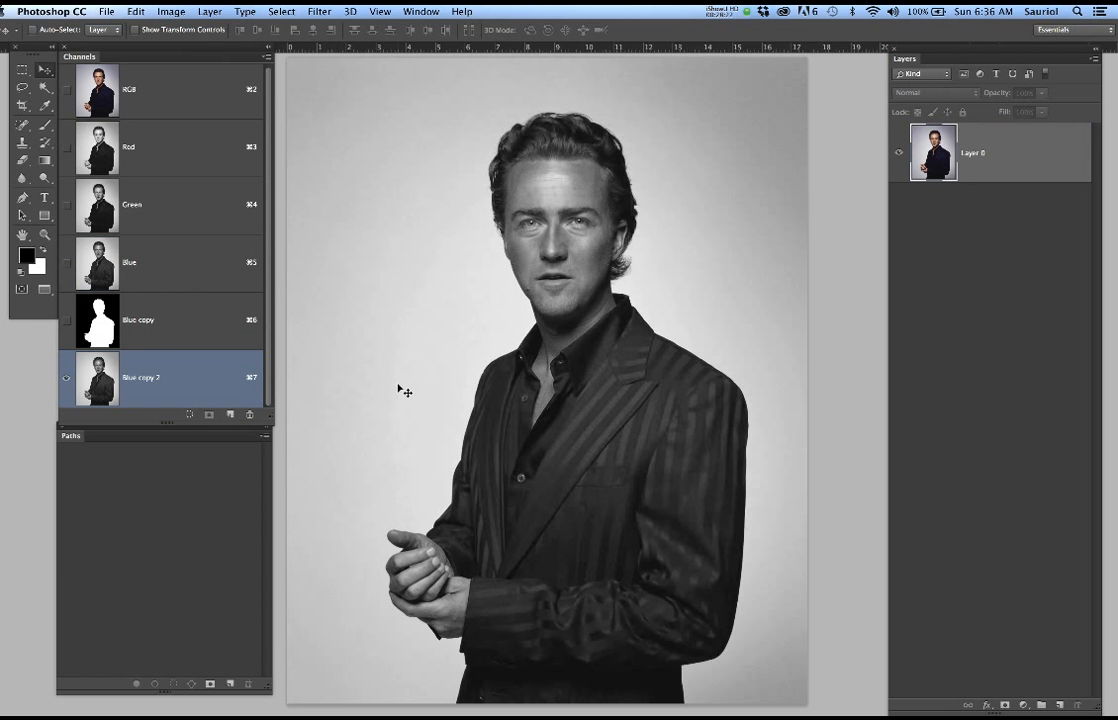
key(super+l)
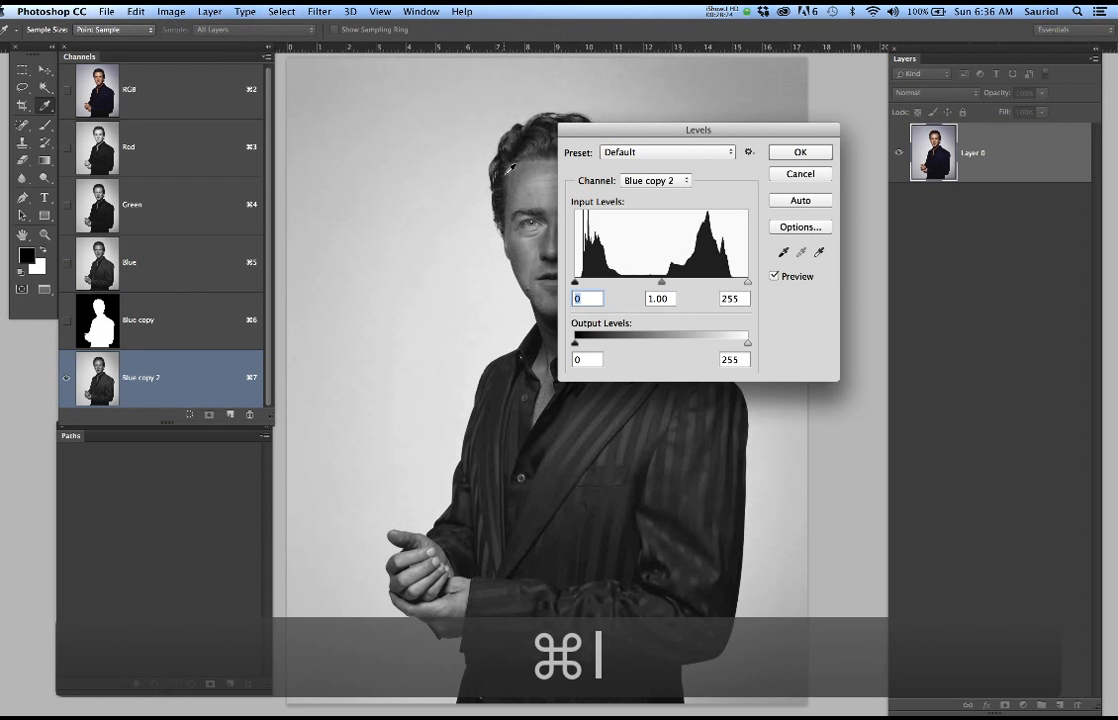
drag(661, 140, 850, 122)
drag(936, 264, 892, 265)
drag(765, 265, 813, 272)
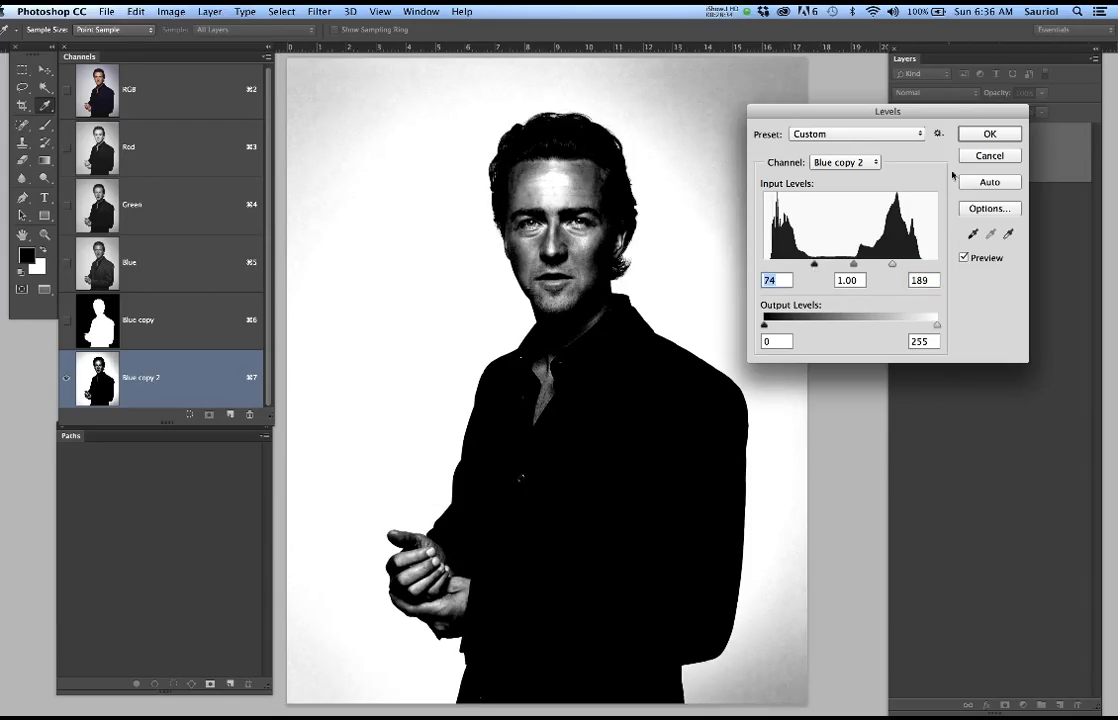
click(977, 135)
Adjust the brush tip's hardness, enlarge it to 200 px and paint the man's face and forehead solid black
key(b)
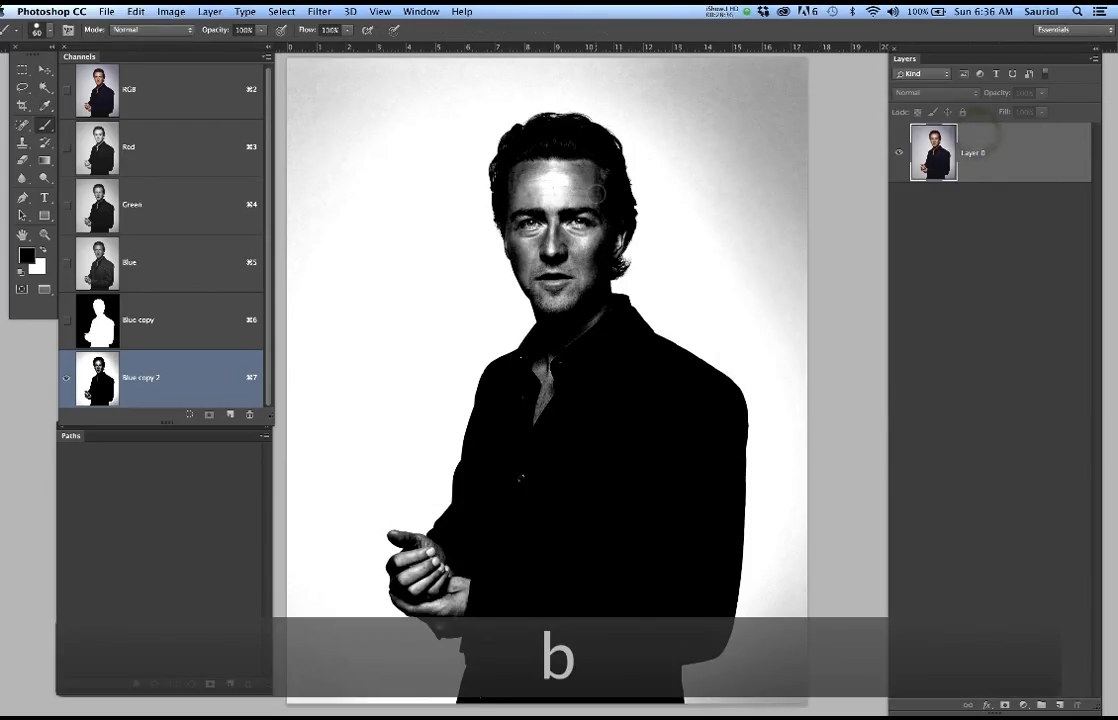
right_click(560, 191)
drag(698, 256, 711, 257)
key(Return)
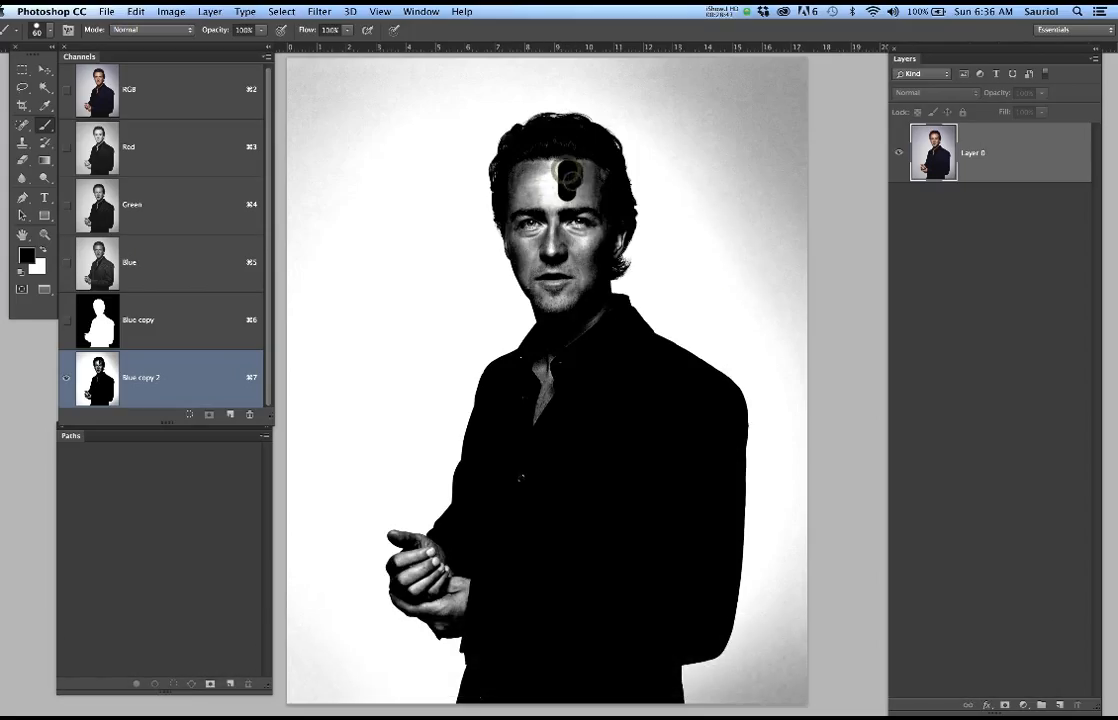
key(bracketright)
key(bracketright)
key(bracketright)
key(bracketright)
key(bracketright)
key(bracketright)
key(bracketright)
key(bracketright)
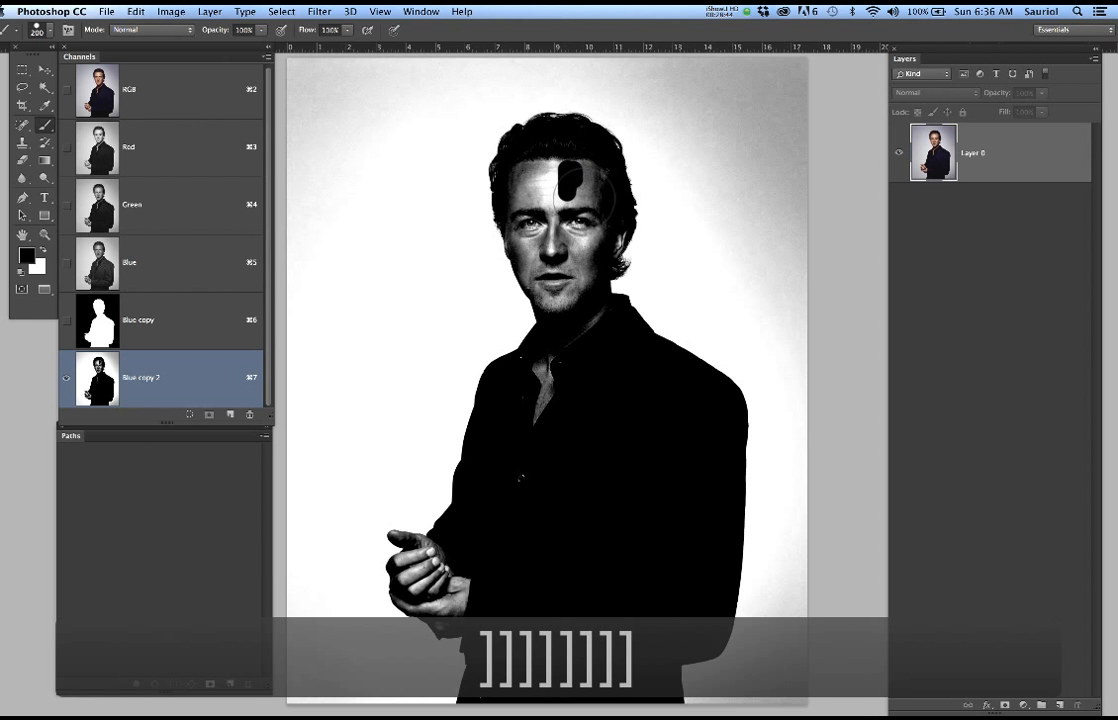
scroll(584, 198, up, 5)
mouse_move(574, 158)
mouse_down()
mouse_move(548, 190)
mouse_move(546, 172)
mouse_move(495, 153)
mouse_move(482, 190)
mouse_up()
click(484, 221)
mouse_move(492, 260)
mouse_down()
mouse_move(516, 296)
mouse_move(487, 262)
mouse_move(479, 275)
mouse_move(529, 404)
mouse_move(573, 276)
mouse_move(599, 250)
mouse_move(614, 274)
mouse_move(602, 272)
mouse_up()
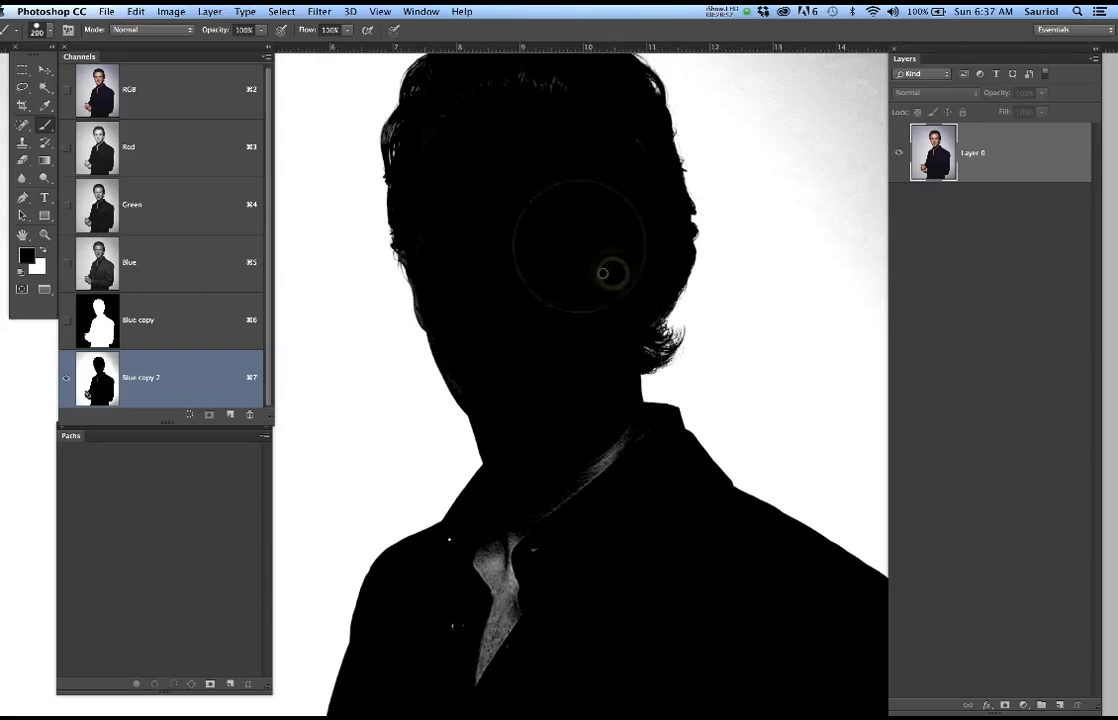
click(540, 118)
Paint the light neck and open-collar areas solid black in the duplicated channel
click(582, 446)
mouse_move(582, 446)
mouse_down()
mouse_move(482, 581)
mouse_move(474, 616)
mouse_move(482, 589)
mouse_up()
click(549, 540)
Paint the man's clasped hands black, reducing the brush to 100 px for the areas near their edges
key(super+minus)
key(super+minus)
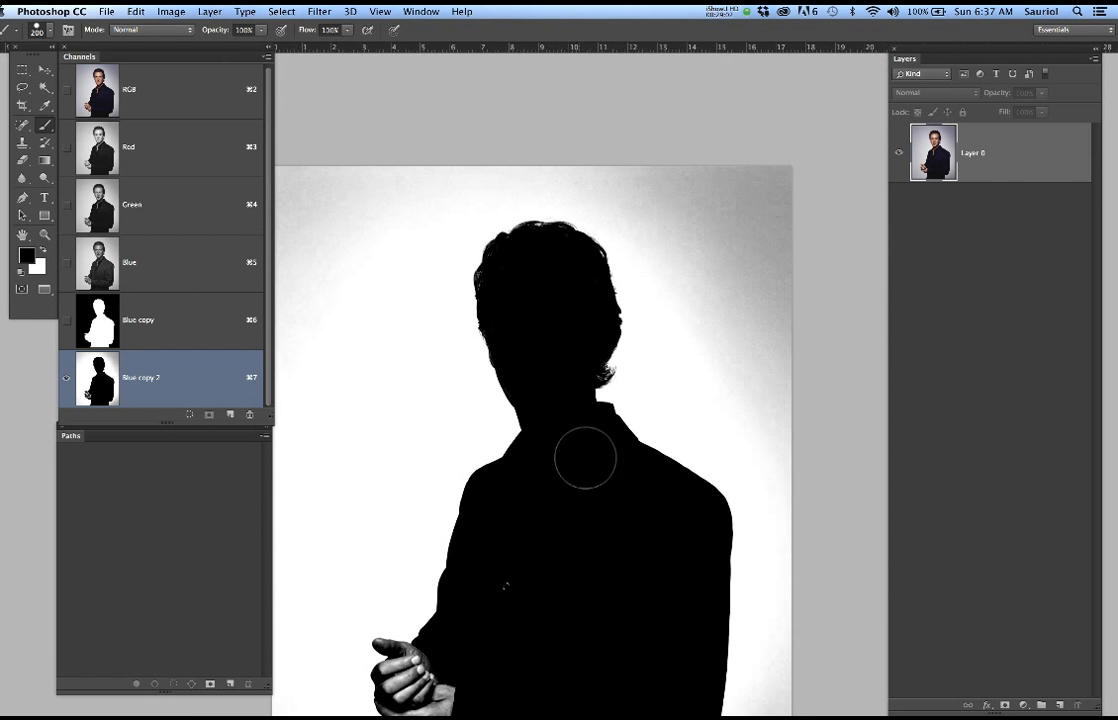
drag(567, 420, 569, 357)
mouse_move(374, 556)
mouse_down()
mouse_move(438, 554)
mouse_move(465, 604)
mouse_up()
key(bracketleft)
key(bracketleft)
key(bracketleft)
key(bracketleft)
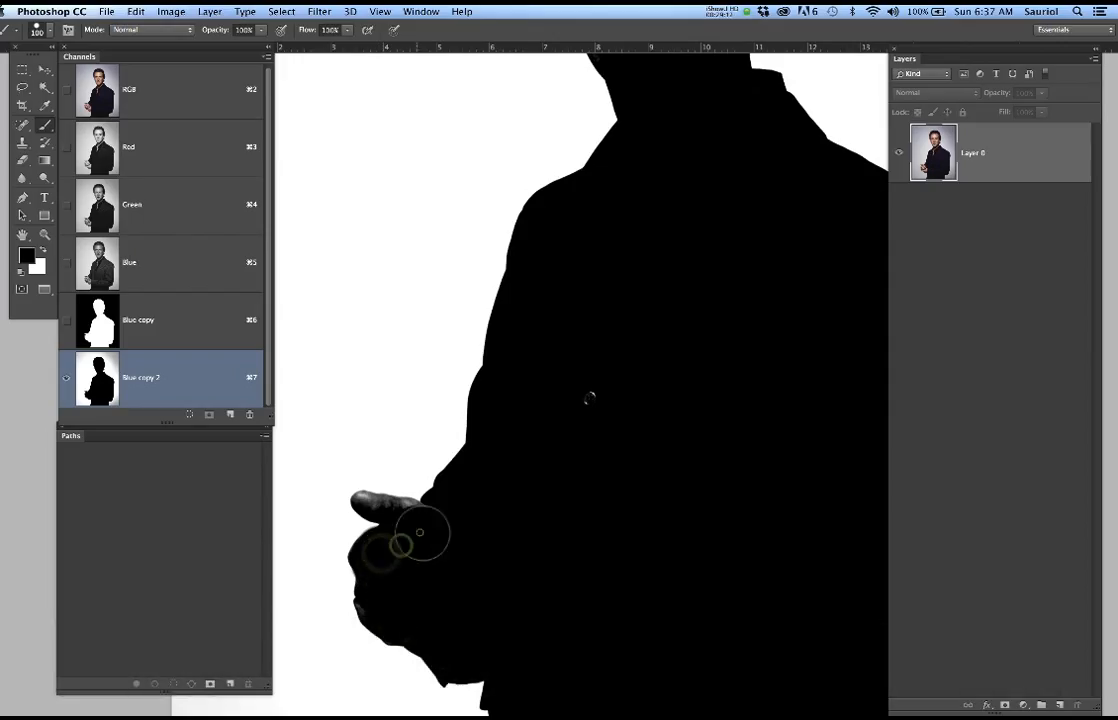
Reduce the brush to 40 px and fill the protruding thumb with black up to its outline
key(bracketleft)
key(bracketleft)
key(bracketleft)
key(bracketleft)
key(bracketleft)
key(bracketleft)
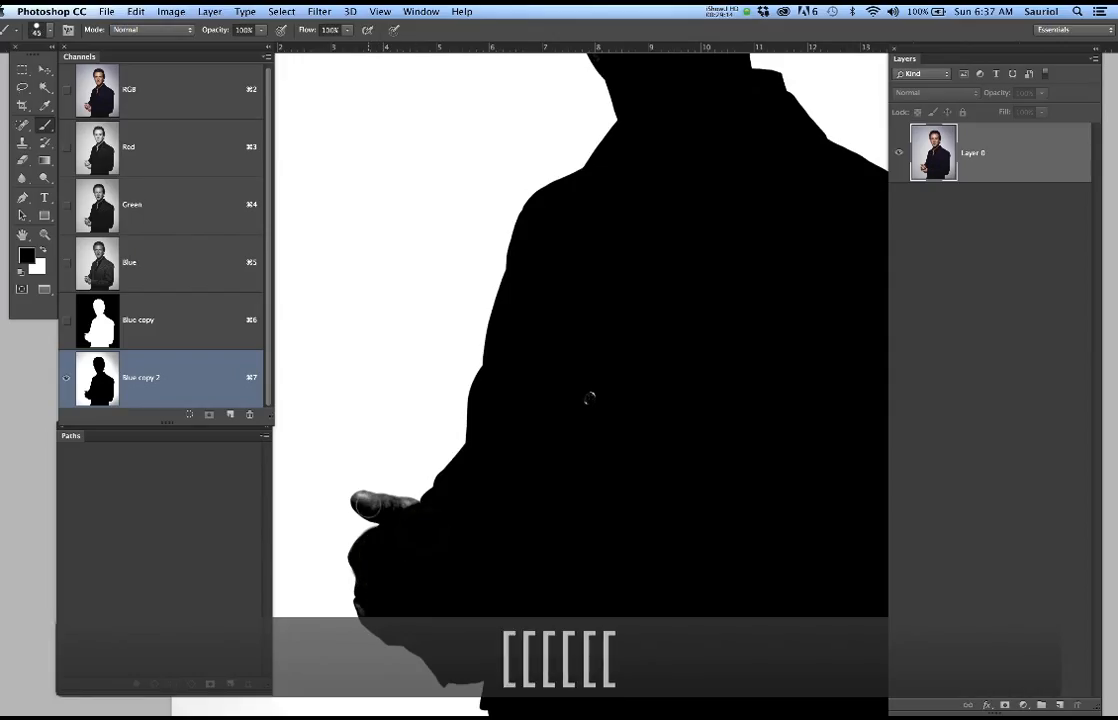
drag(400, 508, 362, 503)
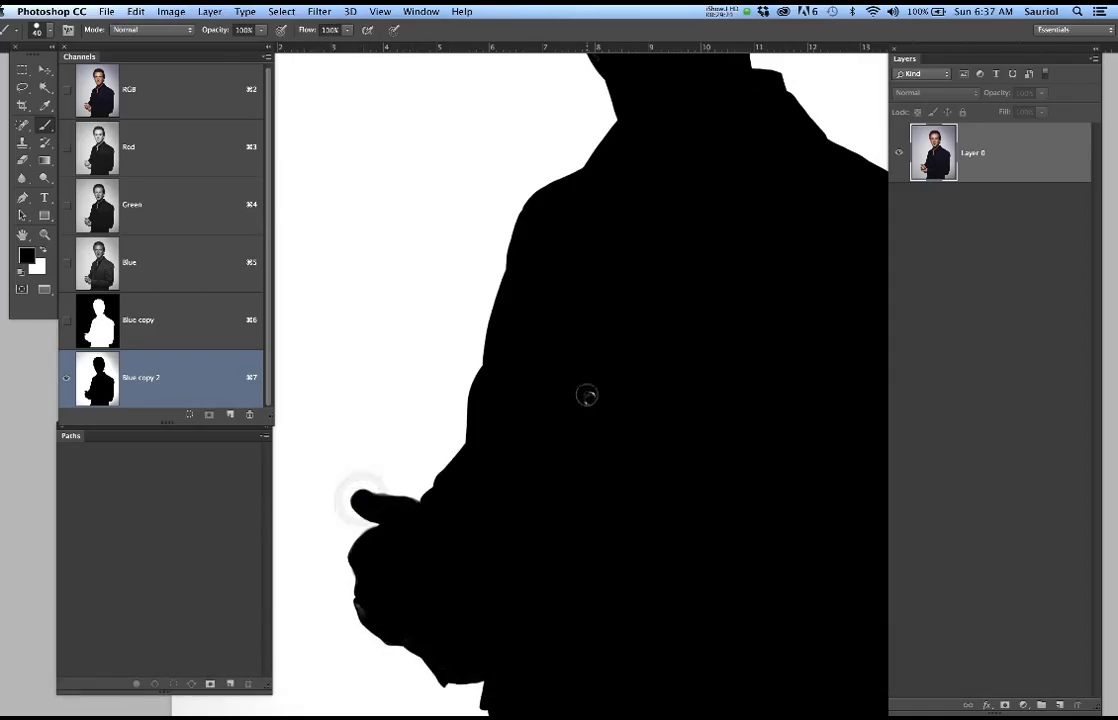
Paint the grey backdrop on the image's right side white with a 400 px brush, beside the man's head and sleeve
scroll(596, 414, down, 5)
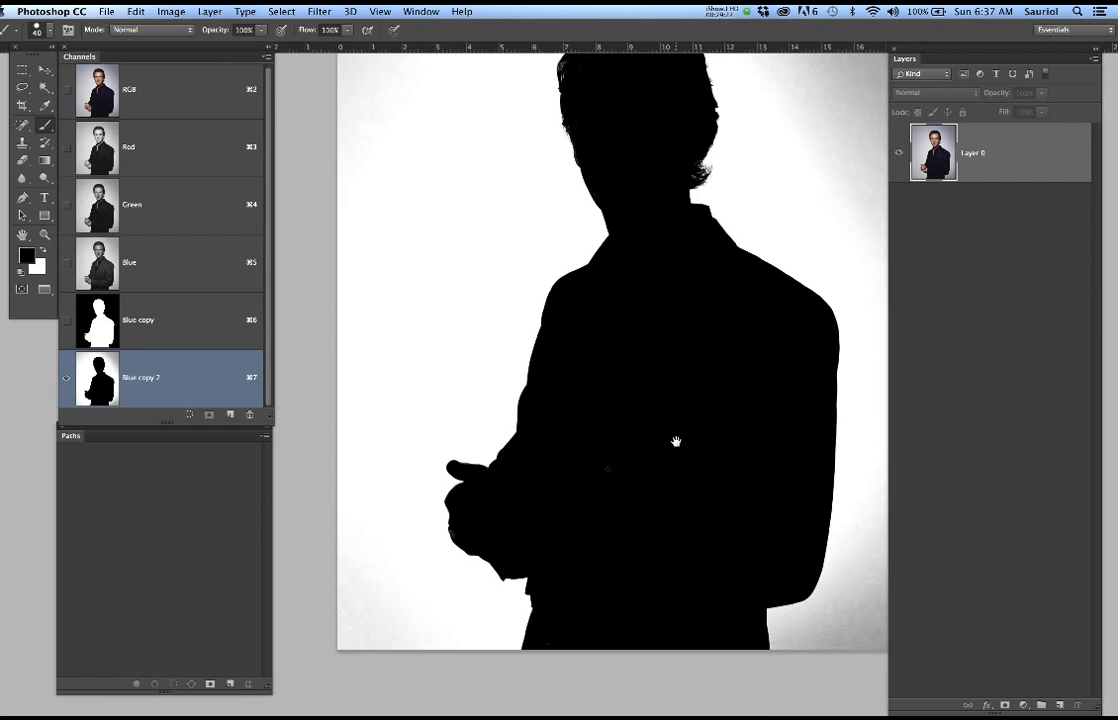
drag(676, 441, 537, 494)
scroll(564, 469, down, 3)
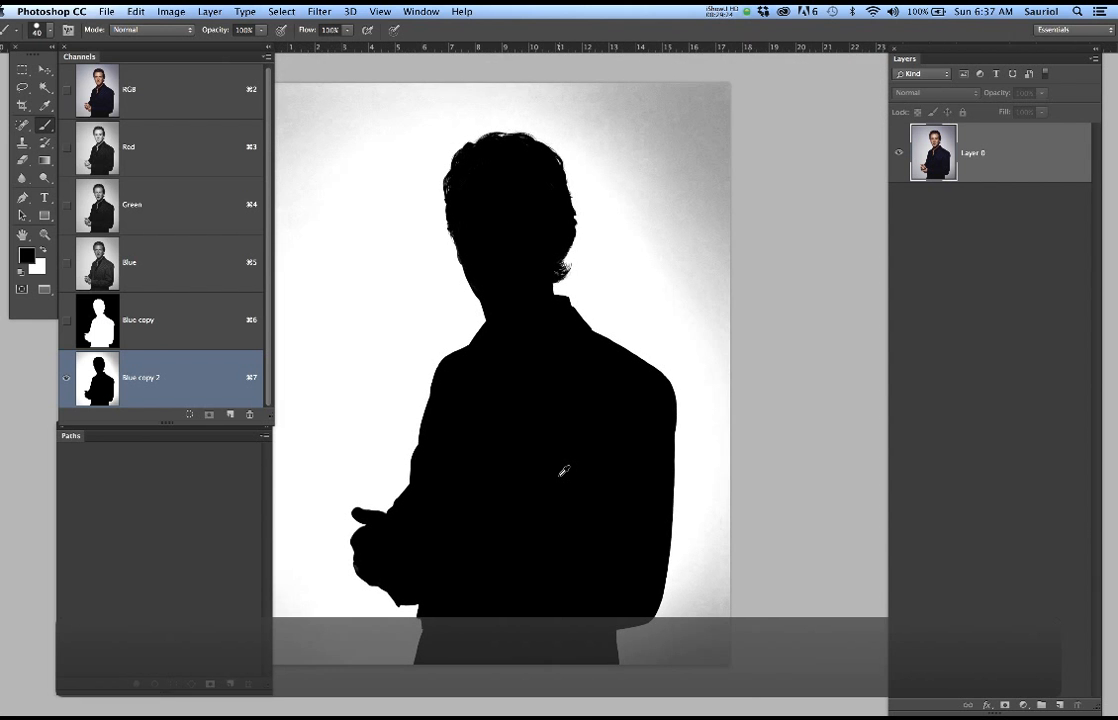
scroll(563, 471, down, 1)
drag(577, 509, 576, 481)
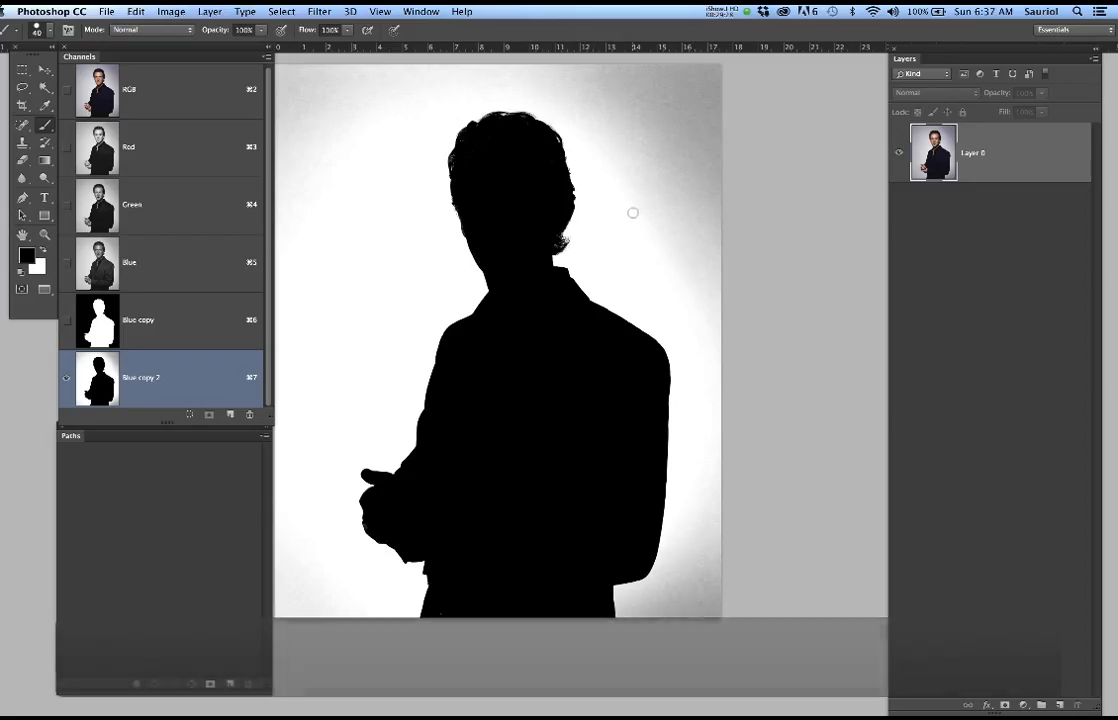
key(bracketright)
key(bracketright)
key(bracketright)
key(bracketright)
key(bracketright)
key(bracketright)
key(bracketright)
key(bracketright)
key(bracketright)
key(bracketright)
key(bracketright)
key(bracketright)
key(bracketright)
key(bracketright)
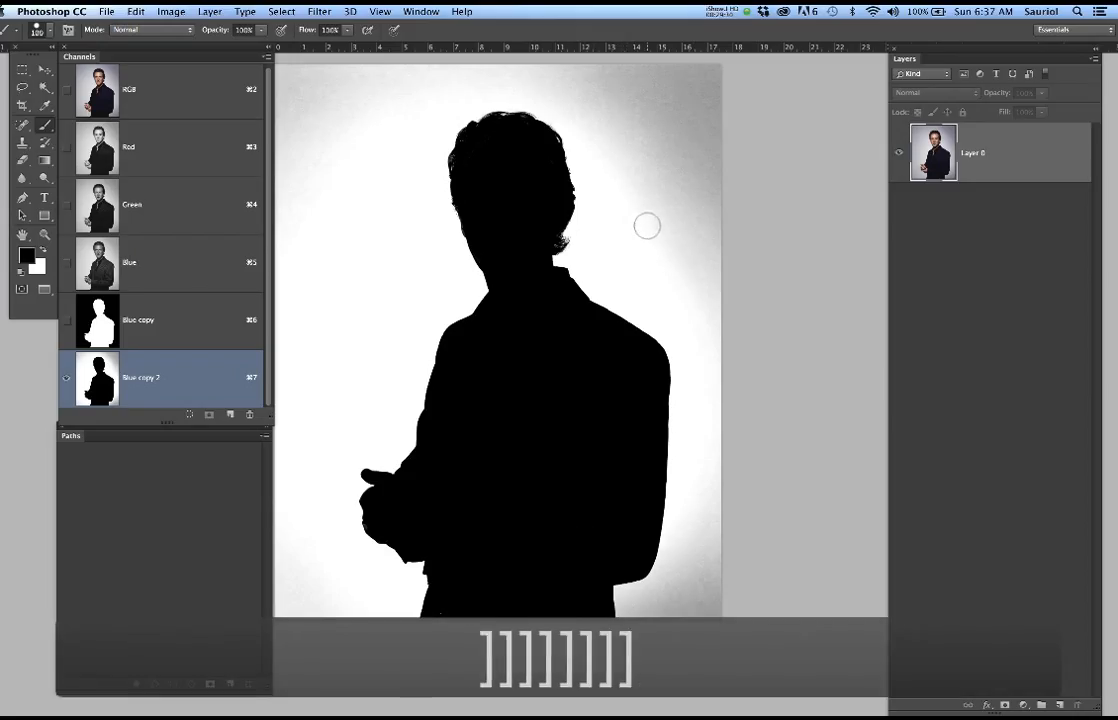
key(x)
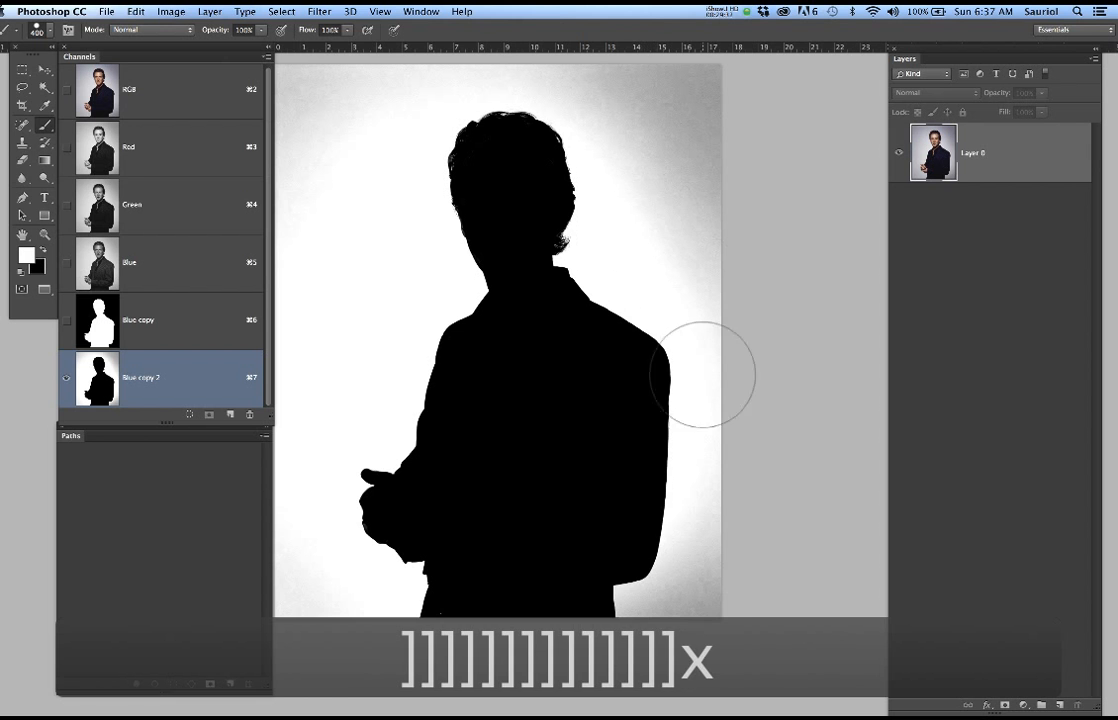
mouse_move(731, 568)
mouse_down()
mouse_move(684, 600)
mouse_move(668, 628)
mouse_move(706, 606)
mouse_move(719, 564)
mouse_move(722, 360)
mouse_move(704, 487)
mouse_up()
mouse_move(680, 402)
mouse_down()
mouse_move(638, 360)
mouse_move(630, 297)
mouse_move(612, 265)
mouse_move(604, 271)
mouse_move(585, 220)
mouse_move(553, 211)
mouse_move(729, 227)
mouse_move(716, 337)
mouse_up()
drag(668, 378, 763, 304)
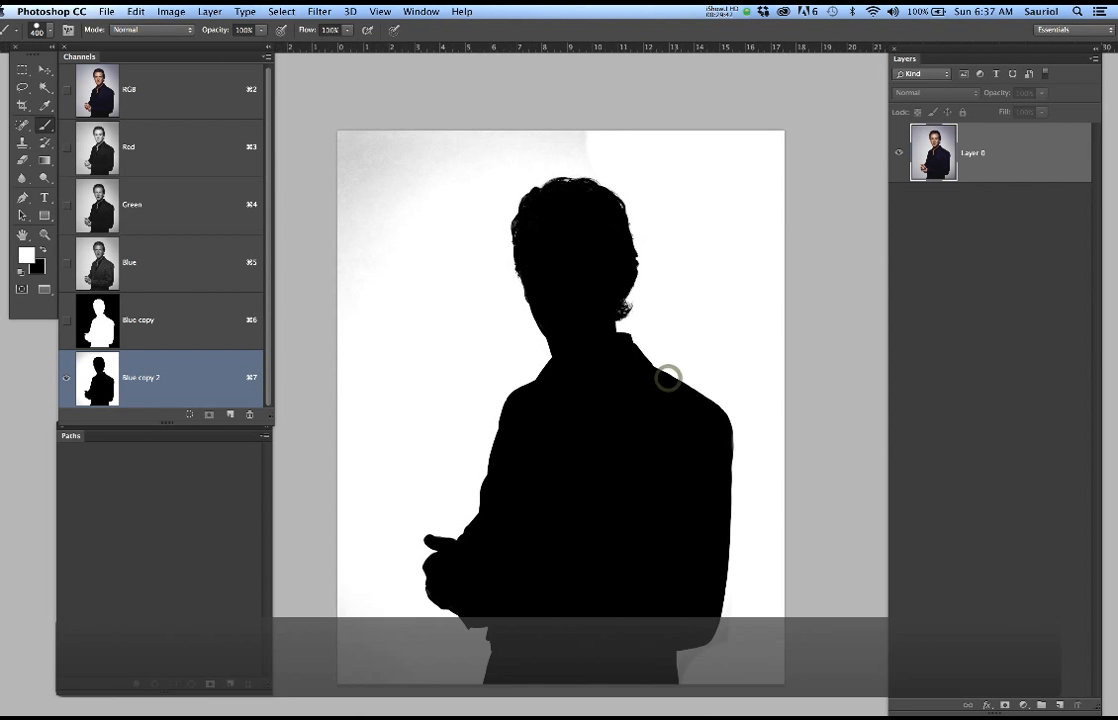
Paint the remaining grey backdrop white in the upper-left part of the image, beside the man's head and shoulder
mouse_move(578, 121)
mouse_down()
mouse_move(525, 119)
mouse_move(455, 165)
mouse_move(369, 155)
mouse_move(353, 200)
mouse_move(355, 250)
mouse_up()
drag(355, 327, 358, 388)
drag(494, 432, 498, 375)
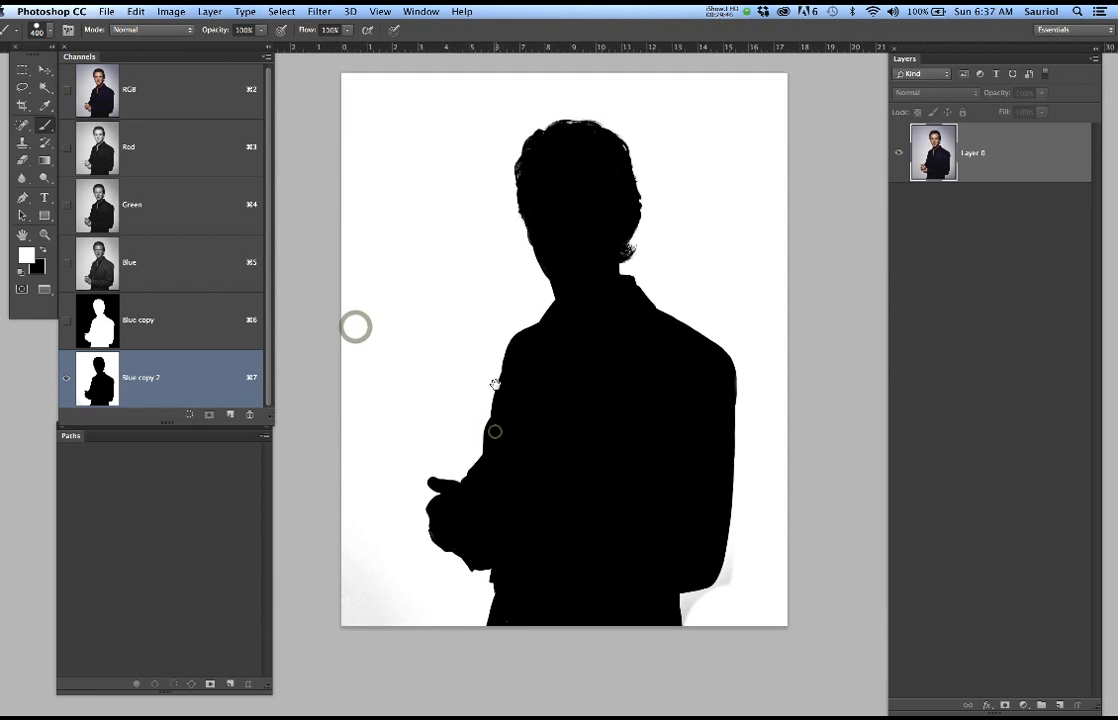
mouse_move(398, 280)
mouse_down()
mouse_move(349, 416)
mouse_move(342, 410)
mouse_move(419, 386)
mouse_move(431, 397)
mouse_move(478, 291)
mouse_up()
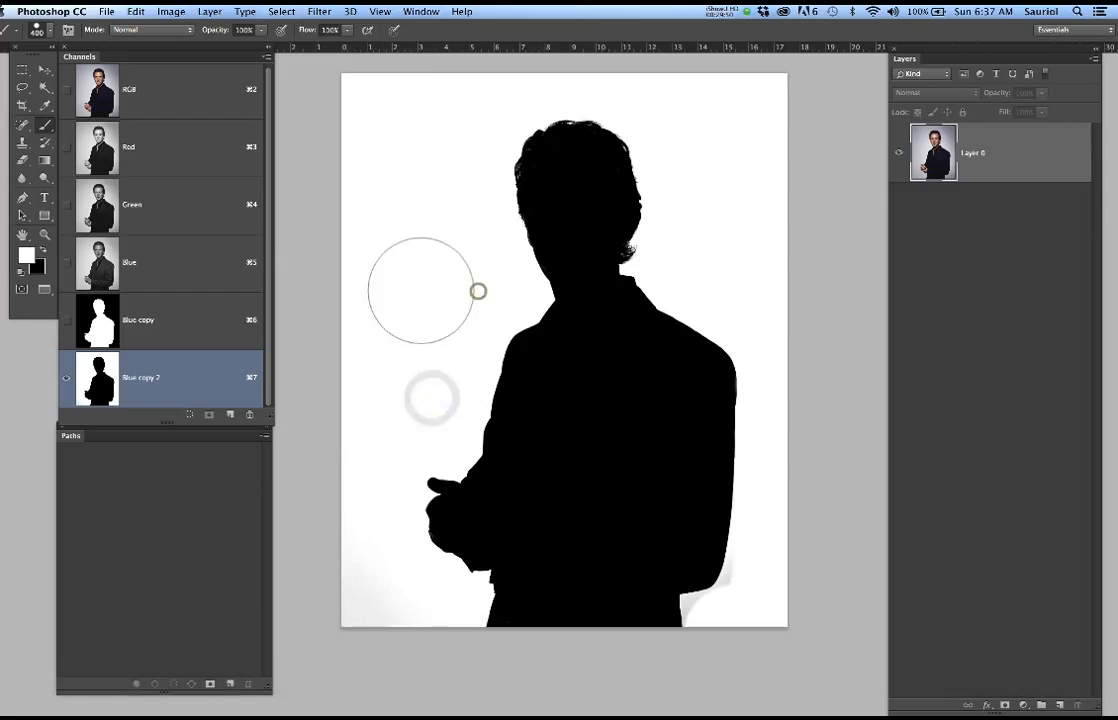
Lower the white input in Levels to clear the leftover grey backdrop, and invert the channel to a white silhouette
key(super+l)
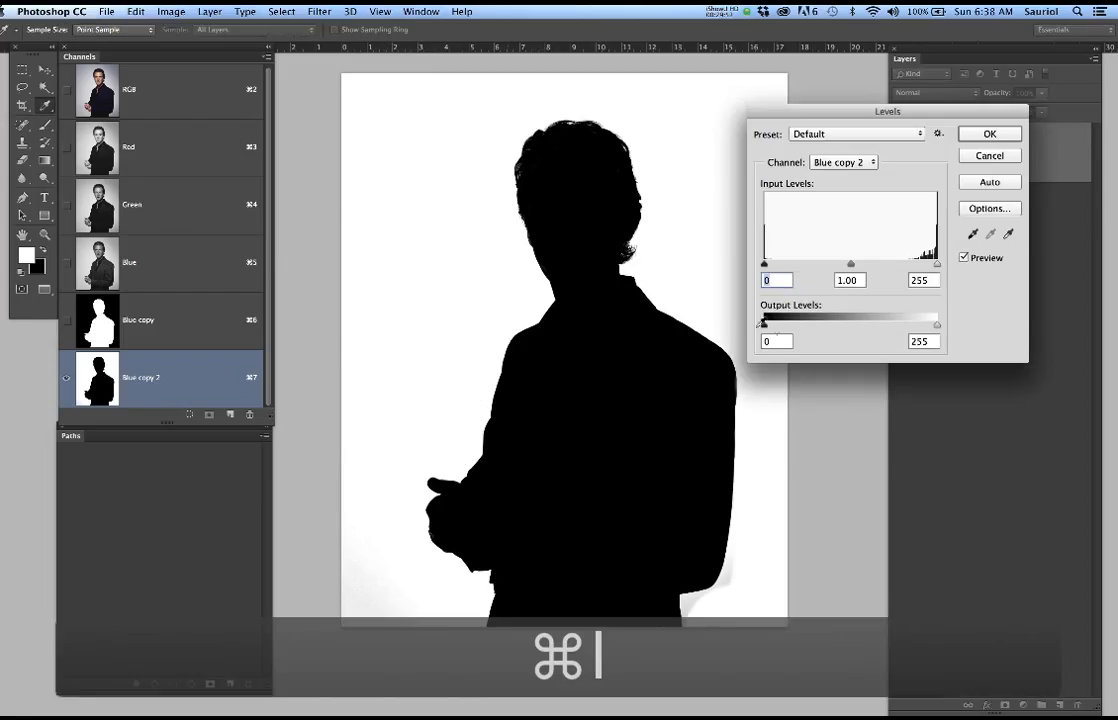
drag(941, 265, 920, 265)
click(989, 142)
key(b)
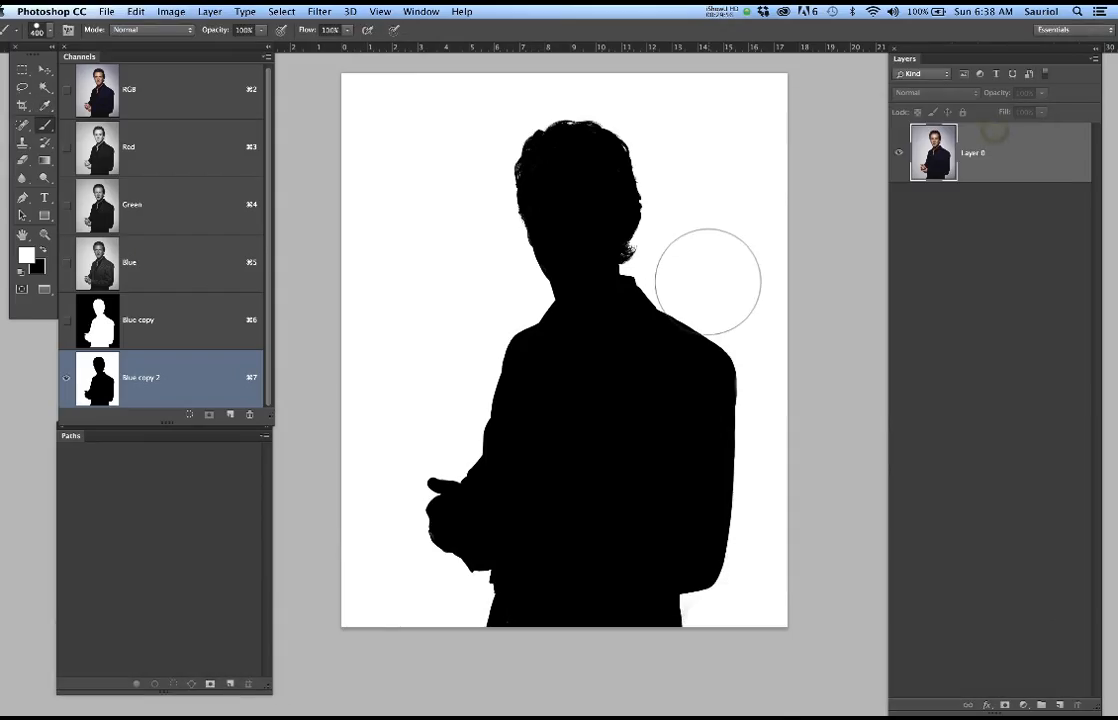
key(super+i)
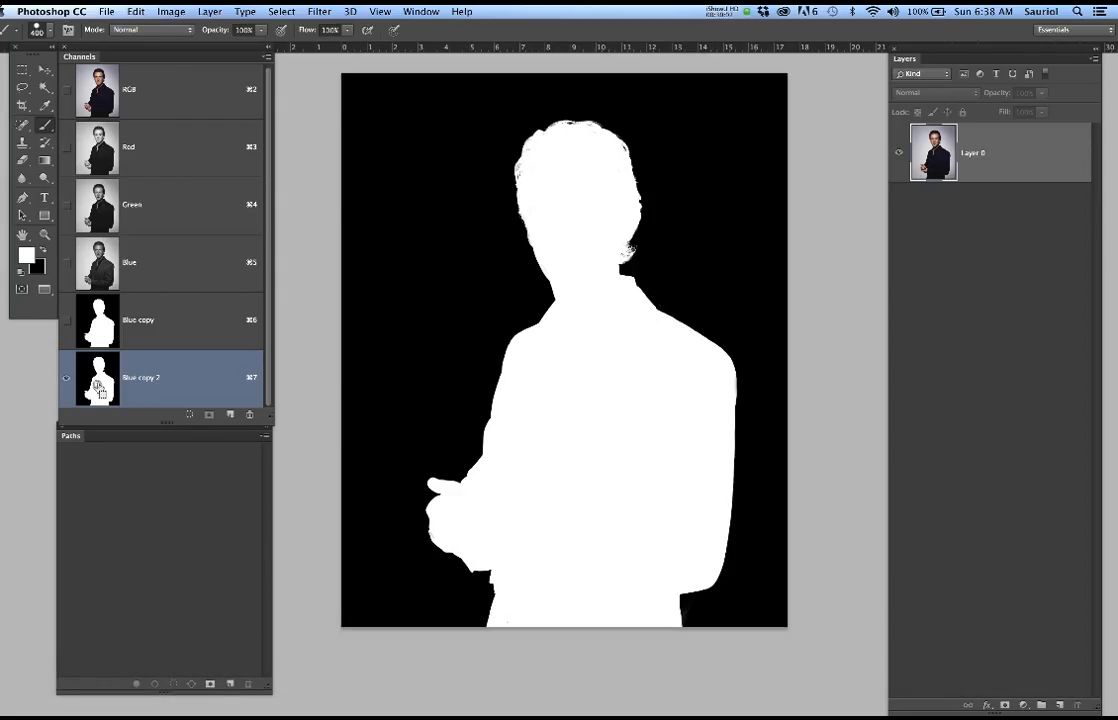
Load the Blue copy 2 mask as a selection, copy the man to a new layer and hide Layer 0
click(181, 91)
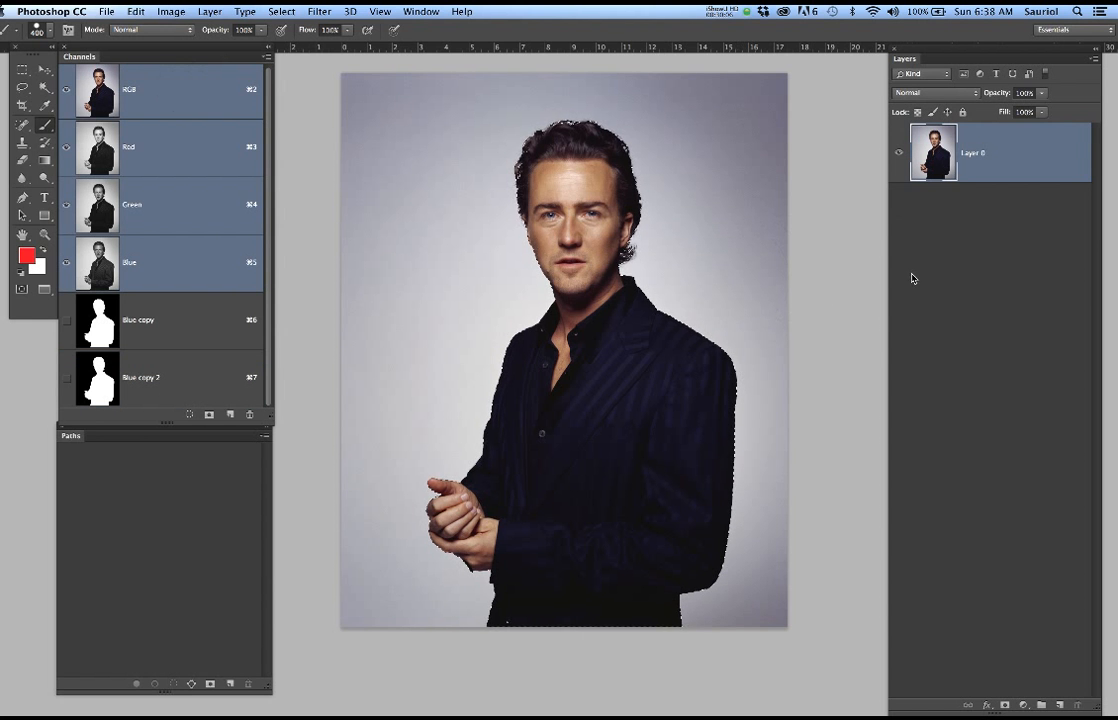
key(super+j)
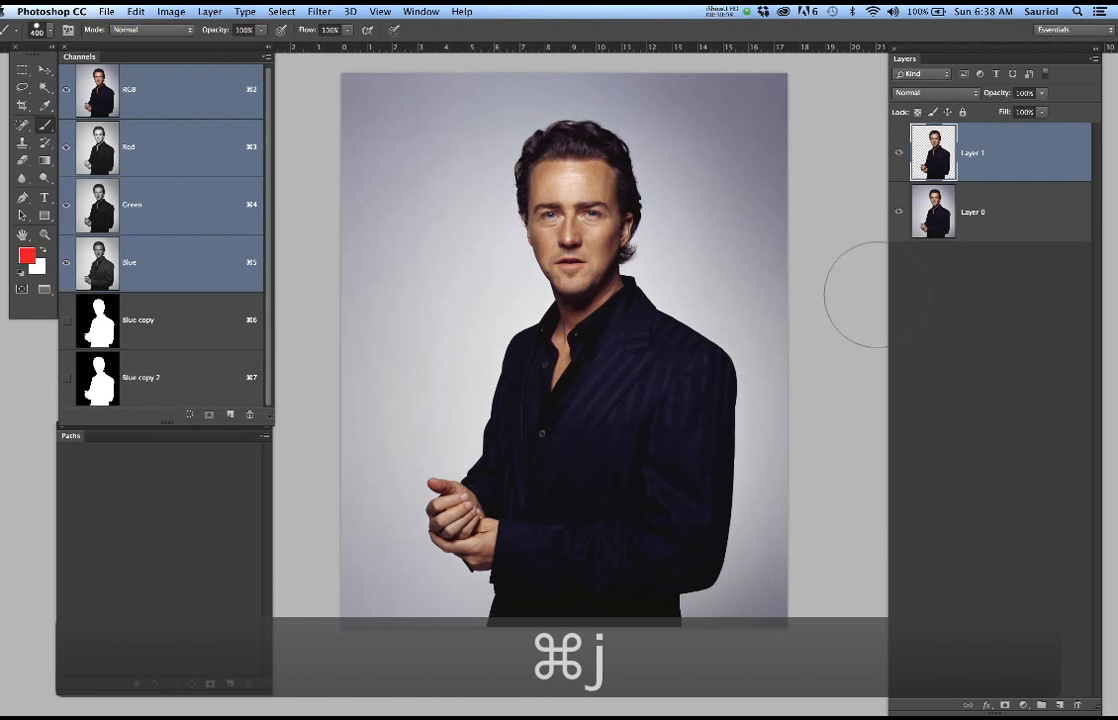
click(899, 212)
click(900, 214)
click(900, 214)
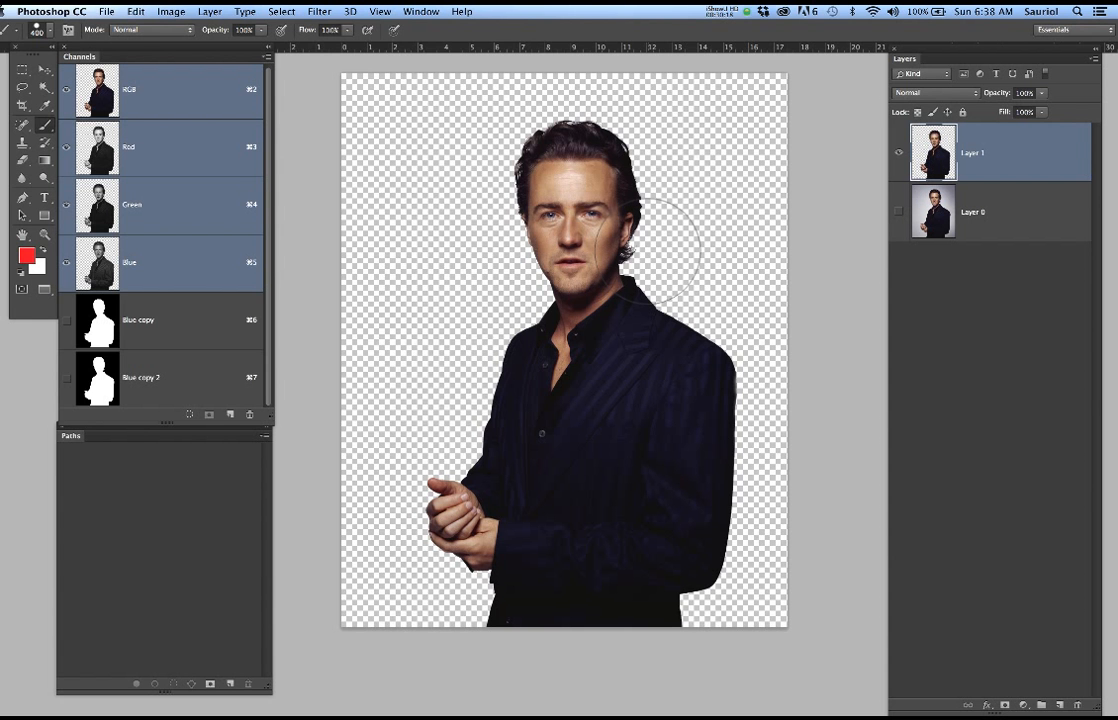
Cycle through the open documents, past the red-haired woman's portrait, and return to the Bourne poster
key(super+grave)
key(super+grave)
key(super+grave)
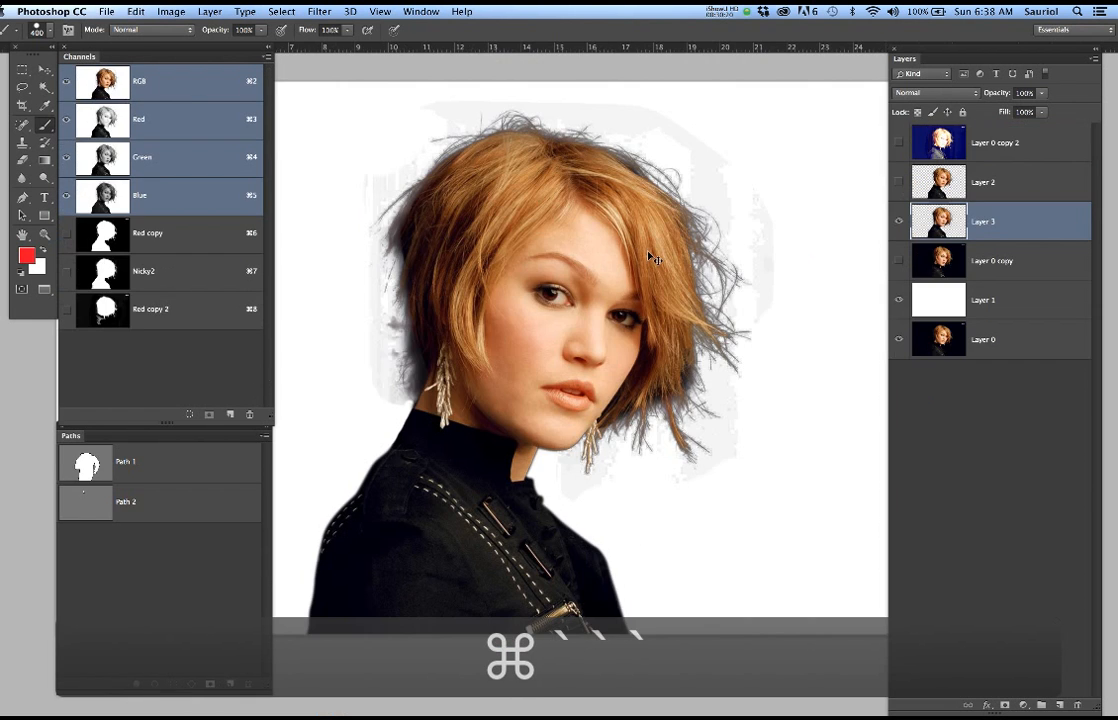
key(super+grave)
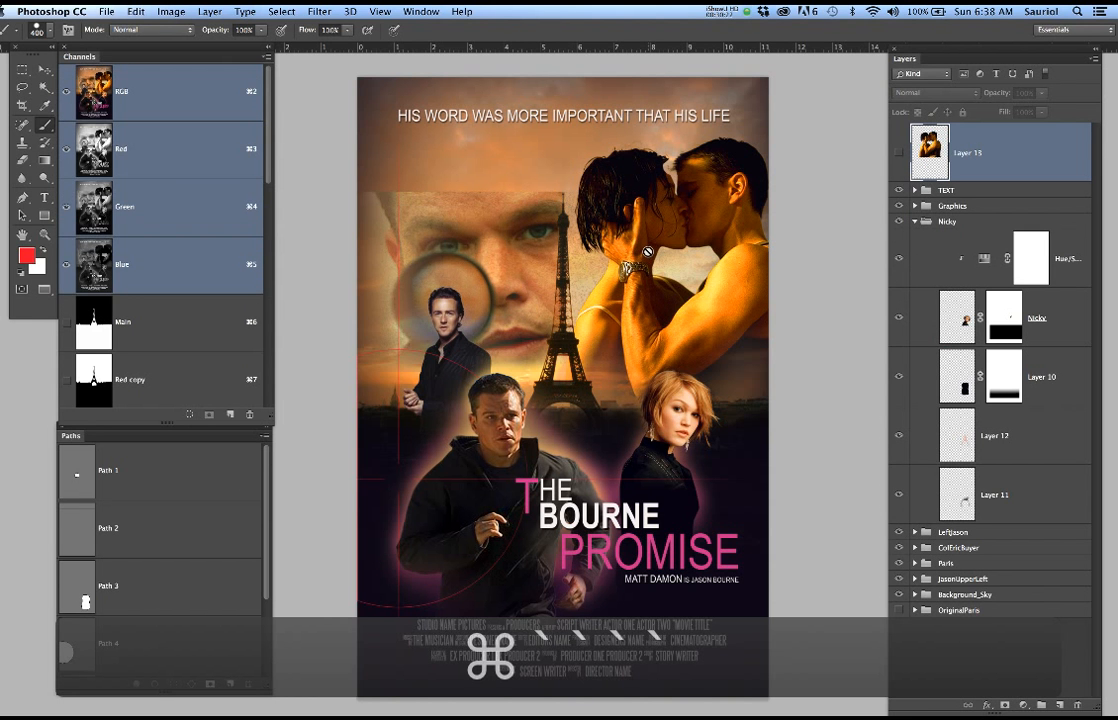